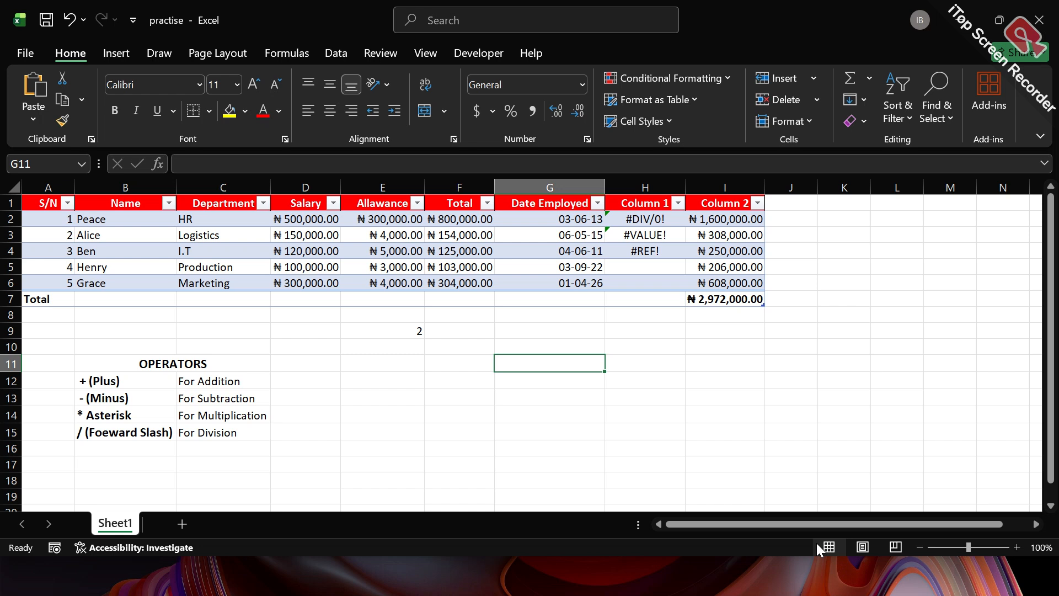
Enter an exact-match VLOOKUP in G11 that finds S/N 4 in Table2 and returns column 2
{"action": "type", "text": "="}
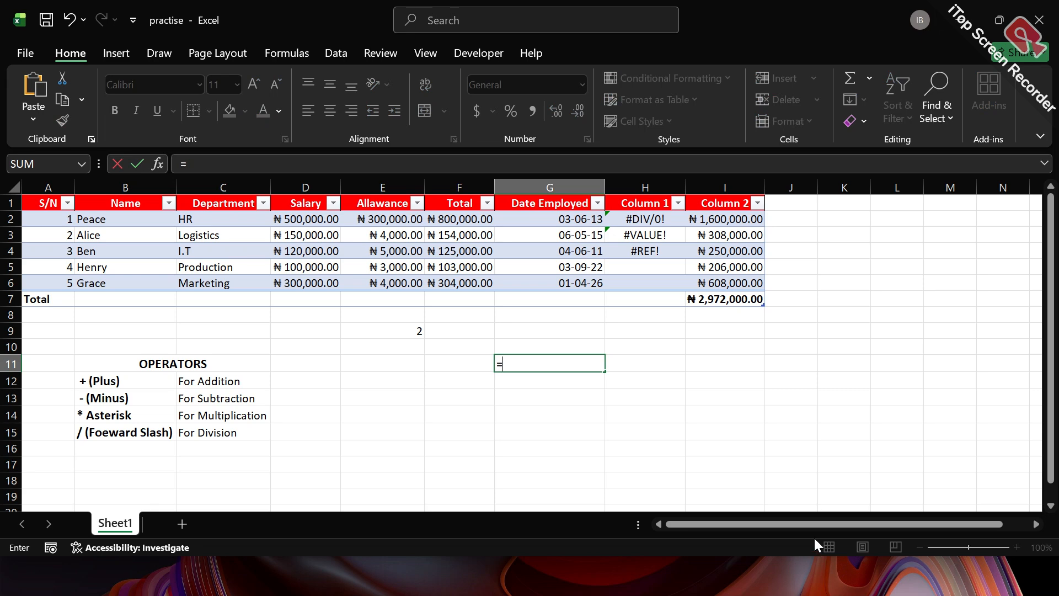
{"action": "type", "text": "V"}
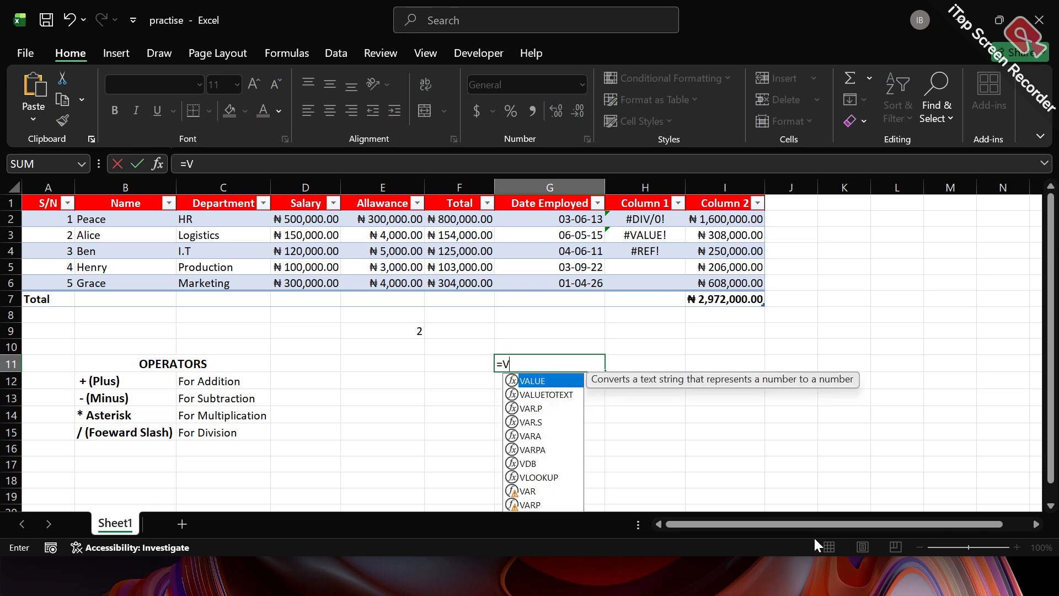
{"action": "double_click", "coordinate": [546, 478]}
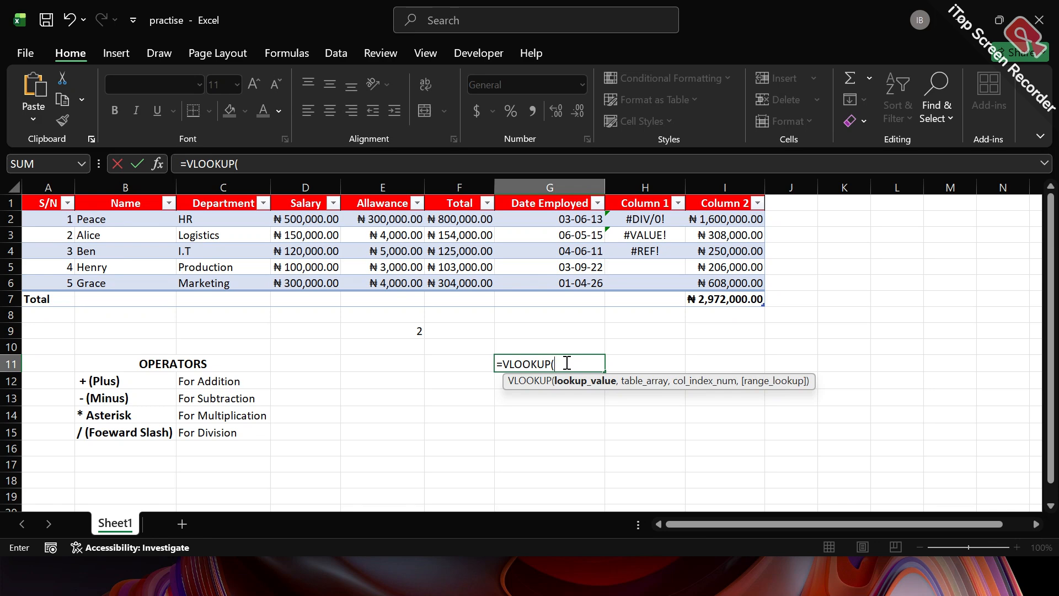
{"action": "type", "text": "4,"}
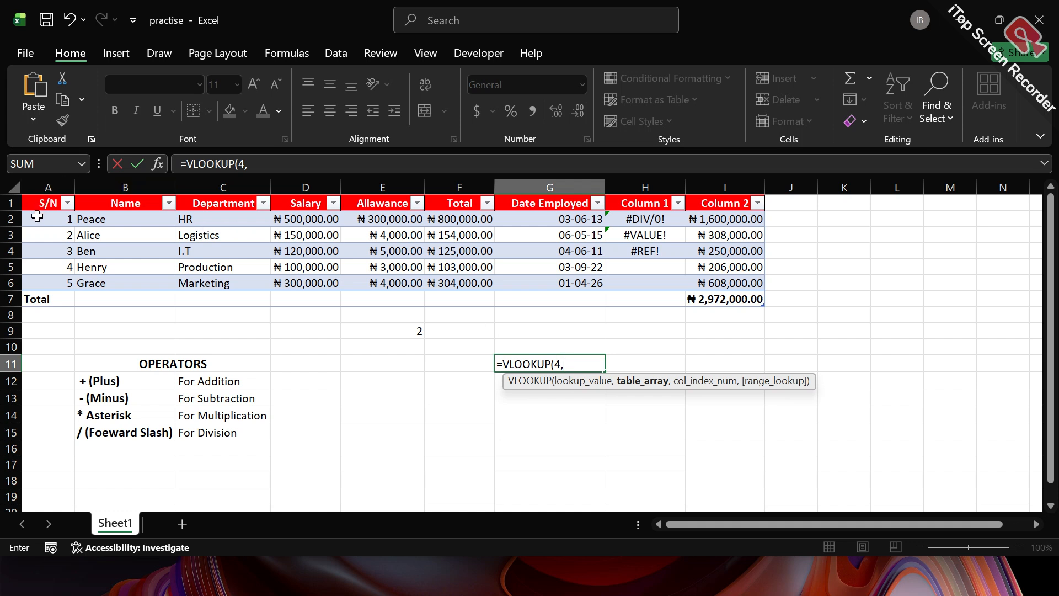
{"action": "left_click_drag", "start_coordinate": [37, 216], "coordinate": [763, 282]}
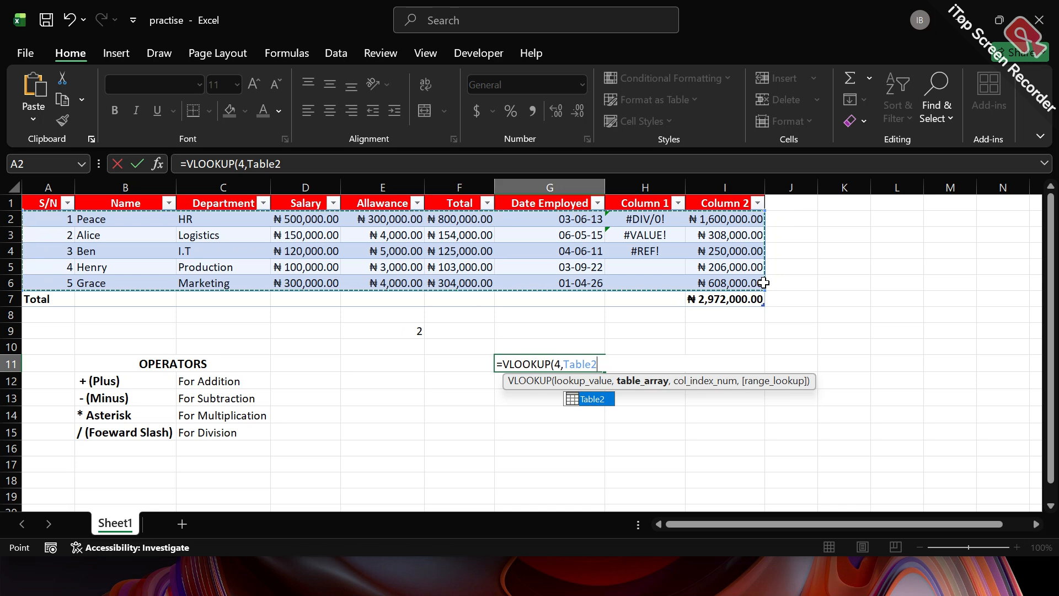
{"action": "type", "text": ","}
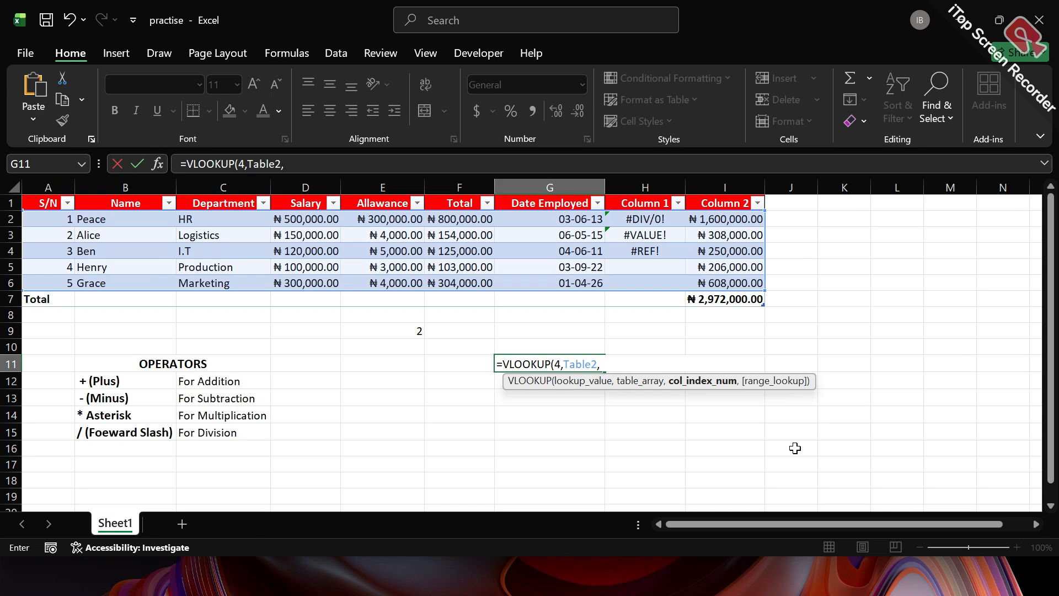
{"action": "type", "text": "2"}
{"action": "type", "text": ","}
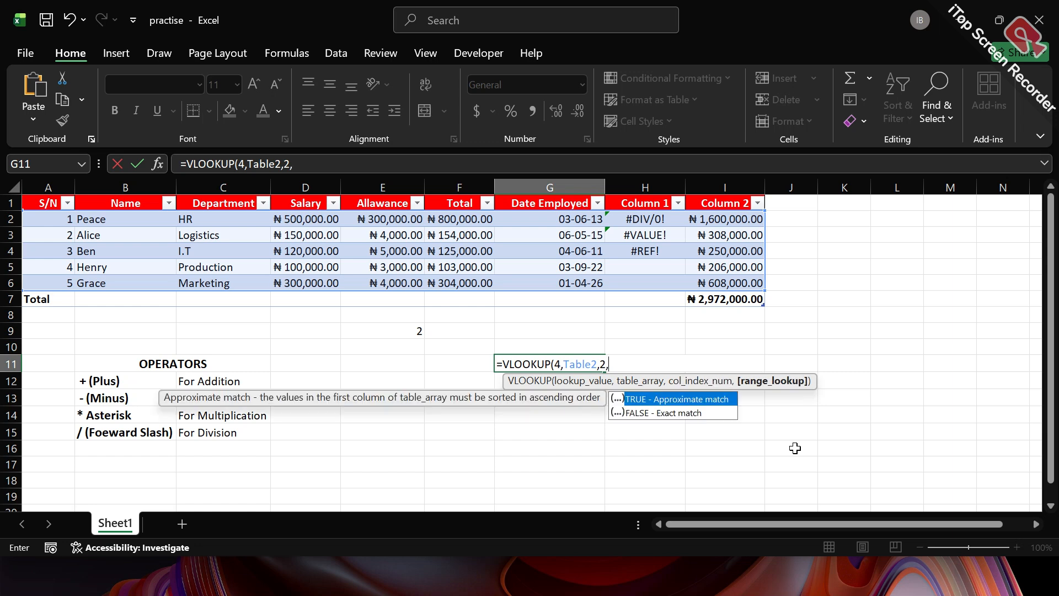
{"action": "left_click", "coordinate": [680, 414]}
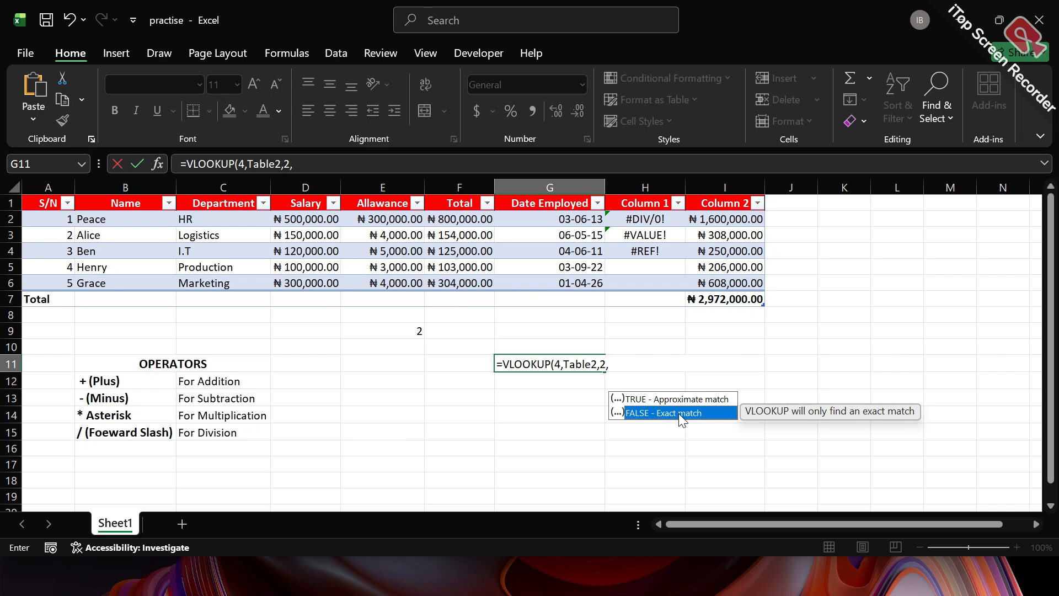
{"action": "double_click", "coordinate": [678, 412]}
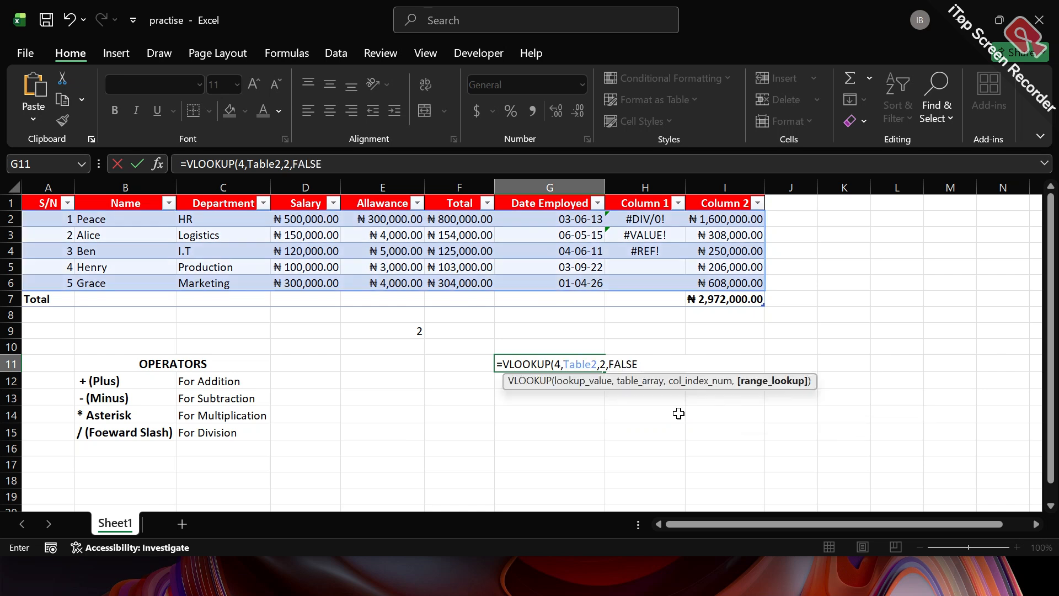
{"action": "key", "text": "Return"}
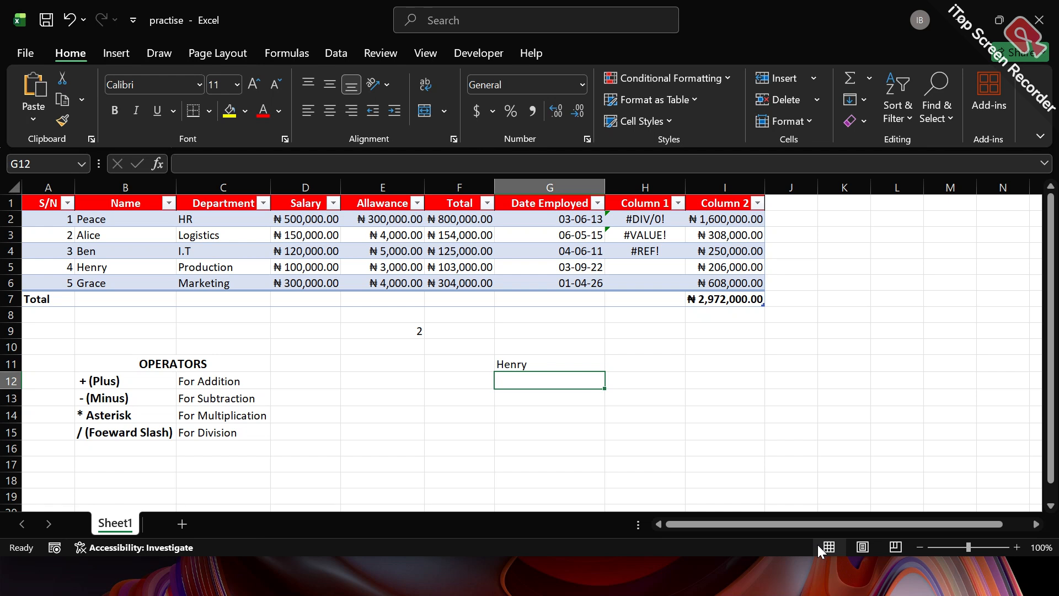
{"action": "left_click", "coordinate": [584, 367]}
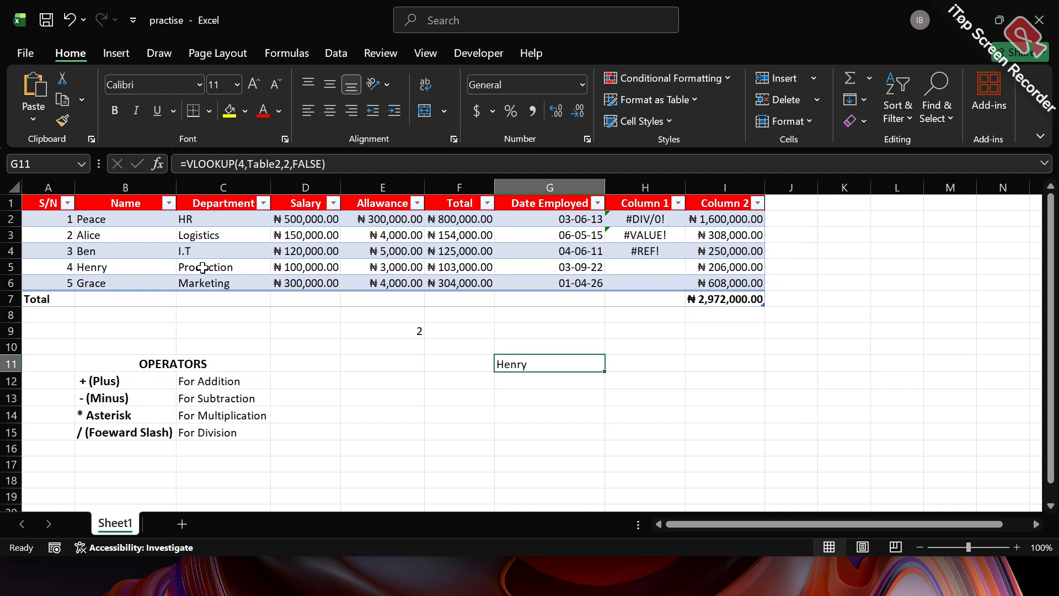
{"action": "left_click", "coordinate": [559, 395]}
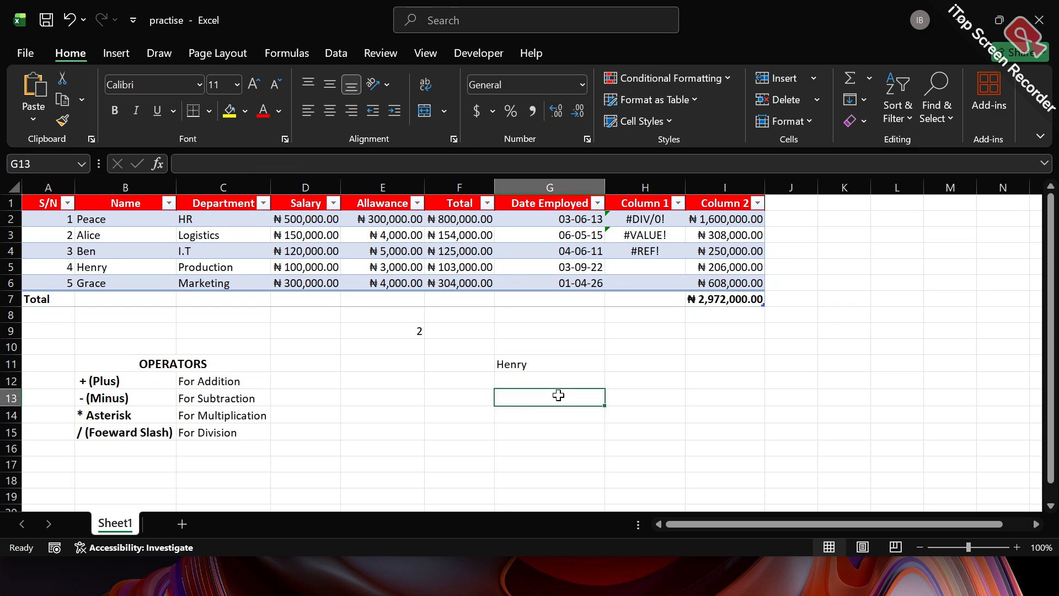
Enter an exact-match VLOOKUP in H11 using A4 as the lookup value, Table2 as the array and column index 3
{"action": "left_click", "coordinate": [628, 368]}
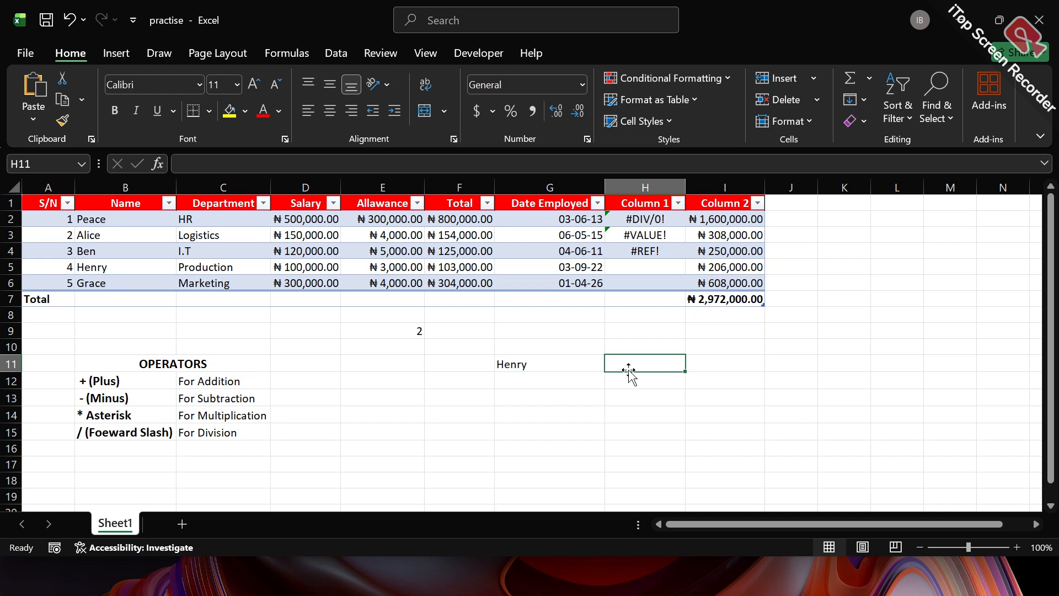
{"action": "type", "text": "="}
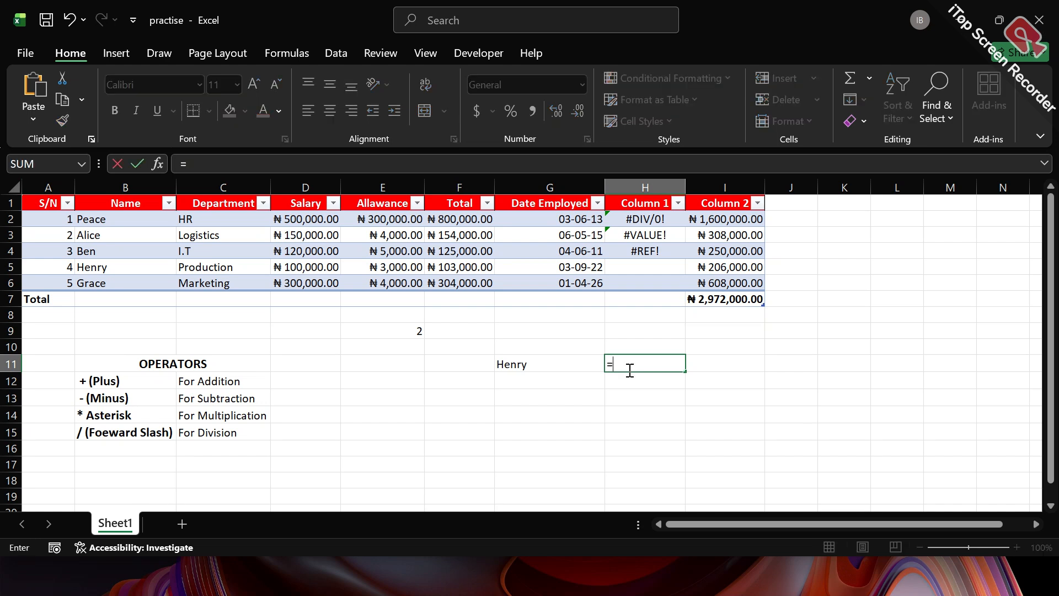
{"action": "type", "text": "V"}
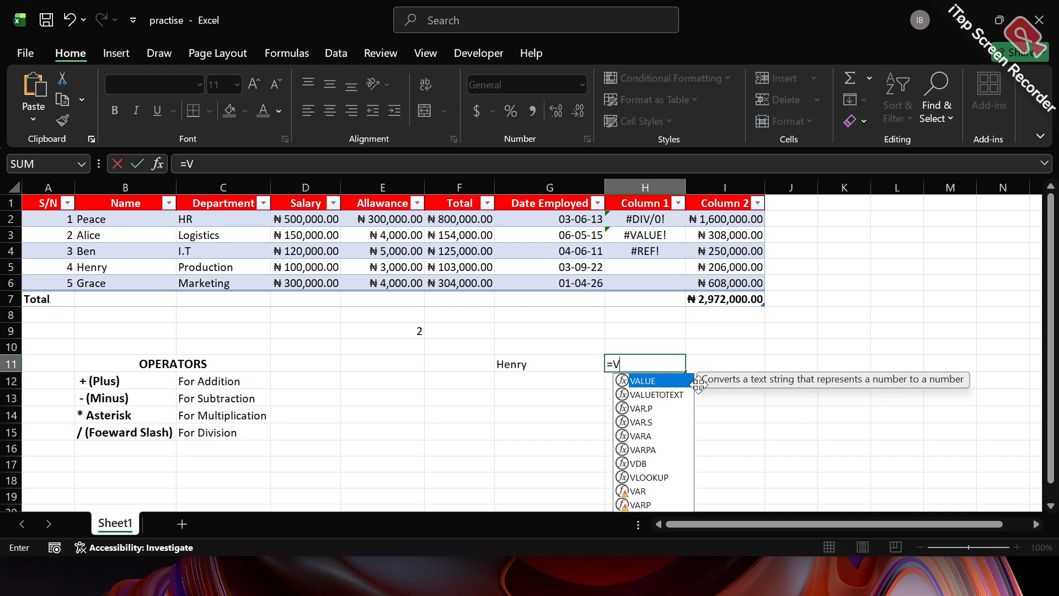
{"action": "double_click", "coordinate": [634, 477]}
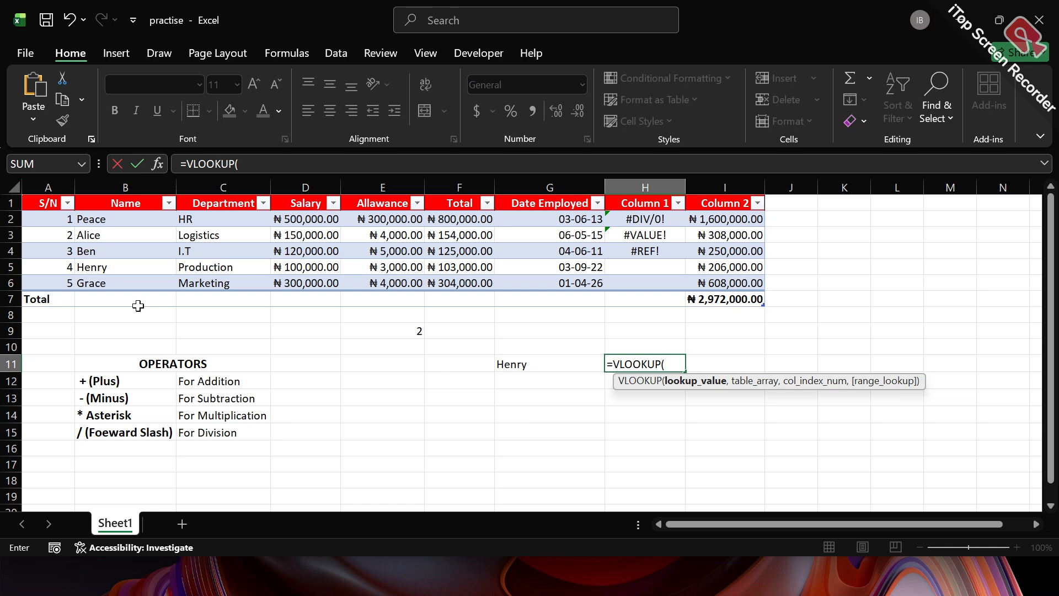
{"action": "left_click", "coordinate": [62, 250]}
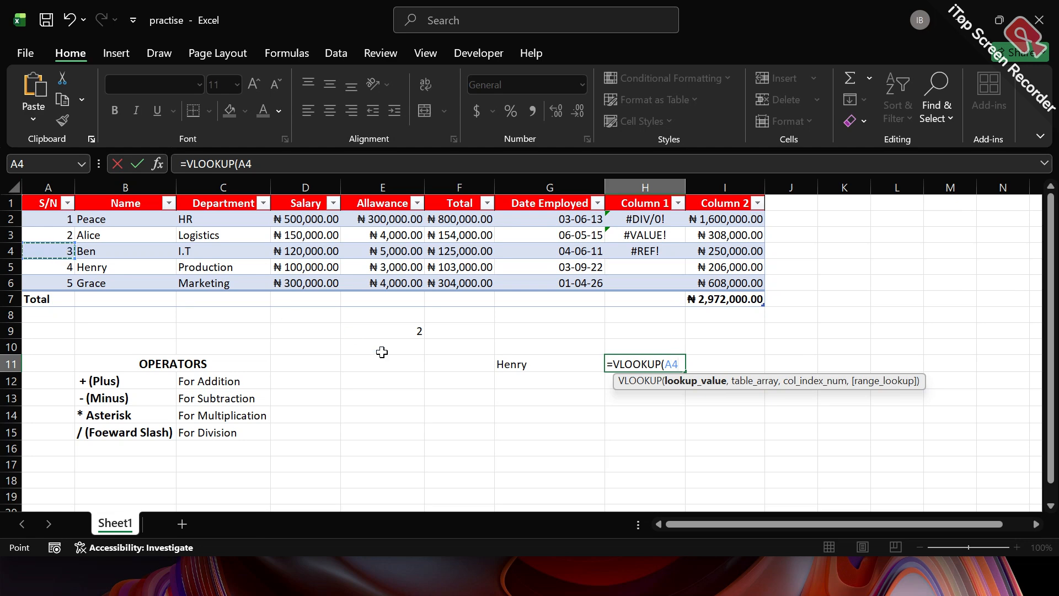
{"action": "type", "text": ","}
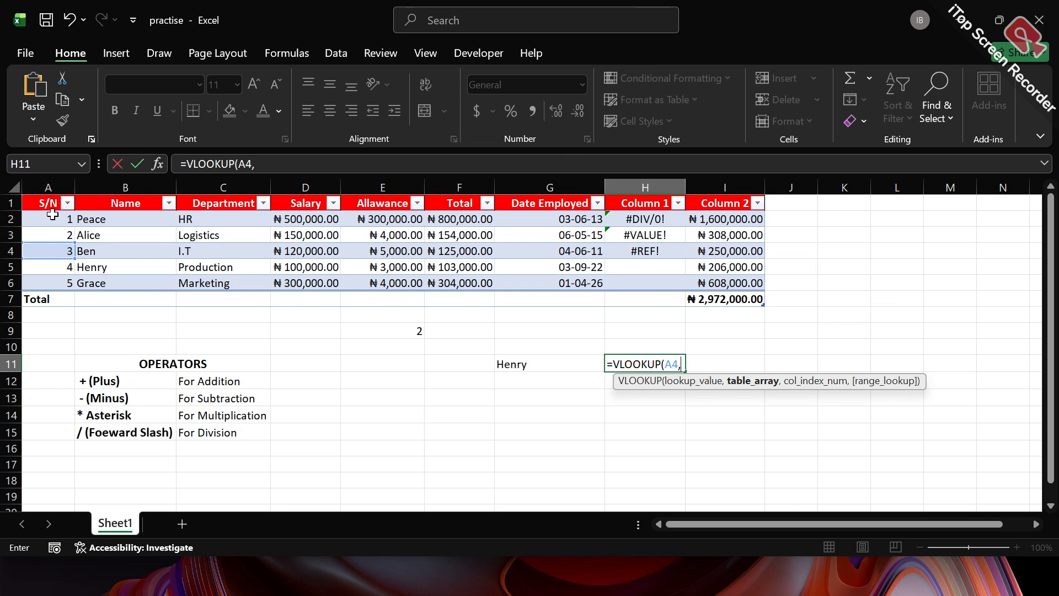
{"action": "left_click_drag", "start_coordinate": [53, 218], "coordinate": [698, 281]}
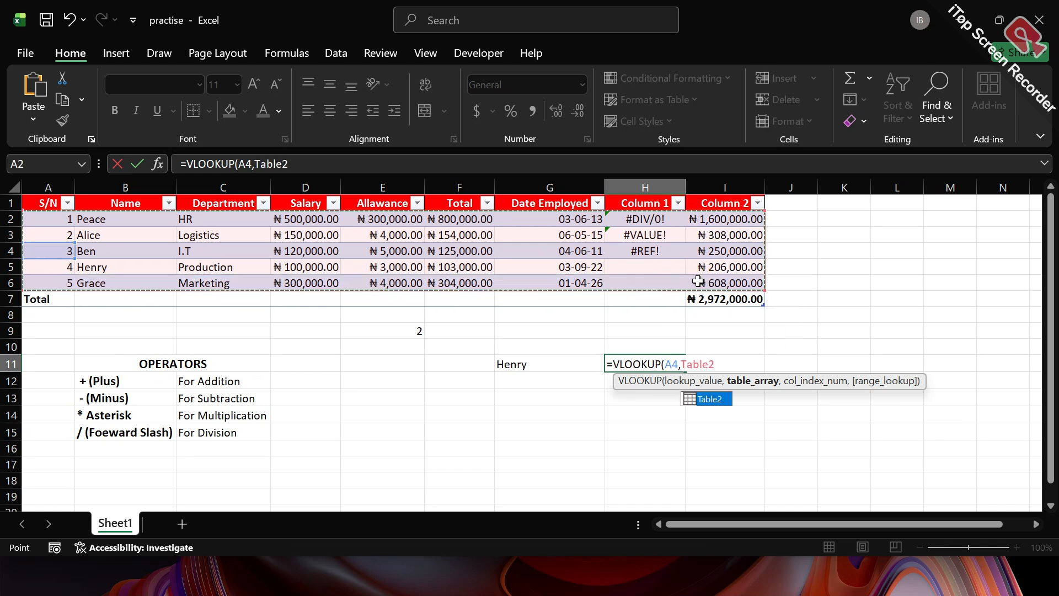
{"action": "type", "text": ","}
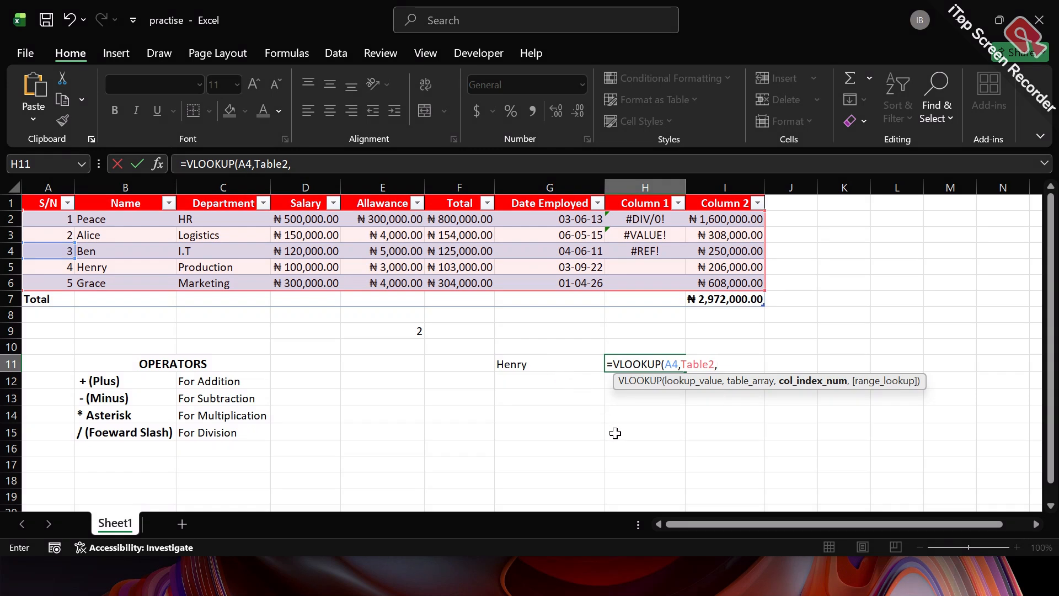
{"action": "type", "text": "3"}
{"action": "type", "text": ","}
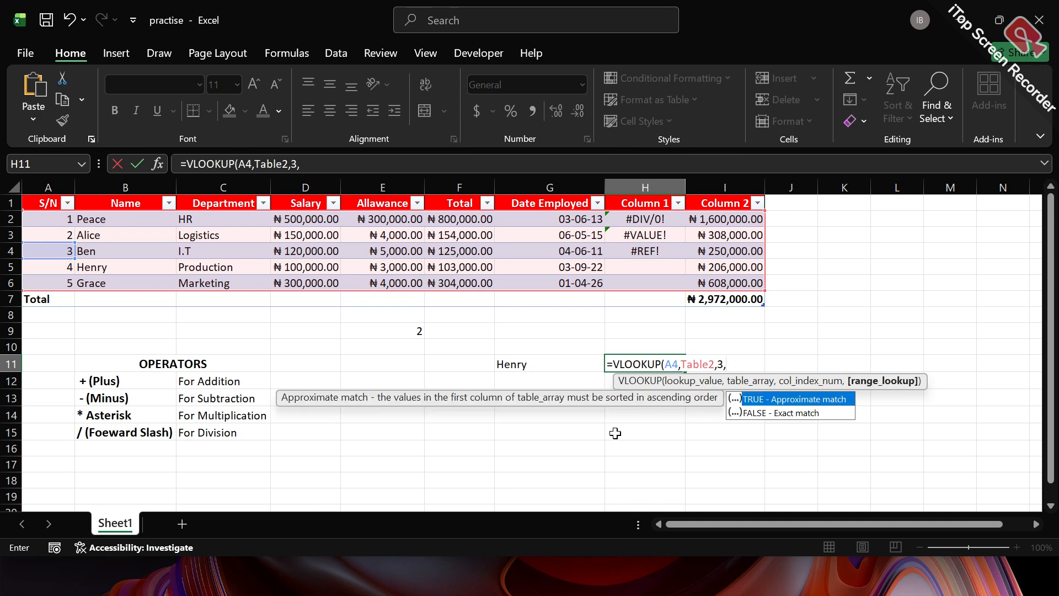
{"action": "left_click", "coordinate": [783, 413]}
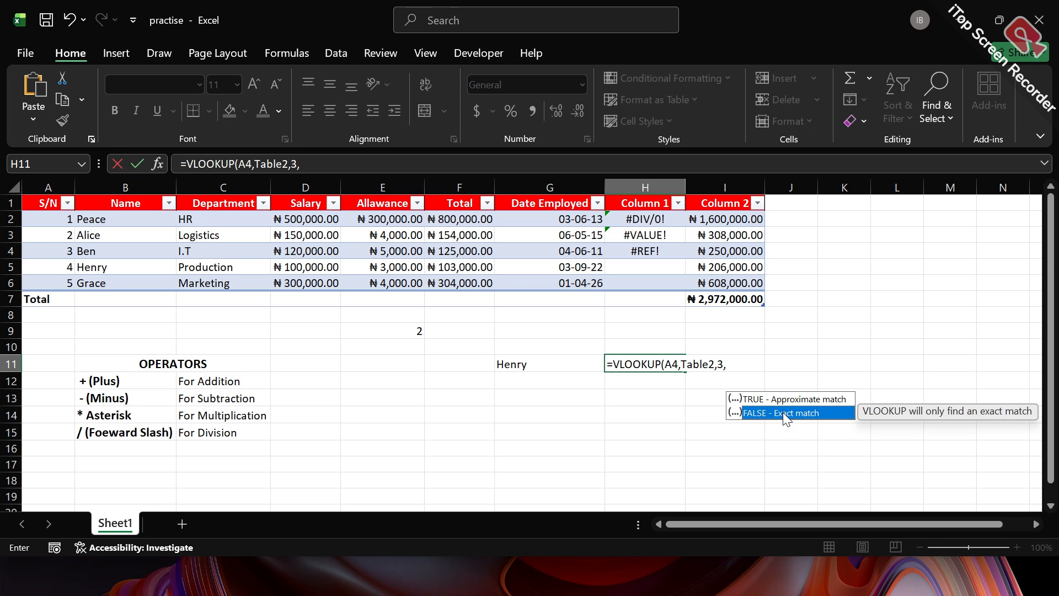
{"action": "double_click", "coordinate": [783, 412]}
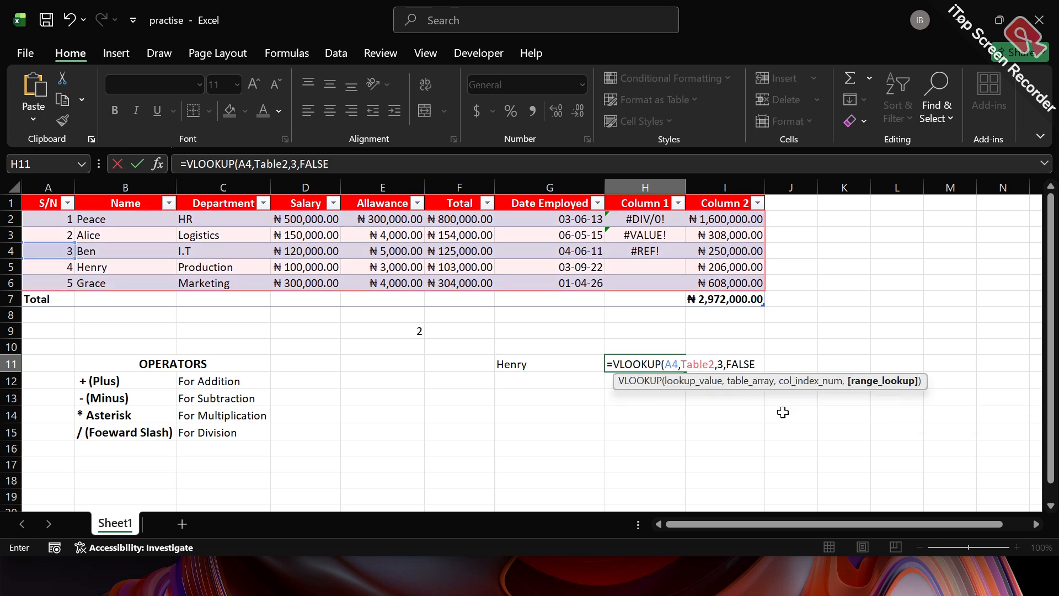
{"action": "key", "text": "Return"}
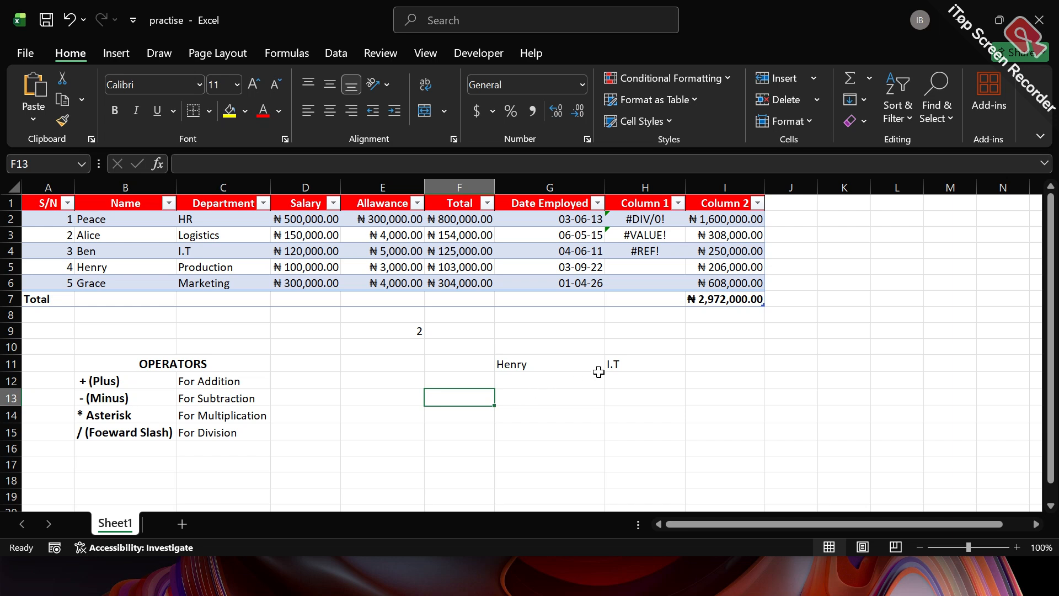
Examine the VLOOKUP formula in H11 and its arguments
{"action": "left_click", "coordinate": [620, 361]}
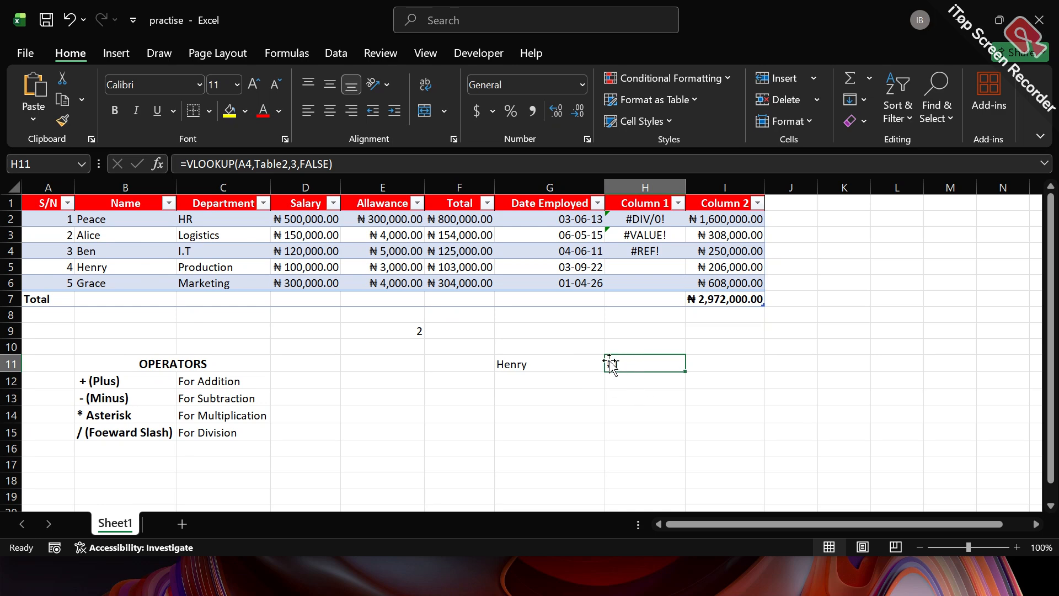
{"action": "left_click", "coordinate": [445, 398]}
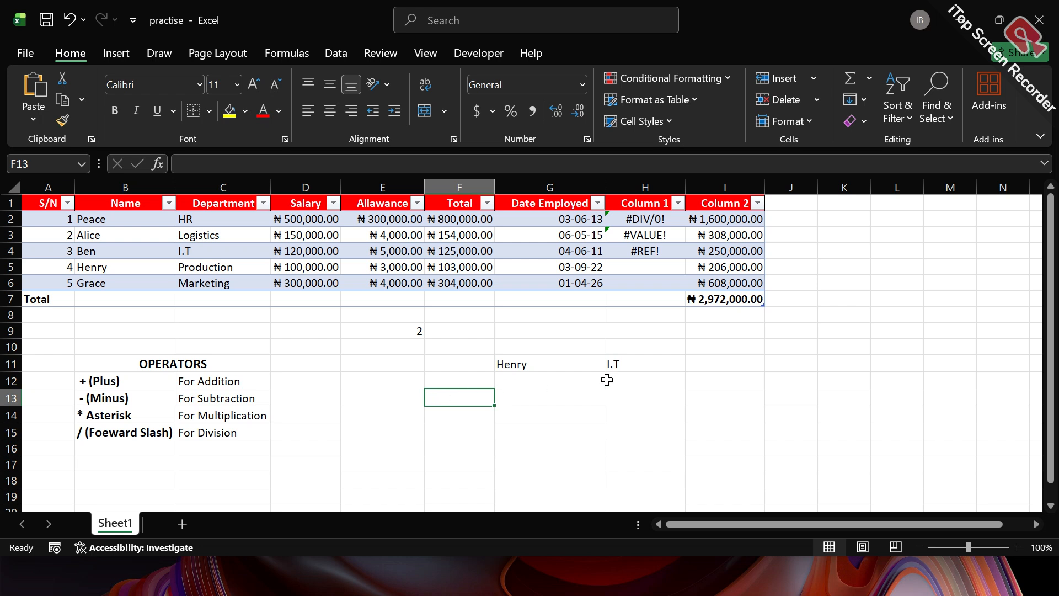
{"action": "left_click", "coordinate": [627, 364]}
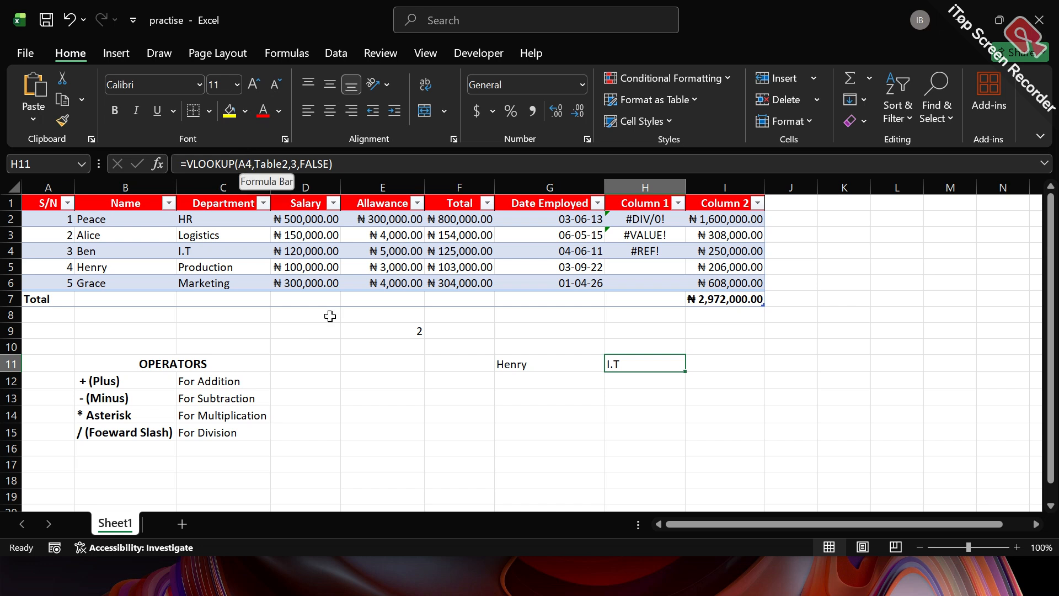
{"action": "left_click", "coordinate": [469, 402]}
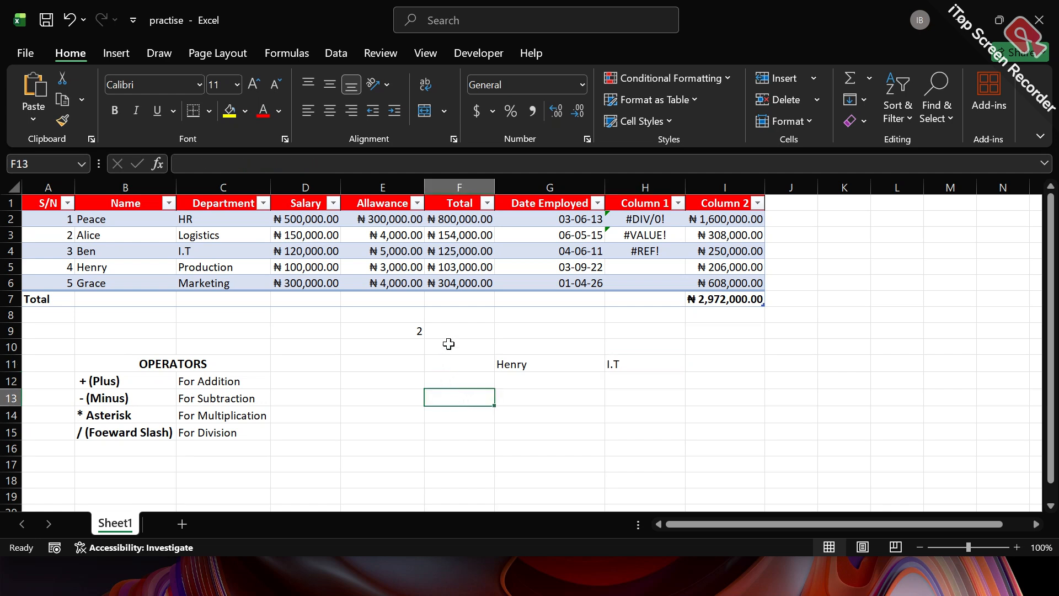
{"action": "left_click", "coordinate": [536, 405]}
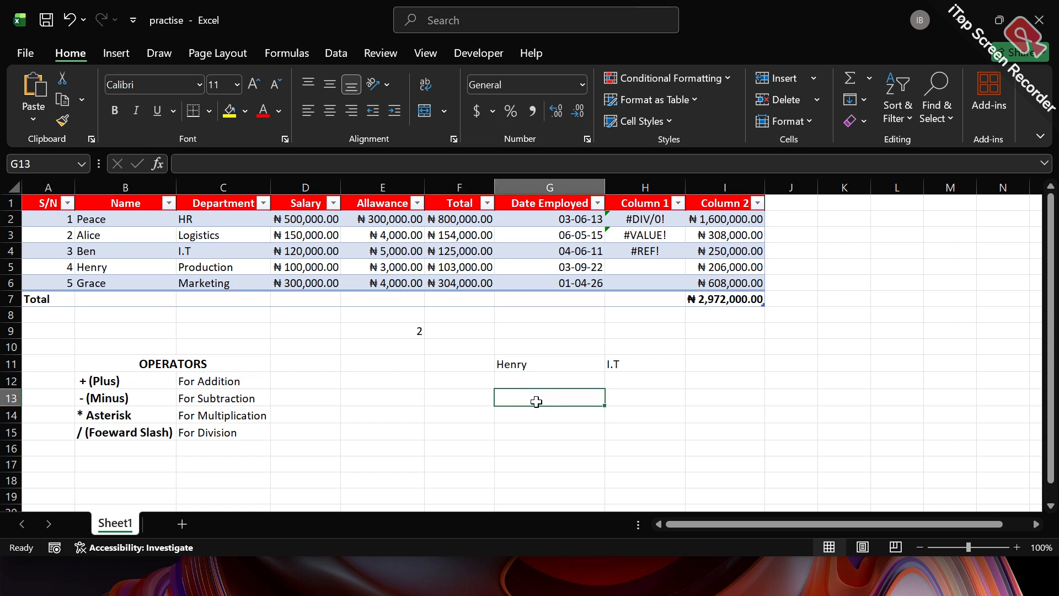
{"action": "left_click", "coordinate": [447, 396]}
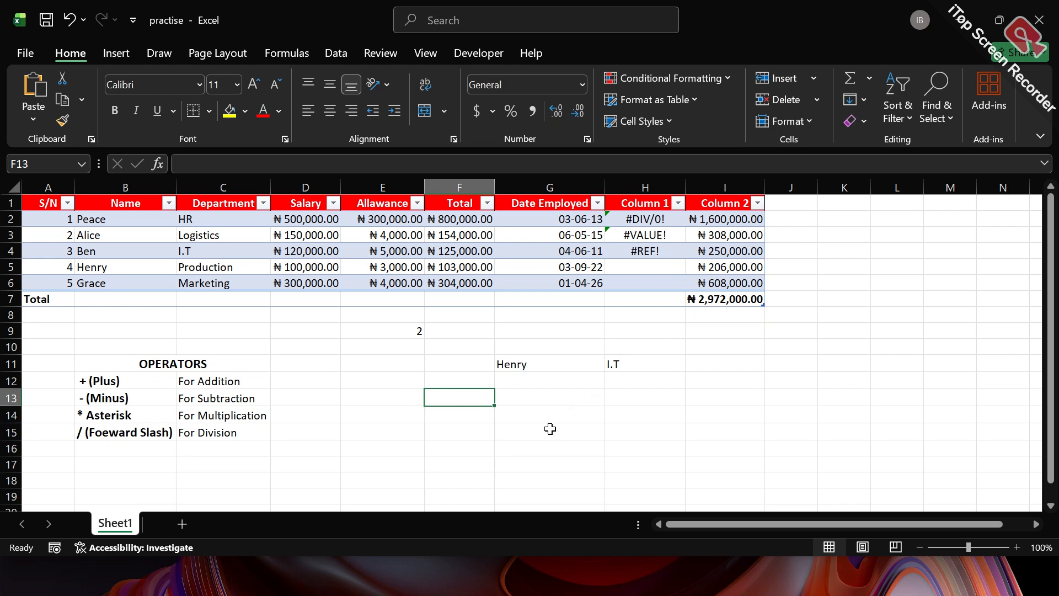
{"action": "left_click", "coordinate": [472, 378]}
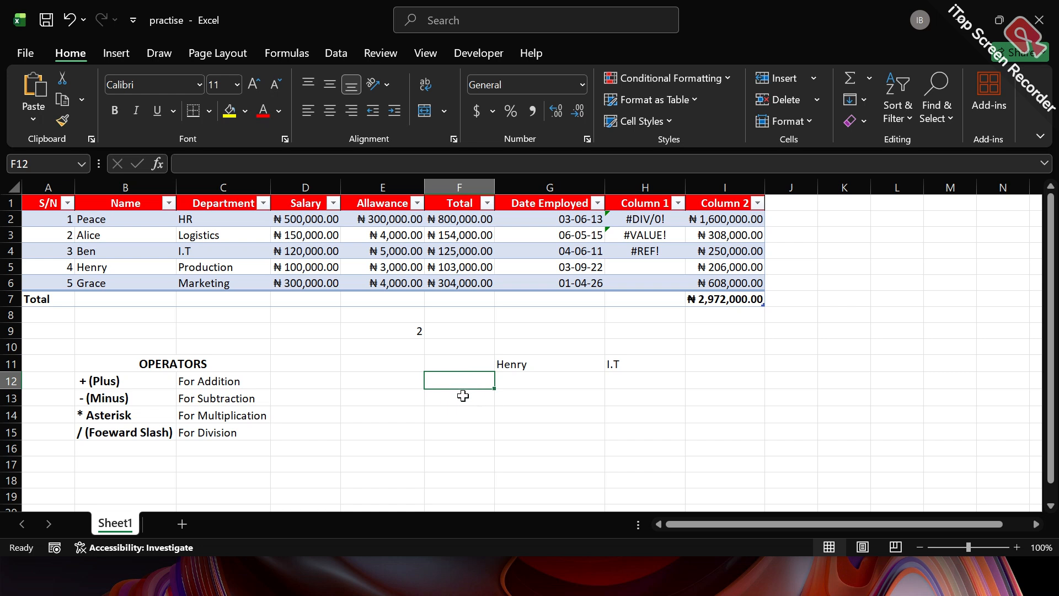
Start a VLOOKUP formula in F13 that uses cell F12 as the lookup value
{"action": "left_click", "coordinate": [464, 402]}
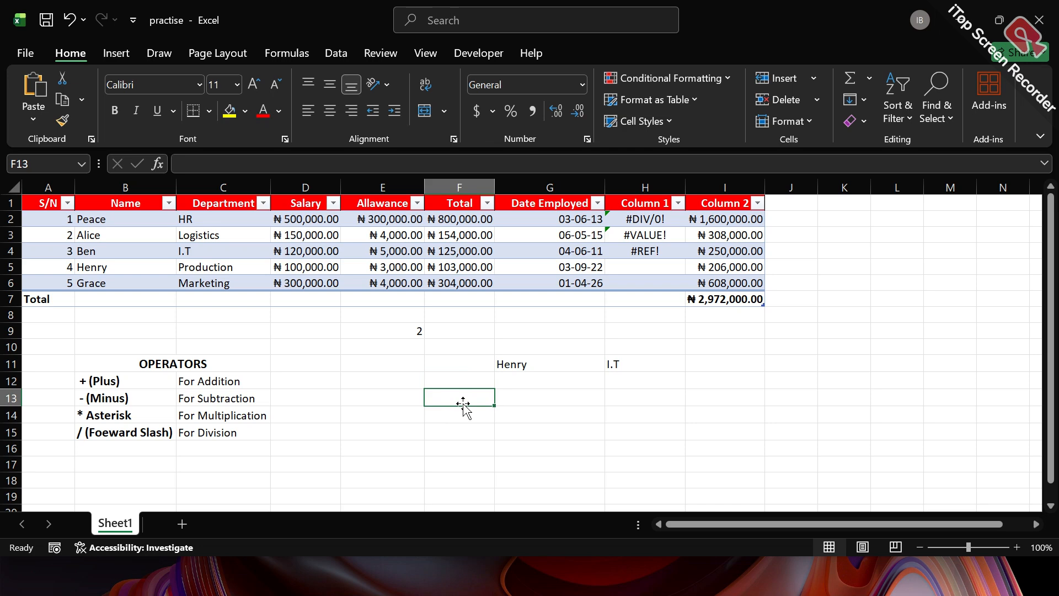
{"action": "type", "text": "="}
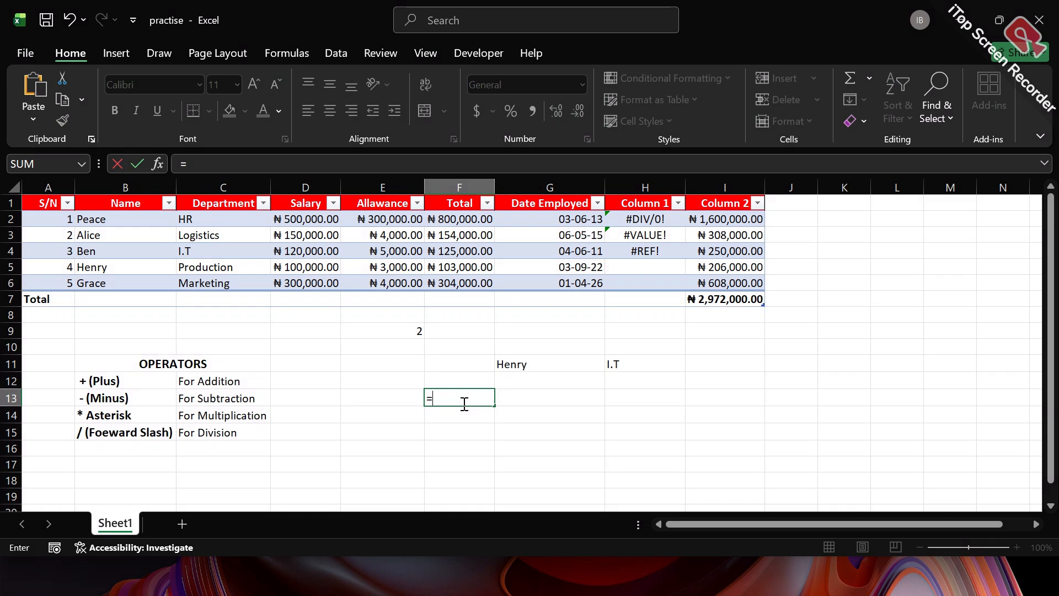
{"action": "type", "text": "V"}
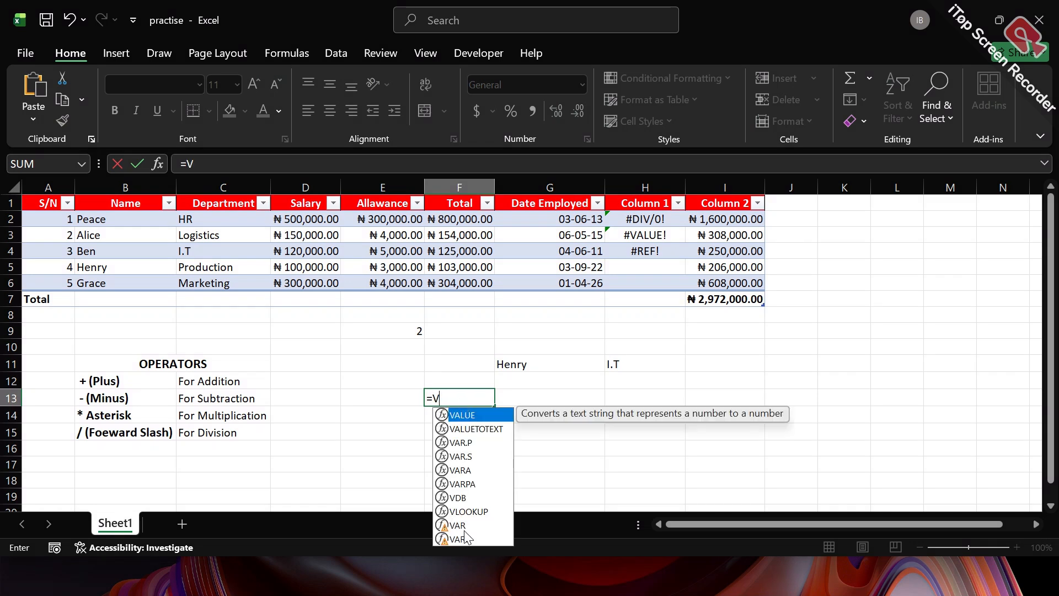
{"action": "left_click", "coordinate": [470, 513]}
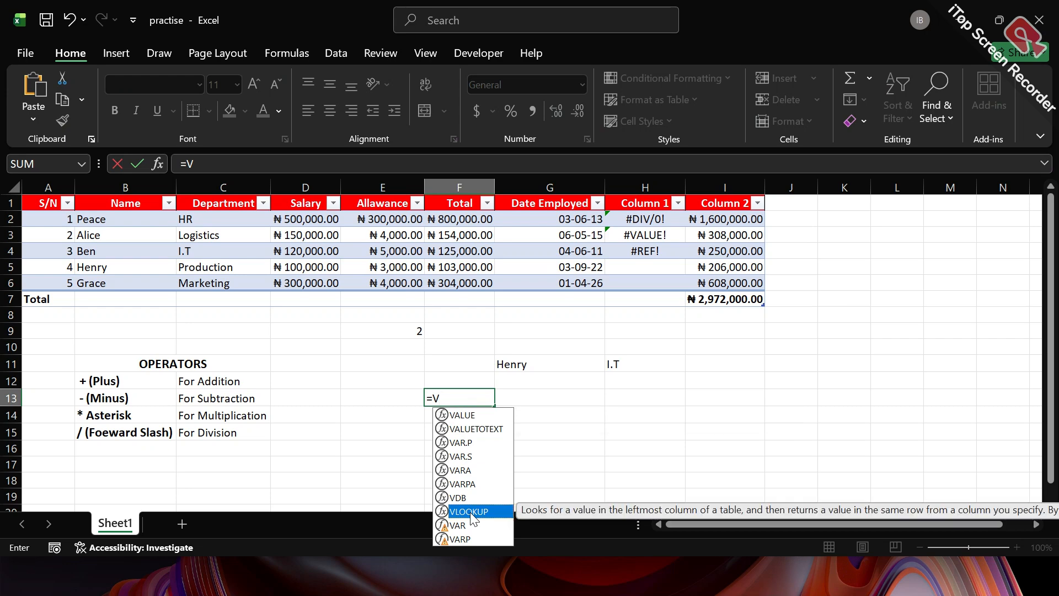
{"action": "double_click", "coordinate": [470, 512]}
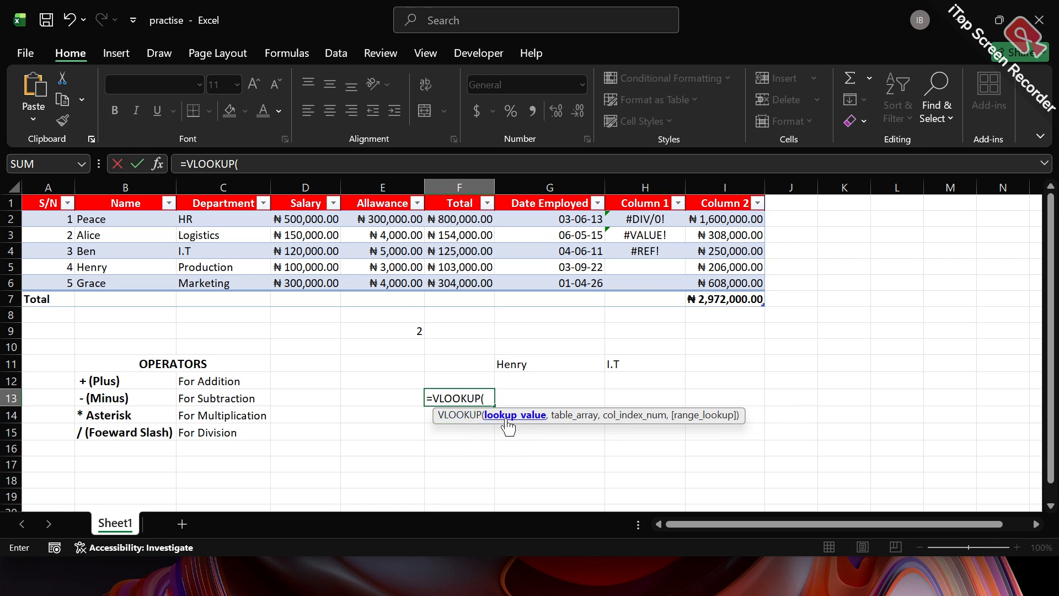
{"action": "left_click", "coordinate": [466, 378]}
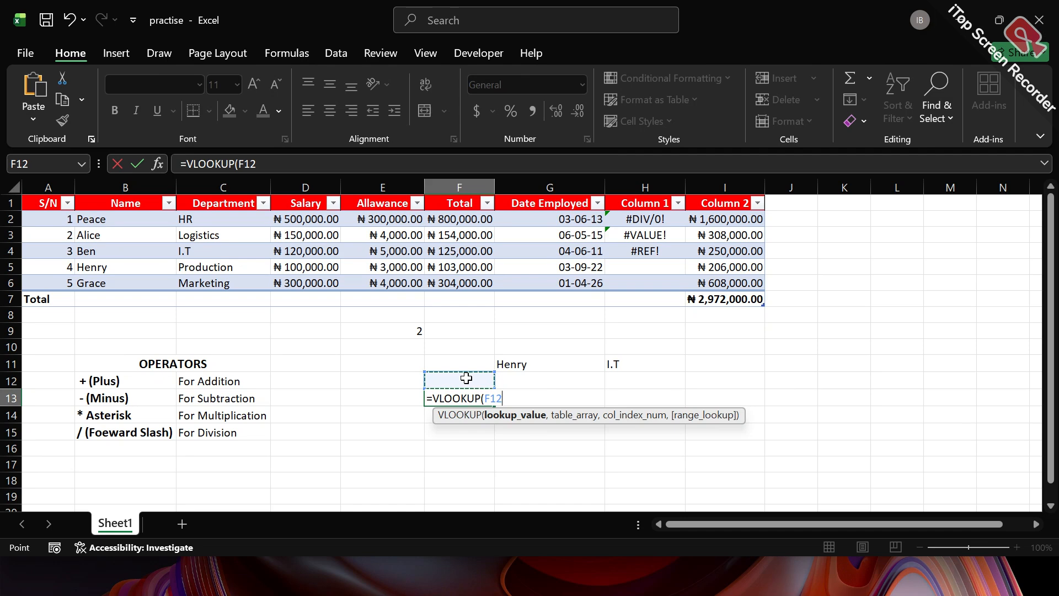
{"action": "type", "text": ","}
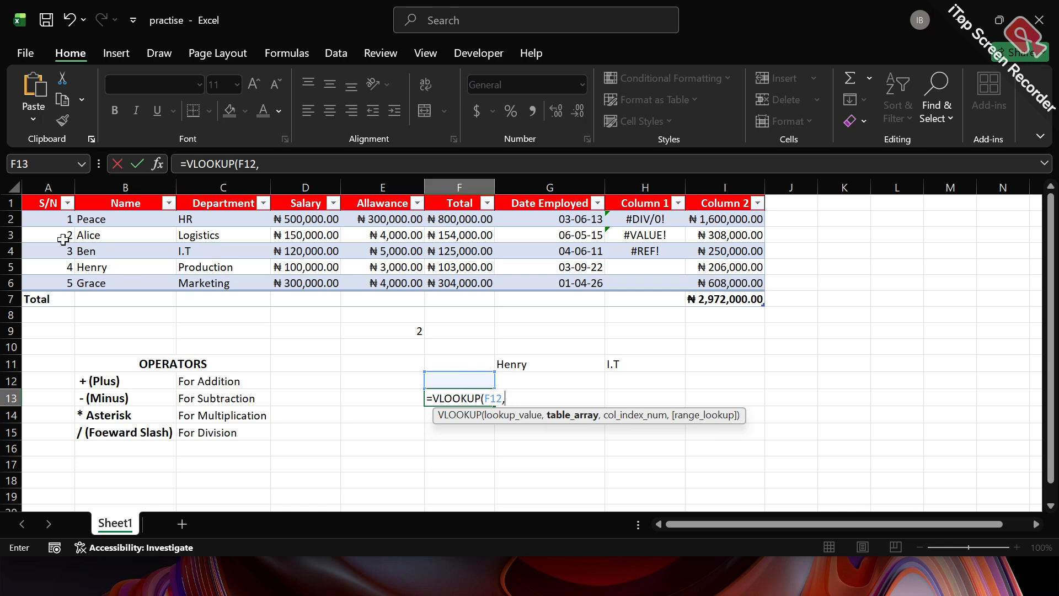
Complete the F13 VLOOKUP with Table2 as the table array, column index 2 and an exact match
{"action": "left_click_drag", "start_coordinate": [48, 218], "coordinate": [694, 276]}
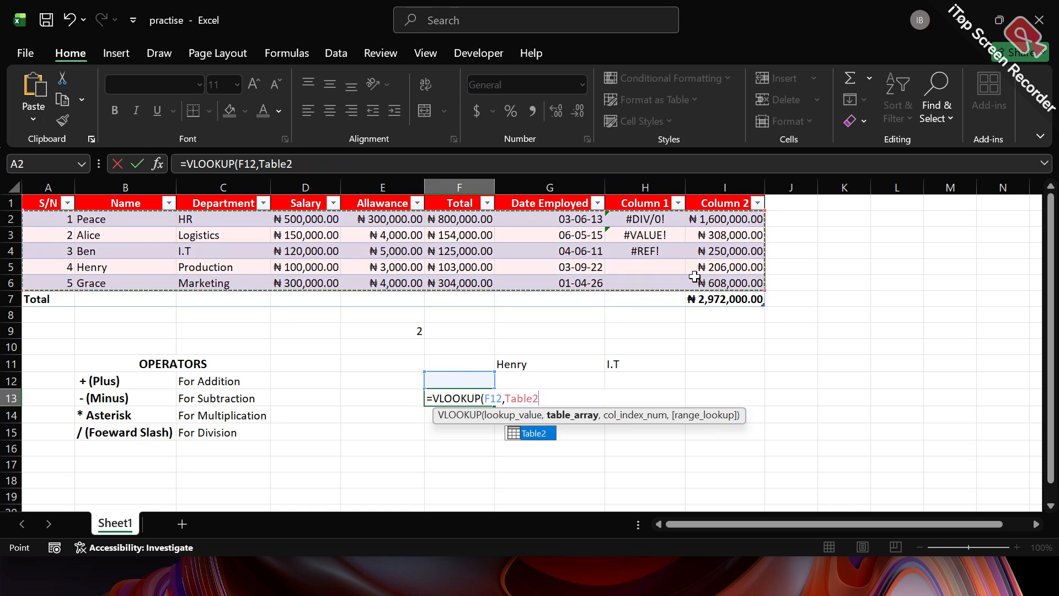
{"action": "type", "text": ","}
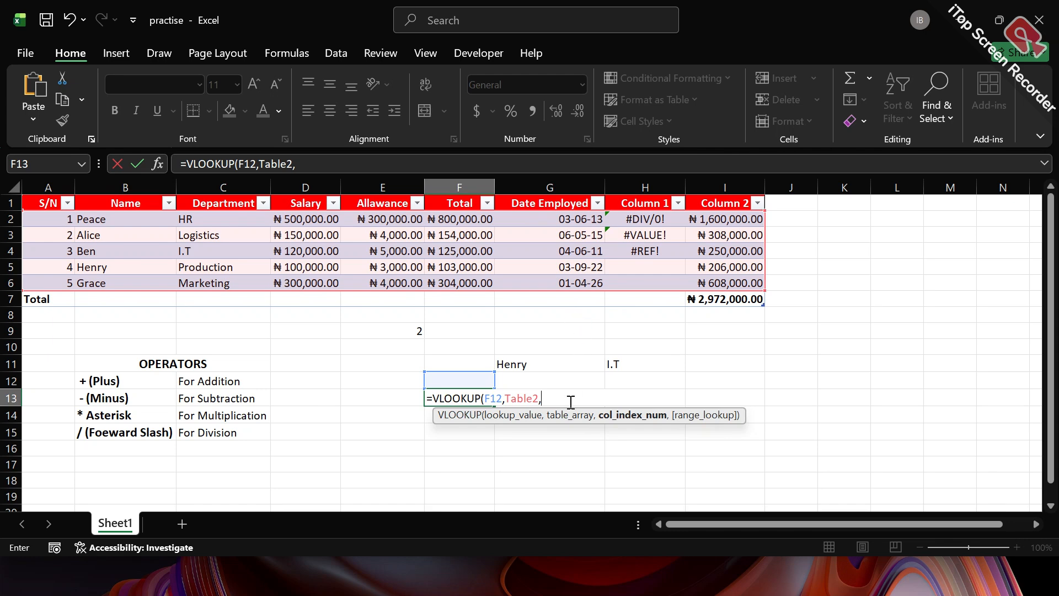
{"action": "type", "text": "2,"}
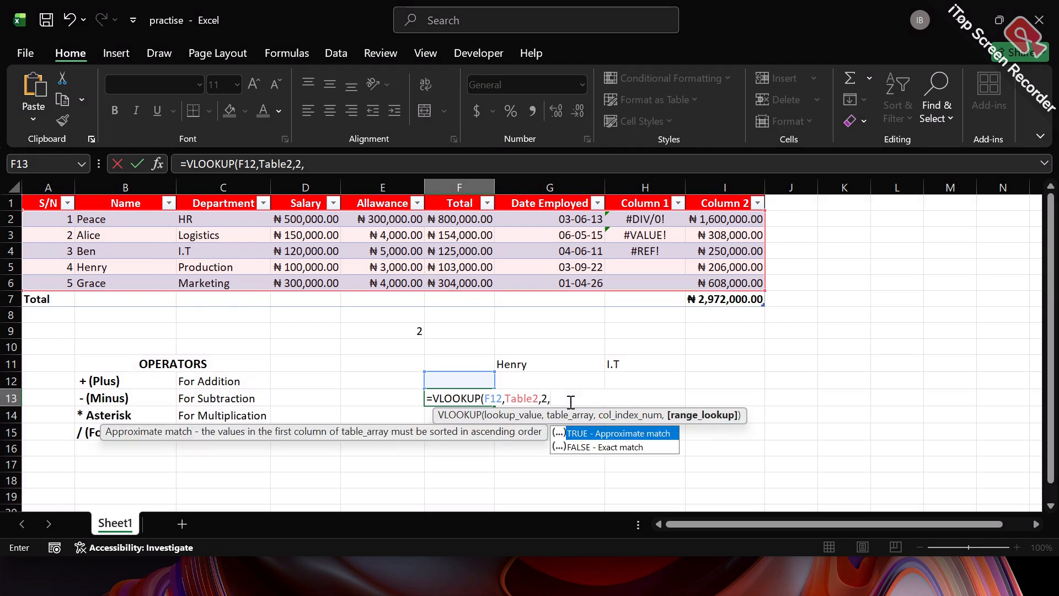
{"action": "left_click", "coordinate": [624, 448]}
{"action": "double_click", "coordinate": [620, 445]}
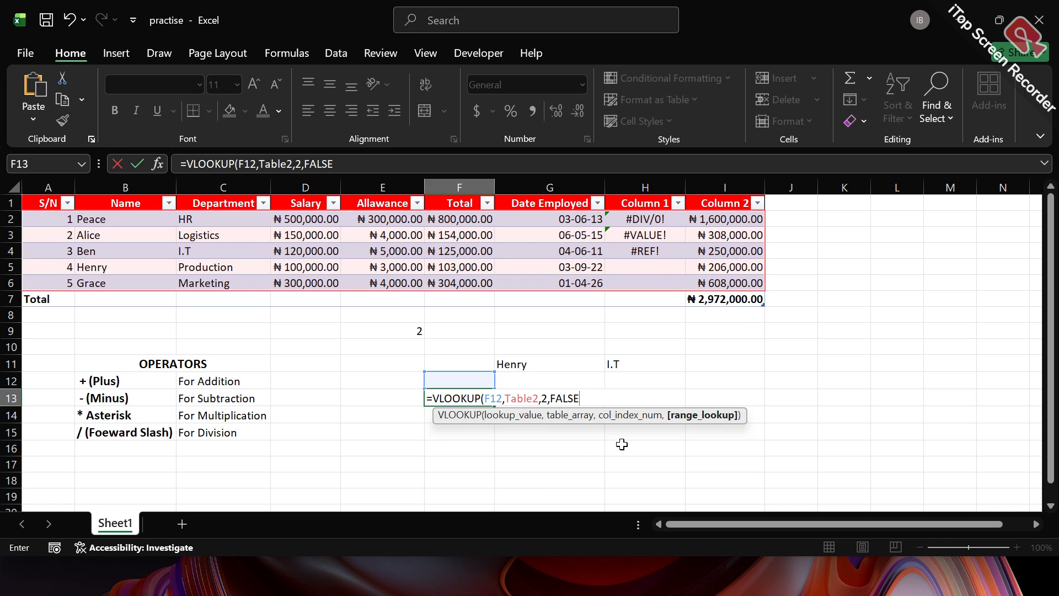
{"action": "key", "text": "Return"}
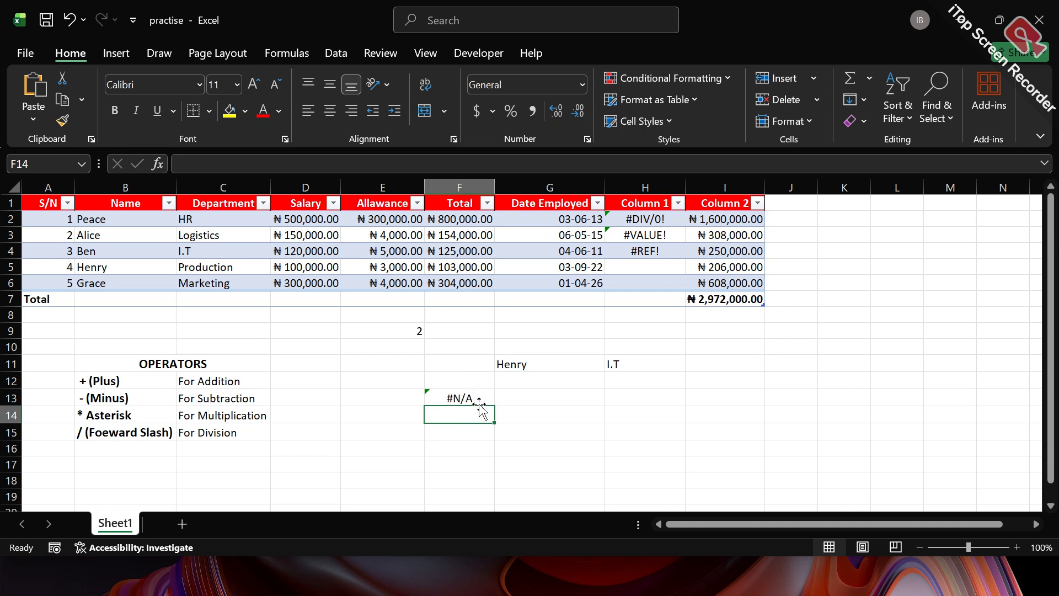
Test the F13 lookup by entering S/N 2 and then 5 in F12
{"action": "left_click", "coordinate": [459, 380]}
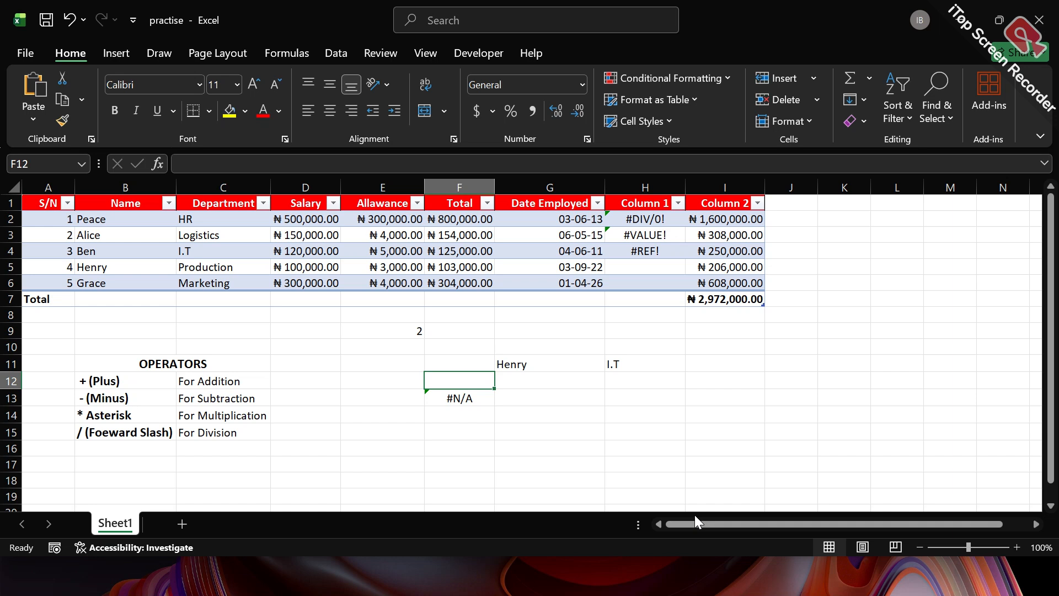
{"action": "type", "text": "2"}
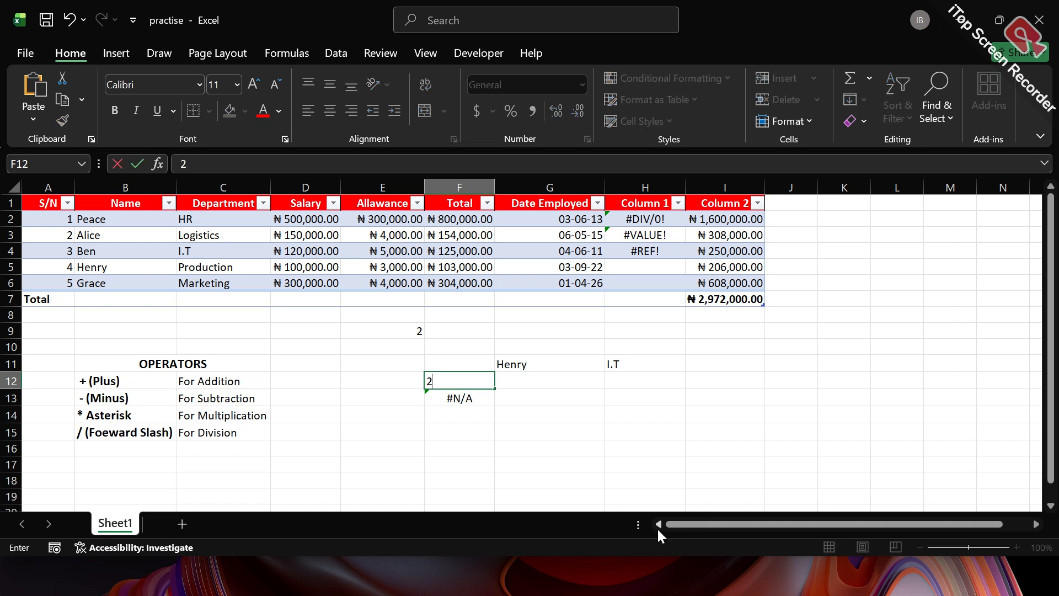
{"action": "key", "text": "Return"}
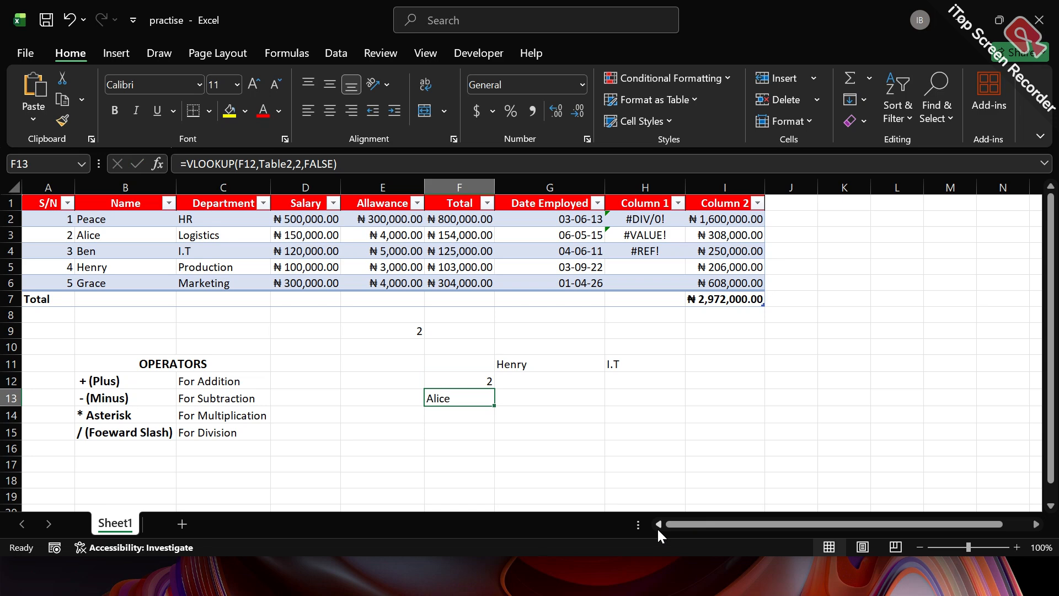
{"action": "left_click", "coordinate": [481, 384]}
{"action": "type", "text": "5"}
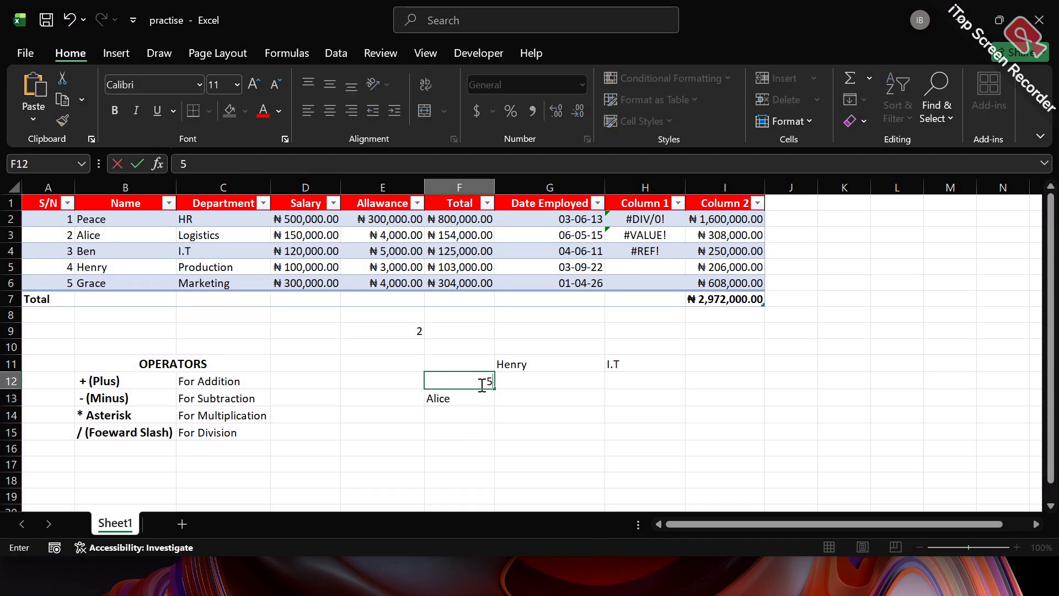
{"action": "key", "text": "Return"}
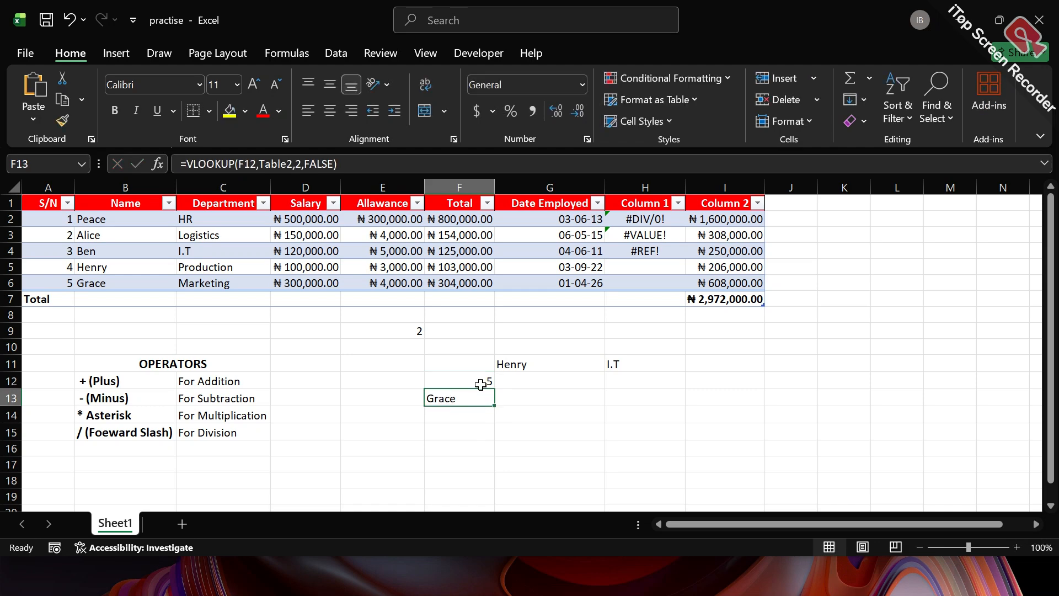
Set the lookup value in F12 to 1
{"action": "left_click", "coordinate": [481, 384]}
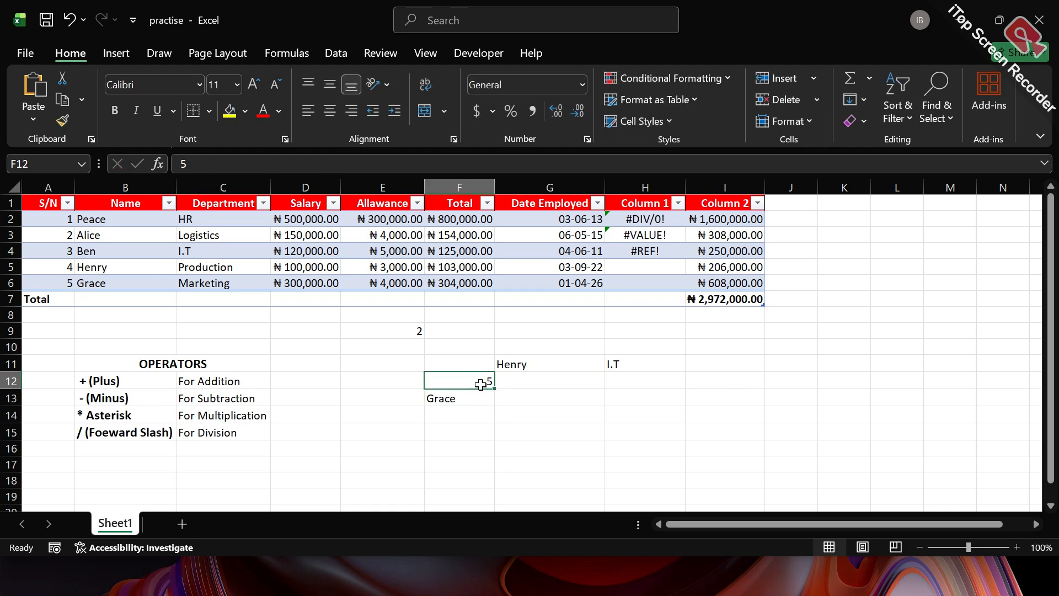
{"action": "type", "text": "1"}
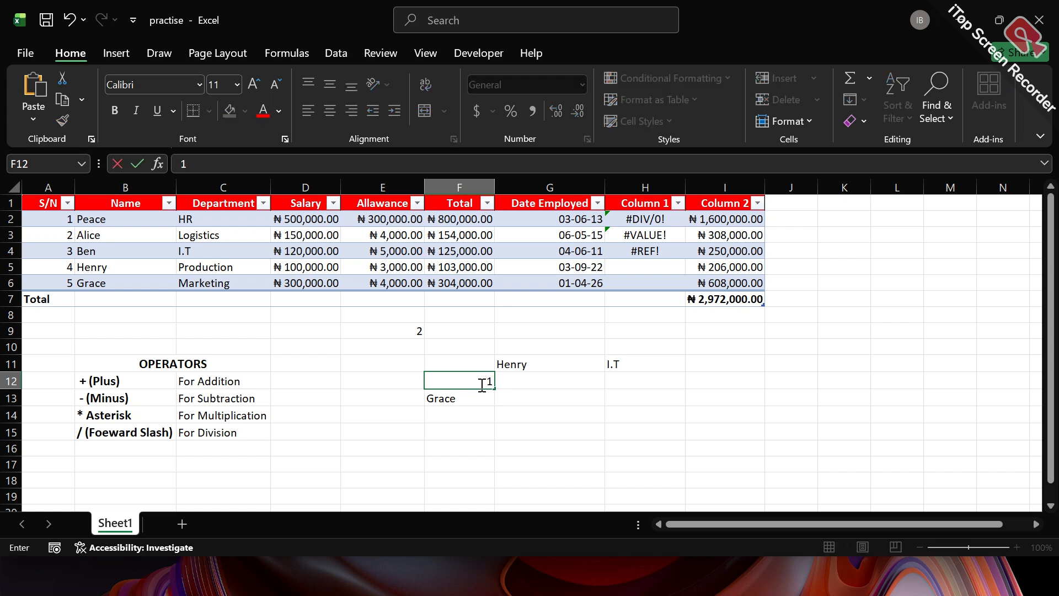
{"action": "key", "text": "Return"}
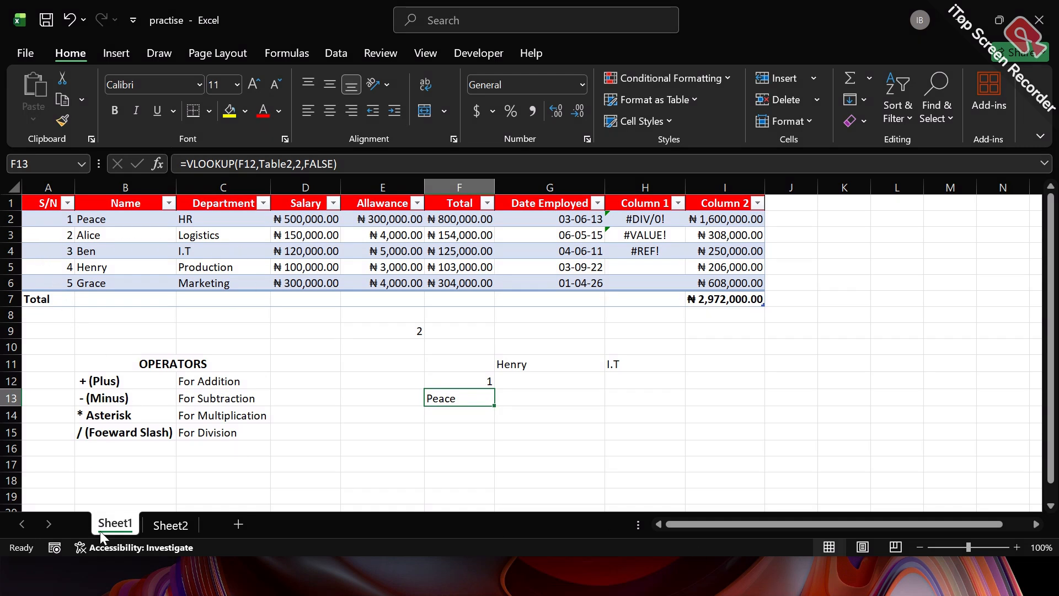
Compare the employee table on Sheet2 with the one on Sheet1, ending on Sheet1
{"action": "left_click", "coordinate": [164, 524]}
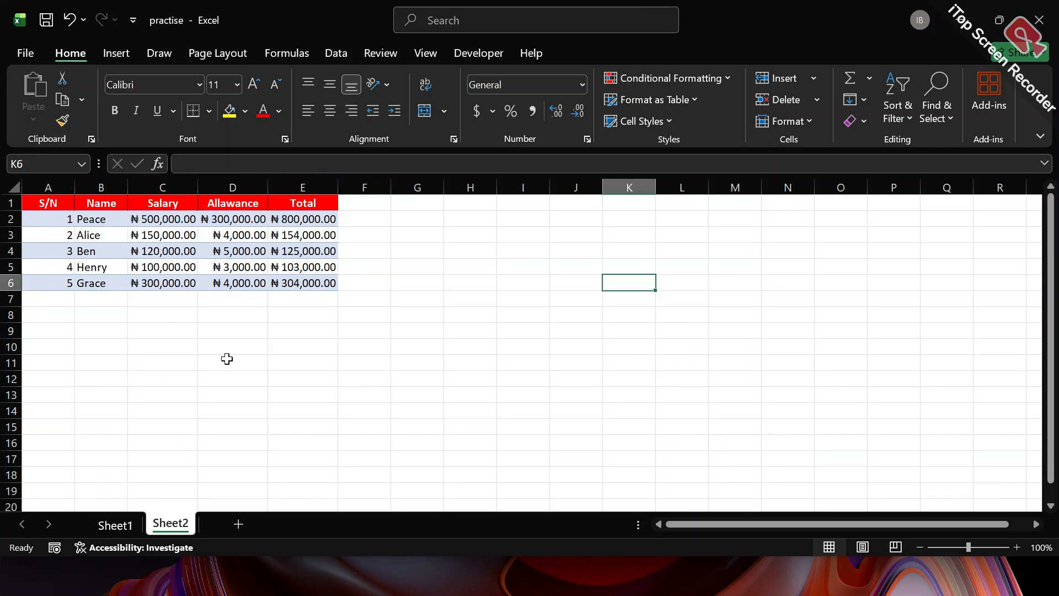
{"action": "left_click", "coordinate": [125, 533]}
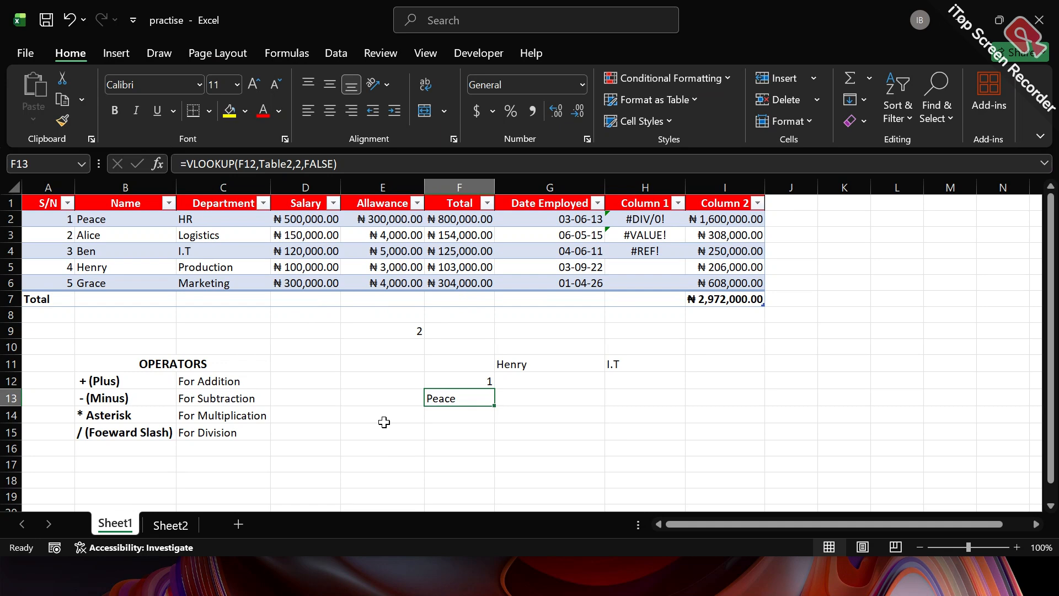
{"action": "left_click", "coordinate": [175, 525]}
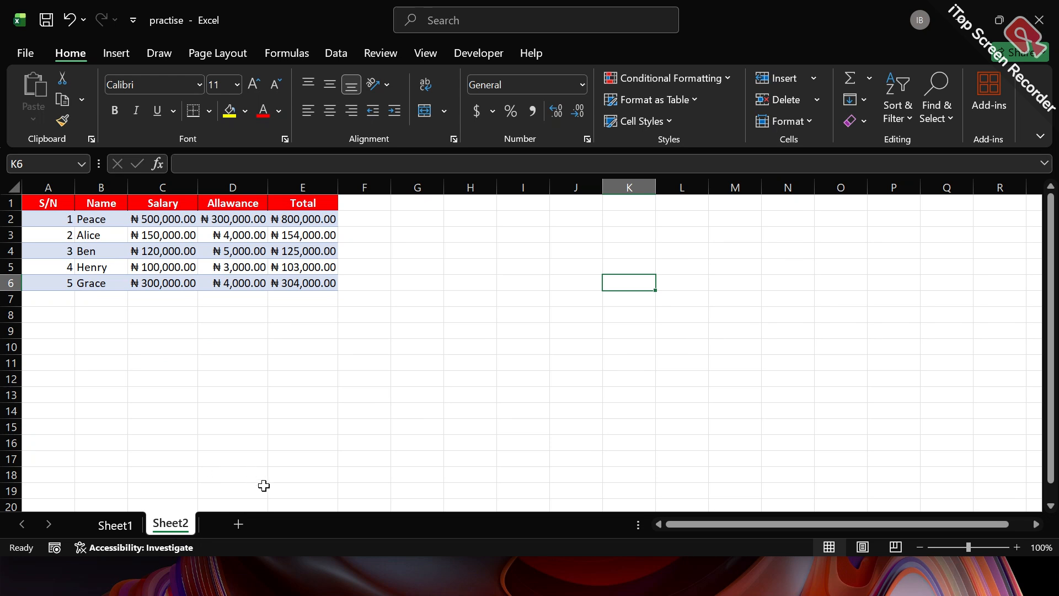
{"action": "left_click", "coordinate": [122, 525]}
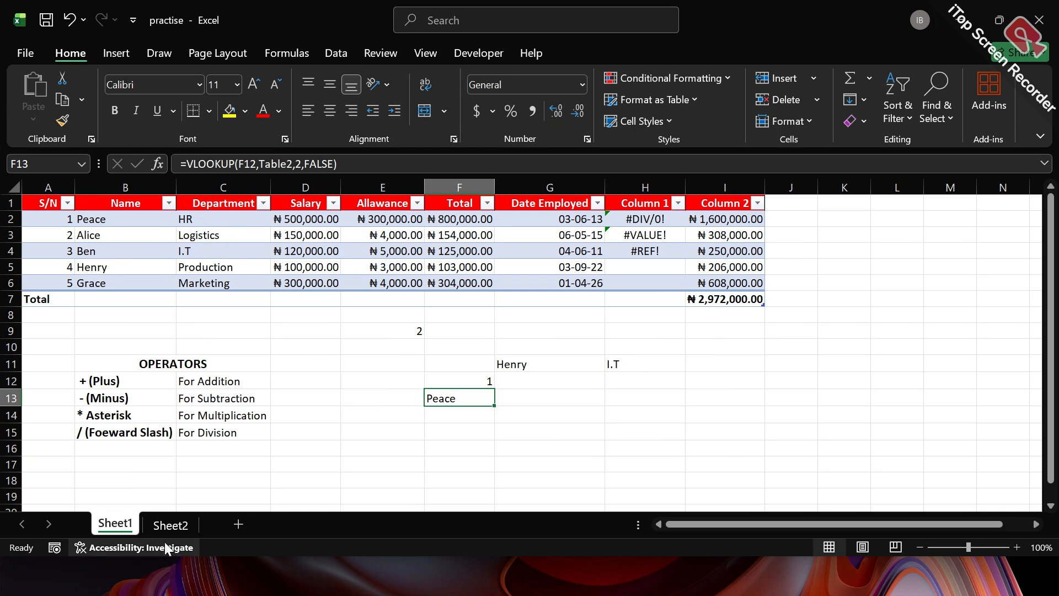
{"action": "left_click", "coordinate": [166, 525]}
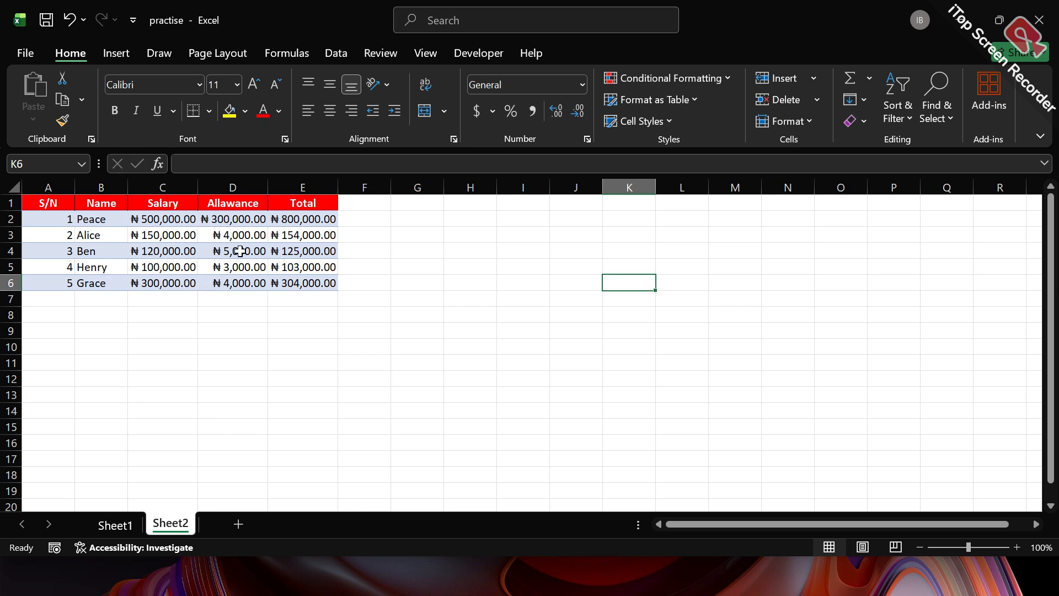
{"action": "left_click", "coordinate": [113, 525]}
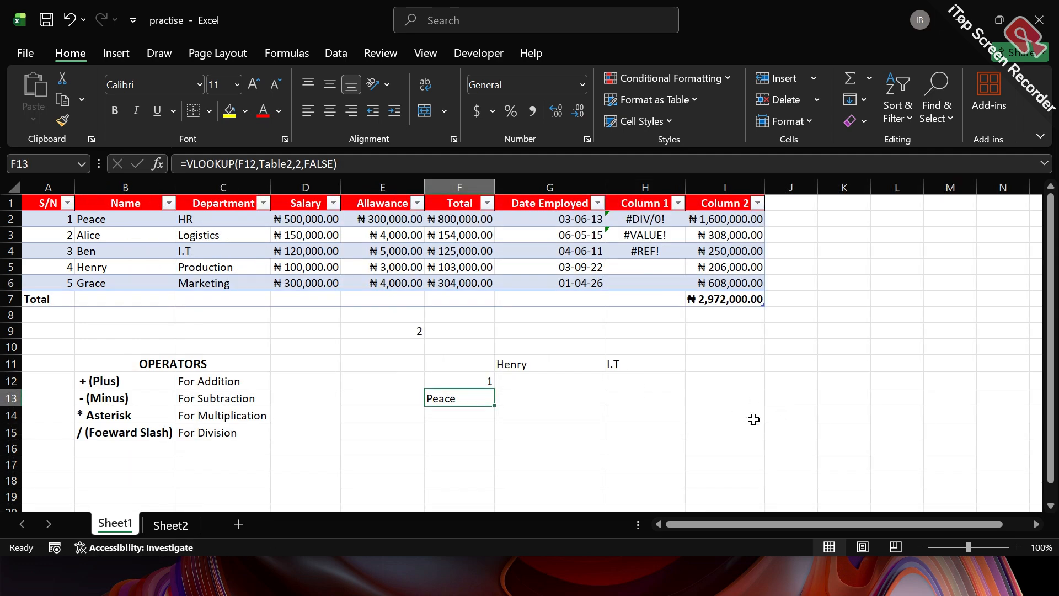
Start a VLOOKUP formula in H13 on Sheet1 with G13 as the lookup value
{"action": "left_click", "coordinate": [676, 394]}
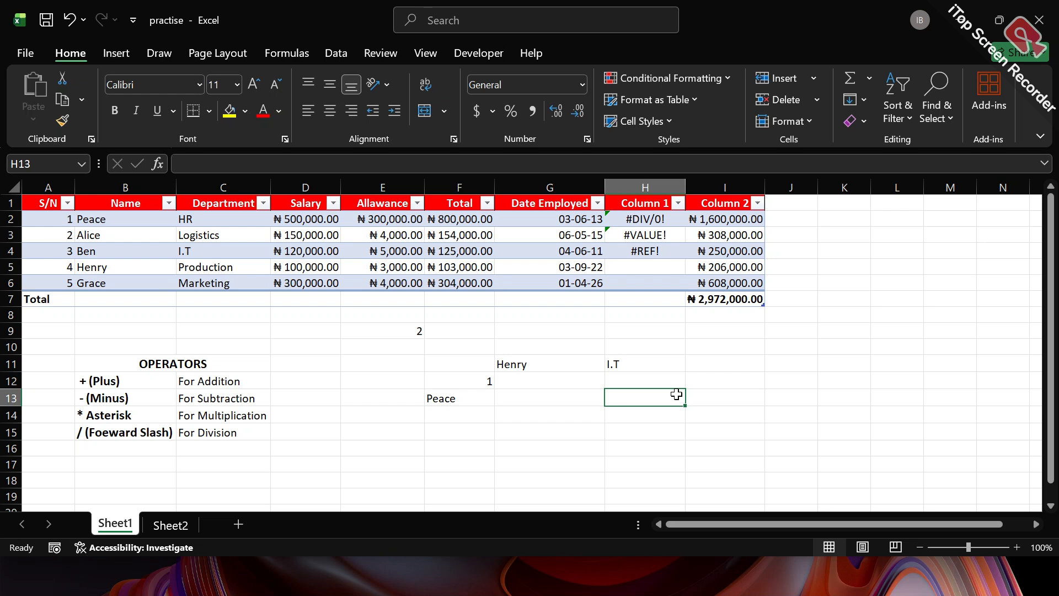
{"action": "type", "text": "="}
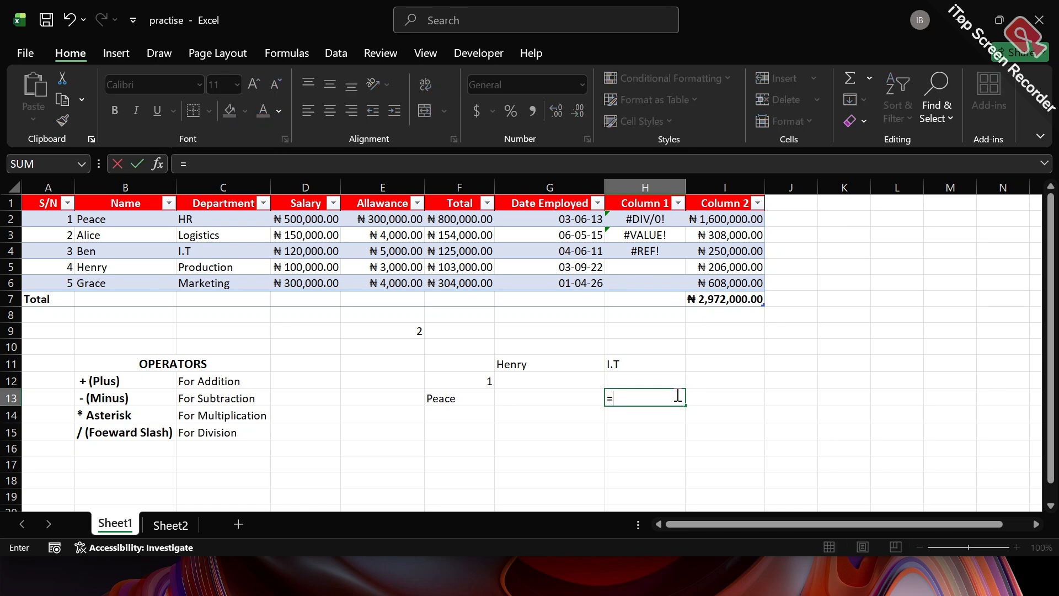
{"action": "type", "text": "VL"}
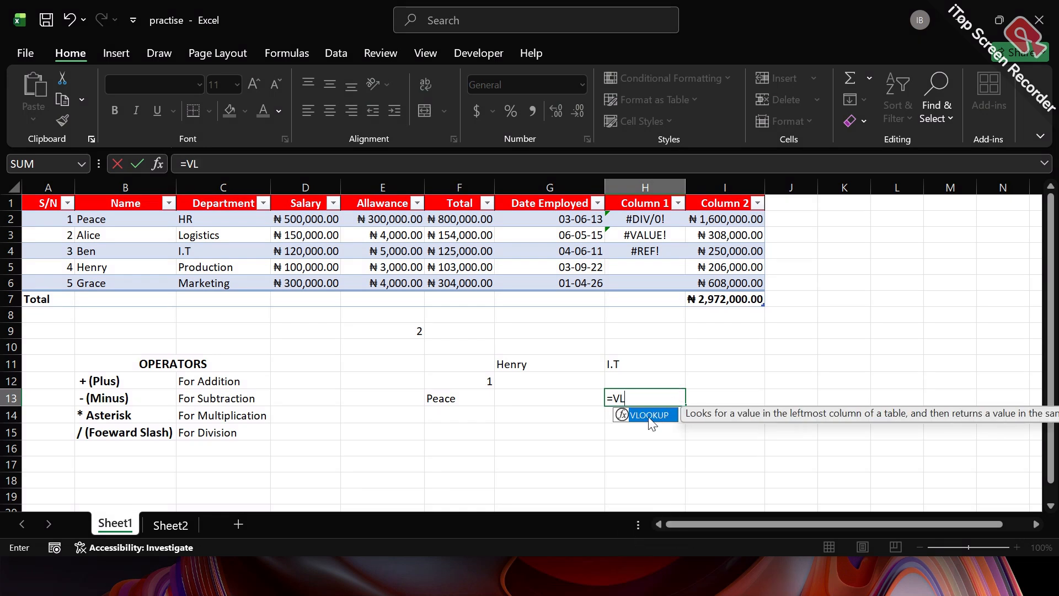
{"action": "double_click", "coordinate": [649, 418]}
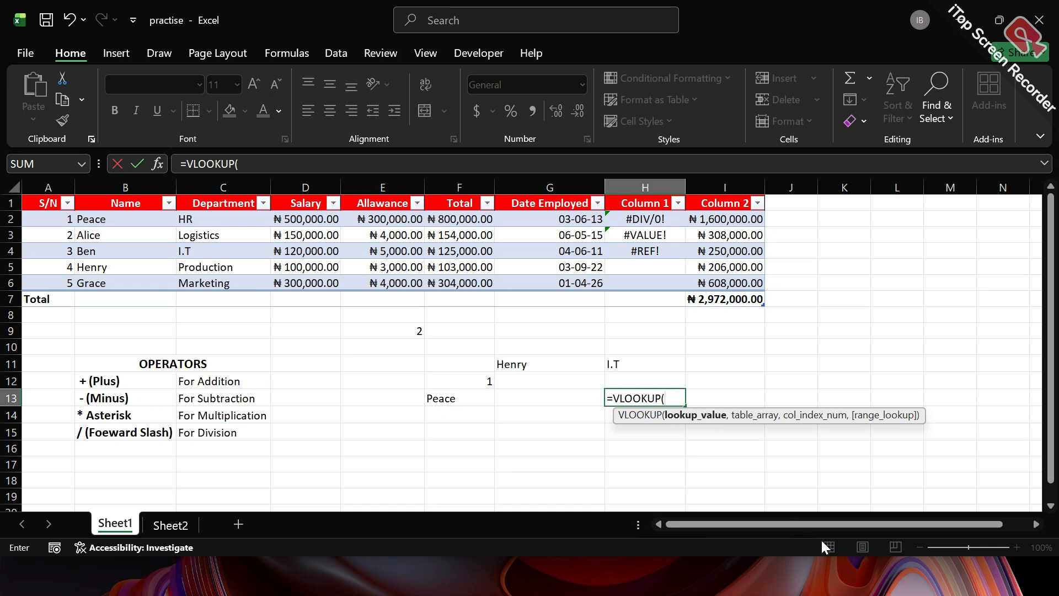
{"action": "left_click", "coordinate": [582, 401]}
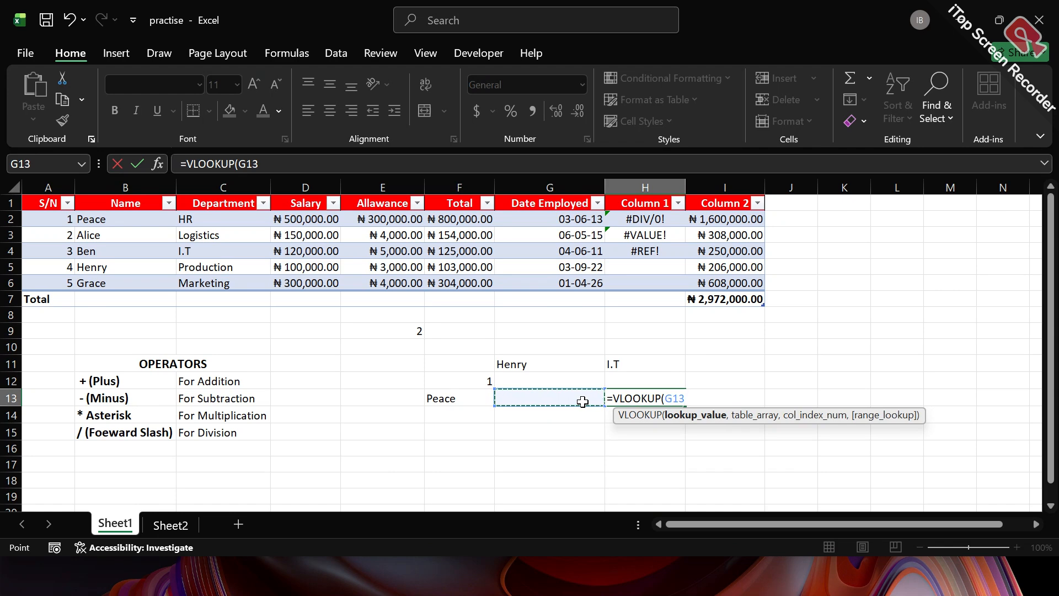
{"action": "type", "text": ","}
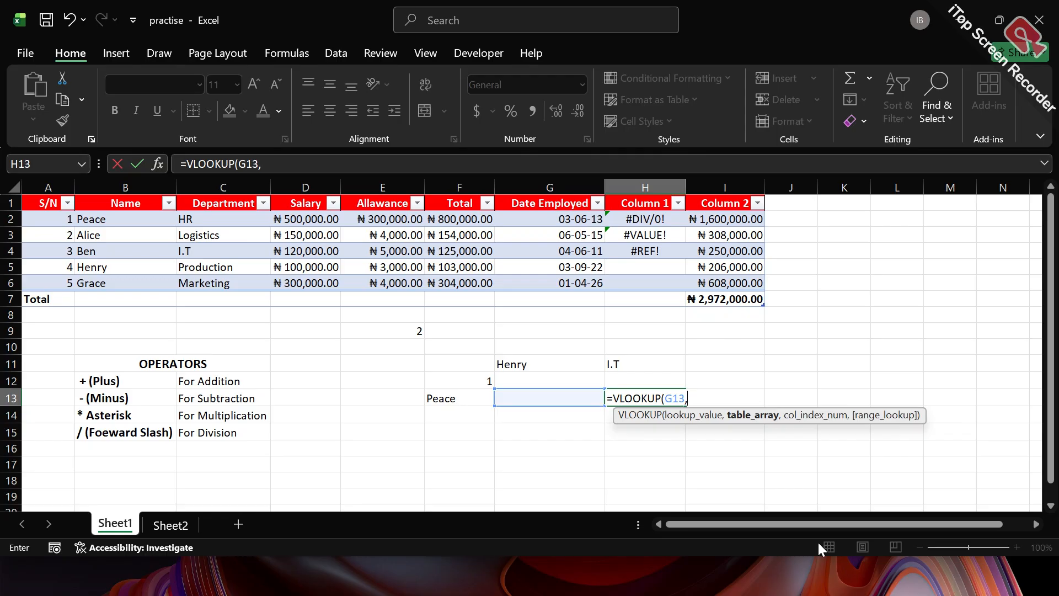
Complete the H13 VLOOKUP with Sheet2!A2:E6 as the table array, column index 5 and an exact match
{"action": "left_click", "coordinate": [160, 523]}
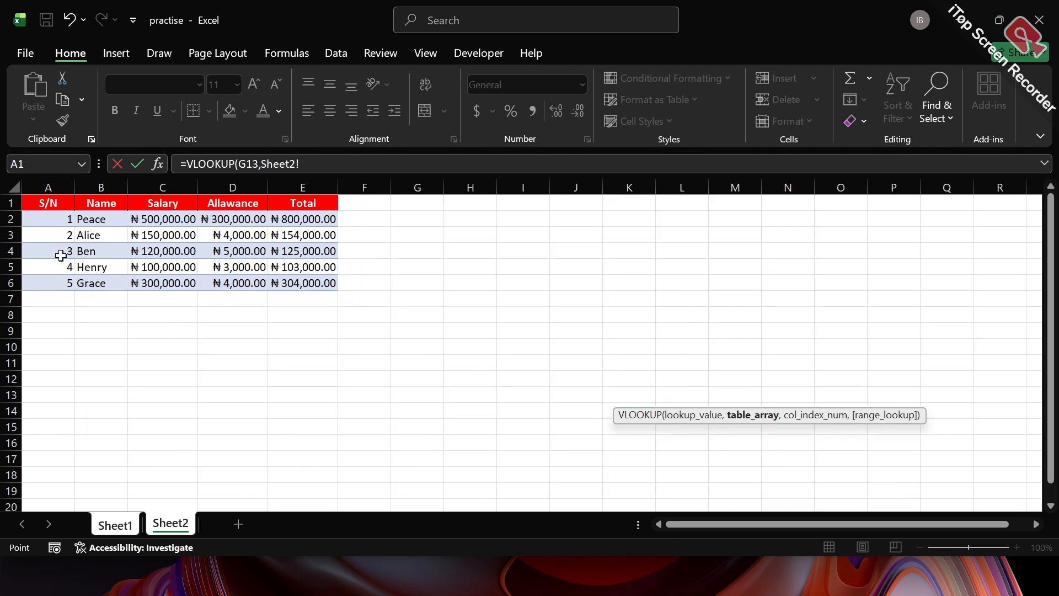
{"action": "left_click_drag", "start_coordinate": [52, 218], "coordinate": [290, 277]}
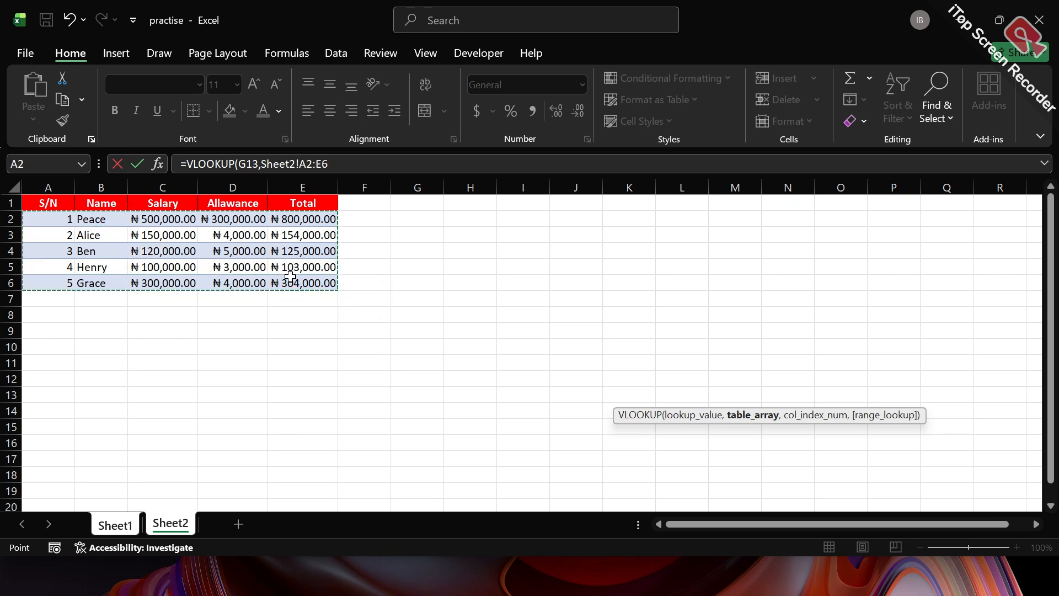
{"action": "type", "text": ","}
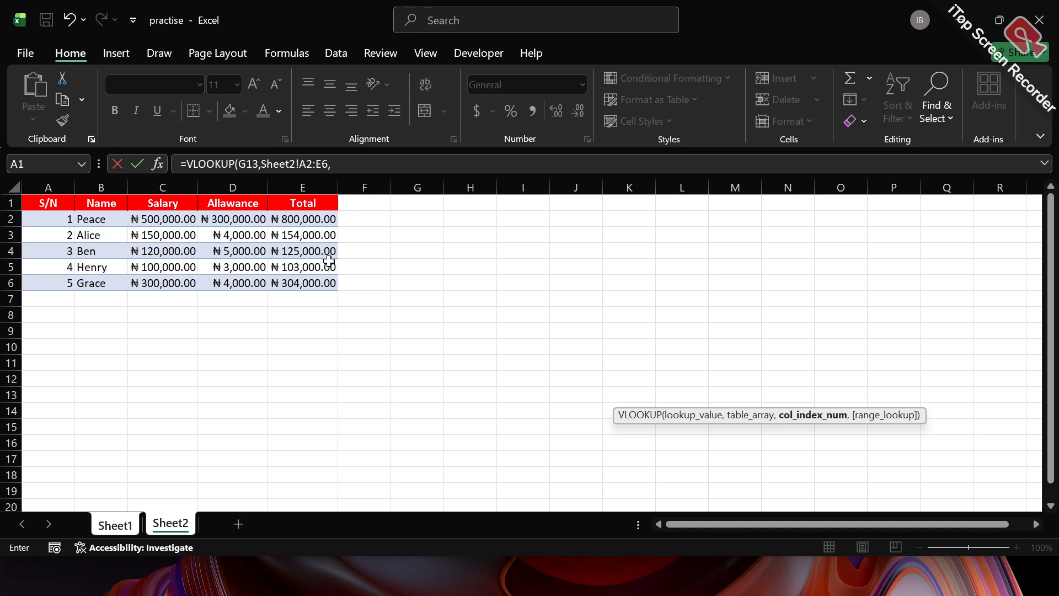
{"action": "type", "text": "5"}
{"action": "type", "text": ","}
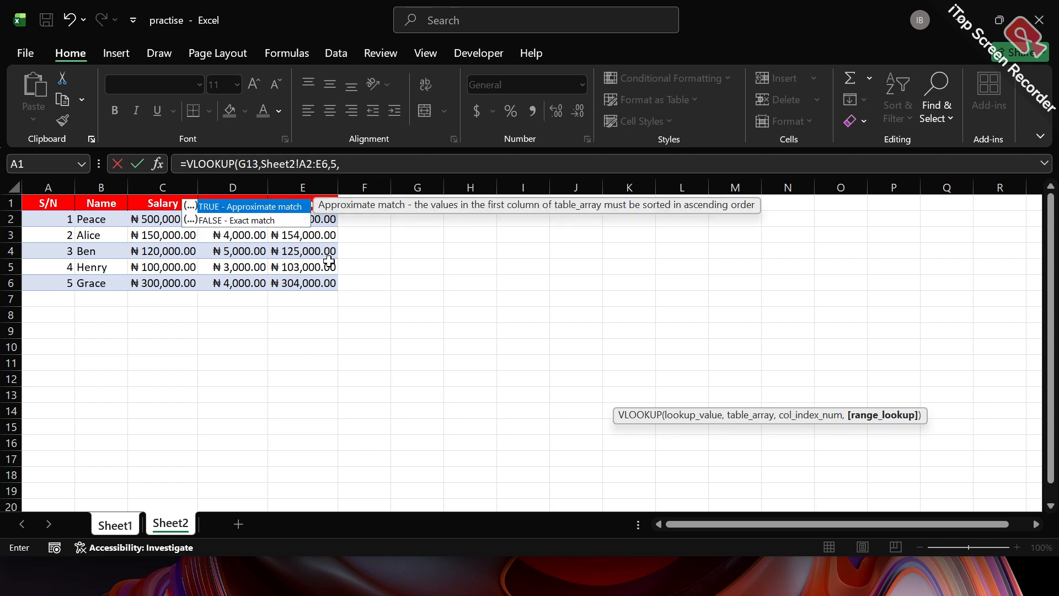
{"action": "left_click", "coordinate": [256, 224]}
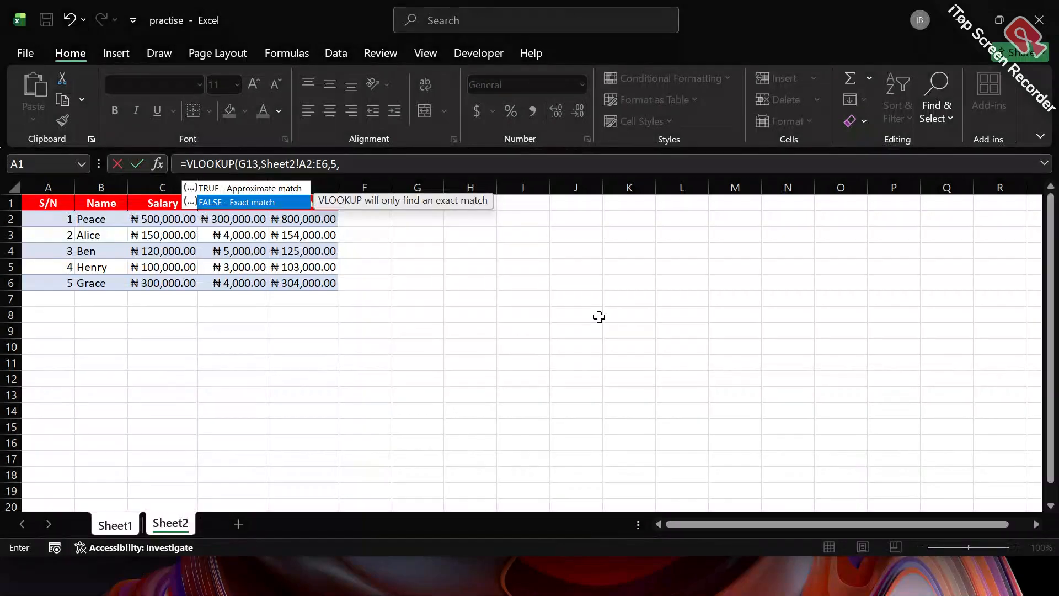
{"action": "left_click", "coordinate": [598, 316]}
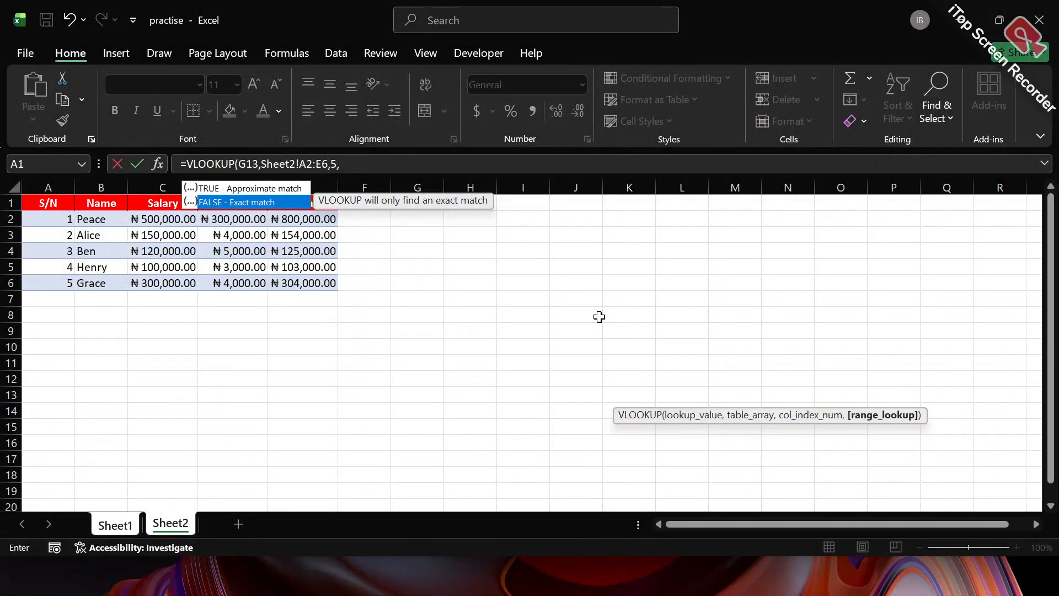
{"action": "double_click", "coordinate": [274, 202]}
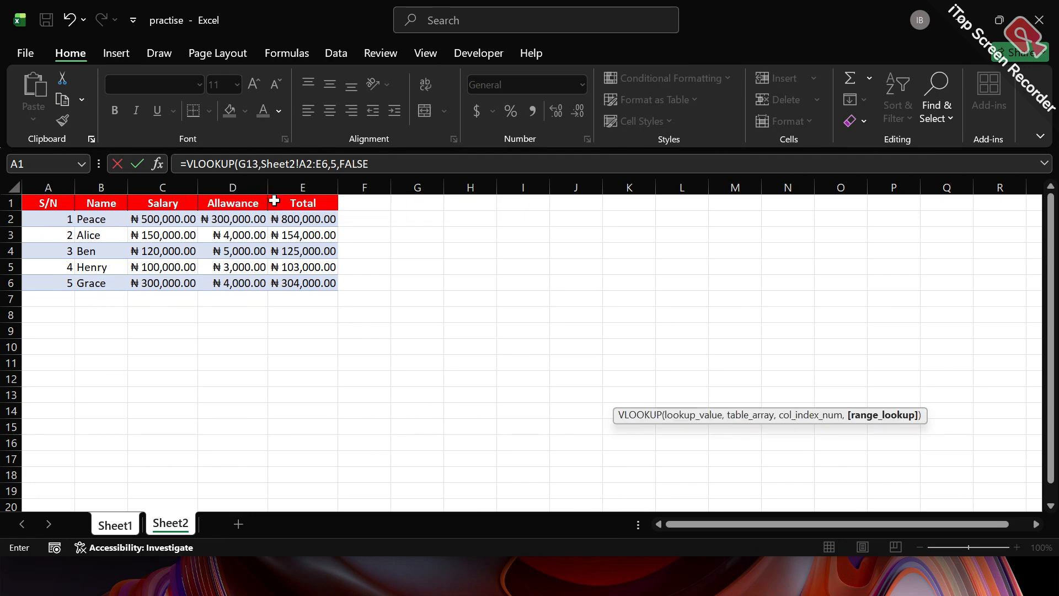
{"action": "key", "text": "Return"}
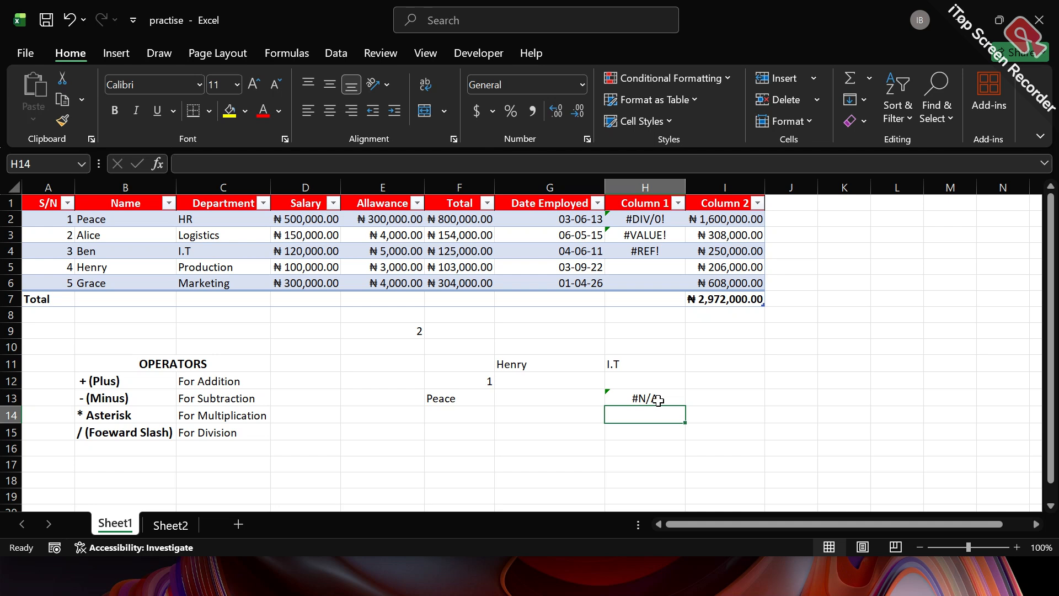
Test the H13 lookup by entering S/N 2 in G13 and compare the result with the Total in F3
{"action": "left_click", "coordinate": [573, 395]}
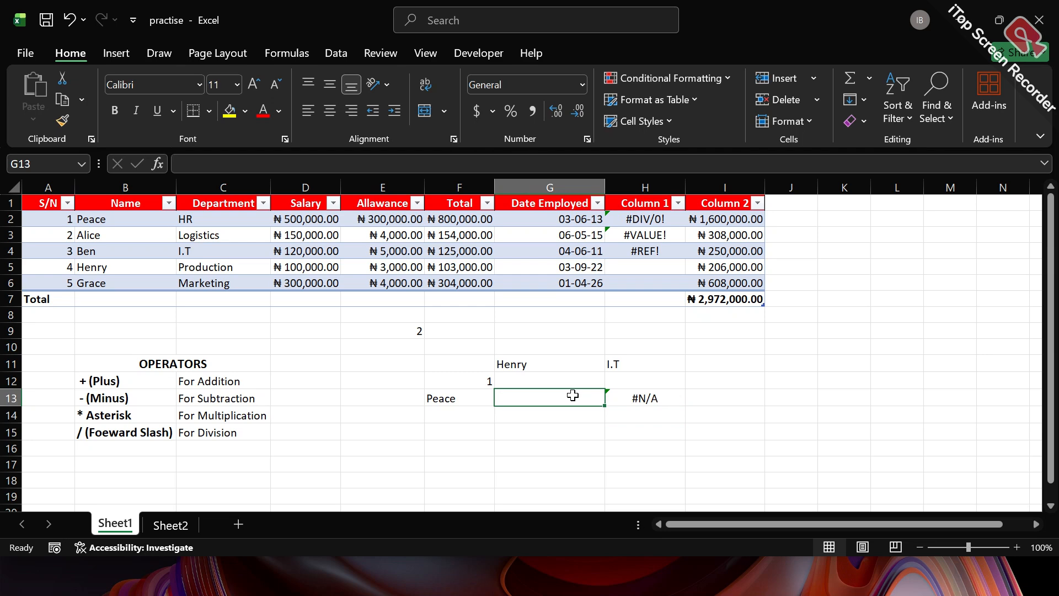
{"action": "type", "text": "2"}
{"action": "key", "text": "Return"}
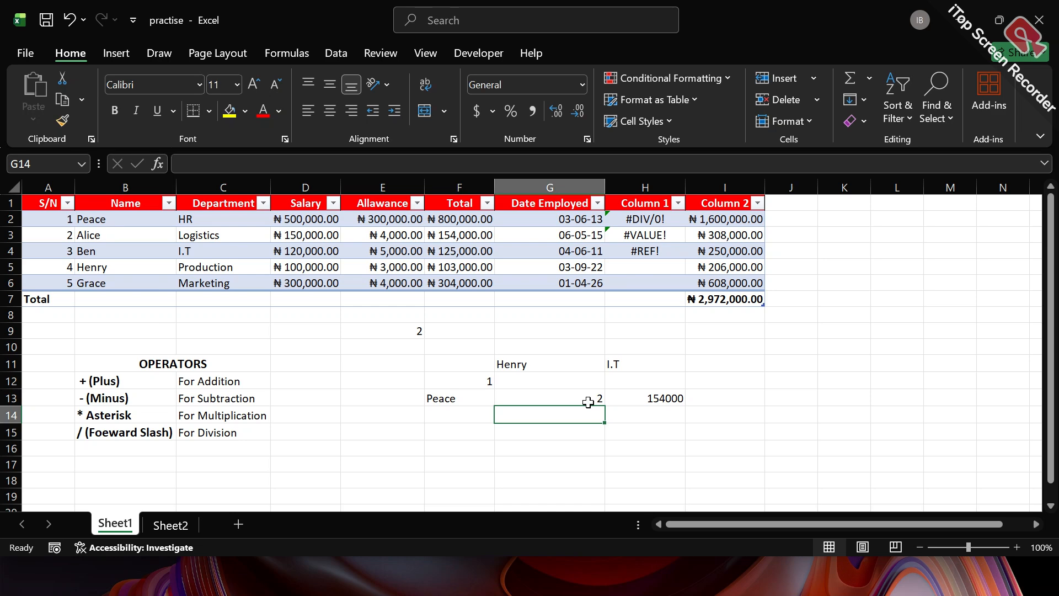
{"action": "left_click", "coordinate": [655, 400]}
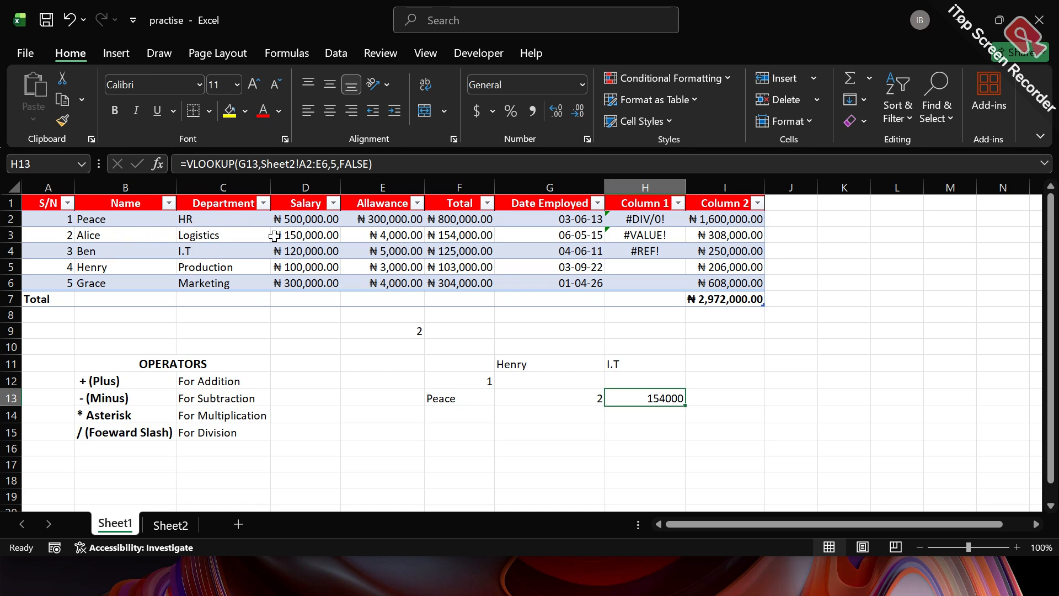
{"action": "left_click", "coordinate": [461, 235]}
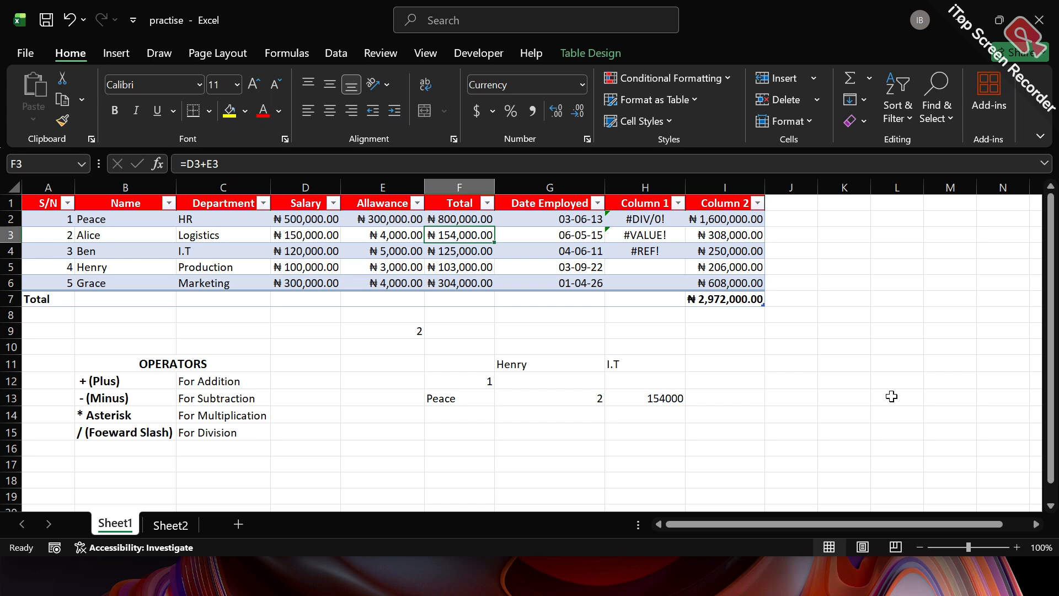
Make the H13 formula's table range absolute as Sheet2!$A$2:$E$6, check the table on Sheet2 and return to Sheet1
{"action": "left_click", "coordinate": [666, 400]}
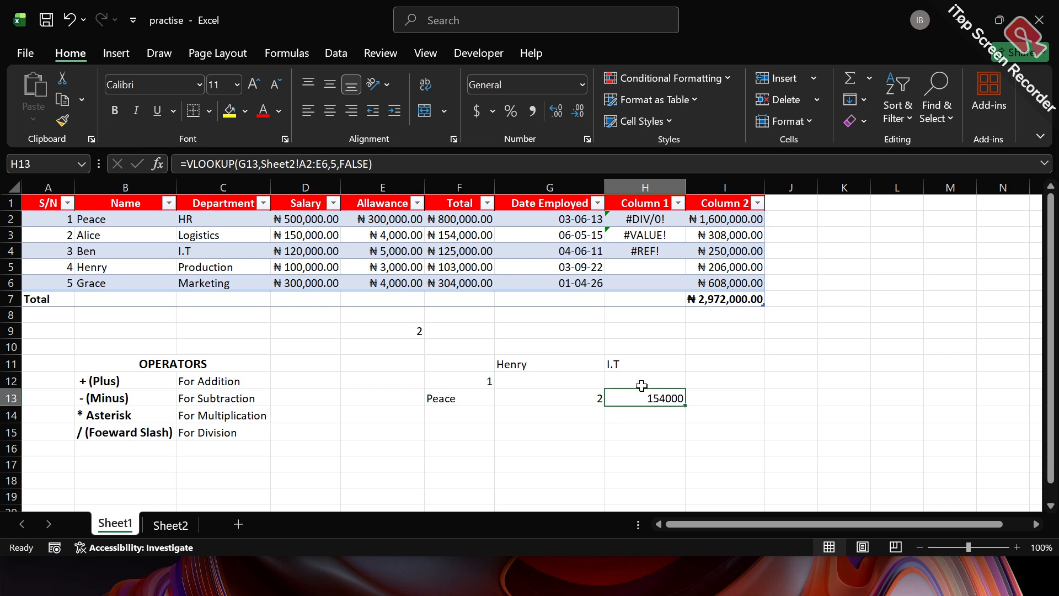
{"action": "left_click", "coordinate": [307, 163]}
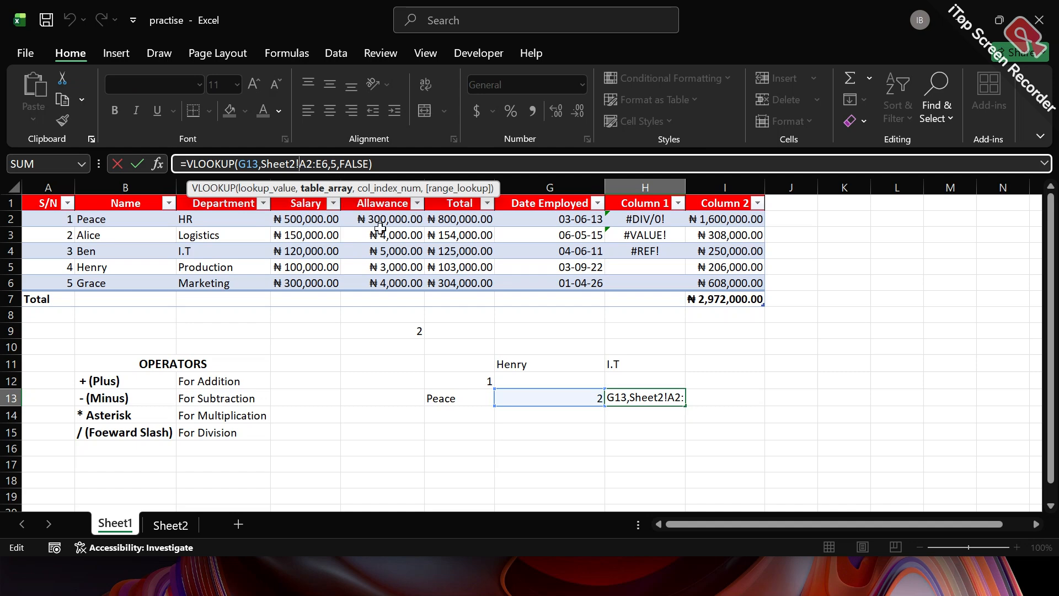
{"action": "type", "text": "$"}
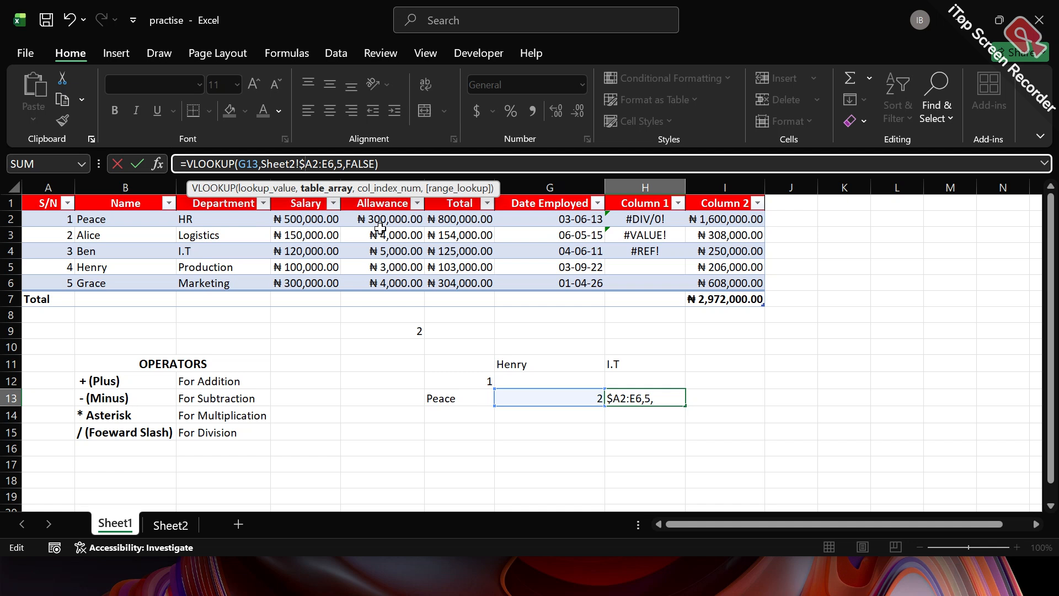
{"action": "left_click", "coordinate": [315, 164]}
{"action": "type", "text": "$"}
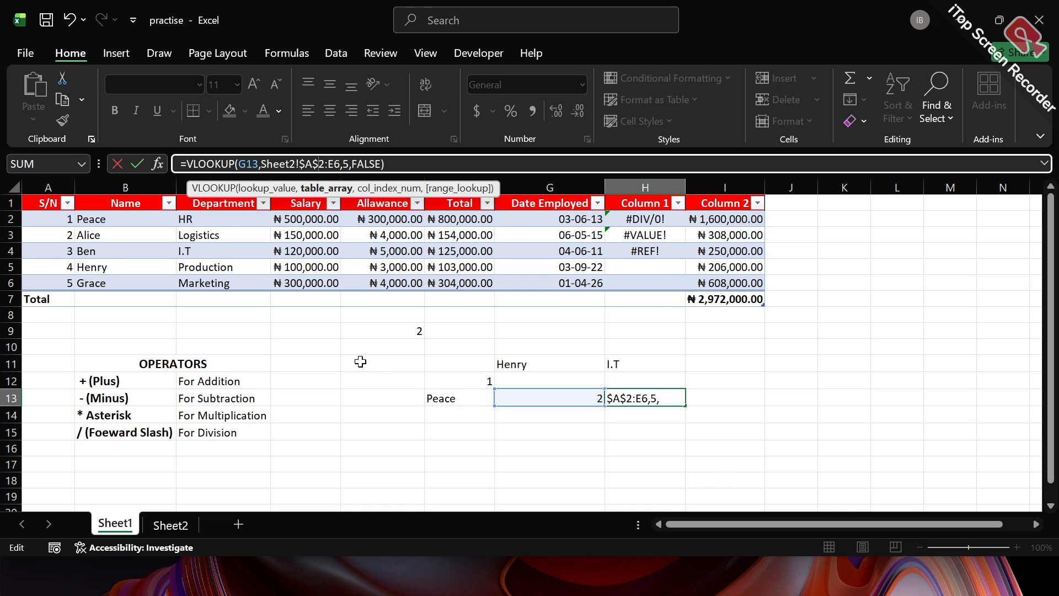
{"action": "left_click", "coordinate": [330, 164]}
{"action": "type", "text": "$"}
{"action": "left_click", "coordinate": [340, 164]}
{"action": "type", "text": "$E$"}
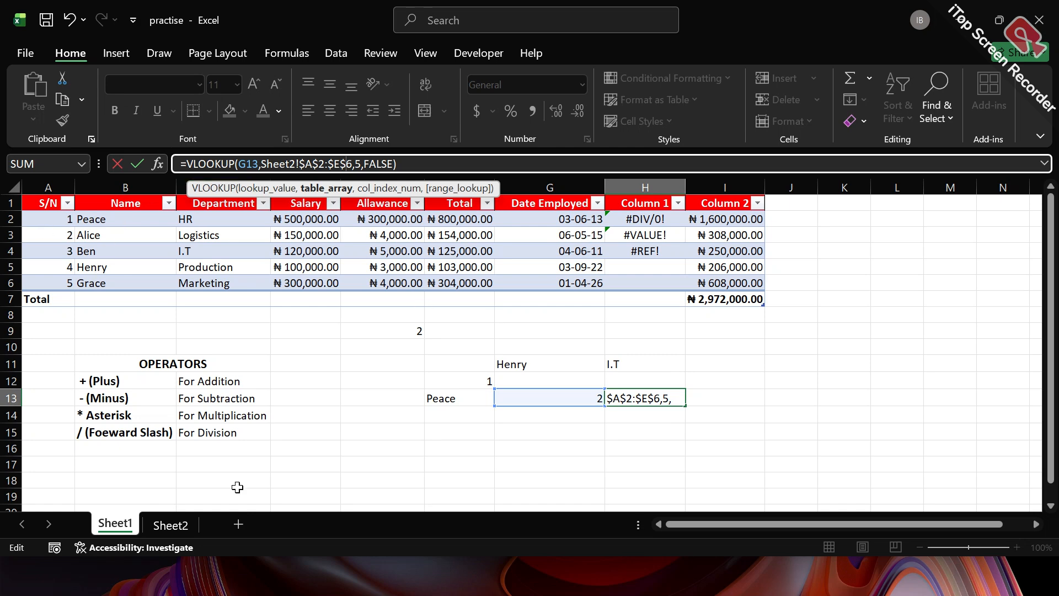
{"action": "left_click", "coordinate": [177, 526]}
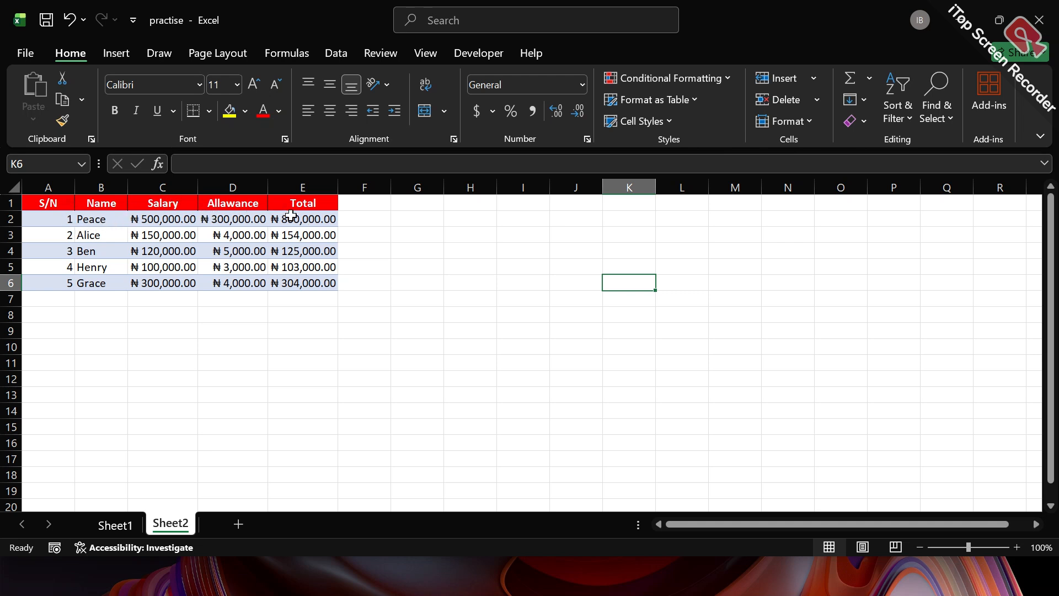
{"action": "left_click", "coordinate": [124, 528]}
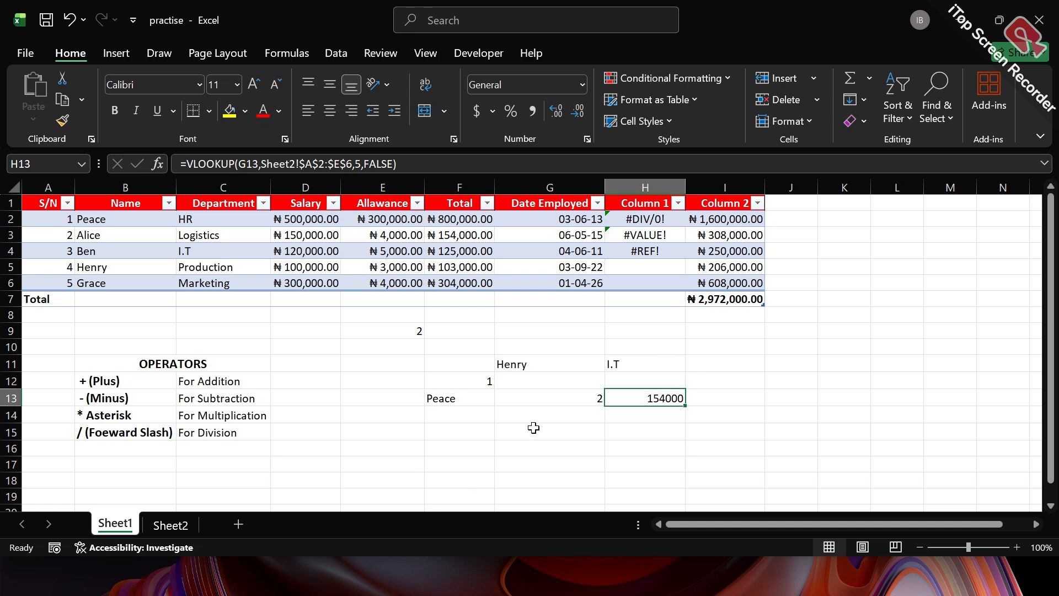
Clear the lookup value in G13, enter S/N 5 there and select the H13 result
{"action": "left_click", "coordinate": [565, 395]}
{"action": "key", "text": "Delete"}
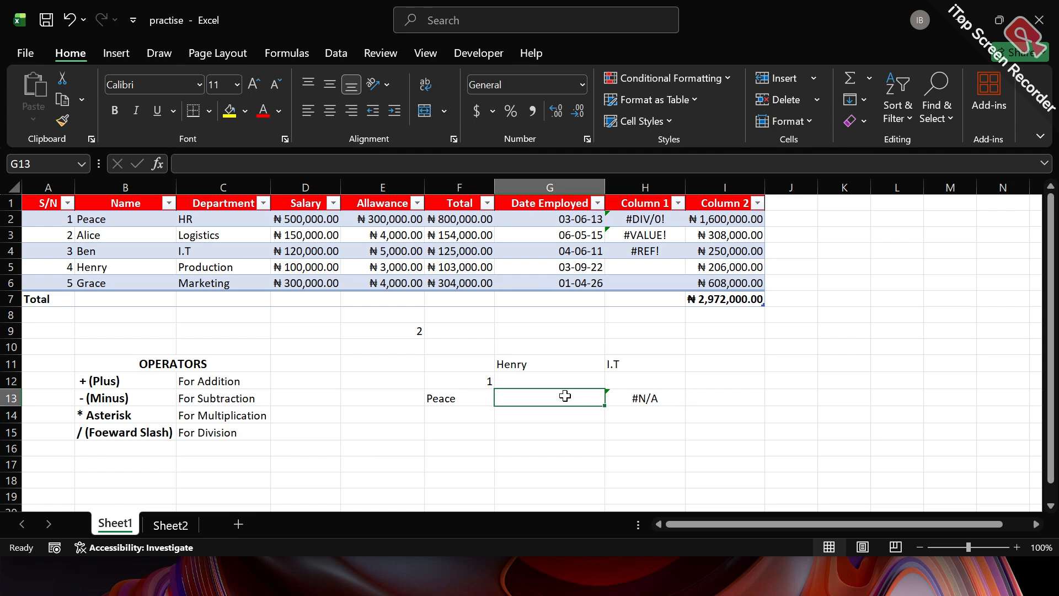
{"action": "key", "text": "Return"}
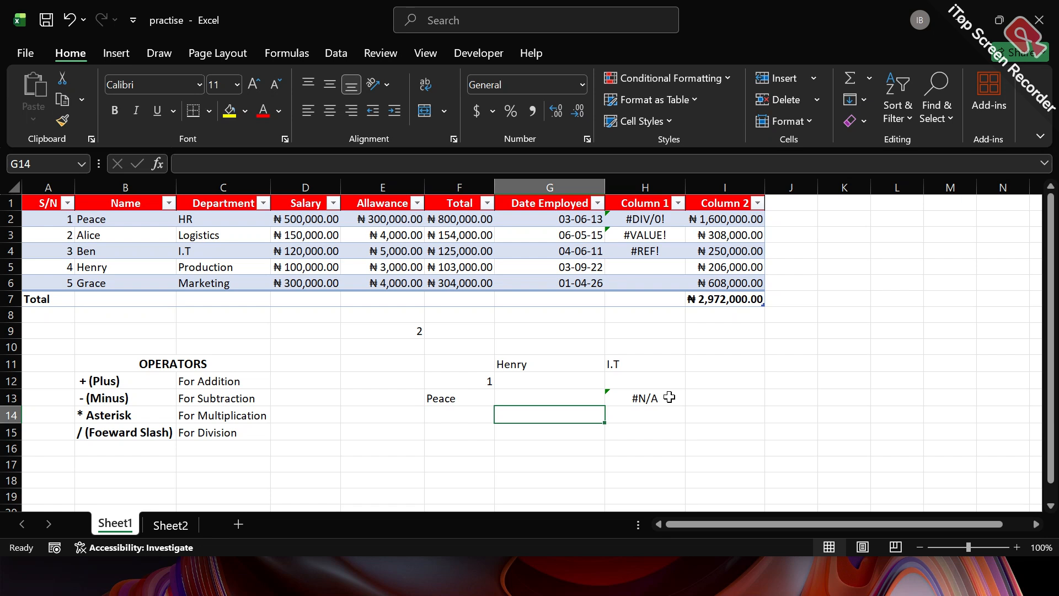
{"action": "left_click", "coordinate": [580, 395]}
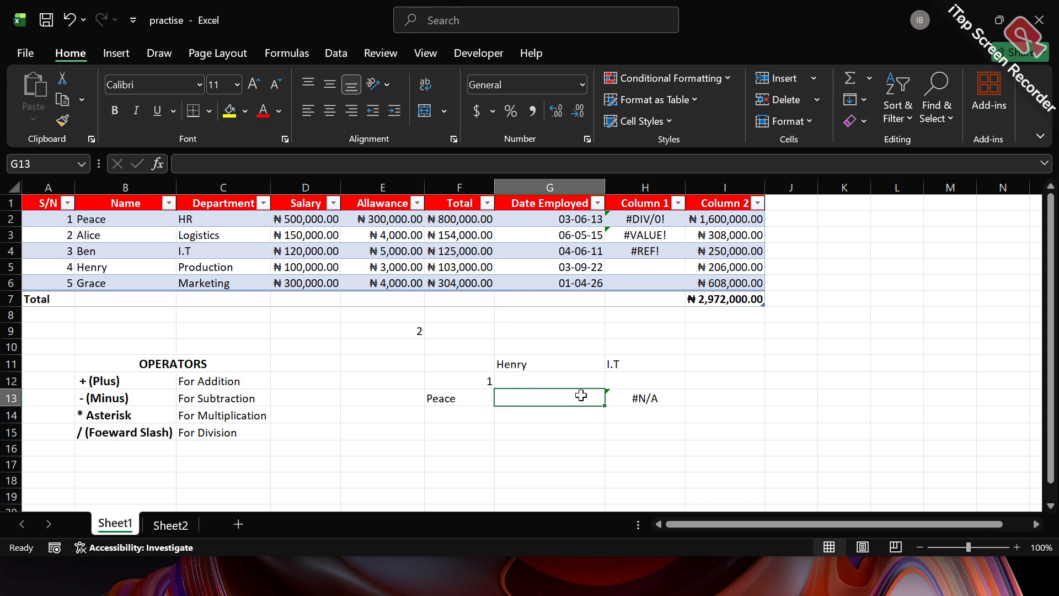
{"action": "type", "text": "5"}
{"action": "key", "text": "Return"}
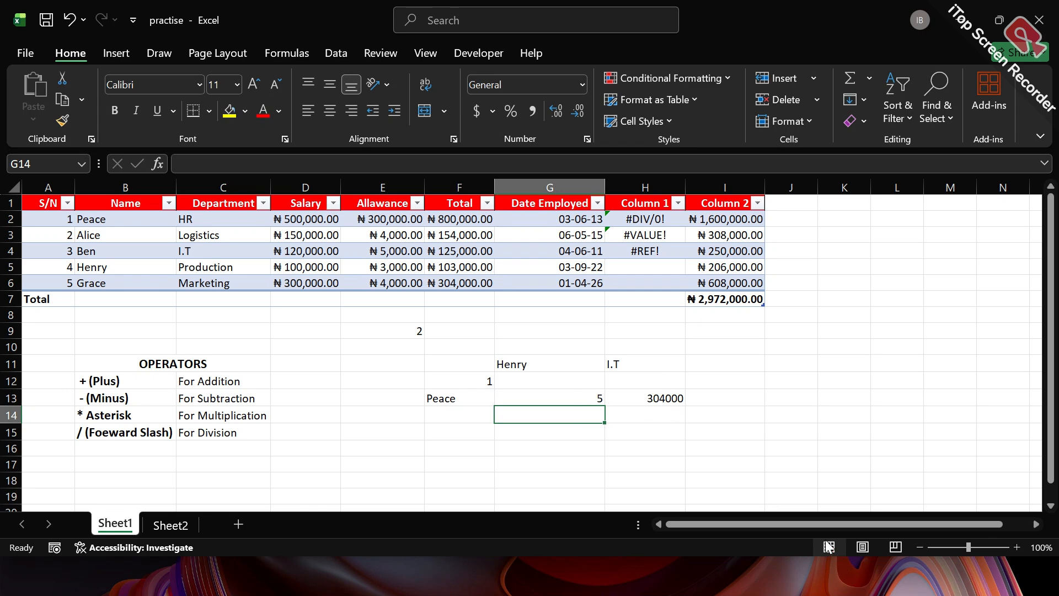
{"action": "key", "text": "Up"}
{"action": "key", "text": "Right"}
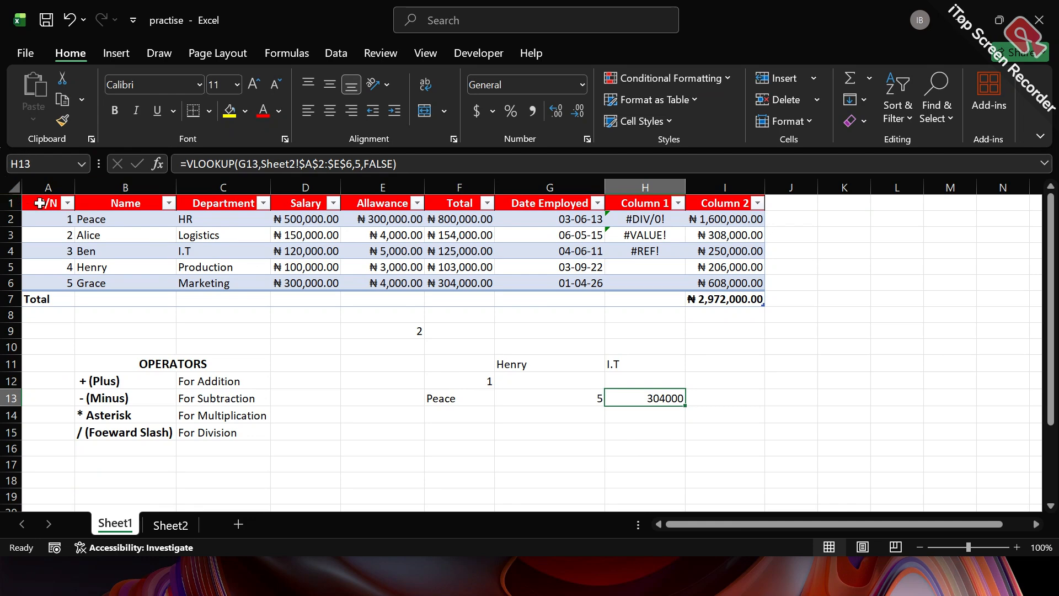
Copy the employee table range A1:I6 and paste it transposed starting at A17
{"action": "left_click_drag", "start_coordinate": [40, 203], "coordinate": [757, 282]}
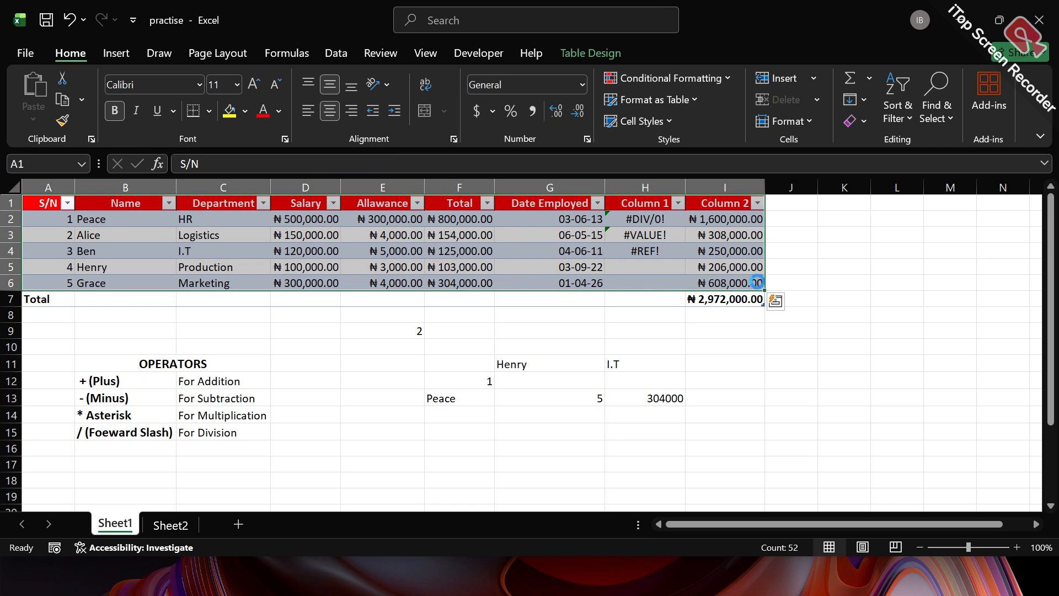
{"action": "key", "text": "ctrl+c"}
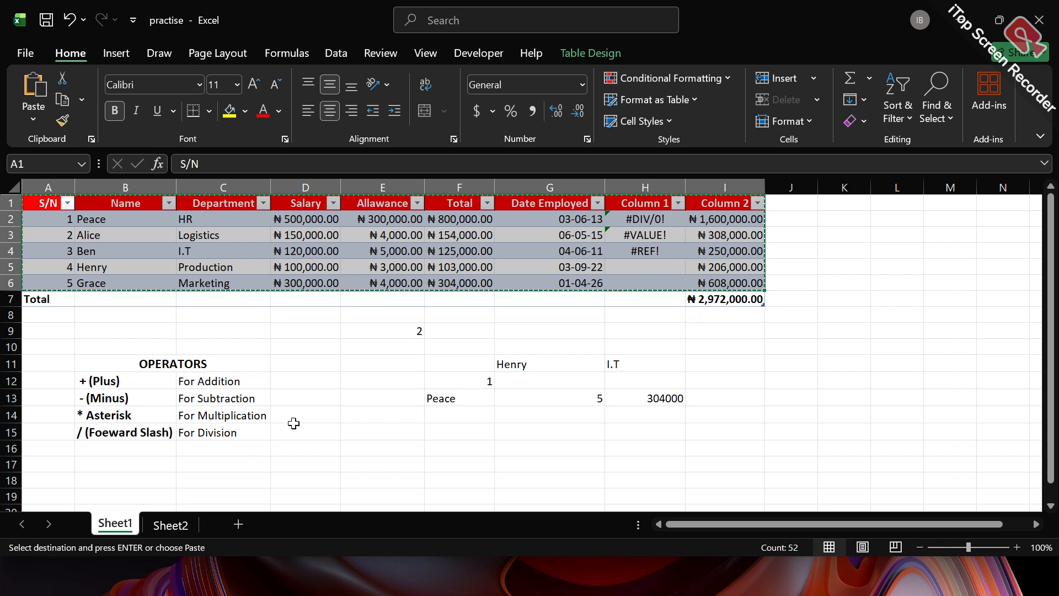
{"action": "left_click", "coordinate": [55, 466]}
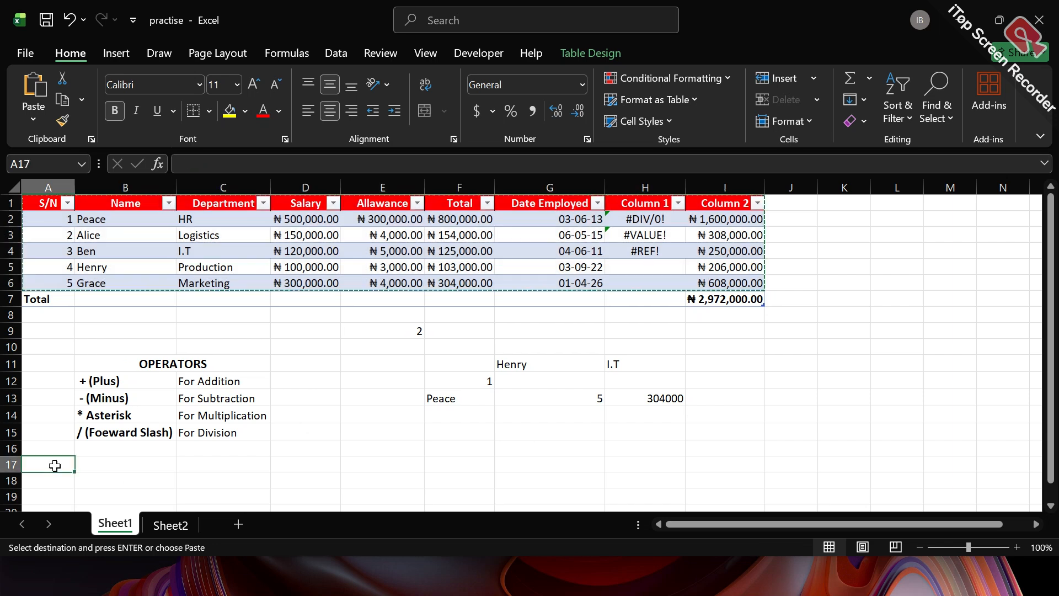
{"action": "left_click", "coordinate": [31, 118]}
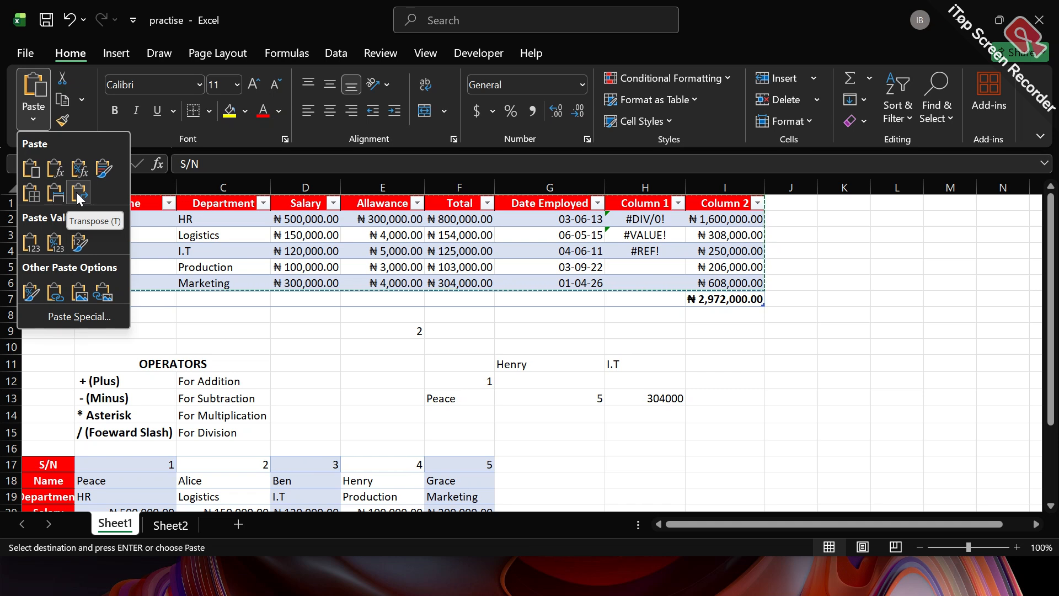
{"action": "key", "text": "Escape"}
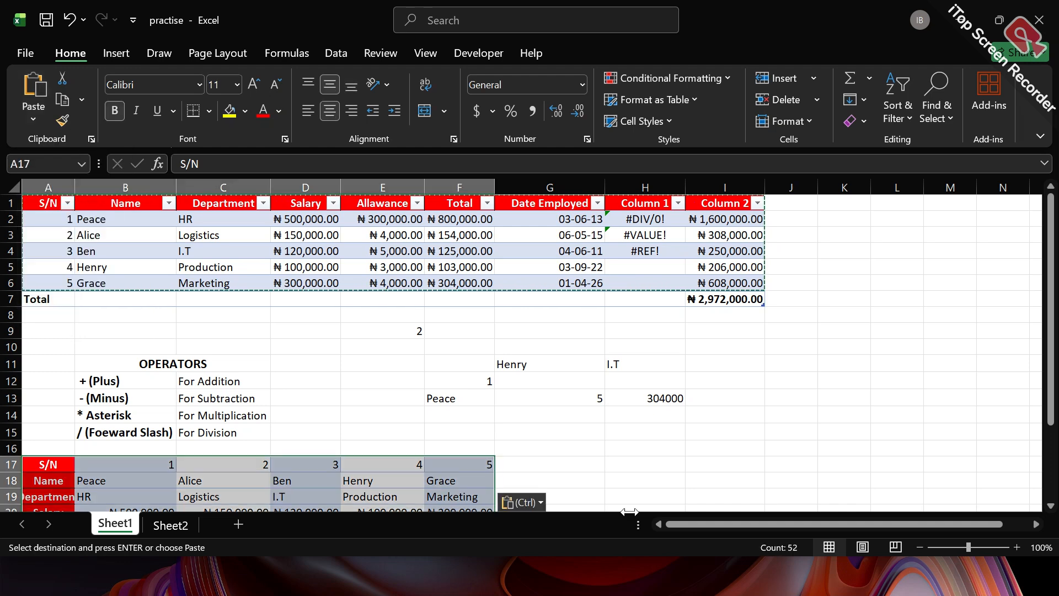
Compare the transposed copy in A17:F25 with the original employee table at the start of the sheet
{"action": "left_click_drag", "start_coordinate": [1050, 397], "coordinate": [1052, 485]}
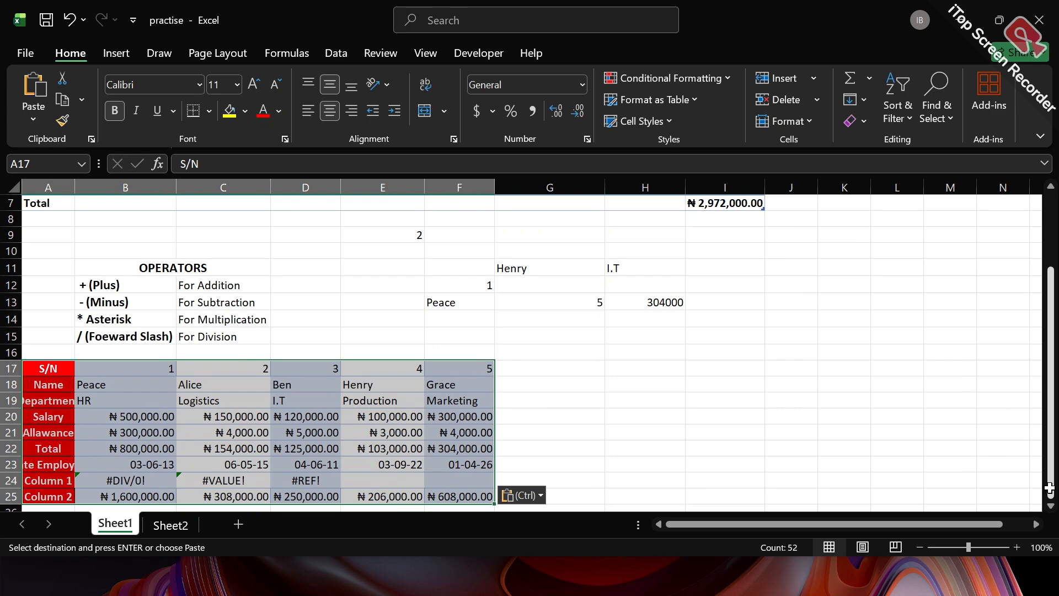
{"action": "left_click", "coordinate": [660, 465]}
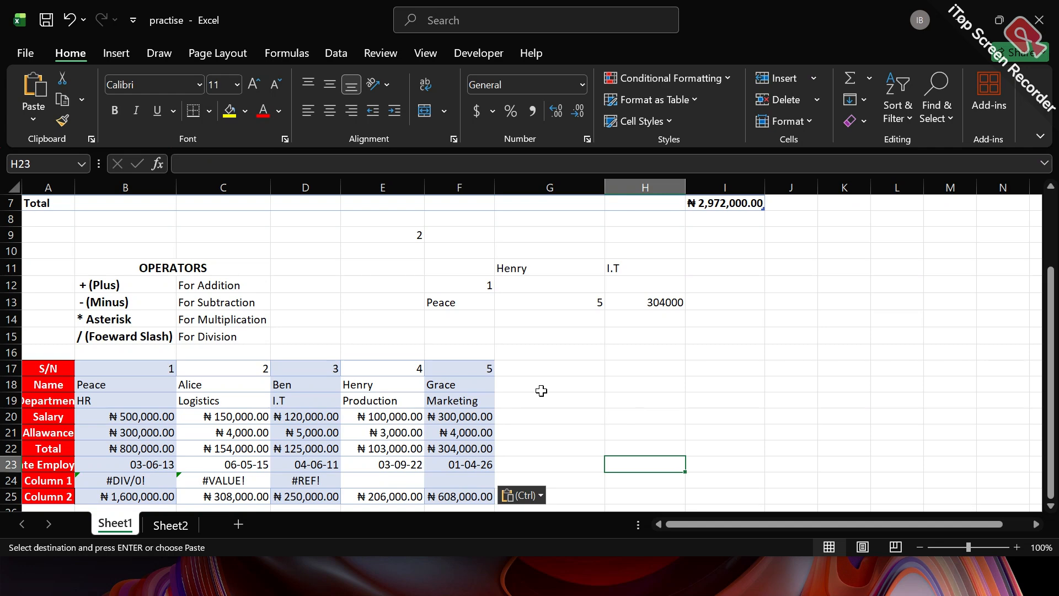
{"action": "left_click_drag", "start_coordinate": [1050, 312], "coordinate": [1050, 239]}
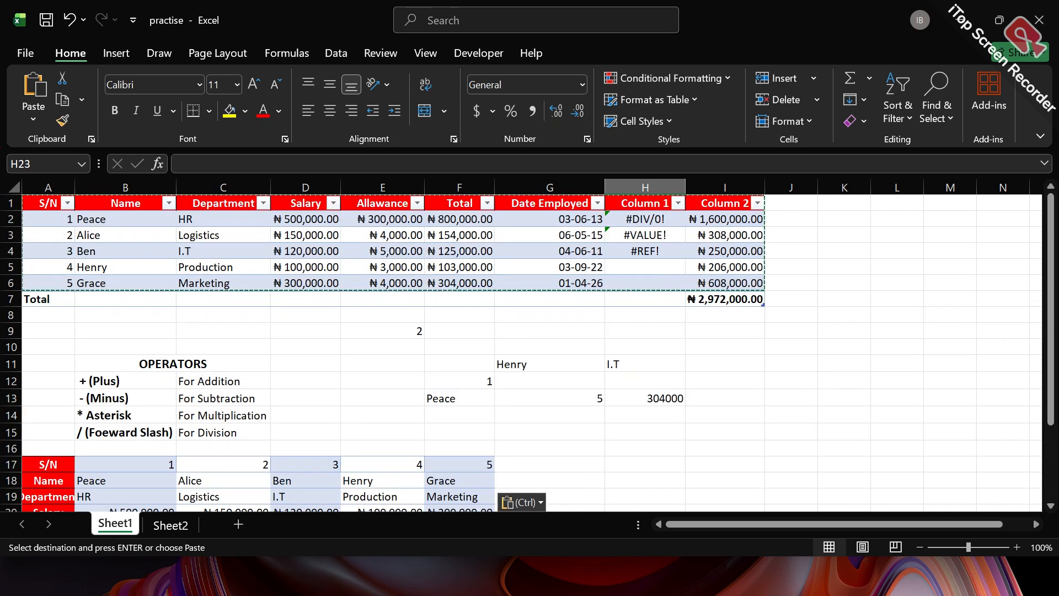
{"action": "left_click_drag", "start_coordinate": [1050, 301], "coordinate": [1032, 446]}
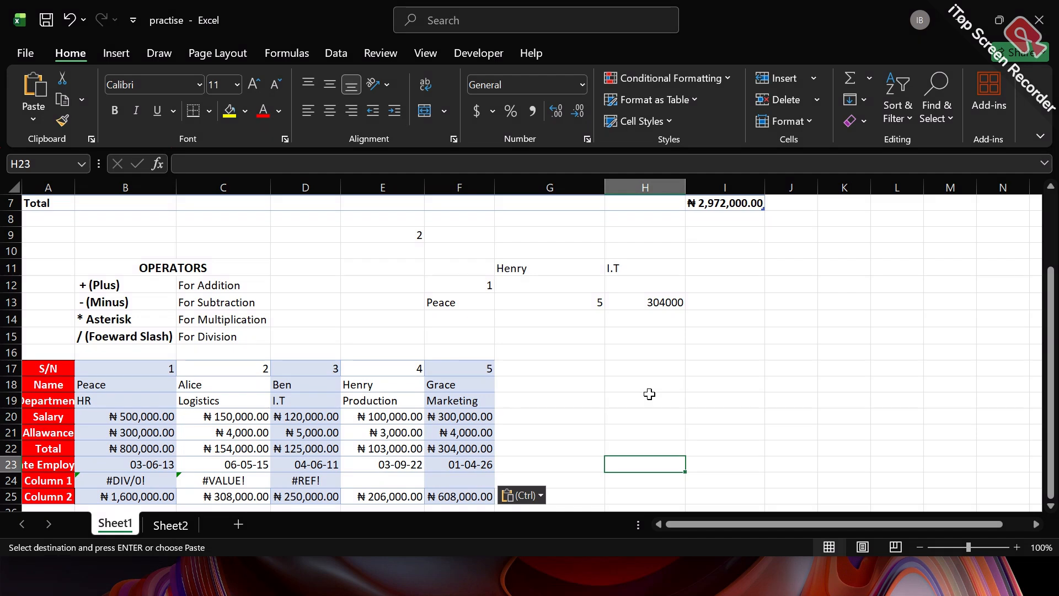
{"action": "left_click", "coordinate": [629, 412]}
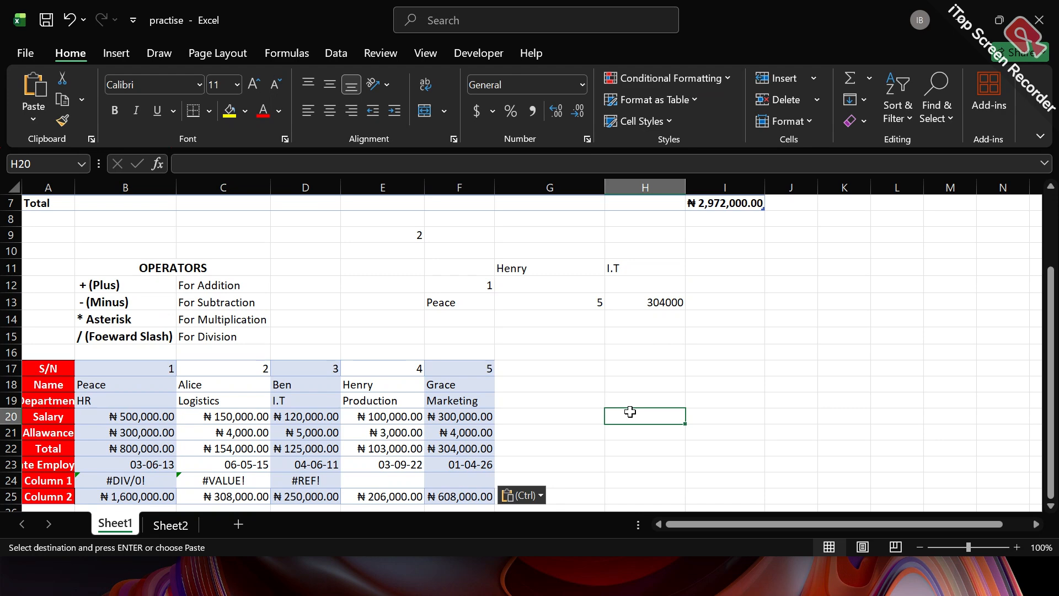
{"action": "left_click", "coordinate": [698, 415]}
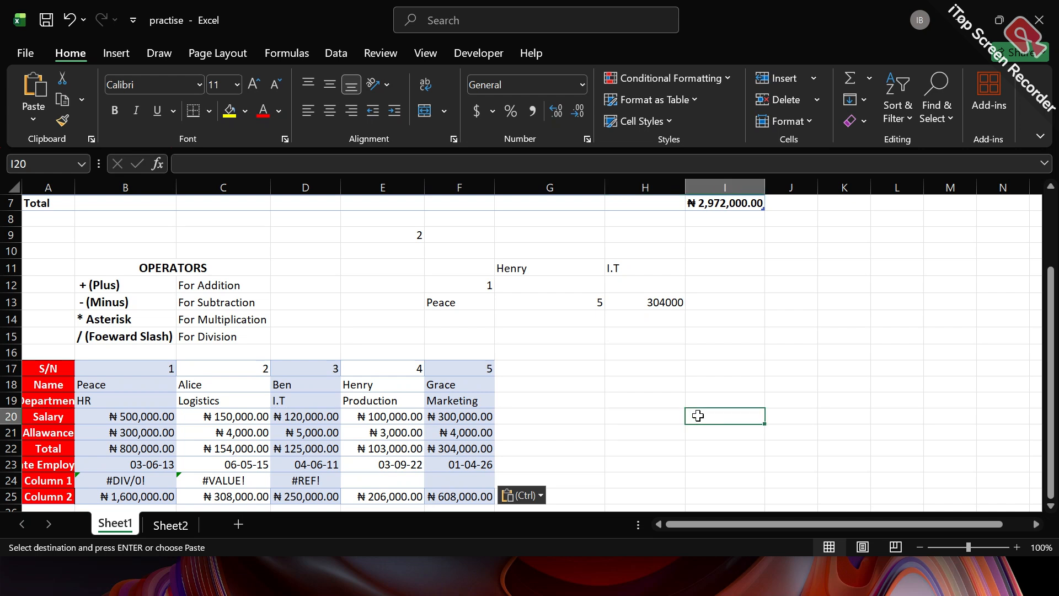
Enter an exact-match HLOOKUP in H19 that looks up B17 in B17:F25 and returns row 2, and select the result
{"action": "left_click", "coordinate": [661, 404]}
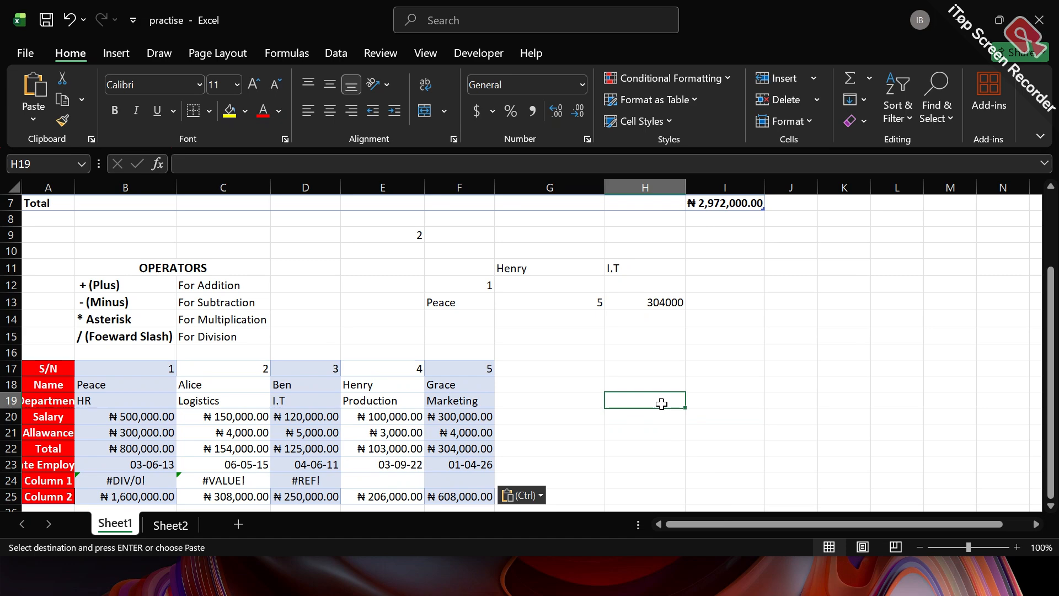
{"action": "type", "text": "="}
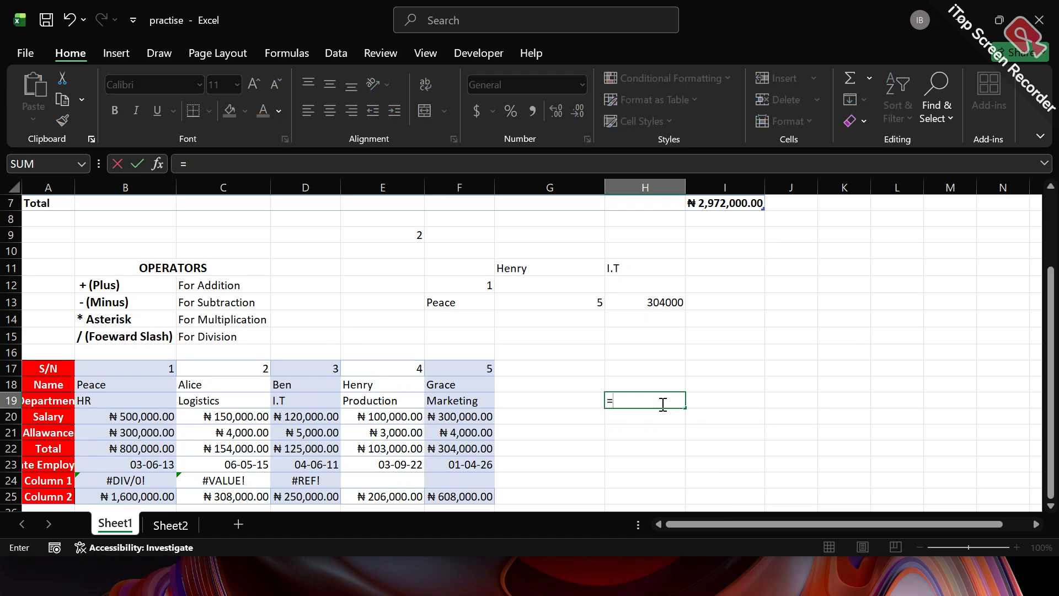
{"action": "type", "text": "h"}
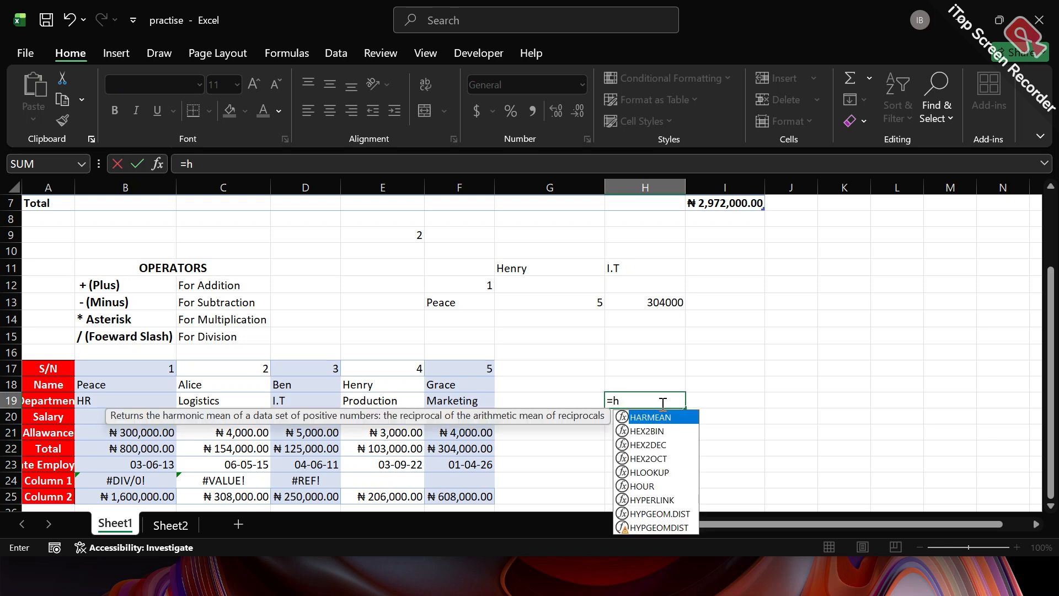
{"action": "double_click", "coordinate": [656, 471]}
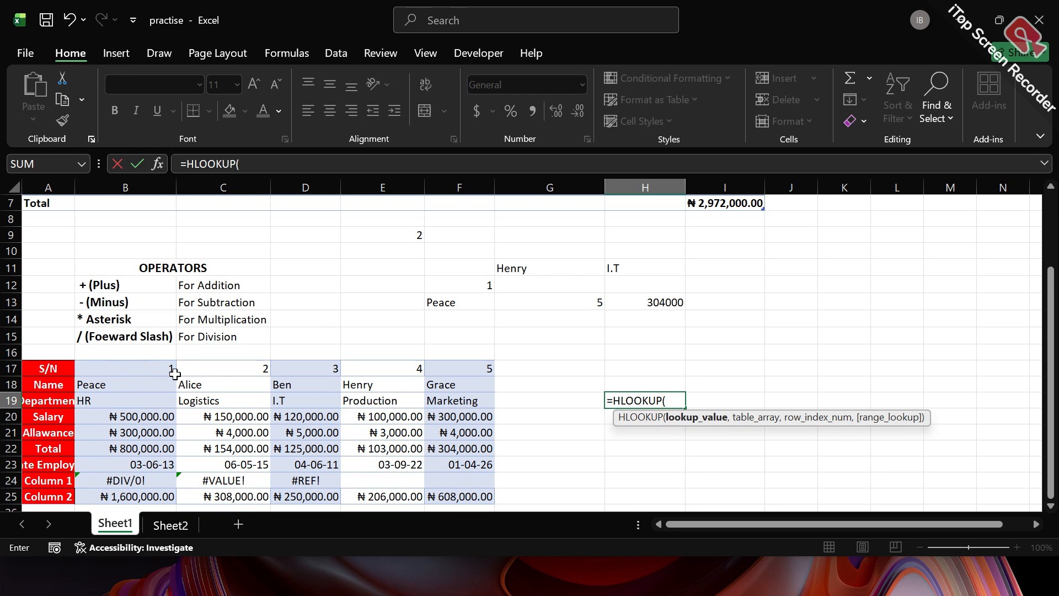
{"action": "left_click", "coordinate": [146, 369]}
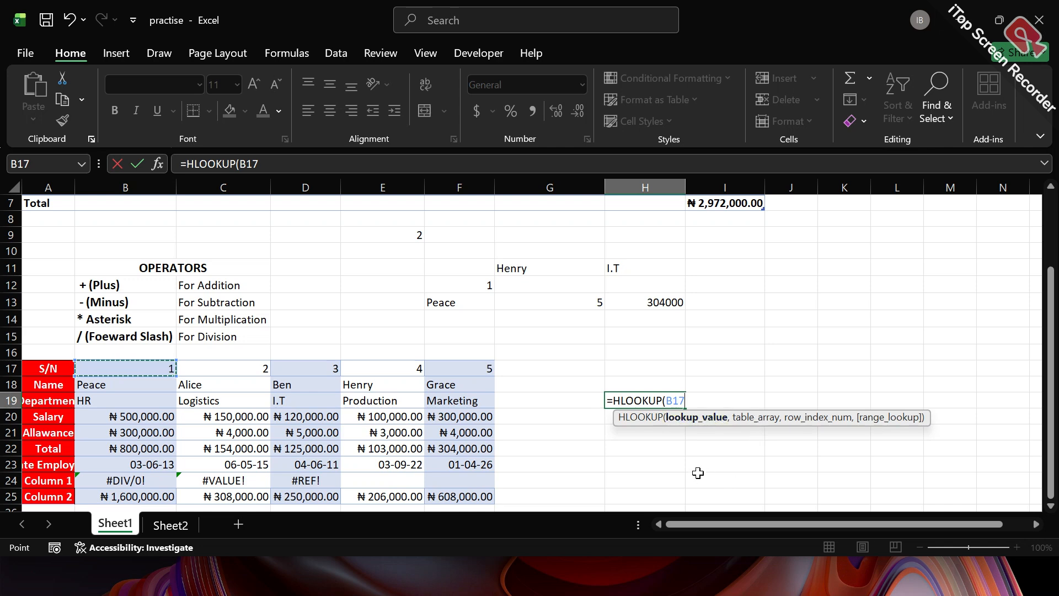
{"action": "type", "text": ","}
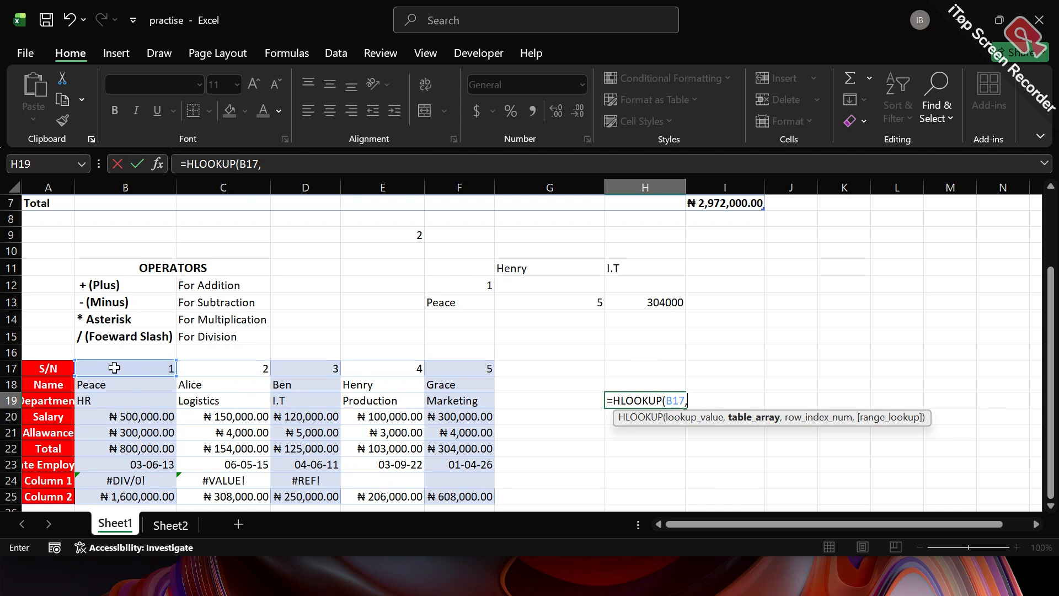
{"action": "left_click_drag", "start_coordinate": [87, 367], "coordinate": [463, 494]}
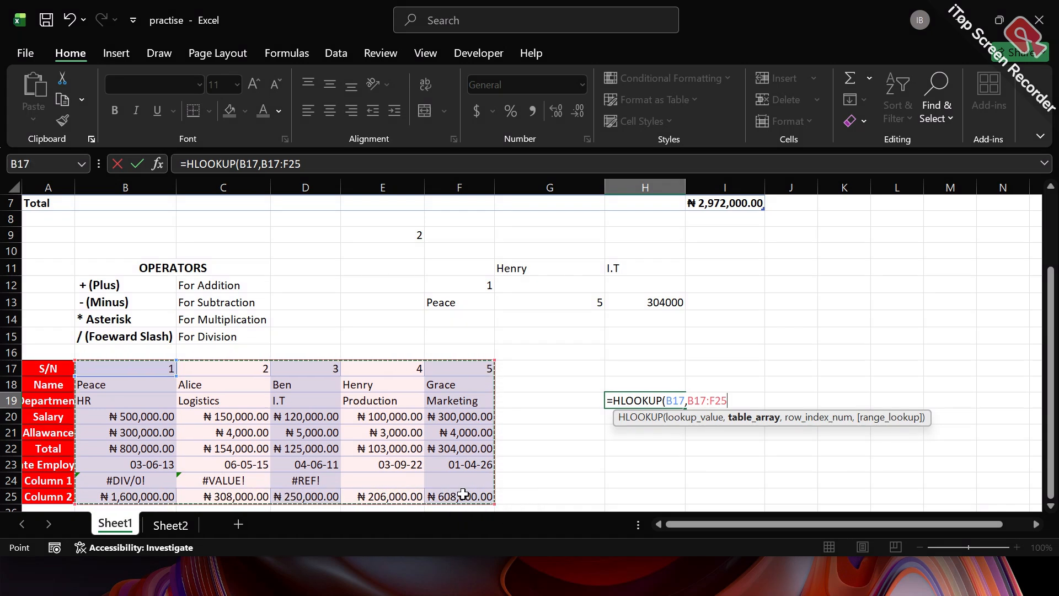
{"action": "type", "text": ","}
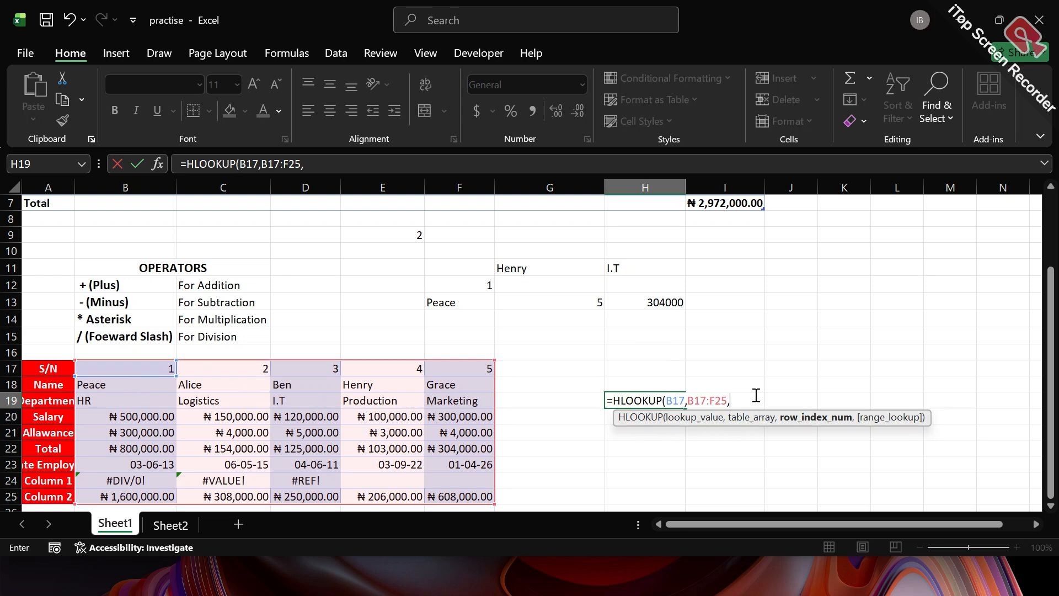
{"action": "type", "text": "2,"}
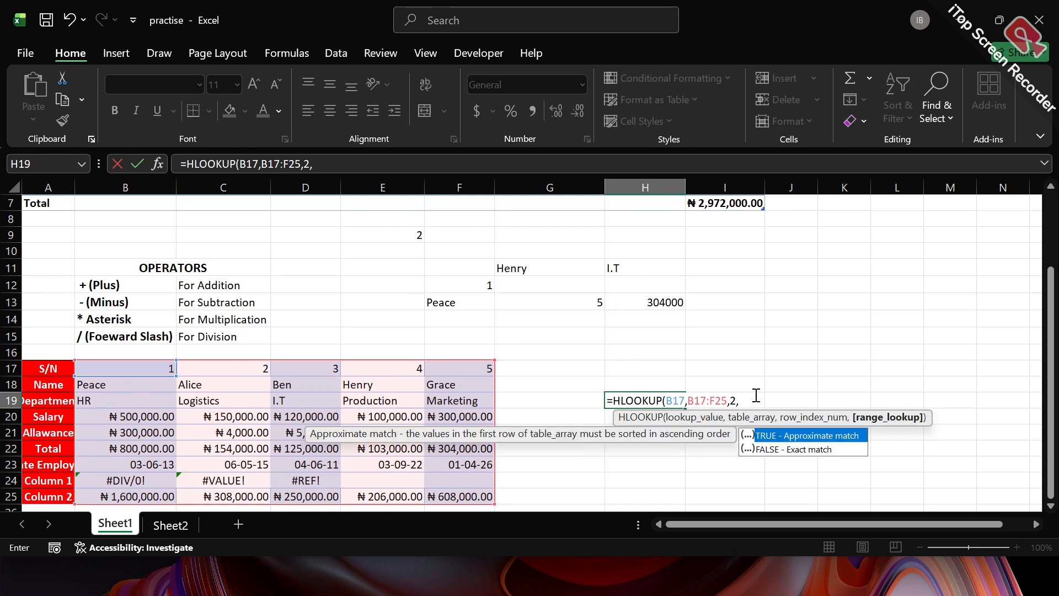
{"action": "double_click", "coordinate": [798, 450]}
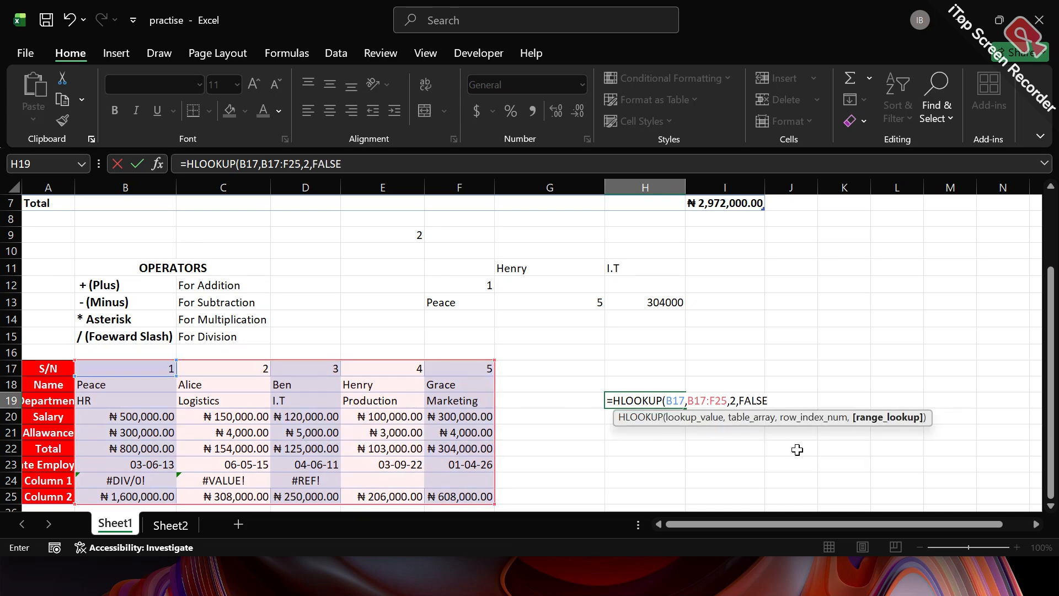
{"action": "key", "text": "Return"}
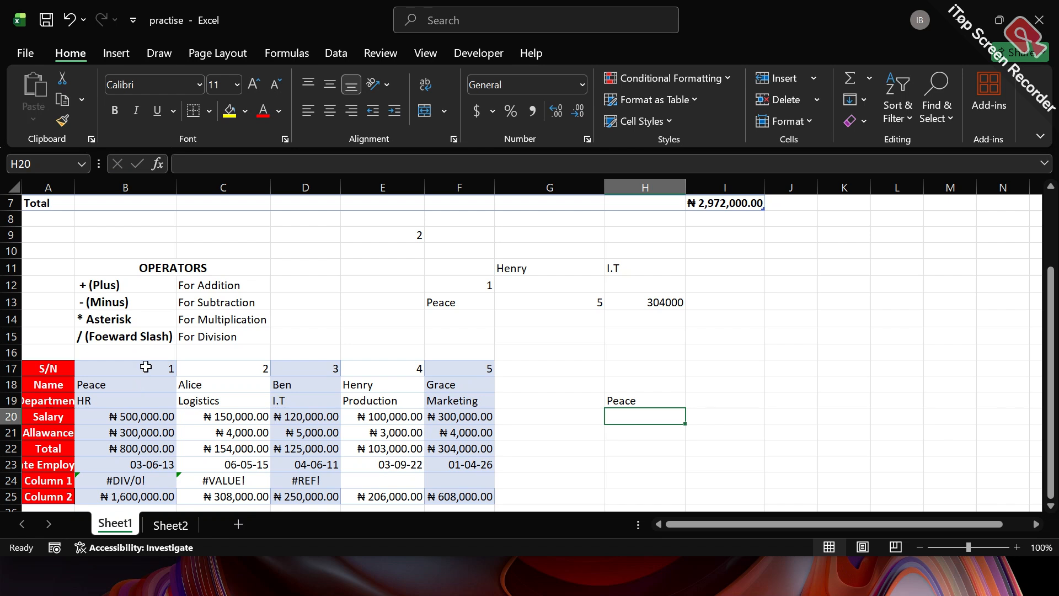
{"action": "left_click", "coordinate": [626, 399]}
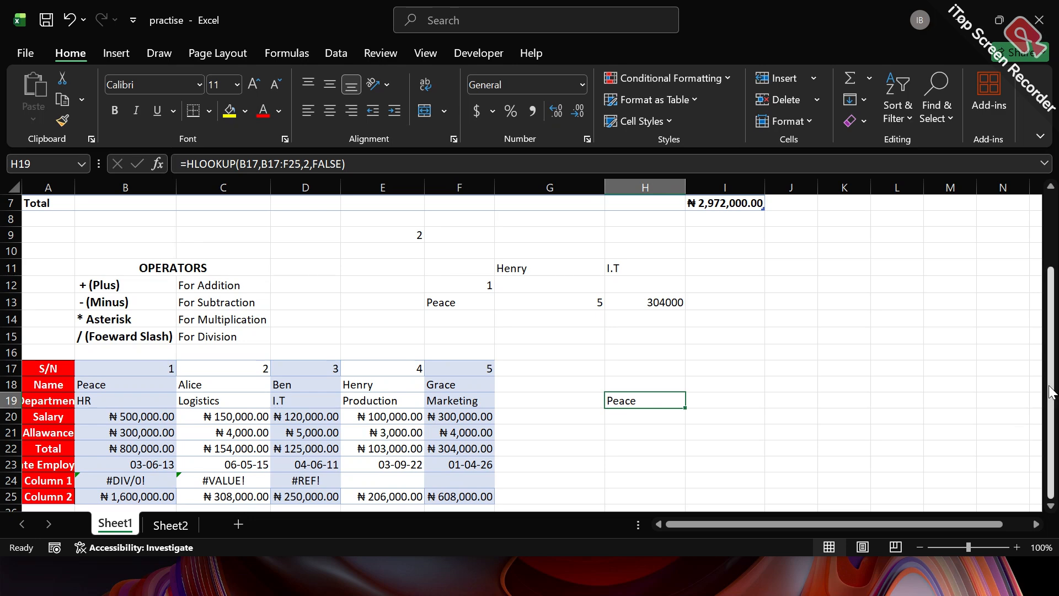
Start an XLOOKUP formula in G15 with lookup value 4 and the table's S/N column as the lookup array
{"action": "left_click_drag", "start_coordinate": [1048, 394], "coordinate": [1047, 281]}
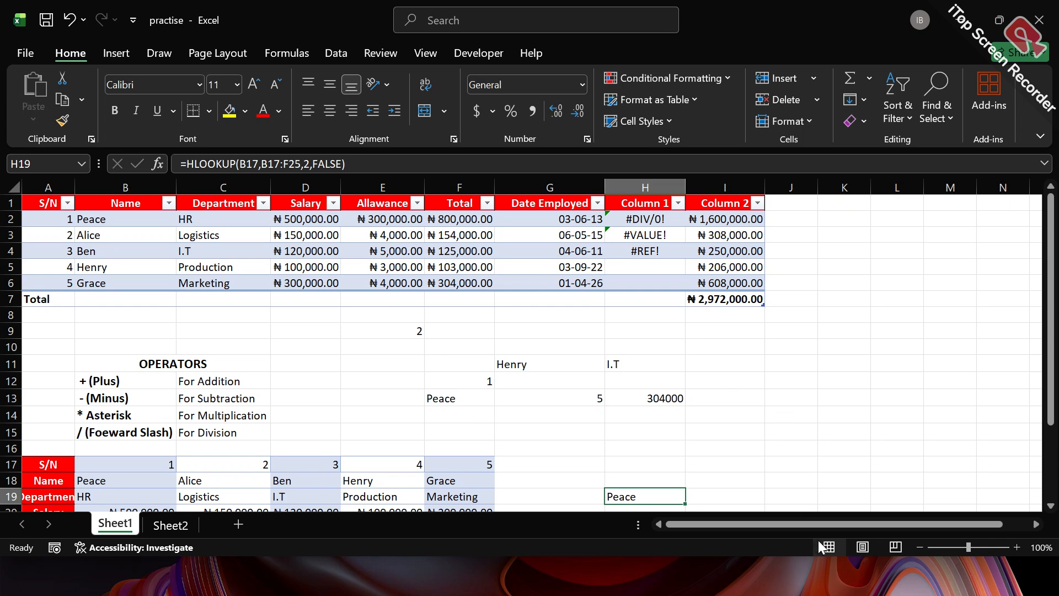
{"action": "left_click", "coordinate": [770, 412]}
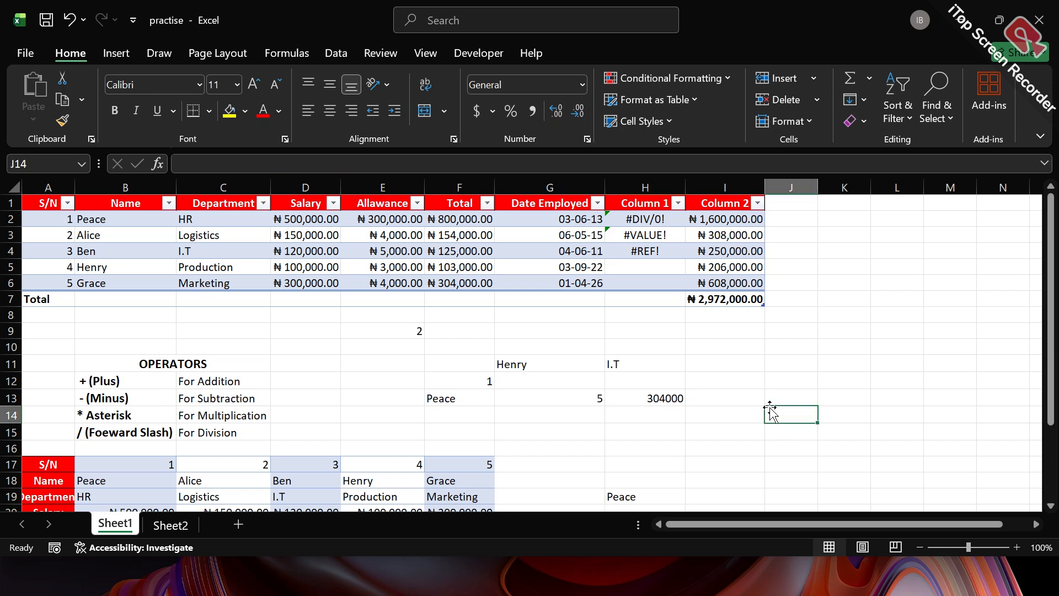
{"action": "left_click", "coordinate": [556, 435]}
{"action": "type", "text": "="}
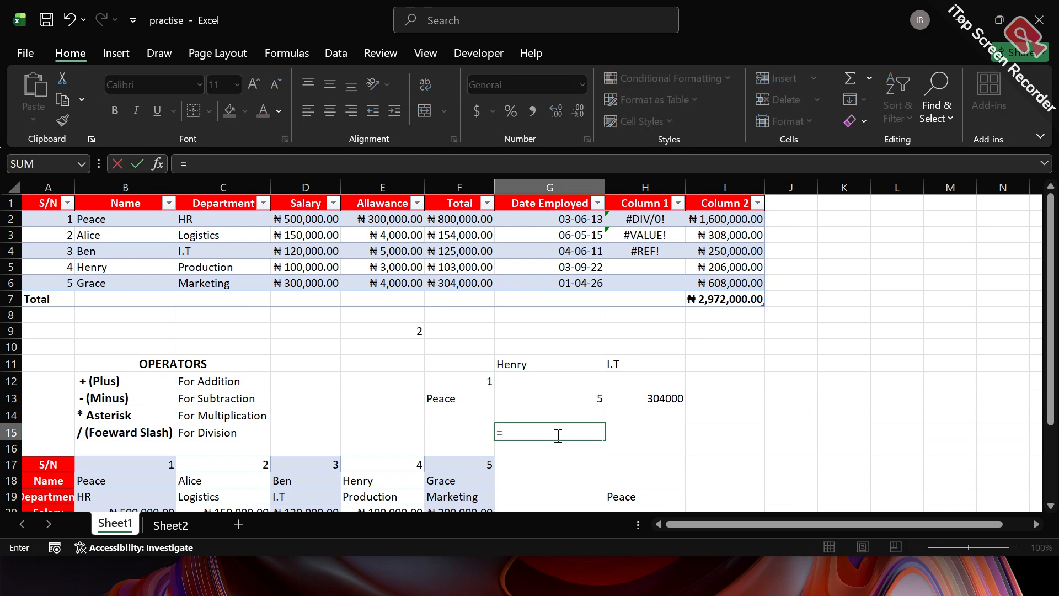
{"action": "type", "text": "x"}
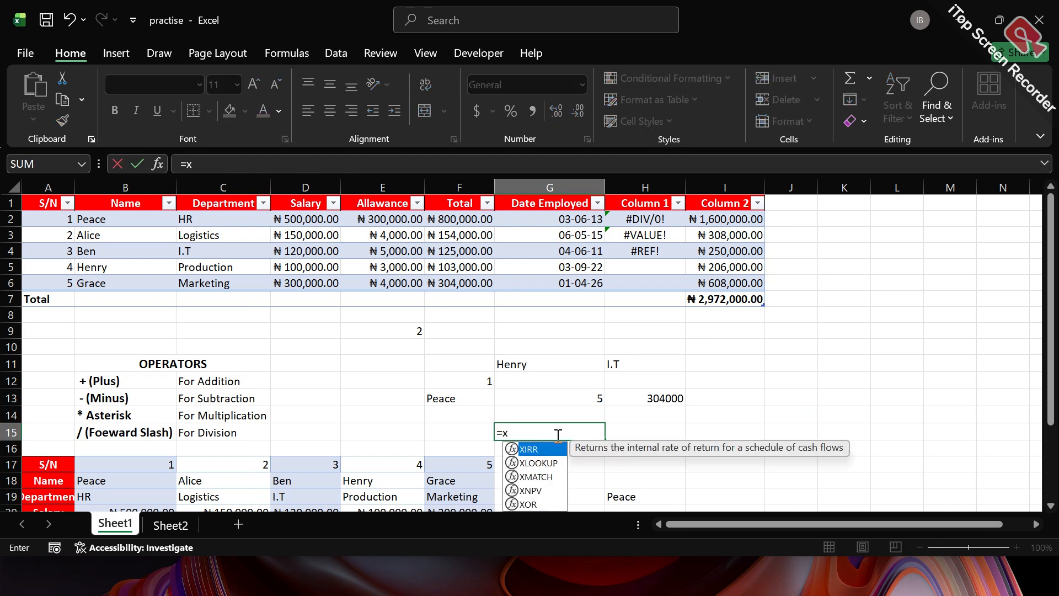
{"action": "type", "text": "lo"}
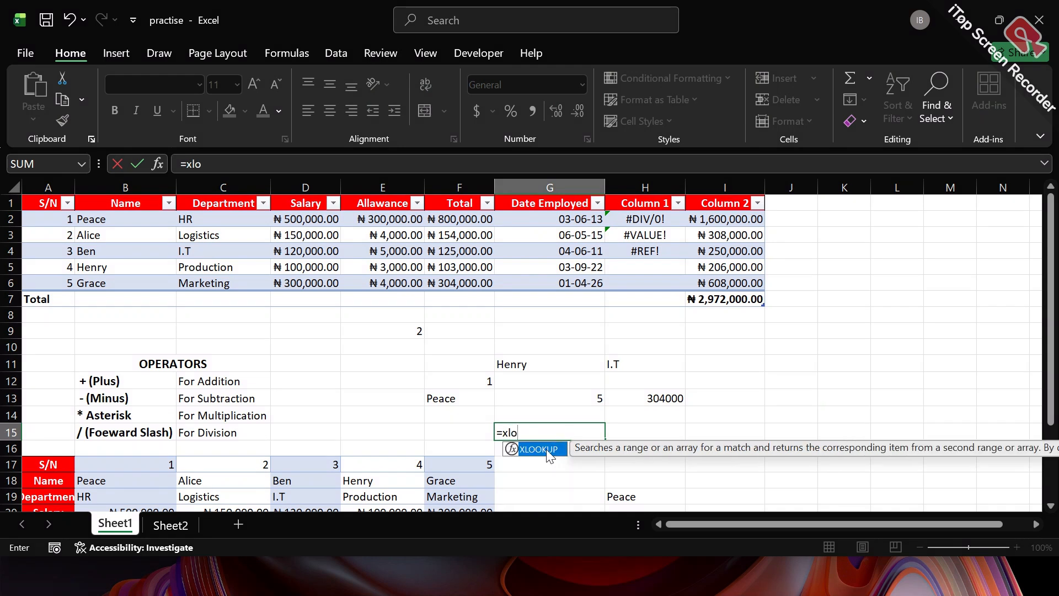
{"action": "double_click", "coordinate": [547, 451]}
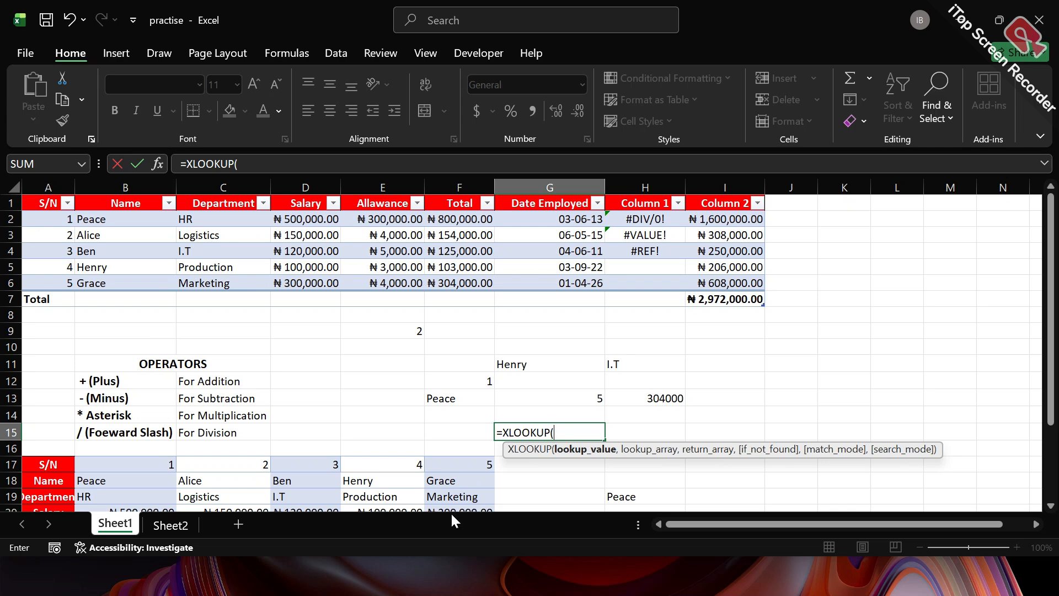
{"action": "type", "text": "4"}
{"action": "type", "text": ","}
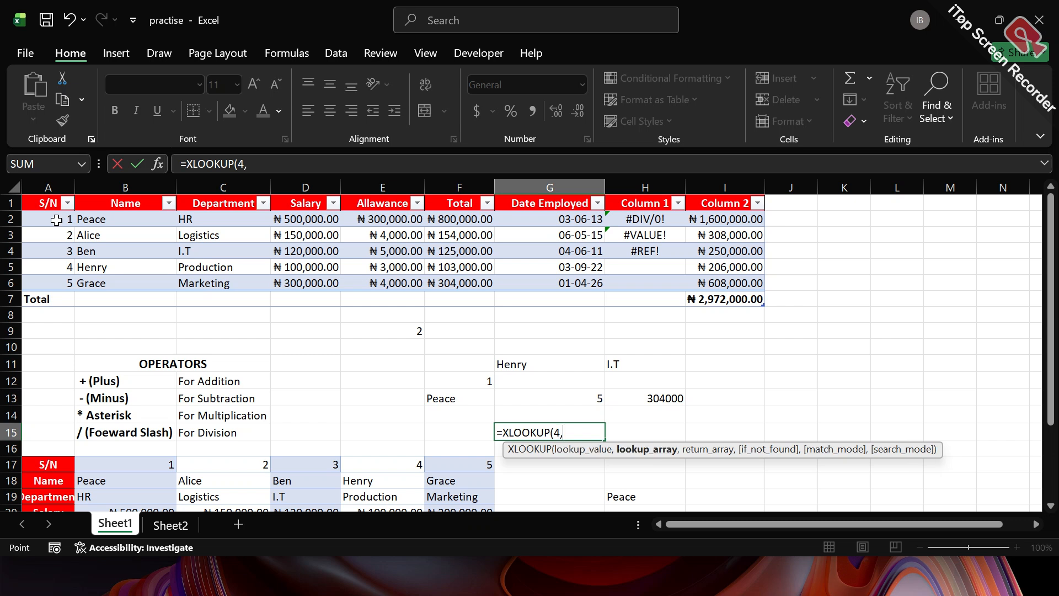
{"action": "left_click_drag", "start_coordinate": [57, 220], "coordinate": [57, 278]}
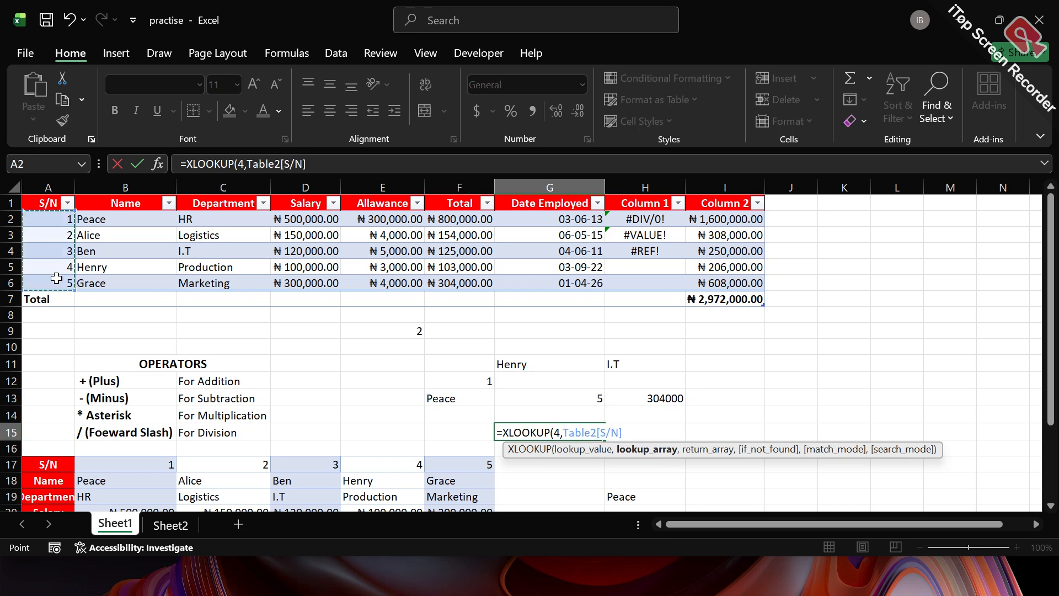
{"action": "type", "text": ","}
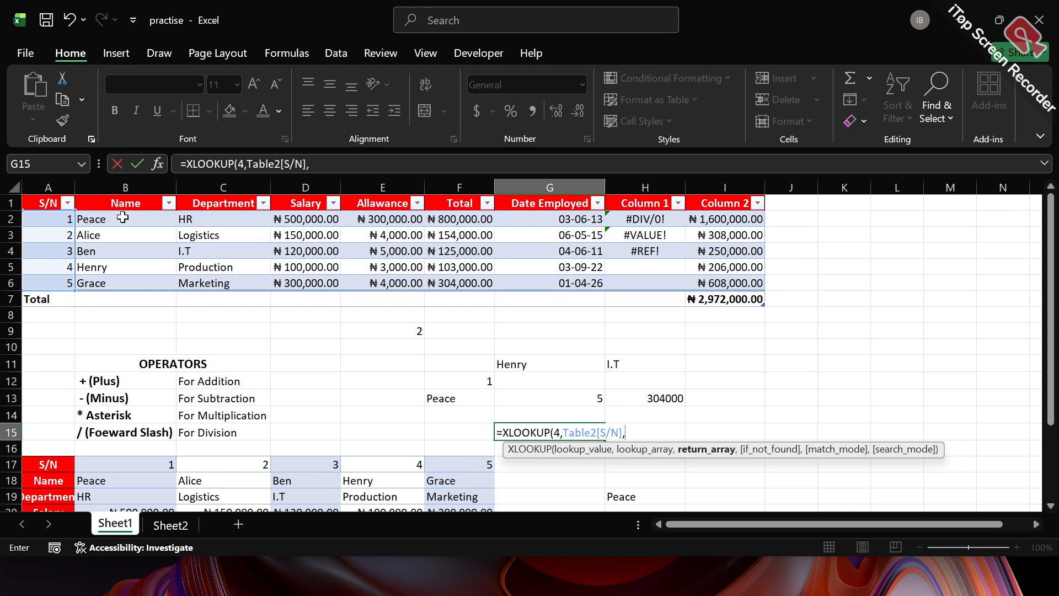
Complete the G15 XLOOKUP with the Name column as return array and "Not Found" as the if-not-found text, and select the result
{"action": "left_click_drag", "start_coordinate": [122, 218], "coordinate": [122, 283]}
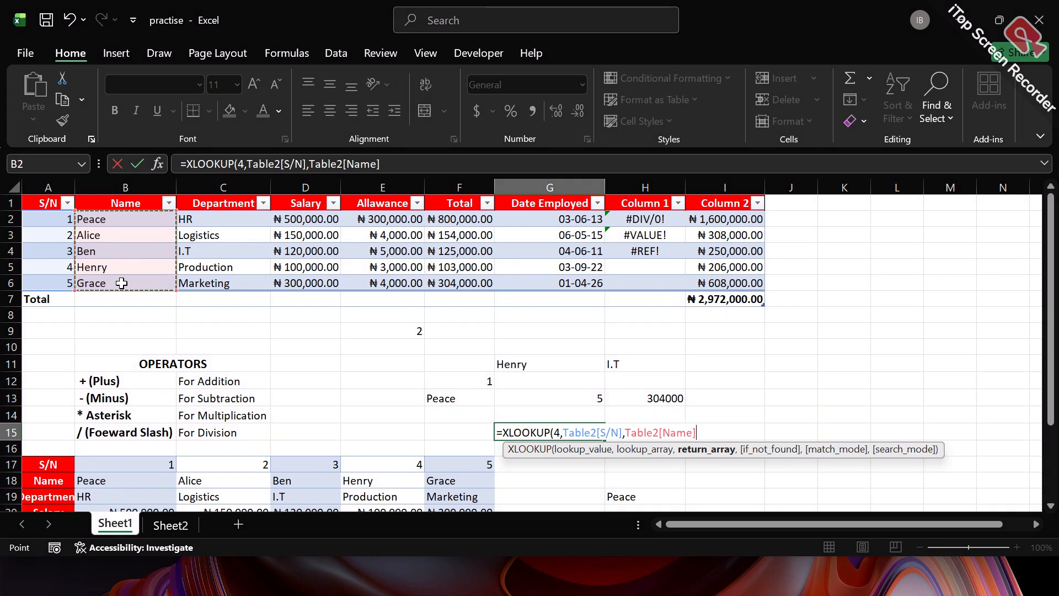
{"action": "type", "text": ","}
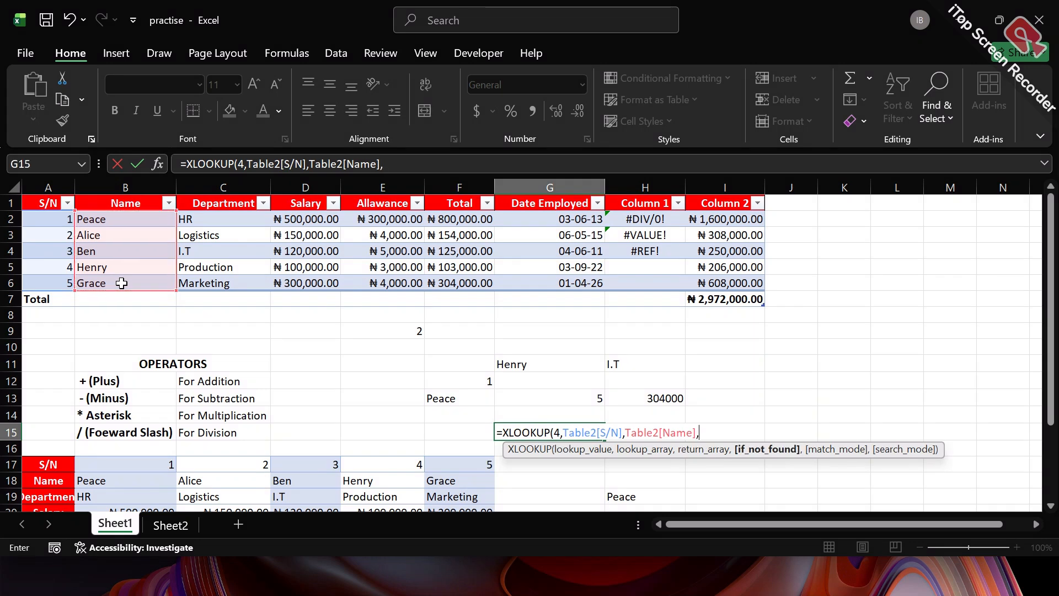
{"action": "type", "text": "\"Not Foun"}
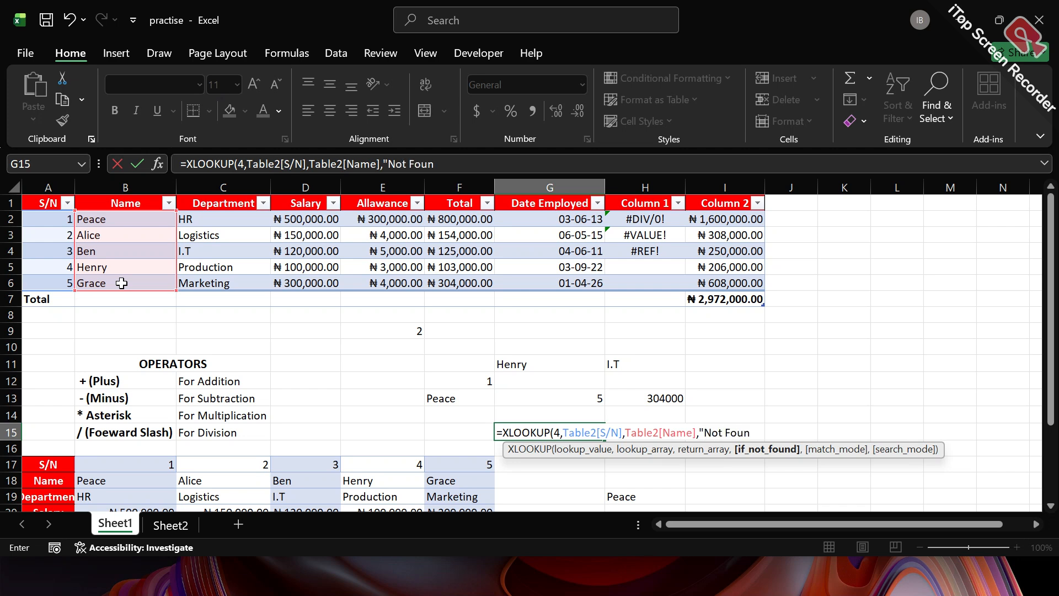
{"action": "type", "text": "d\""}
{"action": "key", "text": "Return"}
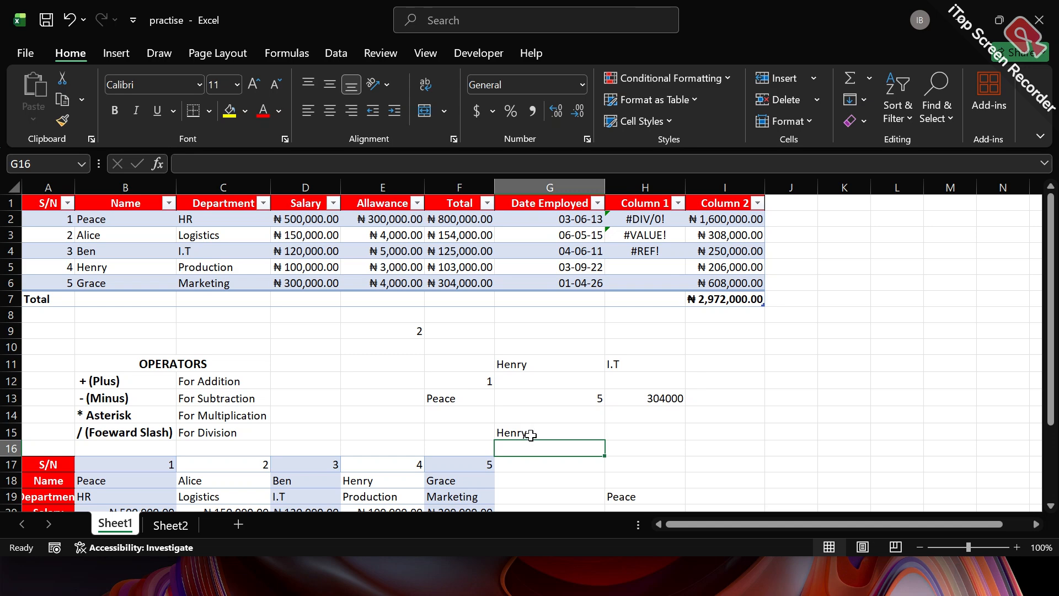
{"action": "left_click", "coordinate": [530, 435]}
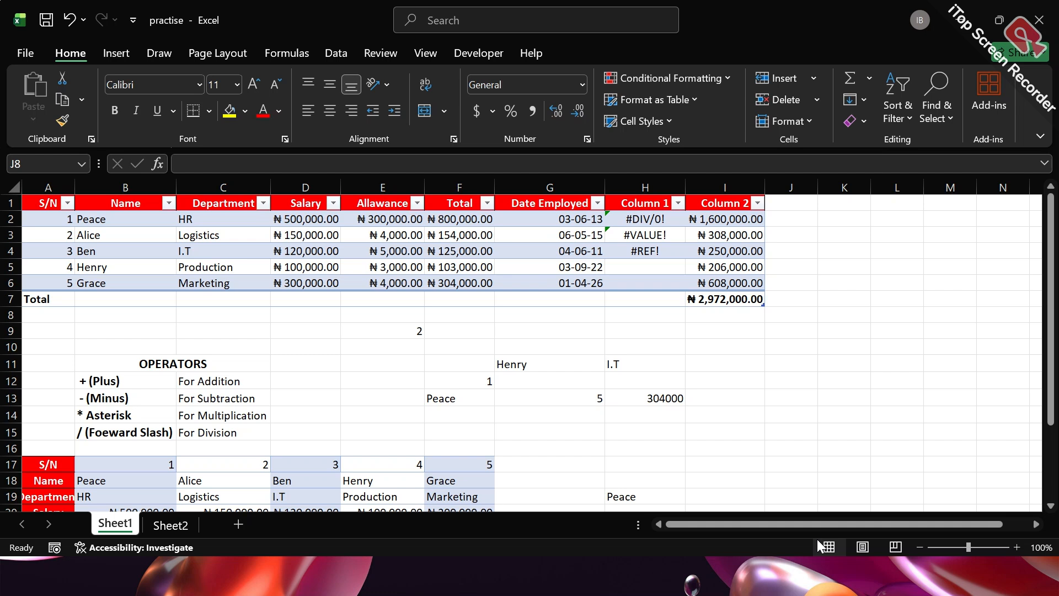
Insert a new worksheet and enter the headers Student ID, Names and Scores in A1:C1
{"action": "type", "text": "="}
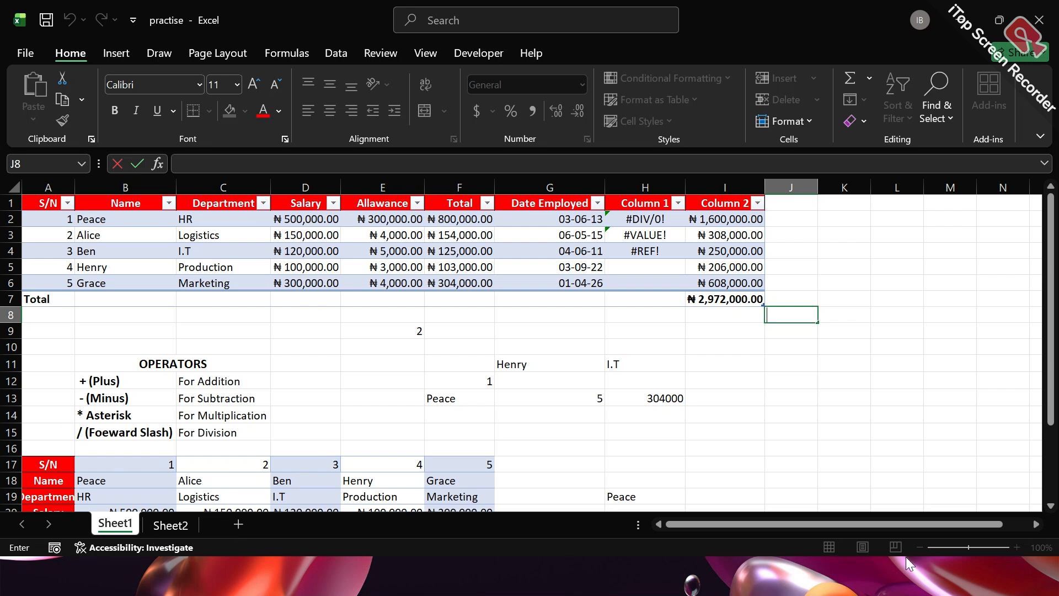
{"action": "key", "text": "shift+F11"}
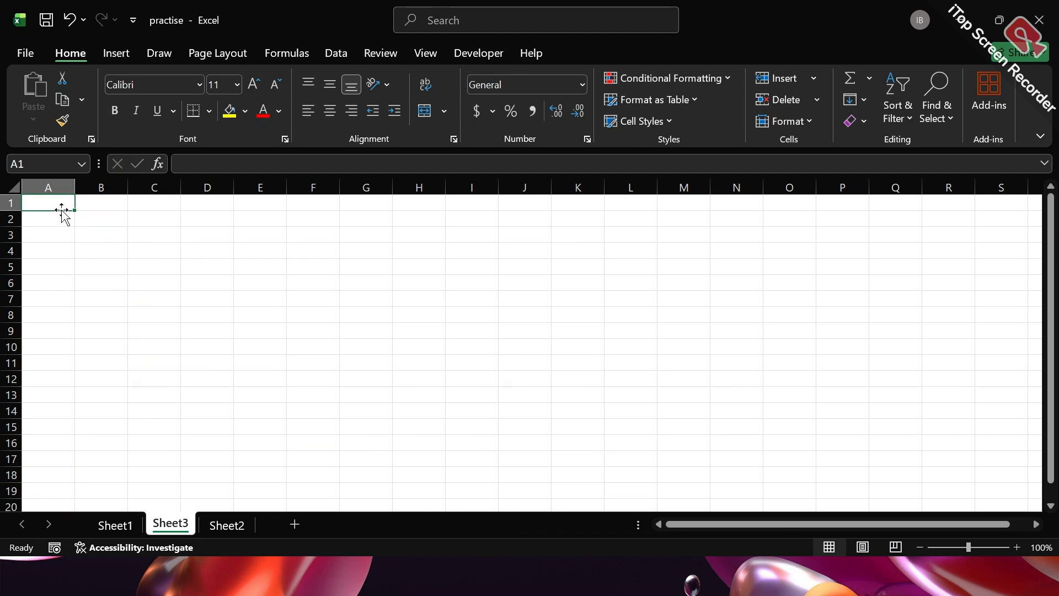
{"action": "type", "text": "S"}
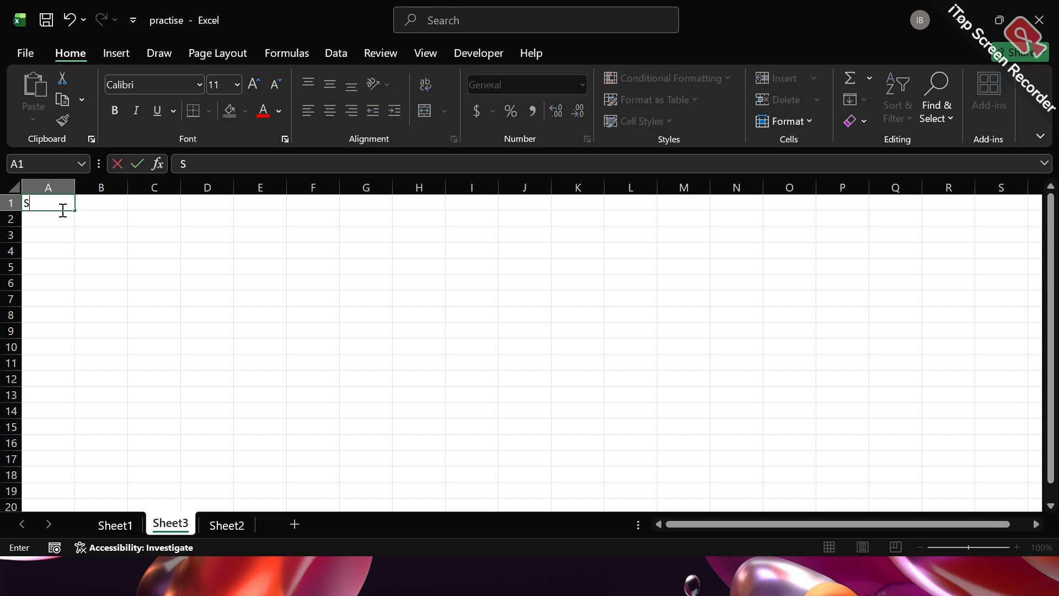
{"action": "type", "text": "tudent I"}
{"action": "type", "text": "D"}
{"action": "left_click", "coordinate": [104, 219]}
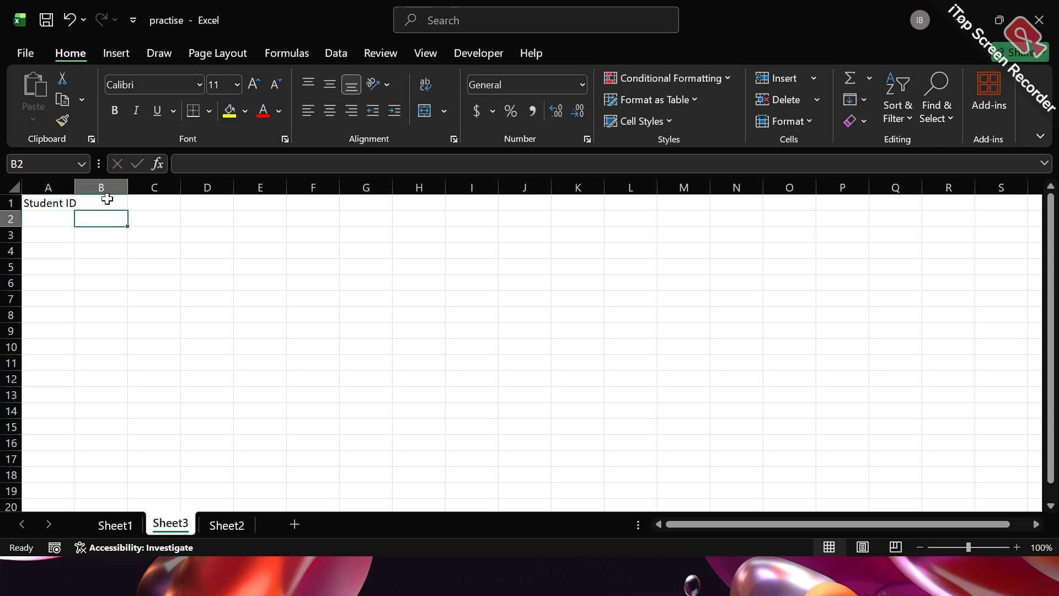
{"action": "left_click", "coordinate": [107, 198]}
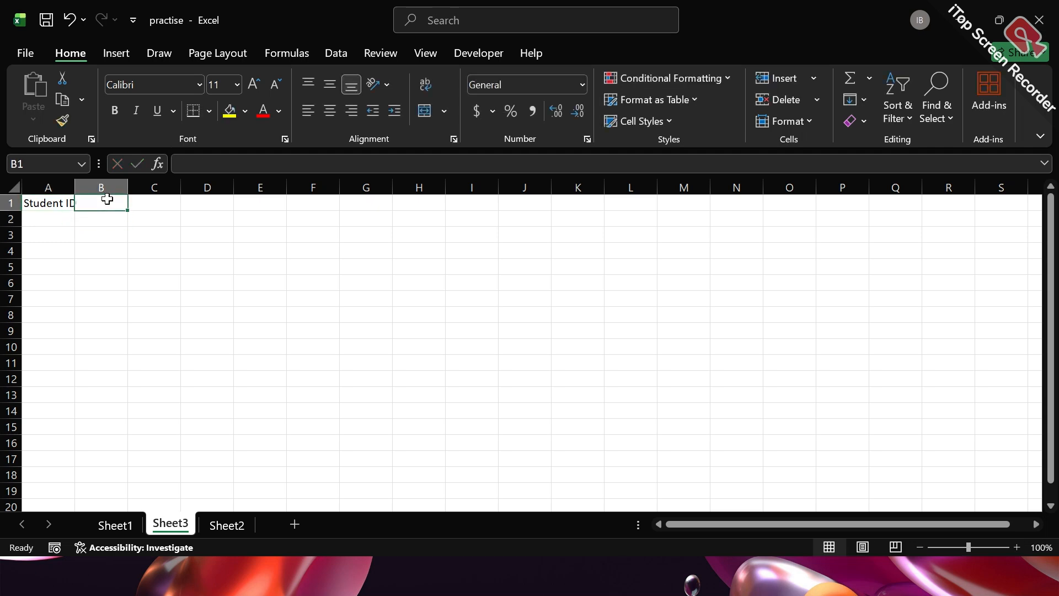
{"action": "type", "text": "Na"}
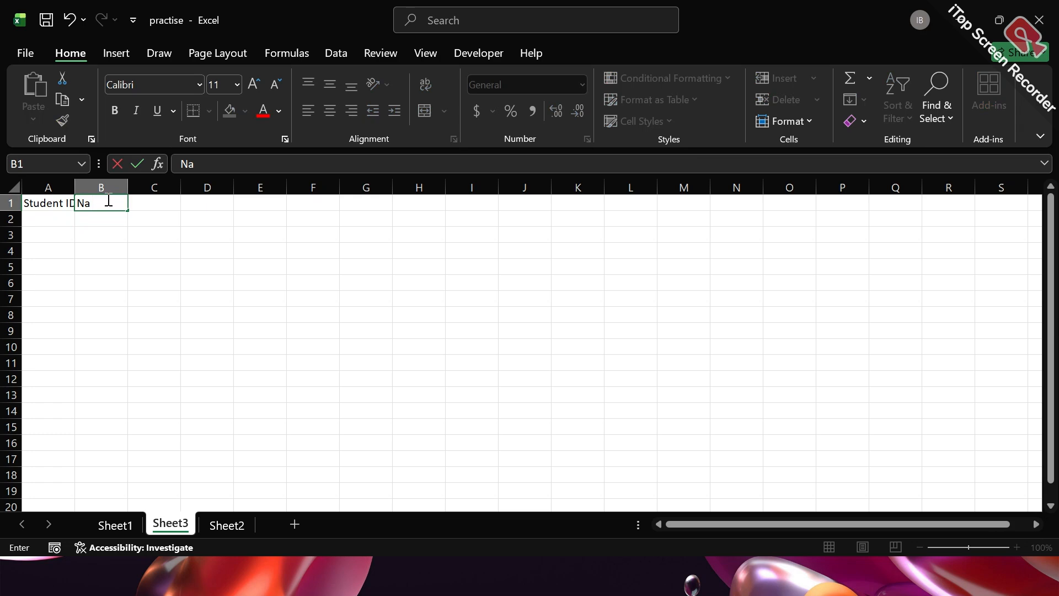
{"action": "type", "text": "mes"}
{"action": "left_click", "coordinate": [148, 203]}
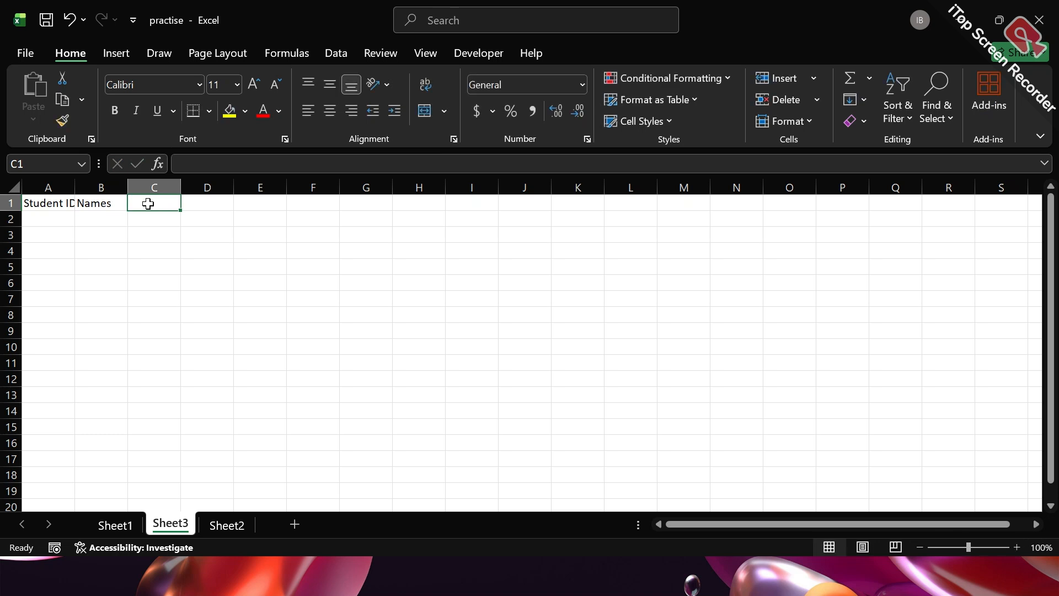
{"action": "type", "text": "S"}
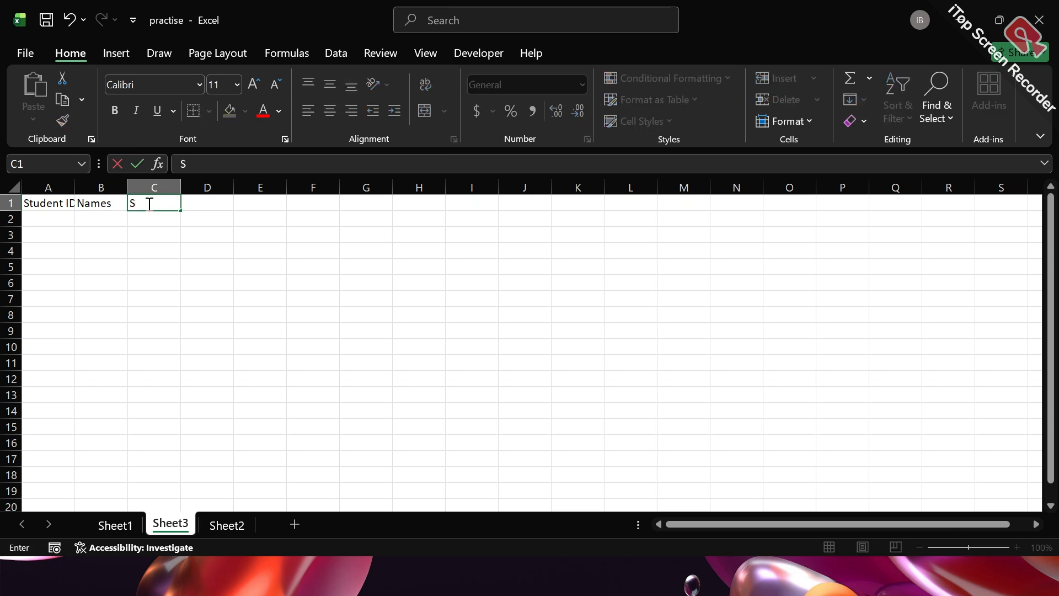
{"action": "type", "text": "cores"}
Enter student IDs 101 and 102 in A2:A3 and fill the series down to 105 in A6
{"action": "left_click", "coordinate": [54, 215]}
{"action": "type", "text": "1001"}
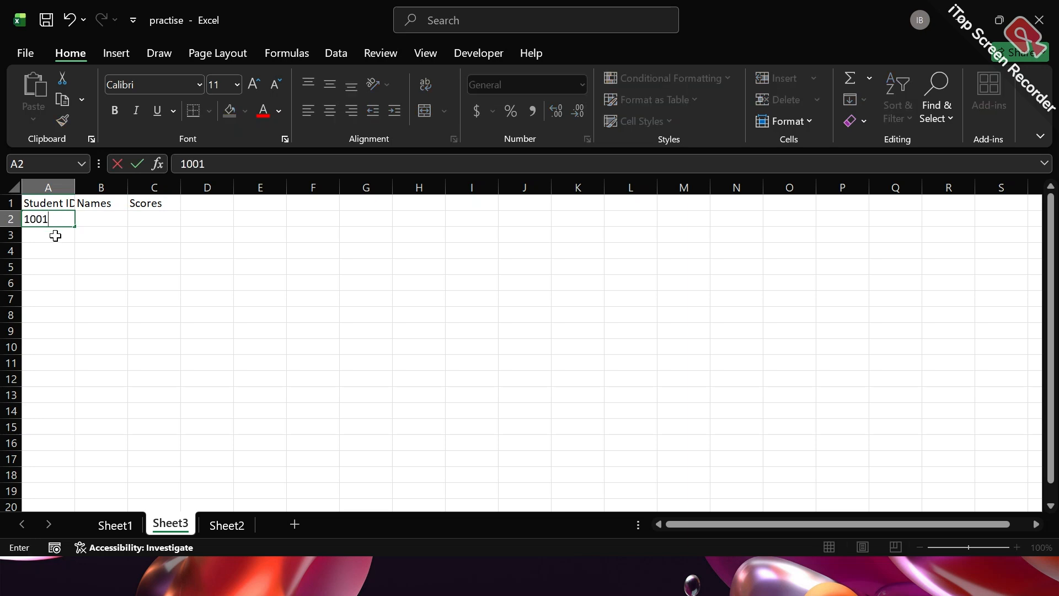
{"action": "key", "text": "BackSpace"}
{"action": "key", "text": "BackSpace"}
{"action": "type", "text": "1"}
{"action": "left_click", "coordinate": [52, 235]}
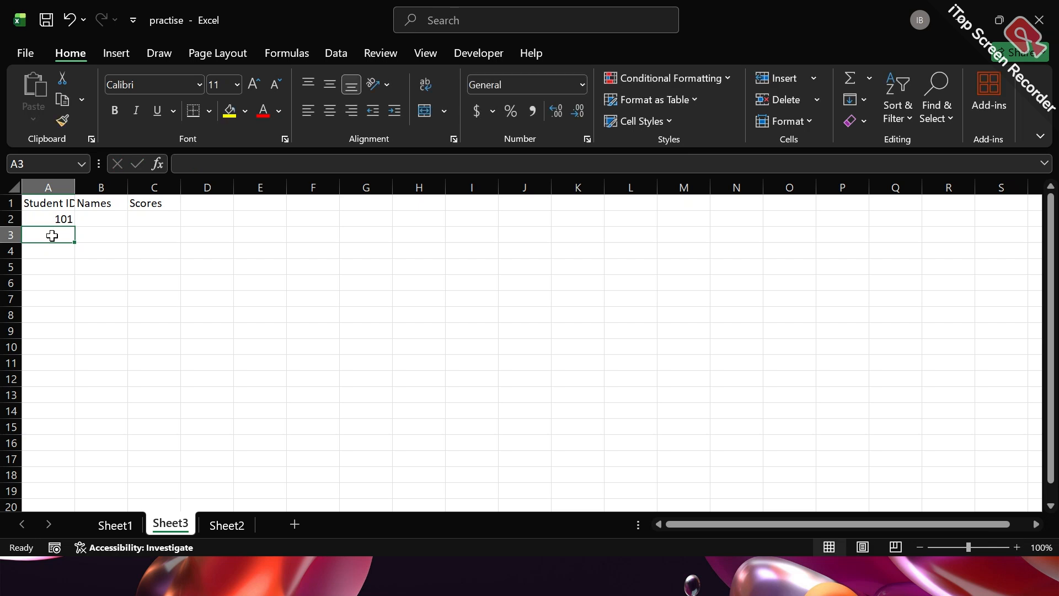
{"action": "type", "text": "10"}
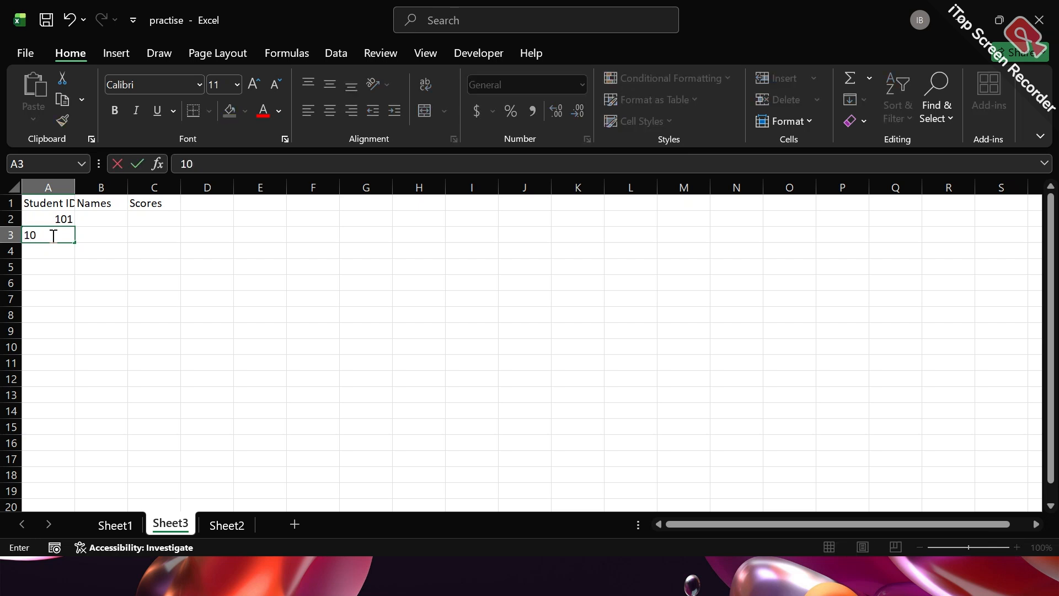
{"action": "type", "text": "2"}
{"action": "left_click", "coordinate": [52, 253]}
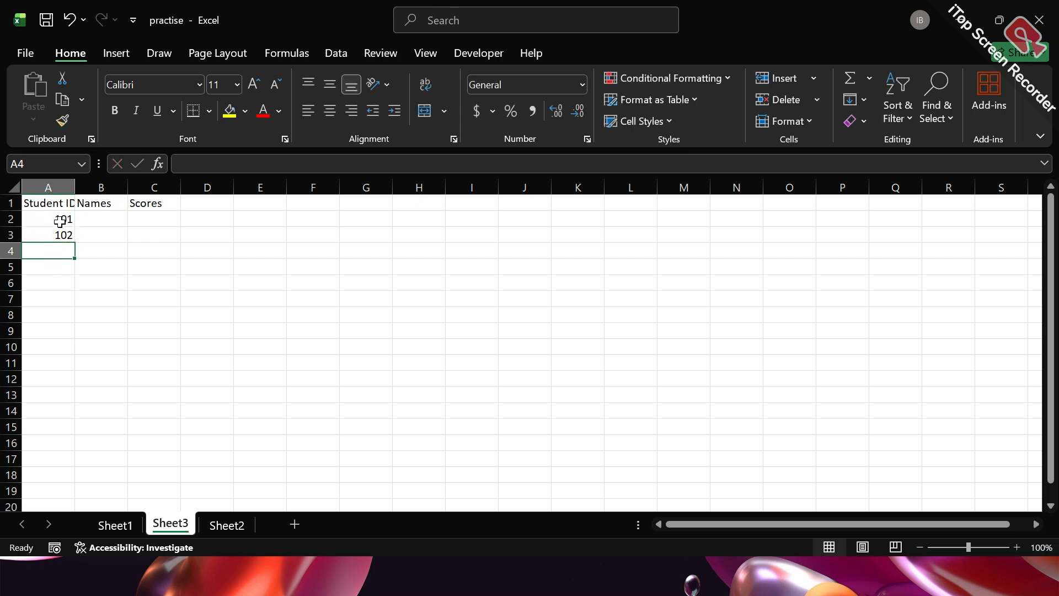
{"action": "left_click_drag", "start_coordinate": [60, 221], "coordinate": [67, 296]}
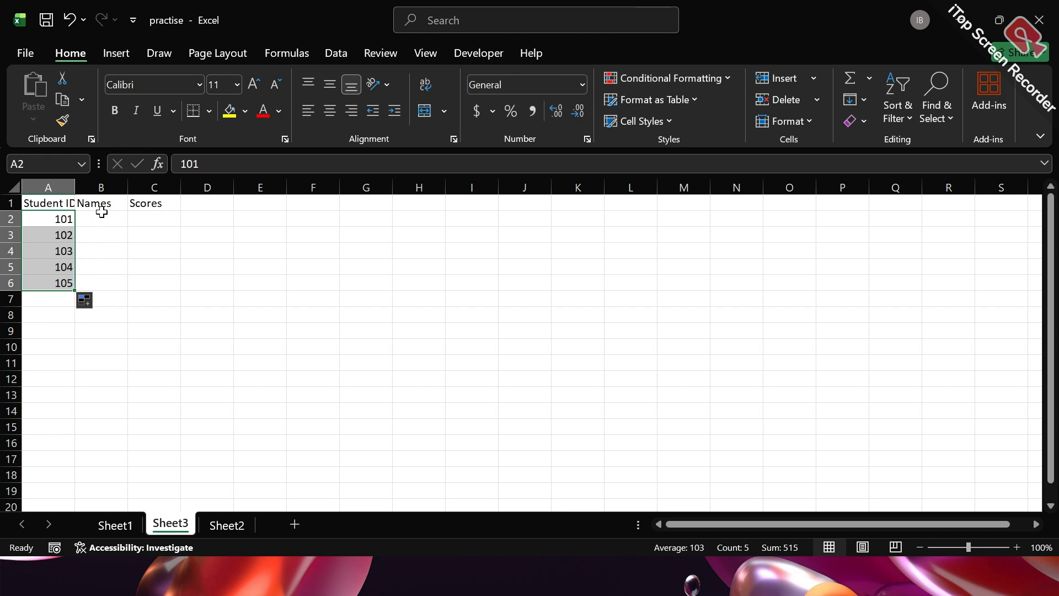
Enter the first names of the students with IDs 101 to 103 in B2:B4
{"action": "left_click", "coordinate": [102, 216]}
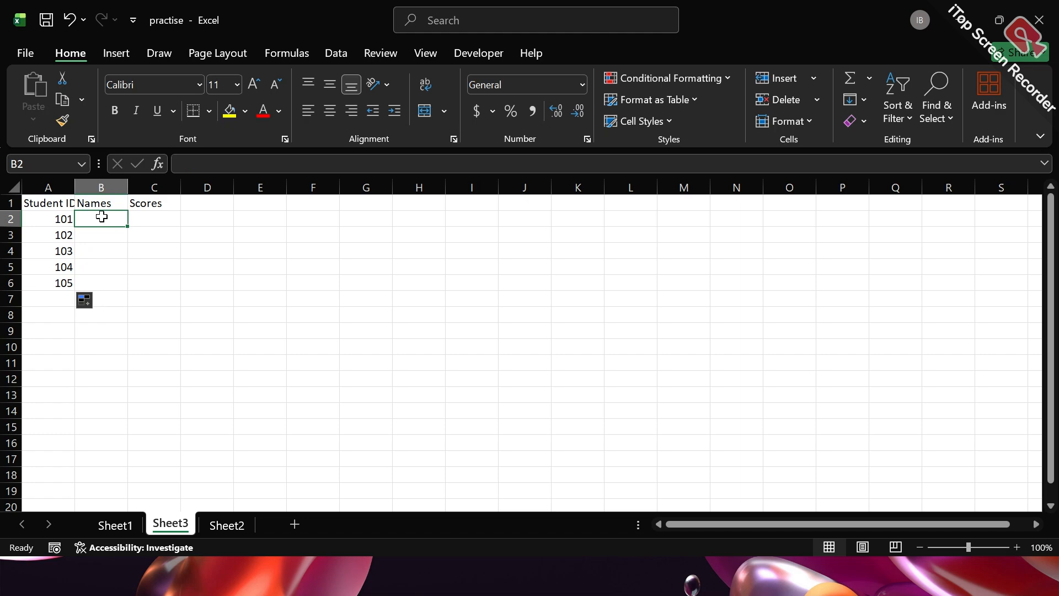
{"action": "type", "text": "Blessing"}
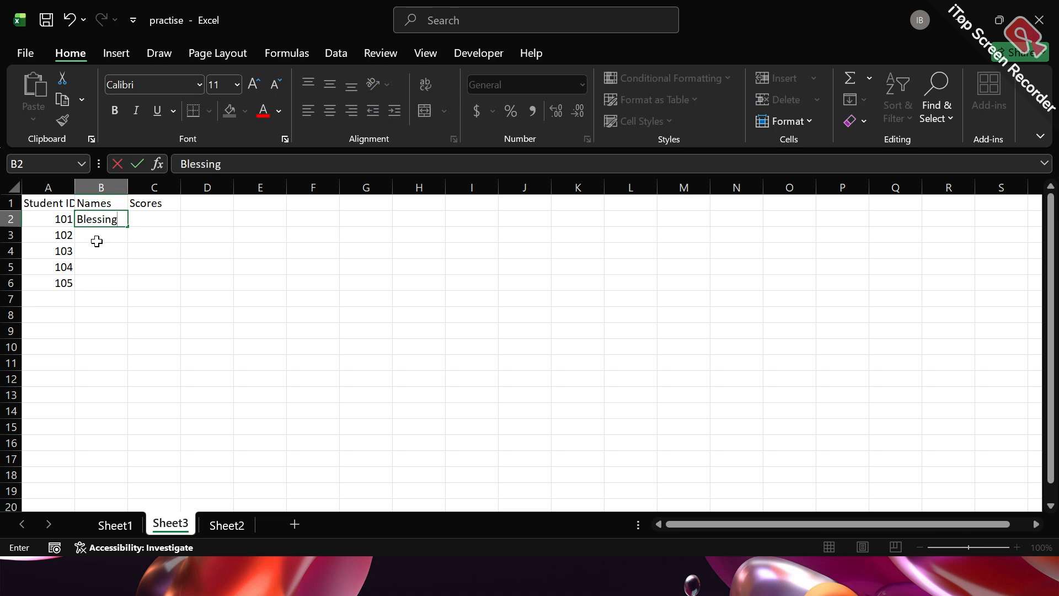
{"action": "left_click", "coordinate": [97, 238]}
{"action": "type", "text": "P"}
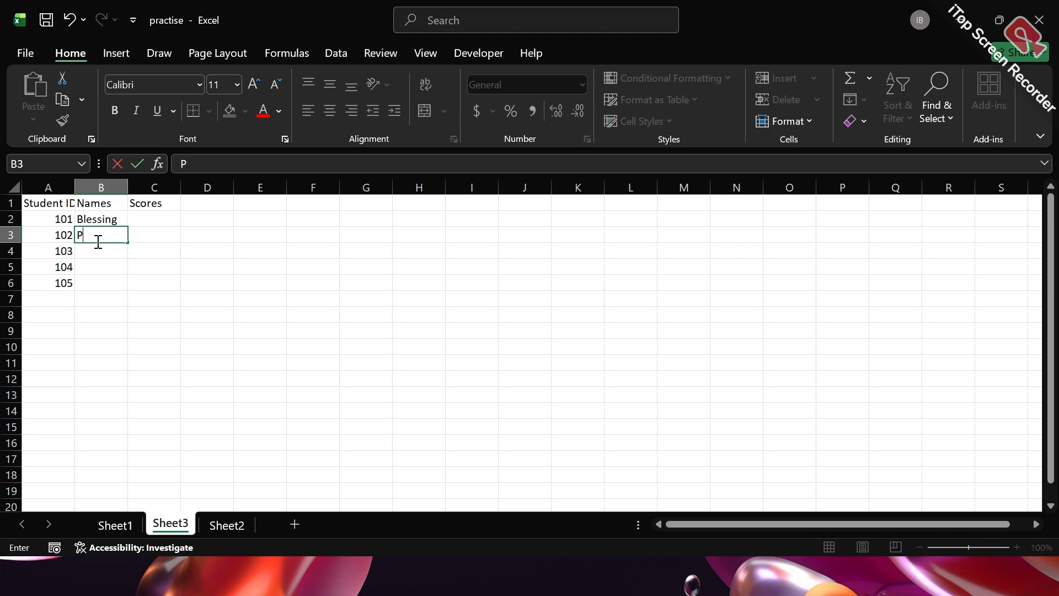
{"action": "type", "text": "eace"}
{"action": "left_click", "coordinate": [96, 254]}
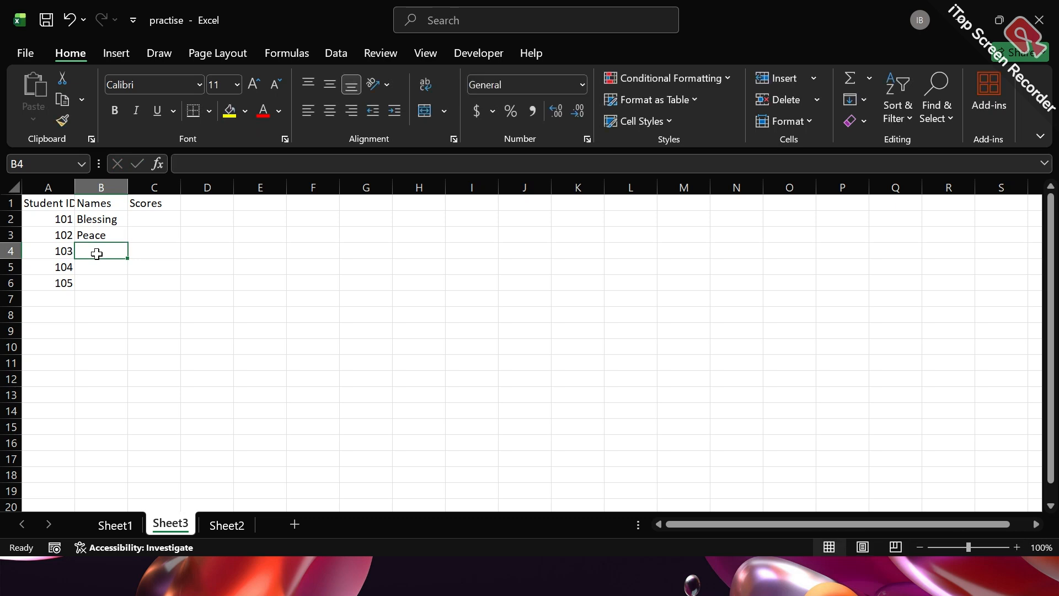
{"action": "type", "text": "J"}
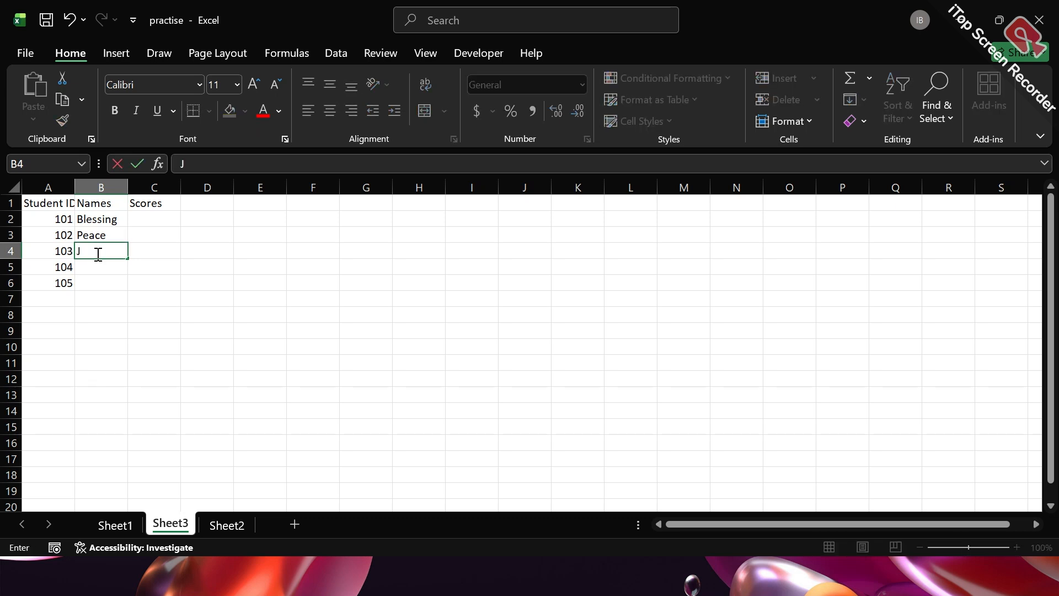
{"action": "type", "text": "ihn"}
{"action": "key", "text": "BackSpace"}
{"action": "key", "text": "BackSpace"}
{"action": "key", "text": "BackSpace"}
{"action": "type", "text": "ohn"}
Enter the first names of the students with IDs 104 and 105 in B5:B6
{"action": "left_click", "coordinate": [94, 269]}
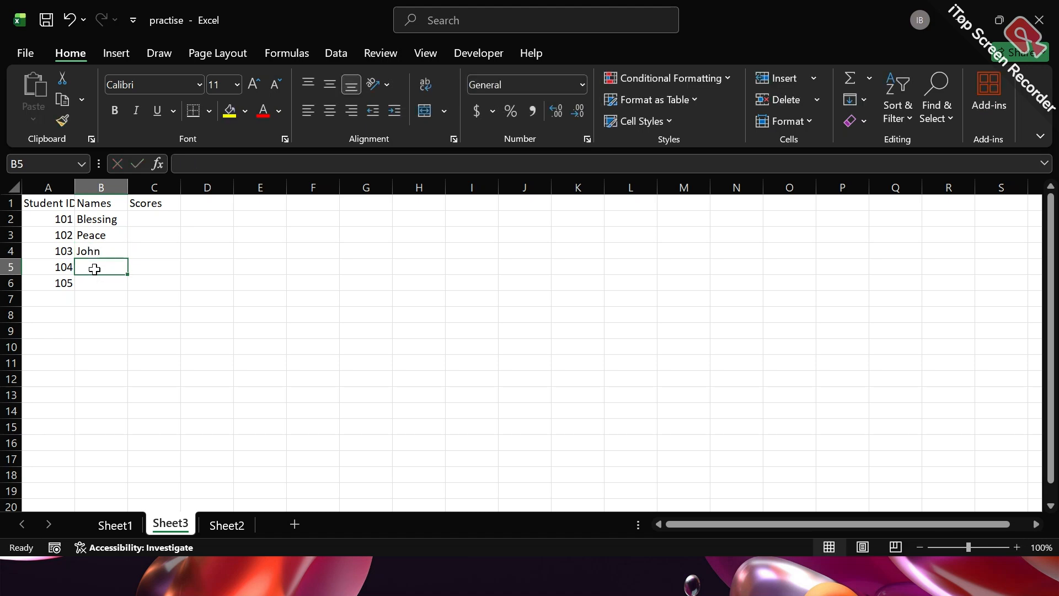
{"action": "type", "text": "P"}
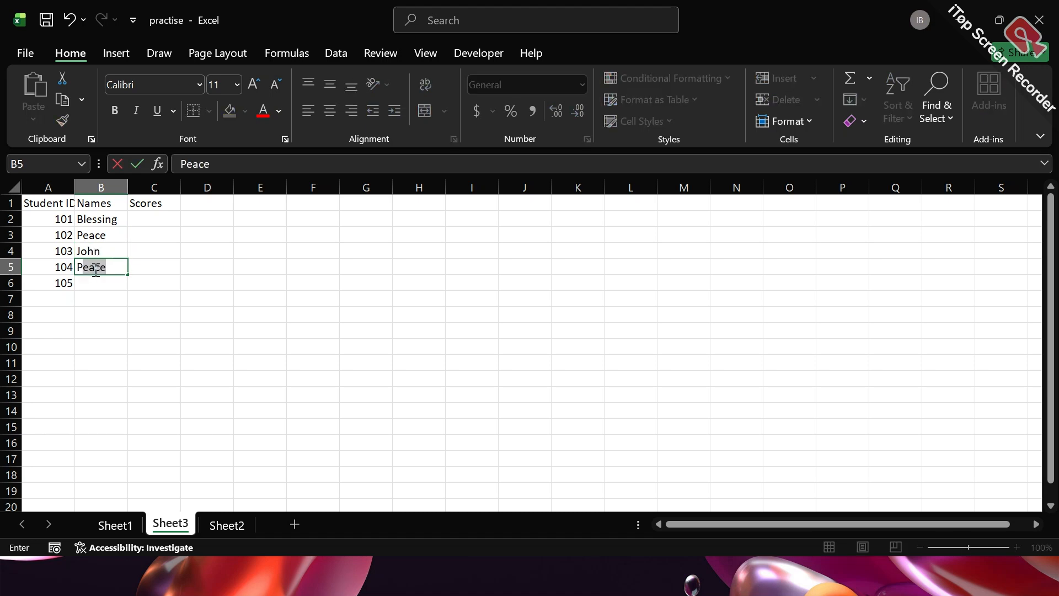
{"action": "type", "text": "eter"}
{"action": "left_click", "coordinate": [97, 283]}
{"action": "type", "text": "m"}
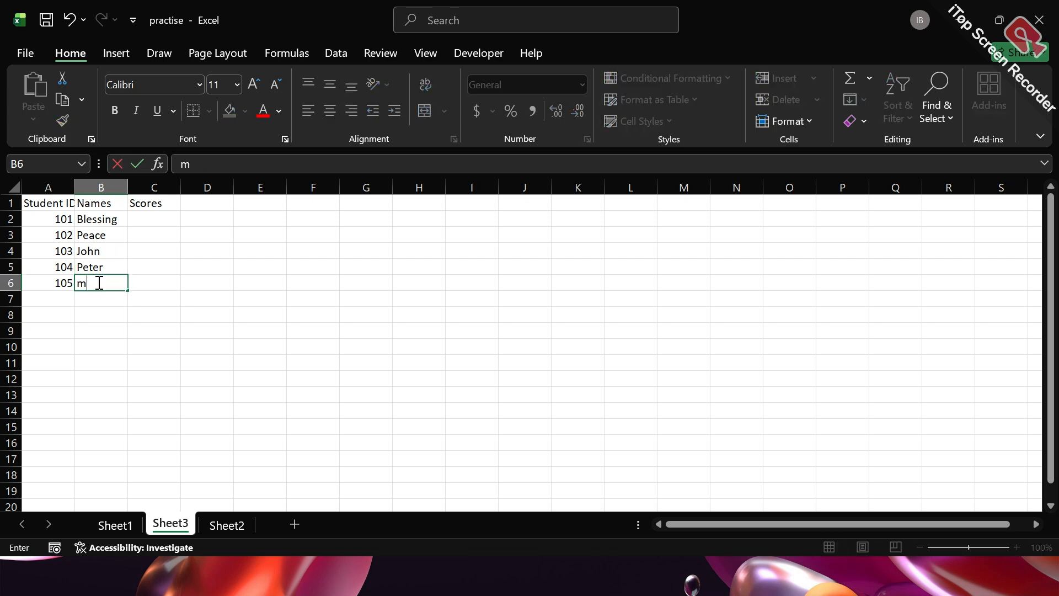
{"action": "key", "text": "BackSpace"}
{"action": "type", "text": "Mary"}
{"action": "left_click", "coordinate": [162, 220]}
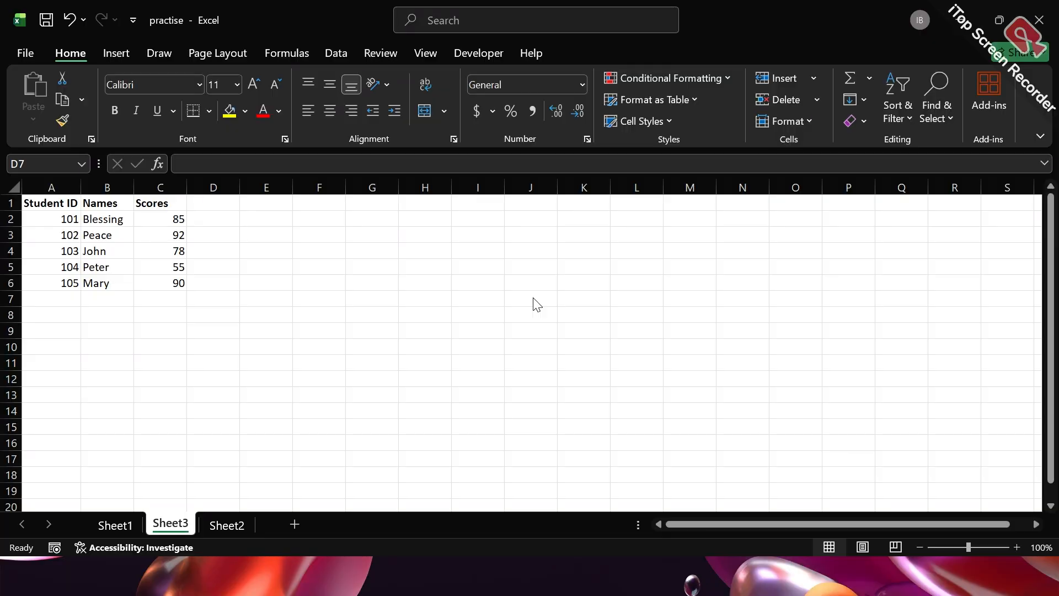
Enter an XLOOKUP in C9 that finds student 102's name as quoted text in B2:B6 and returns the score from C2:C6, and select the result
{"action": "left_click", "coordinate": [191, 305]}
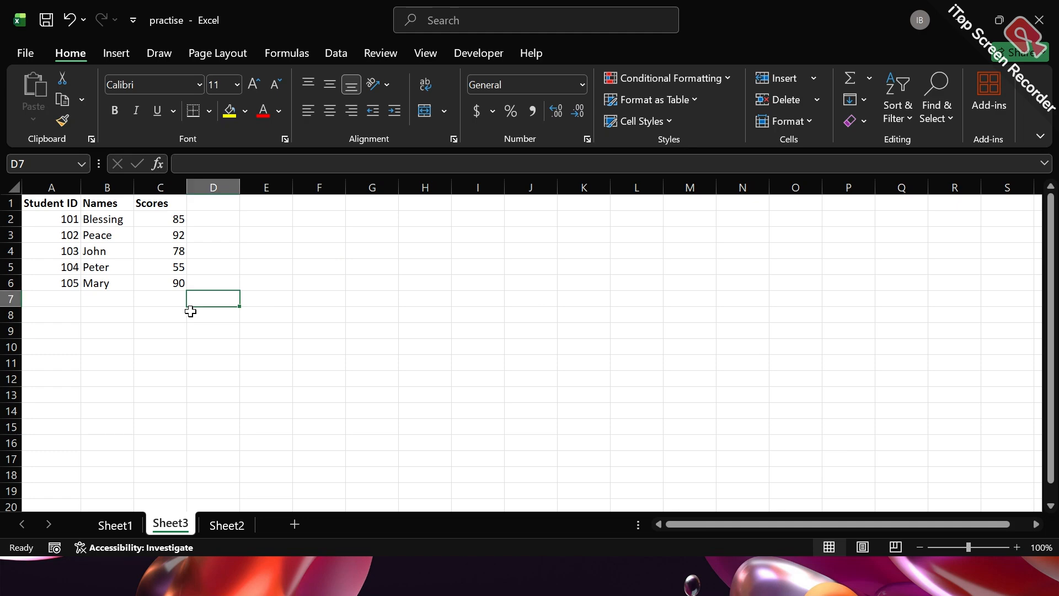
{"action": "left_click", "coordinate": [167, 335]}
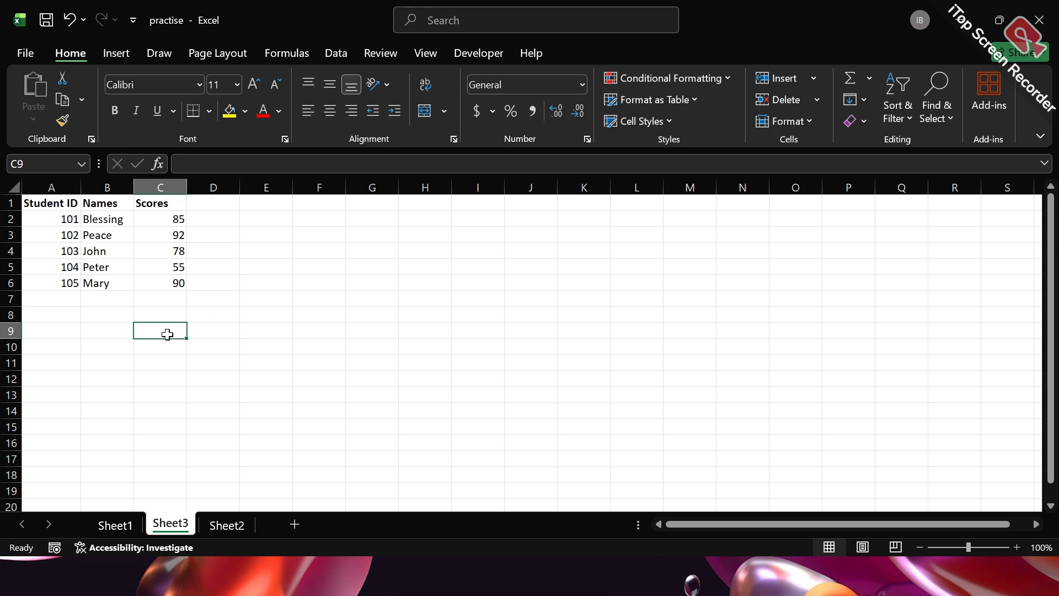
{"action": "type", "text": "=x"}
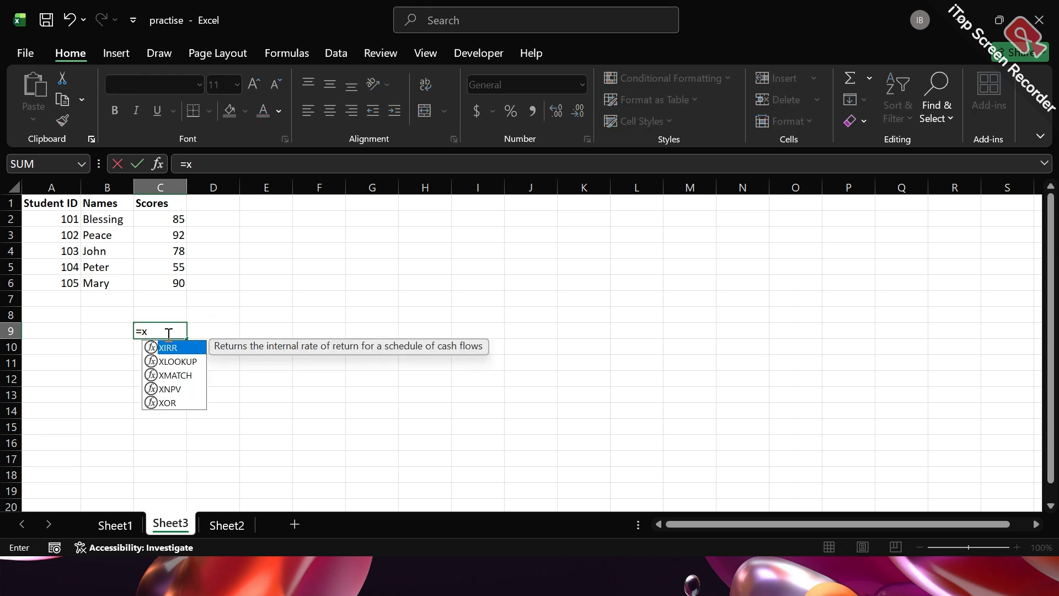
{"action": "double_click", "coordinate": [183, 361]}
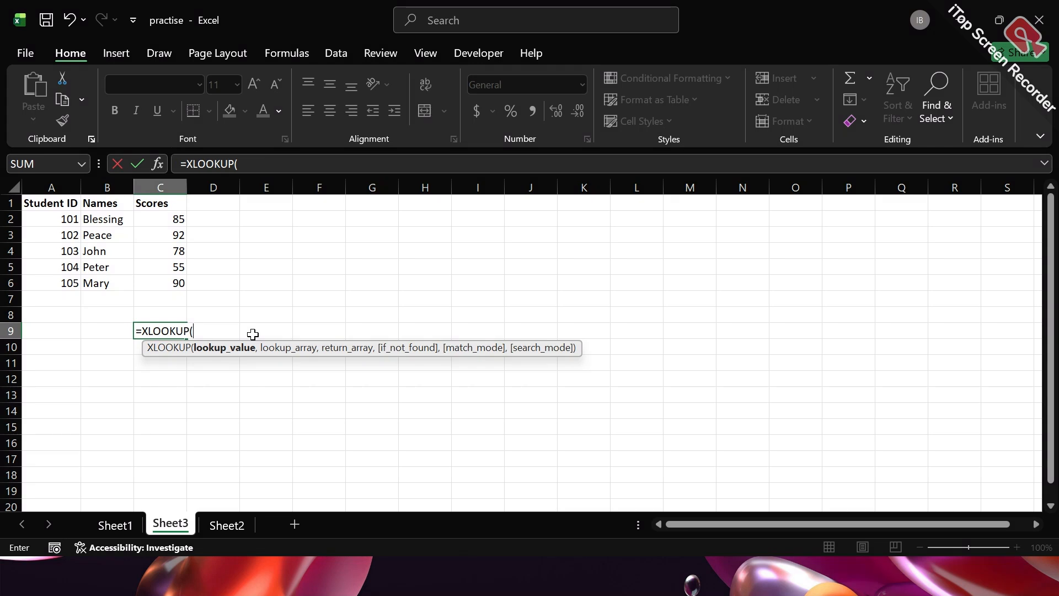
{"action": "type", "text": "\"Peace\","}
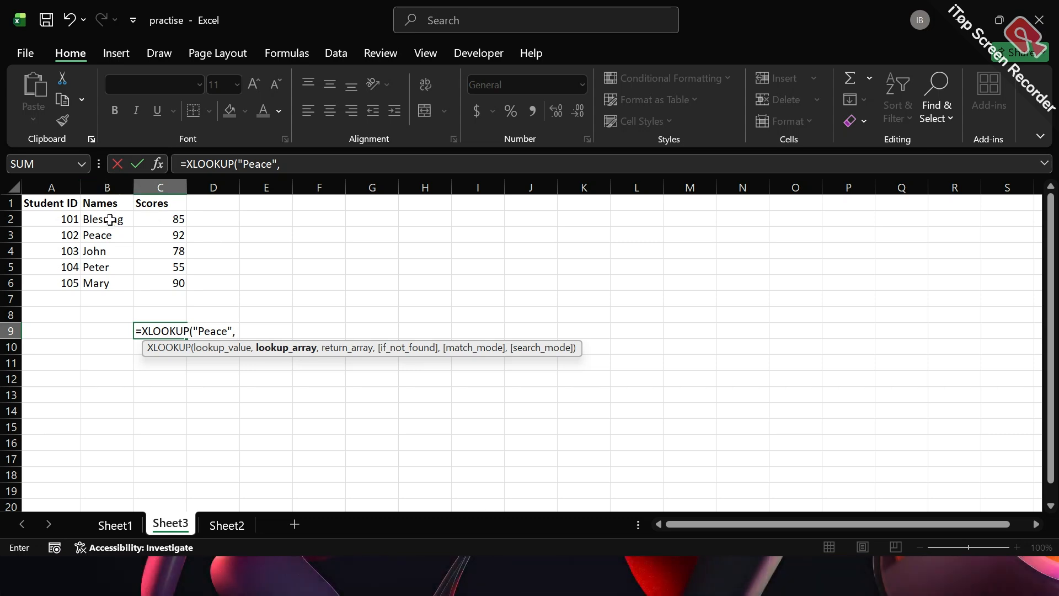
{"action": "left_click_drag", "start_coordinate": [110, 220], "coordinate": [102, 281]}
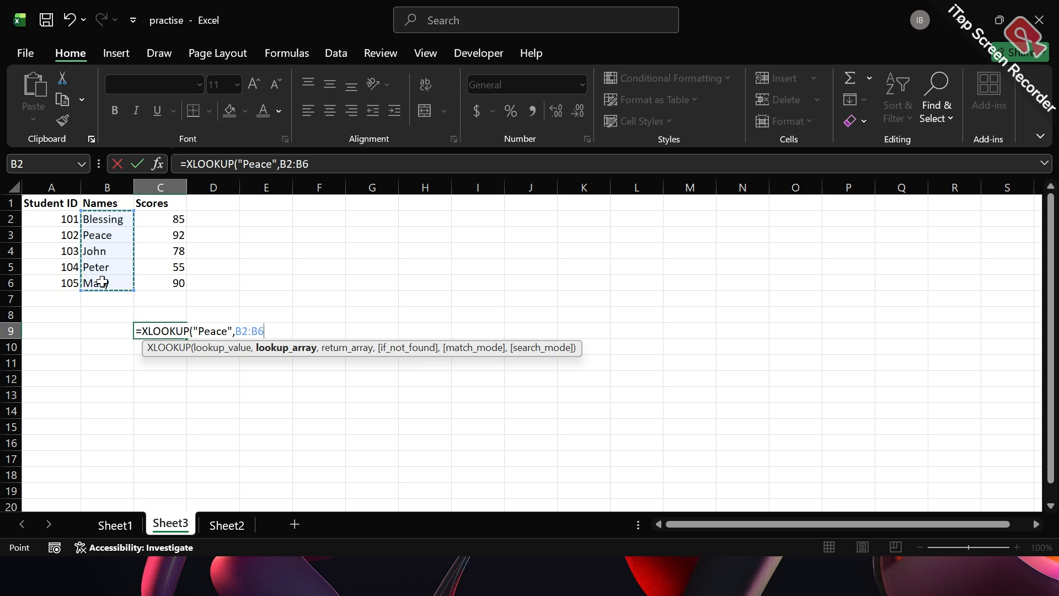
{"action": "type", "text": ","}
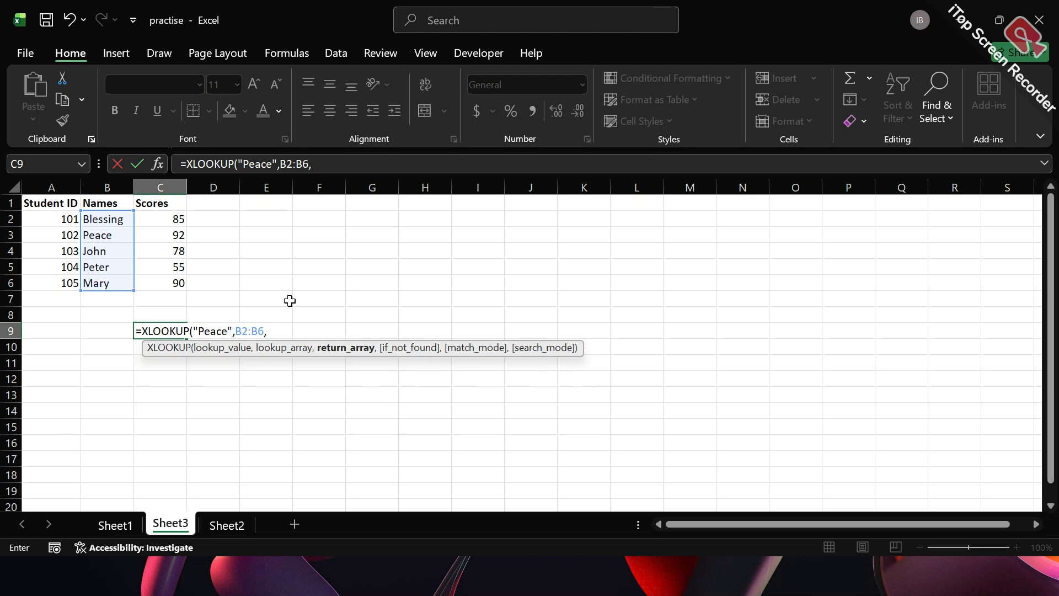
{"action": "left_click", "coordinate": [172, 217]}
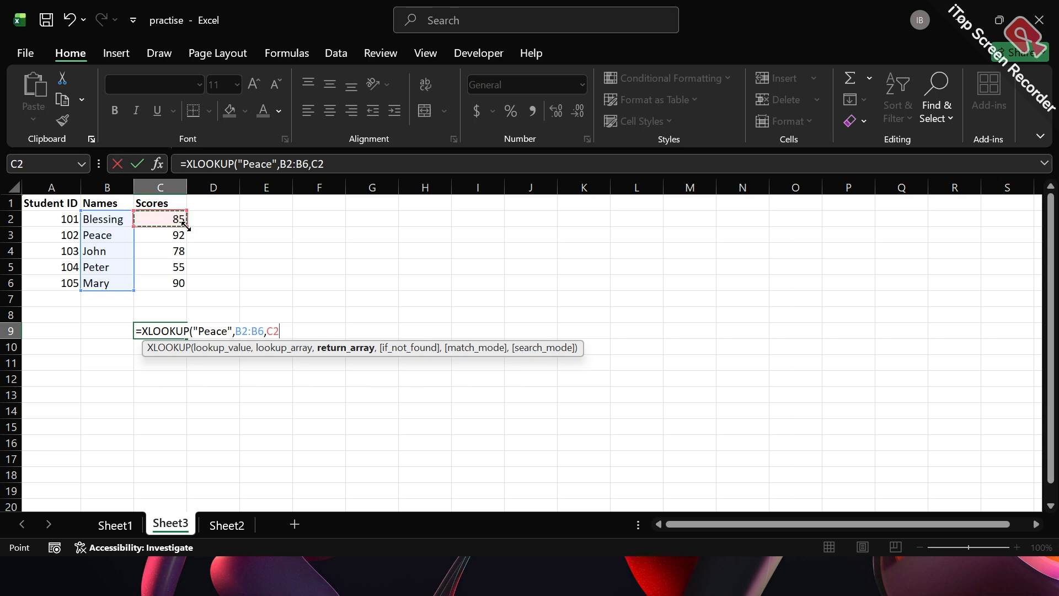
{"action": "left_click_drag", "start_coordinate": [188, 226], "coordinate": [182, 285]}
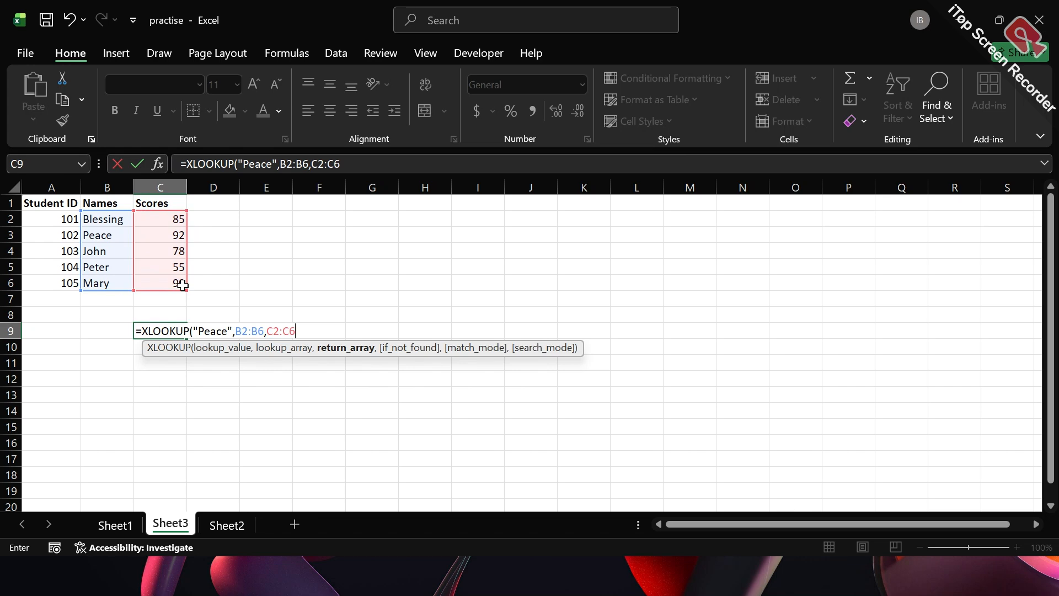
{"action": "key", "text": "Return"}
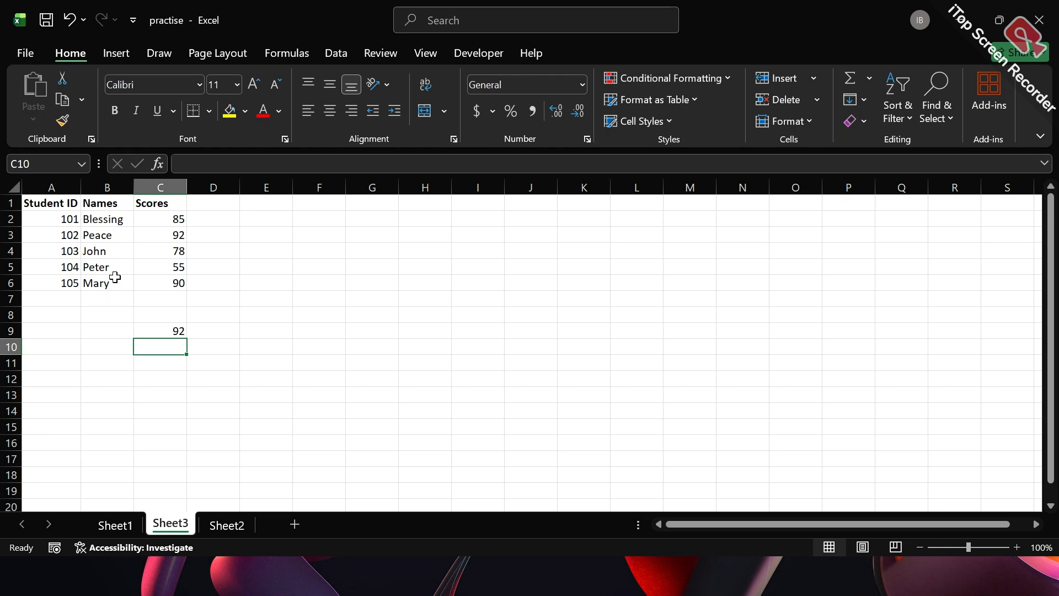
{"action": "left_click", "coordinate": [179, 332]}
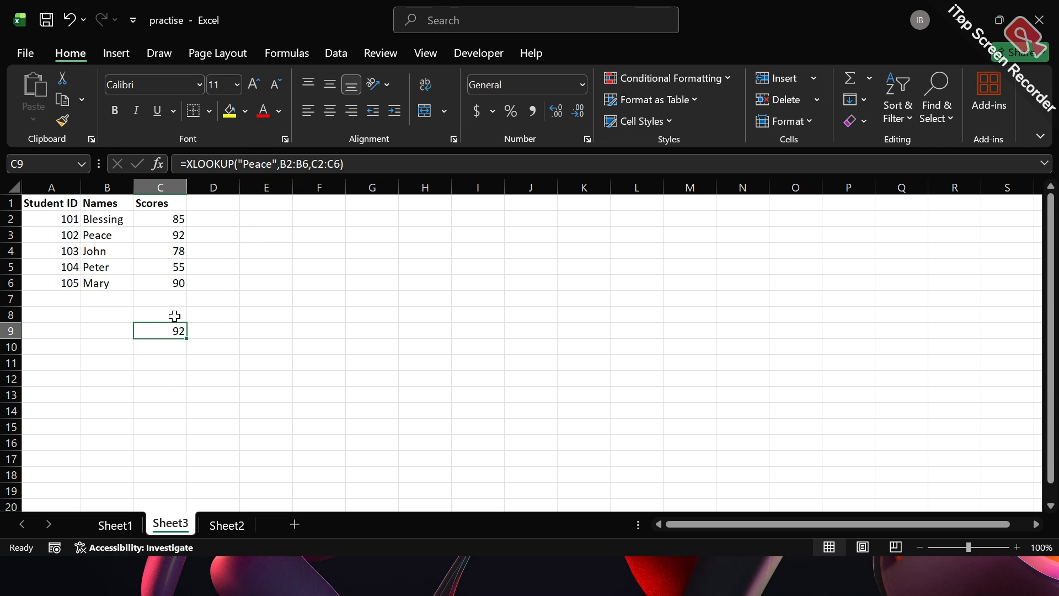
Enter an XLOOKUP in C10 that looks up B3 in B2:B6 and returns the score from C2:C6, and select the result
{"action": "left_click", "coordinate": [170, 348]}
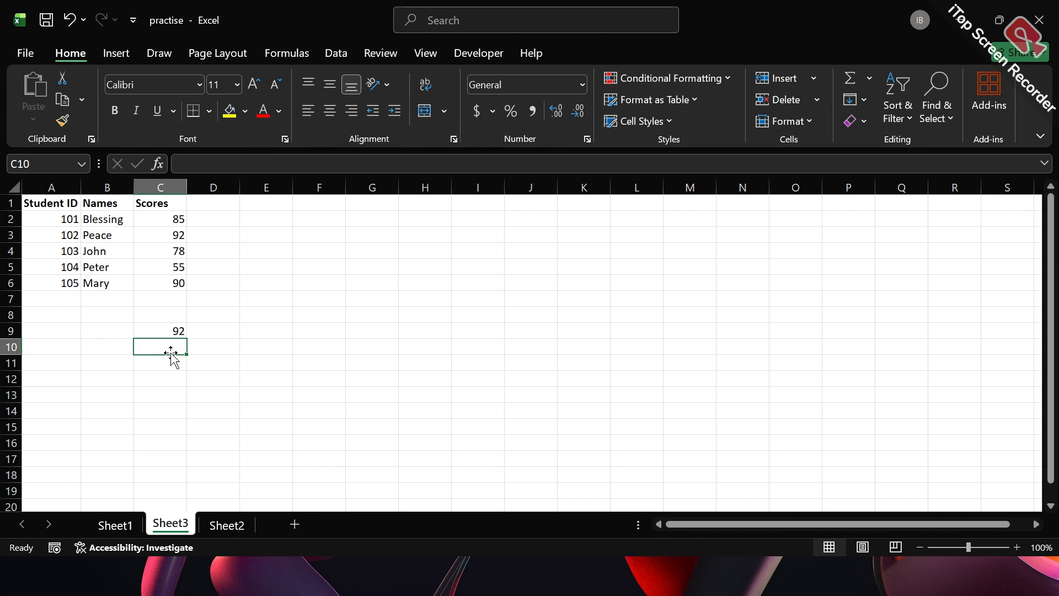
{"action": "type", "text": "="}
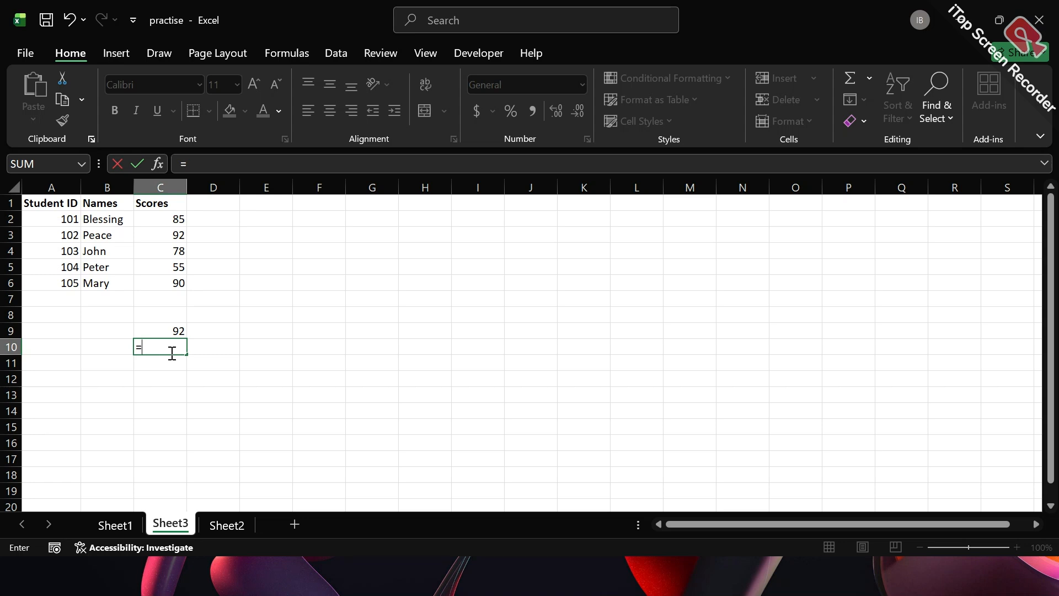
{"action": "type", "text": "x"}
{"action": "double_click", "coordinate": [173, 377]}
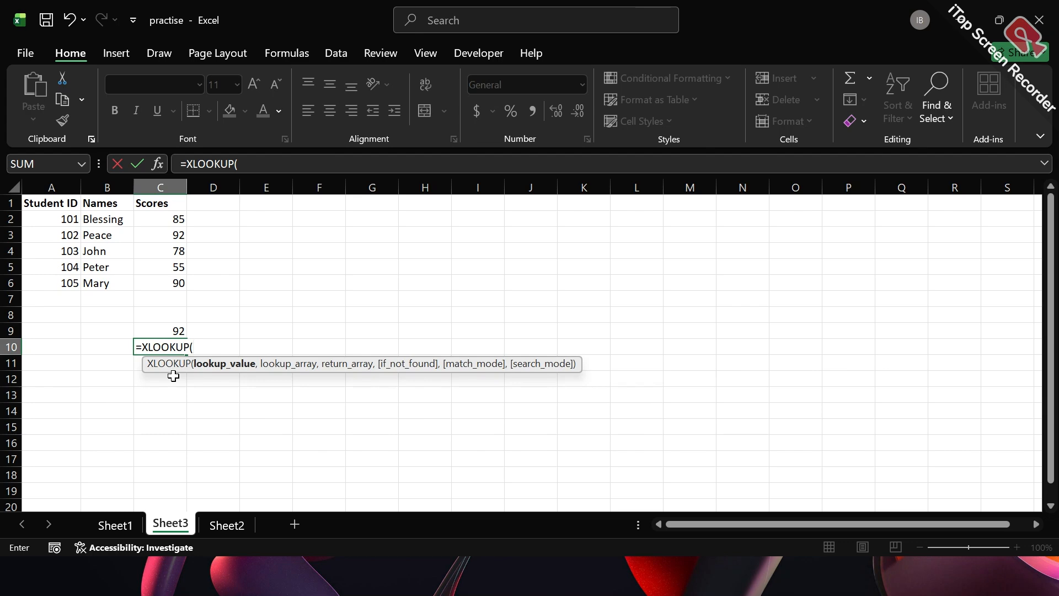
{"action": "left_click", "coordinate": [90, 237]}
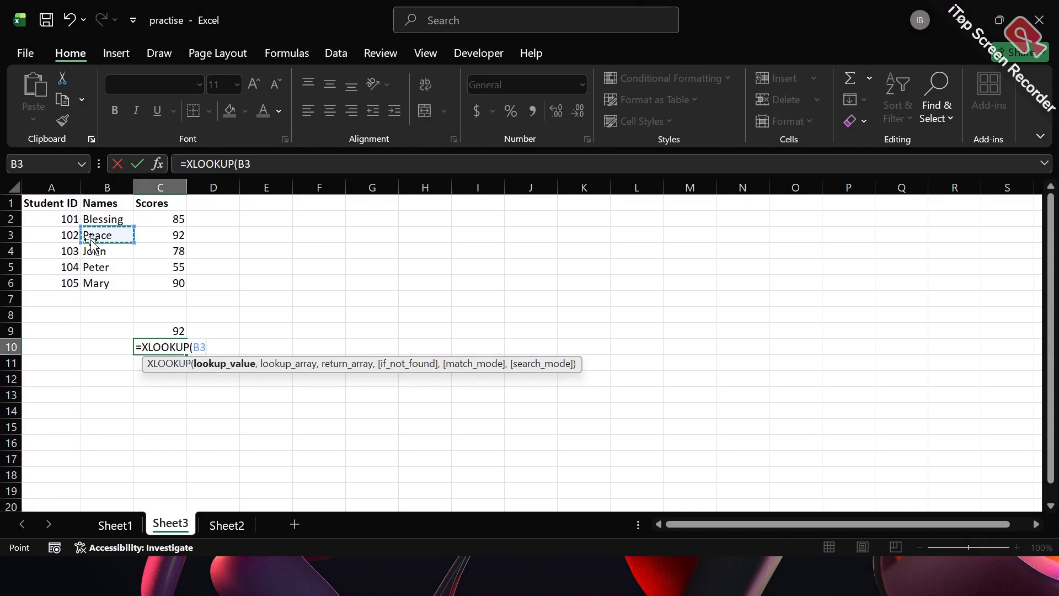
{"action": "type", "text": ","}
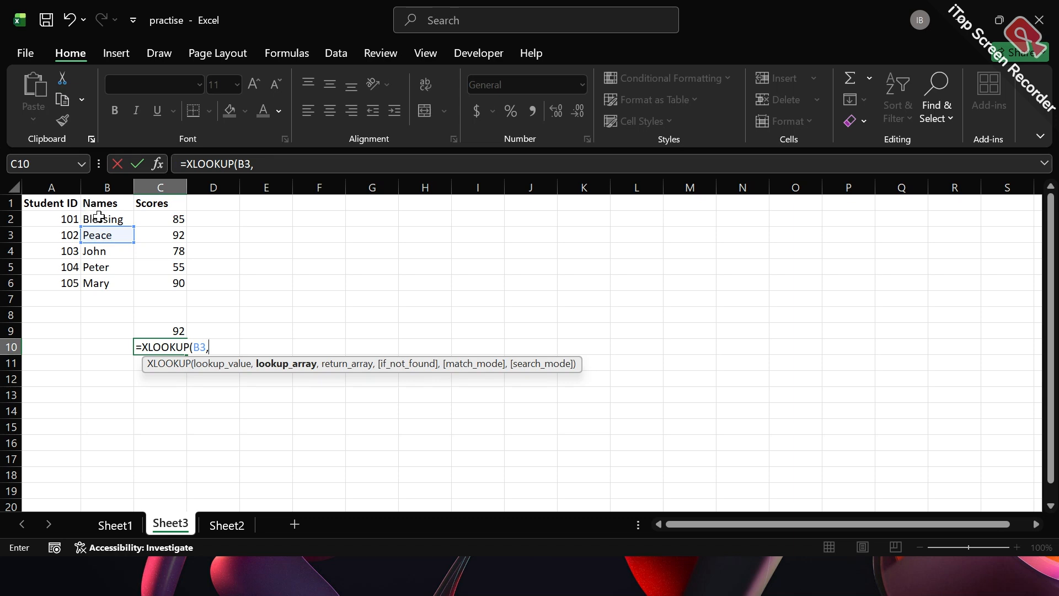
{"action": "left_click_drag", "start_coordinate": [99, 215], "coordinate": [103, 285]}
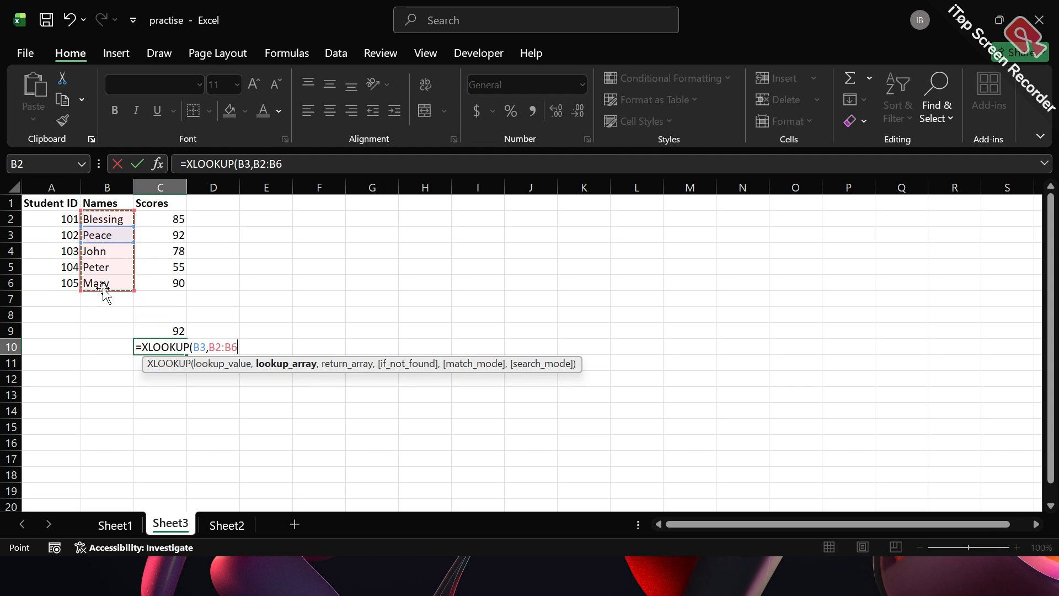
{"action": "type", "text": ","}
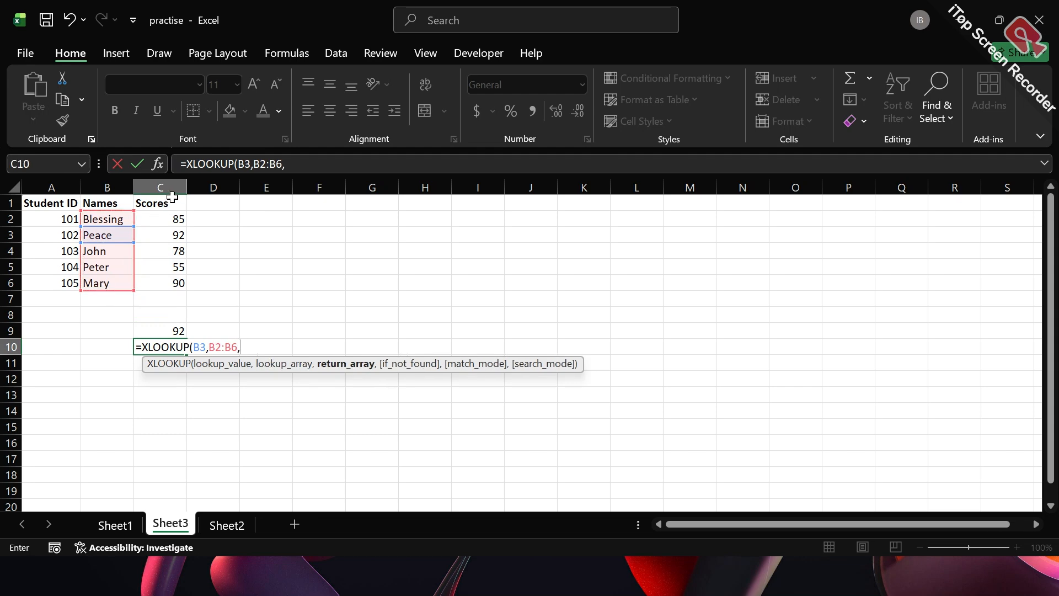
{"action": "left_click_drag", "start_coordinate": [171, 214], "coordinate": [168, 281]}
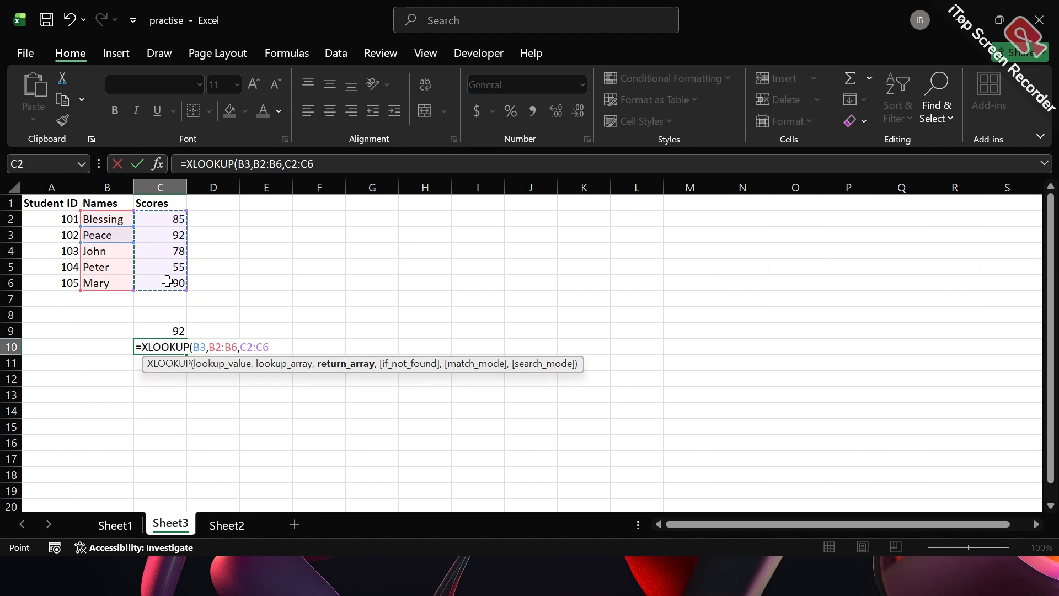
{"action": "key", "text": "Return"}
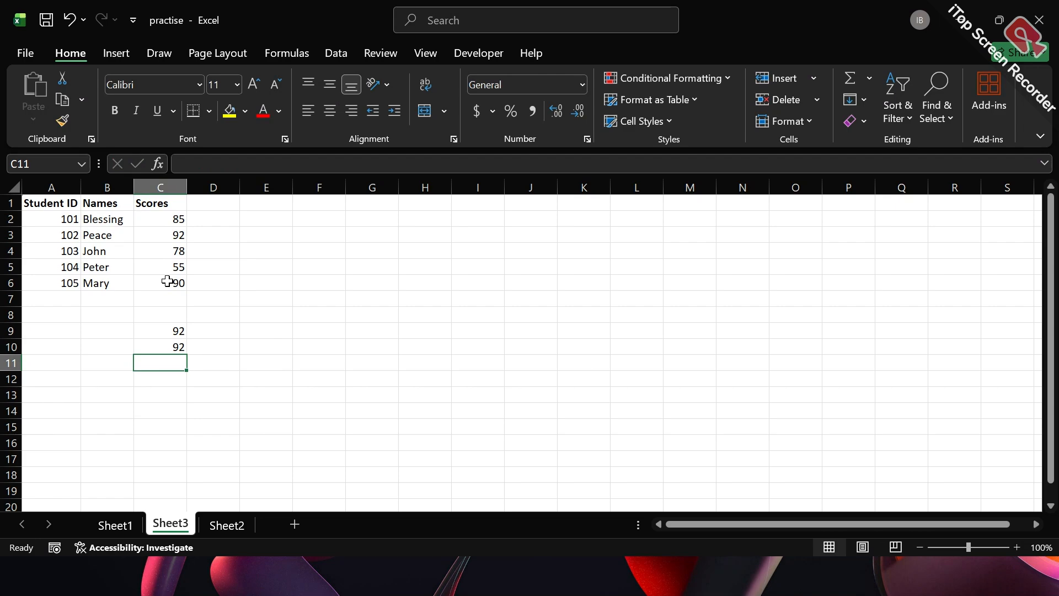
{"action": "left_click", "coordinate": [175, 347]}
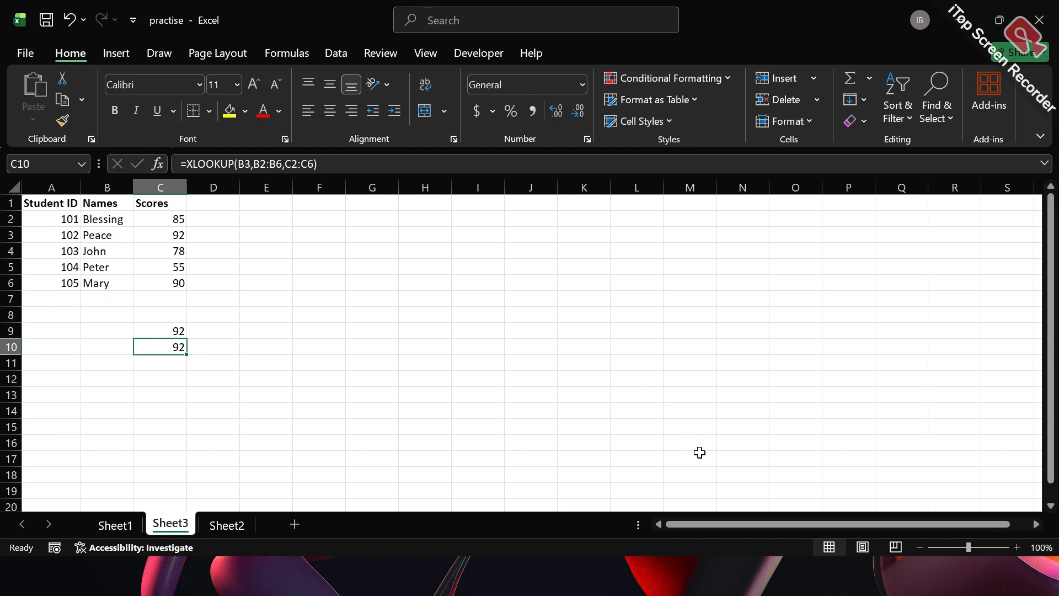
Enter an XLOOKUP in C11 that looks up B11 in the student IDs A2:A6 and returns the name from B2:B6
{"action": "key", "text": "Down"}
{"action": "key", "text": "Left"}
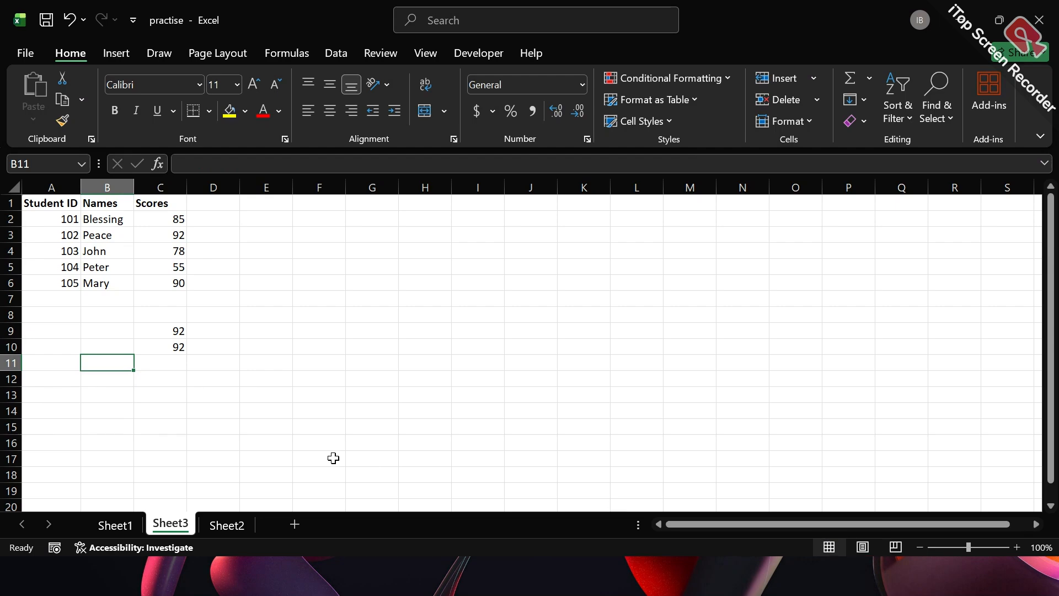
{"action": "left_click", "coordinate": [178, 367]}
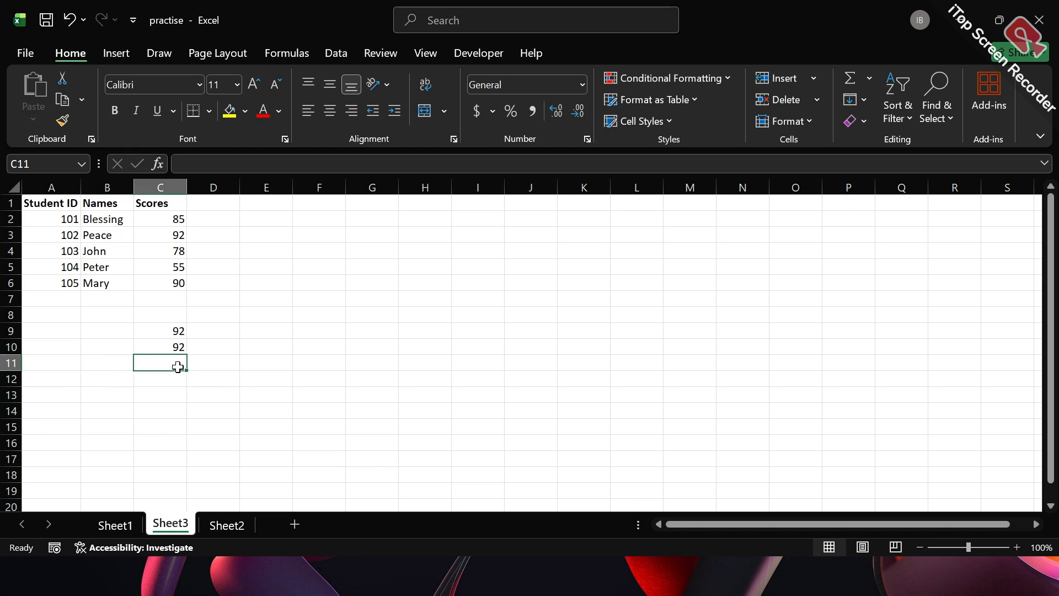
{"action": "type", "text": "=x"}
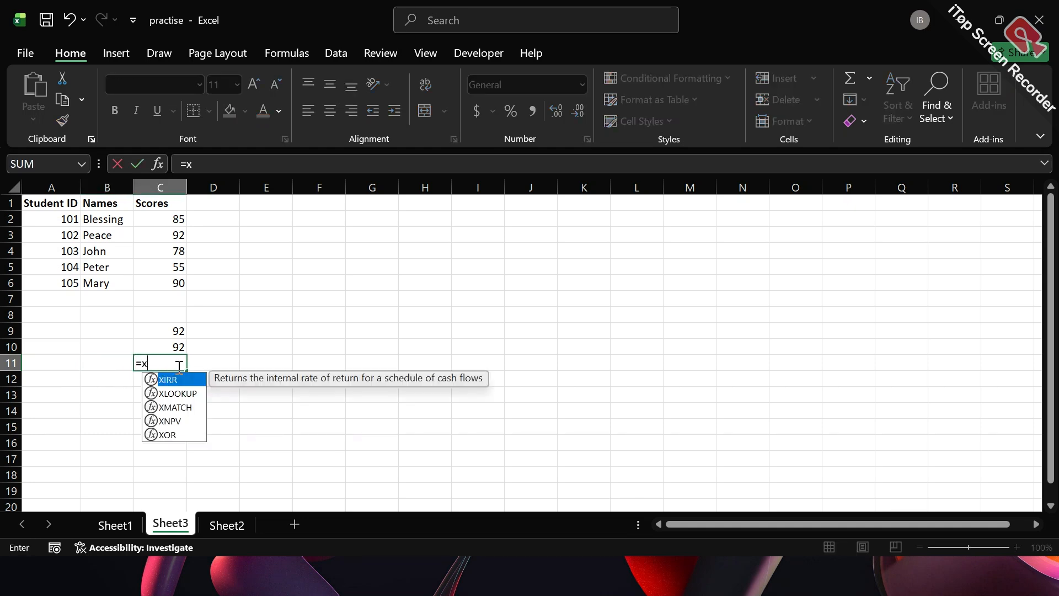
{"action": "double_click", "coordinate": [178, 393]}
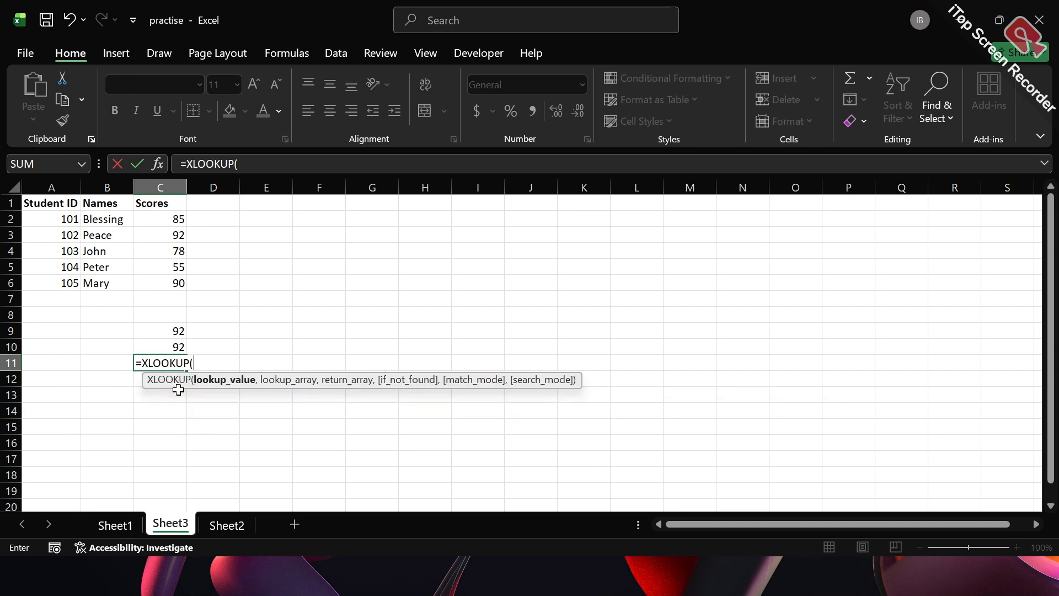
{"action": "left_click", "coordinate": [119, 367]}
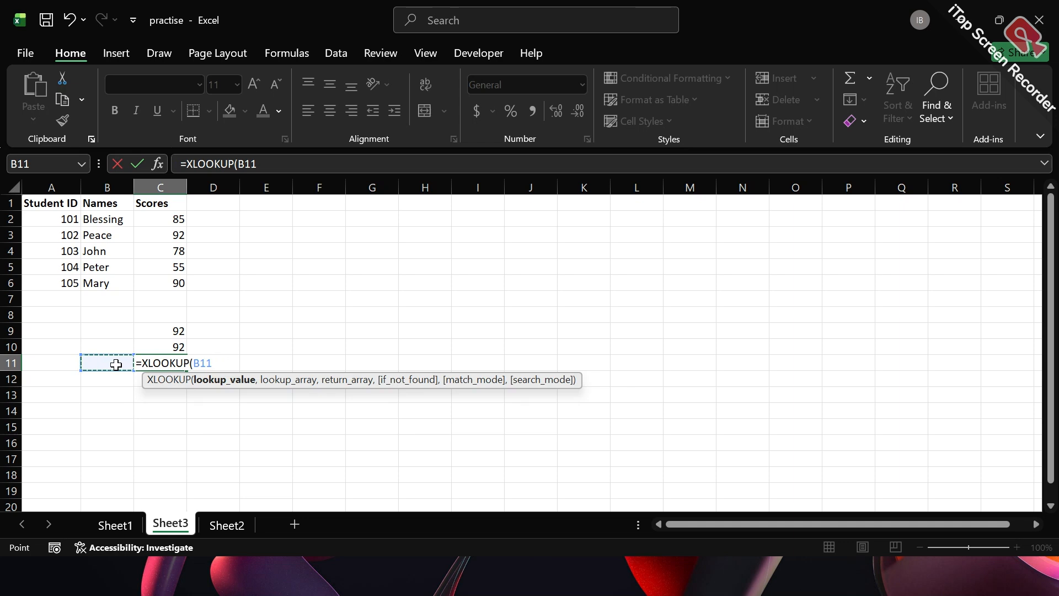
{"action": "type", "text": ","}
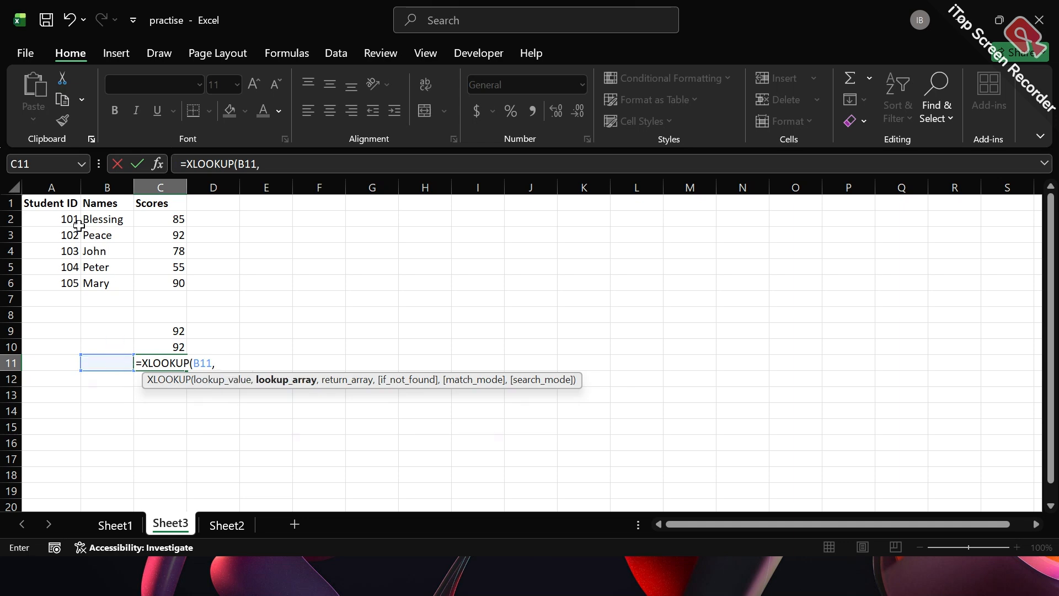
{"action": "left_click_drag", "start_coordinate": [69, 217], "coordinate": [64, 279]}
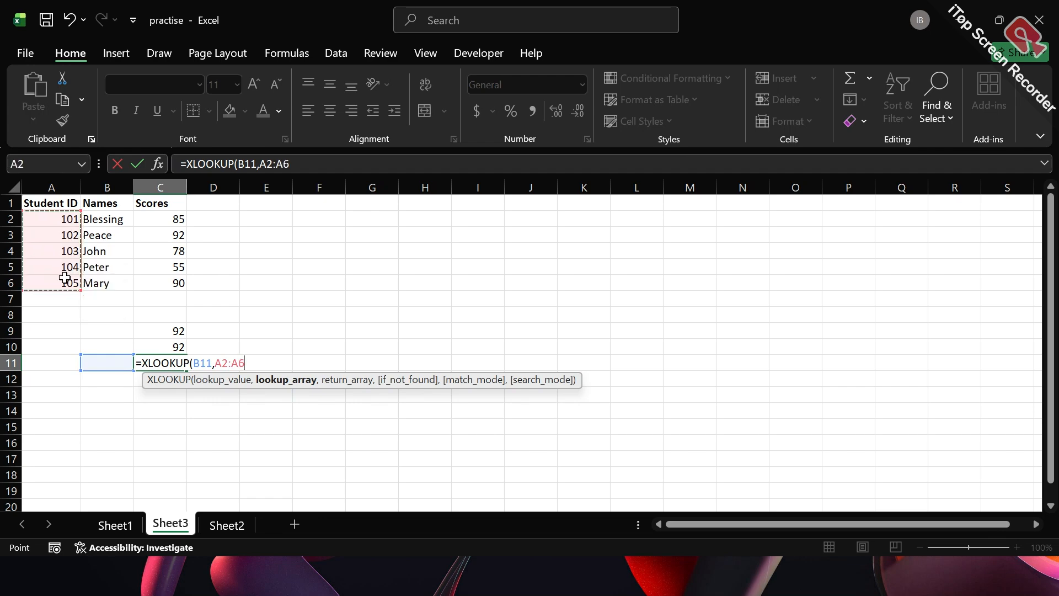
{"action": "type", "text": ","}
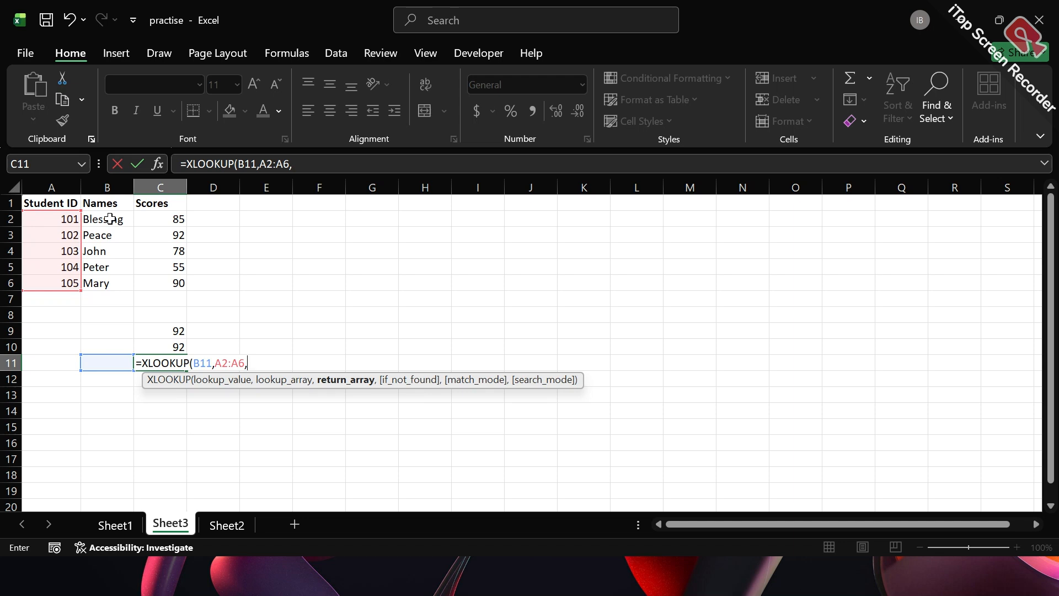
{"action": "left_click_drag", "start_coordinate": [110, 219], "coordinate": [103, 280]}
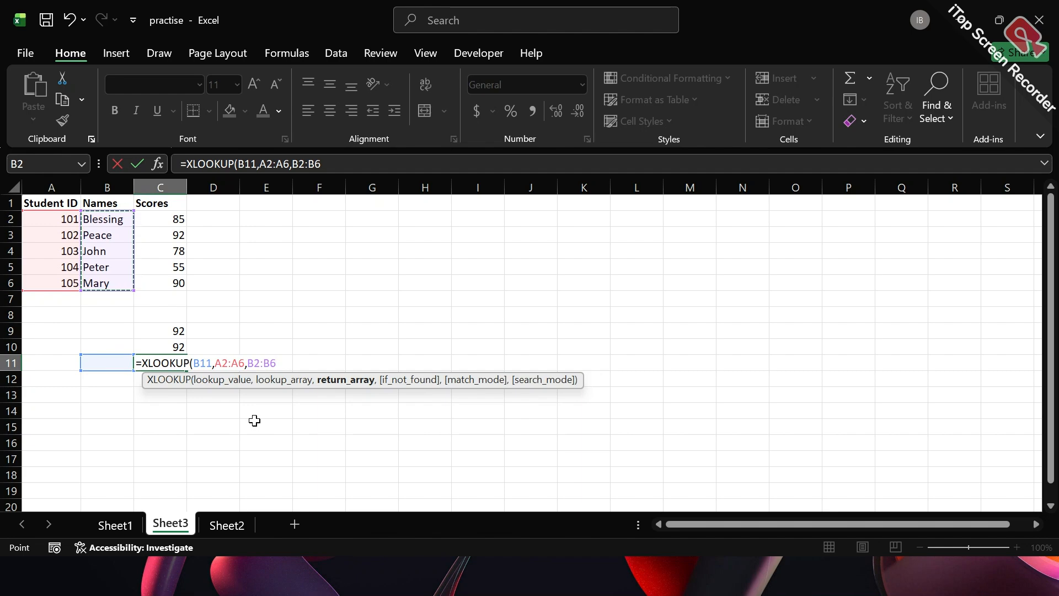
{"action": "type", "text": ")"}
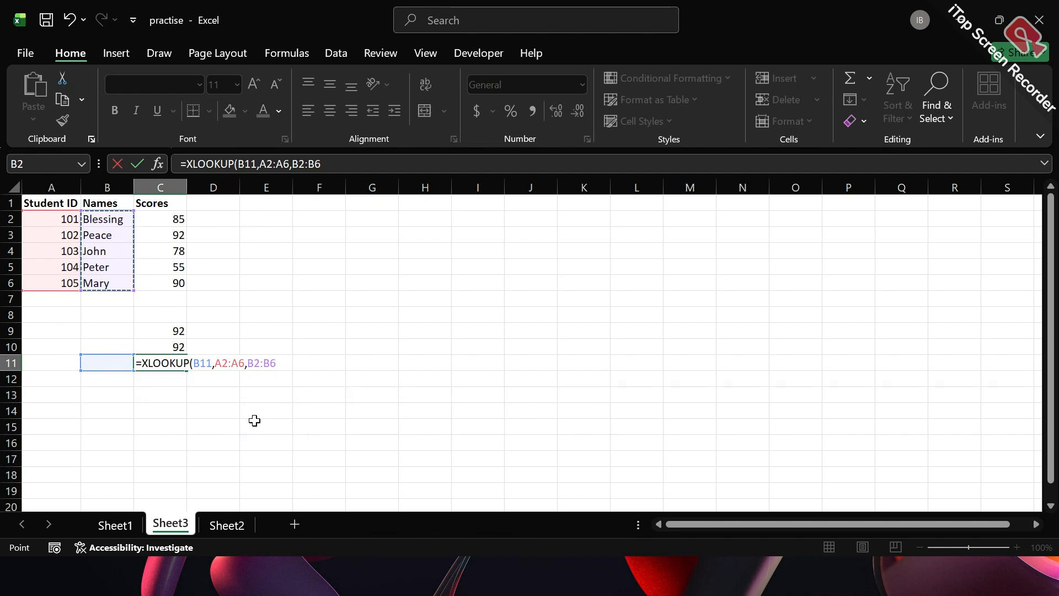
{"action": "key", "text": "Return"}
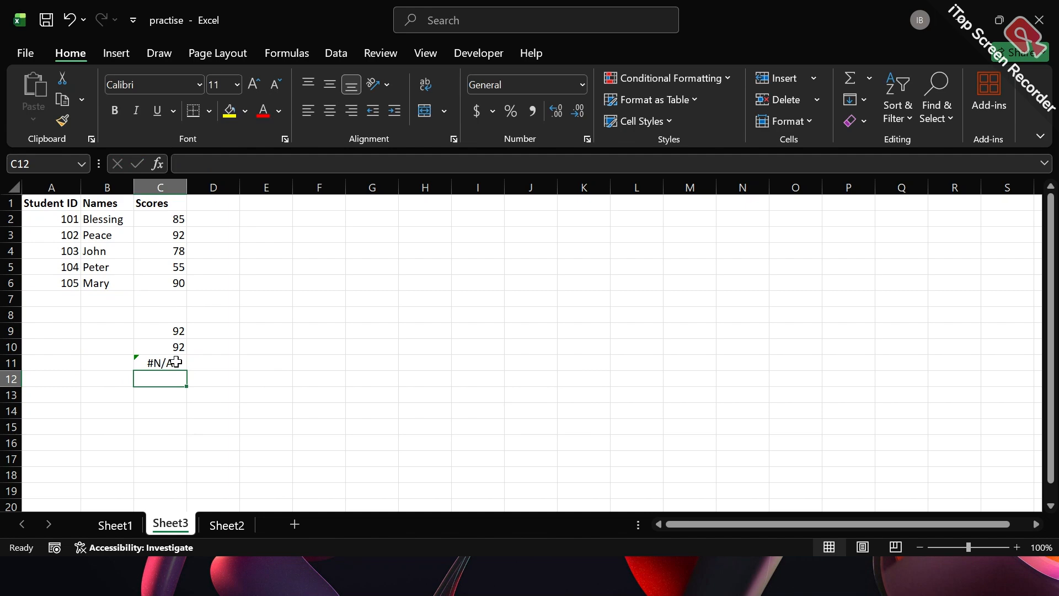
Enter student ID 103 in B11 as the lookup value for the formula in C11
{"action": "left_click", "coordinate": [110, 364]}
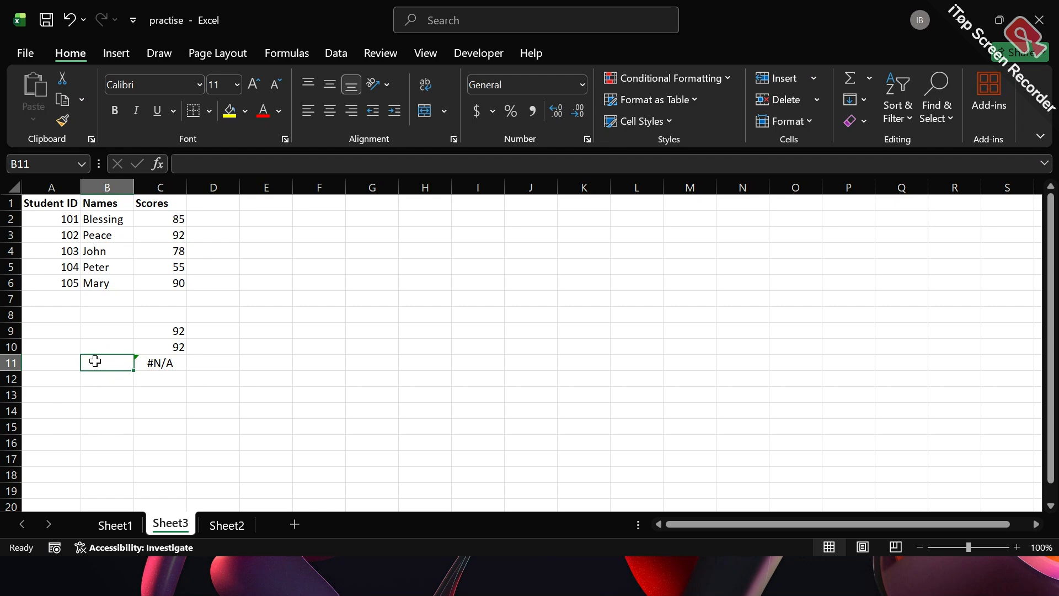
{"action": "type", "text": "103"}
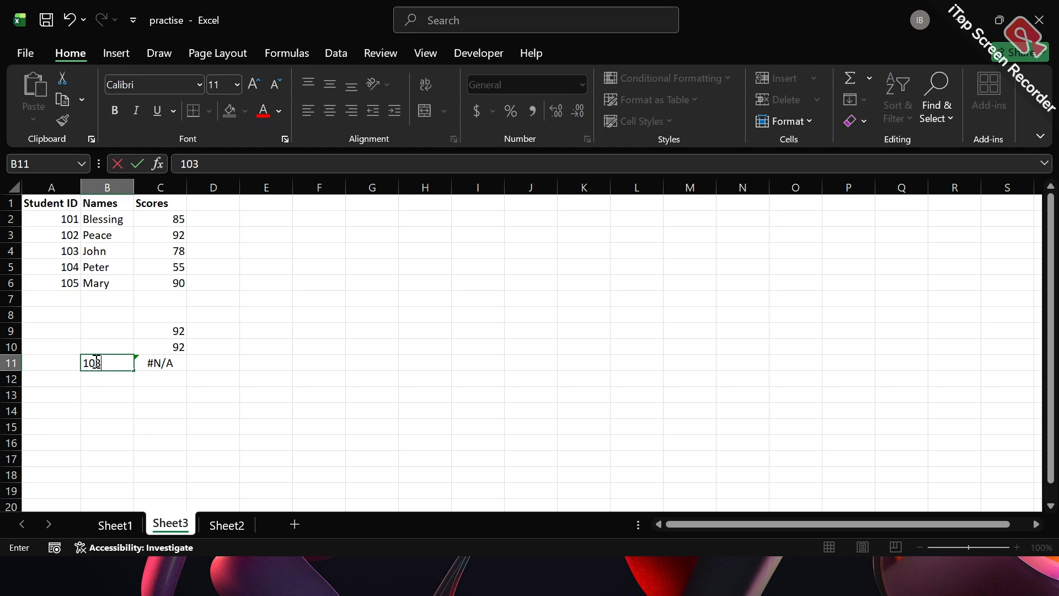
{"action": "key", "text": "Return"}
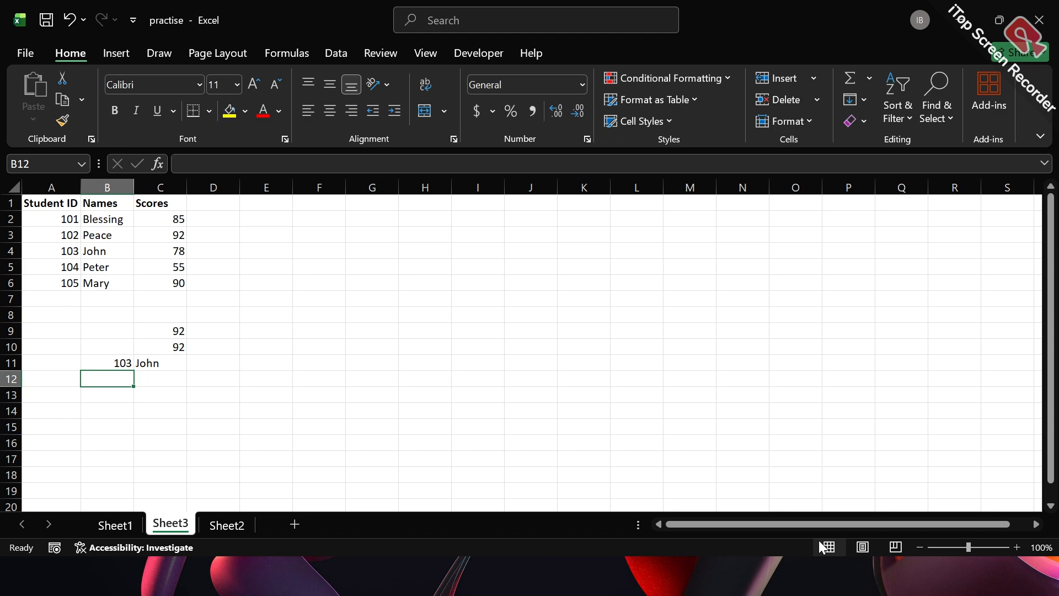
{"action": "key", "text": "Right"}
{"action": "key", "text": "Right"}
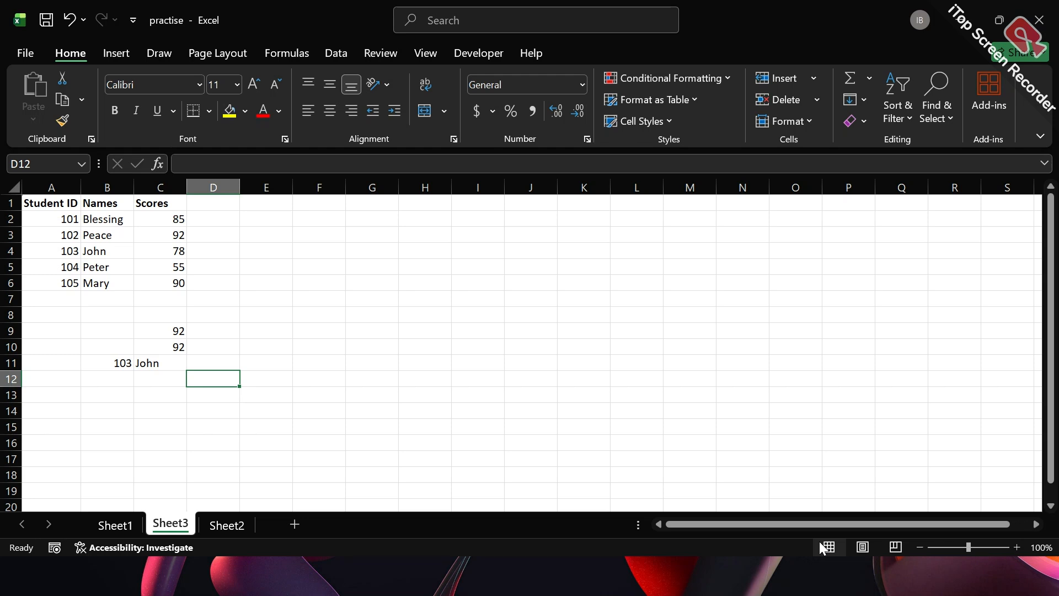
Clear the lookup ID in B11 and enter 103 again to rerun the name lookup
{"action": "left_click", "coordinate": [112, 363]}
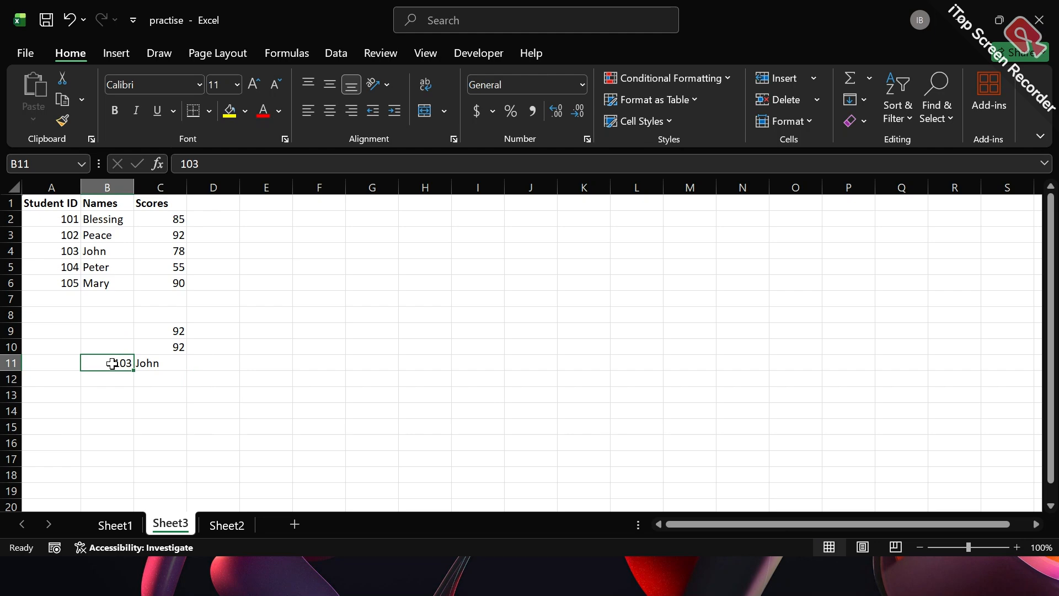
{"action": "key", "text": "Delete"}
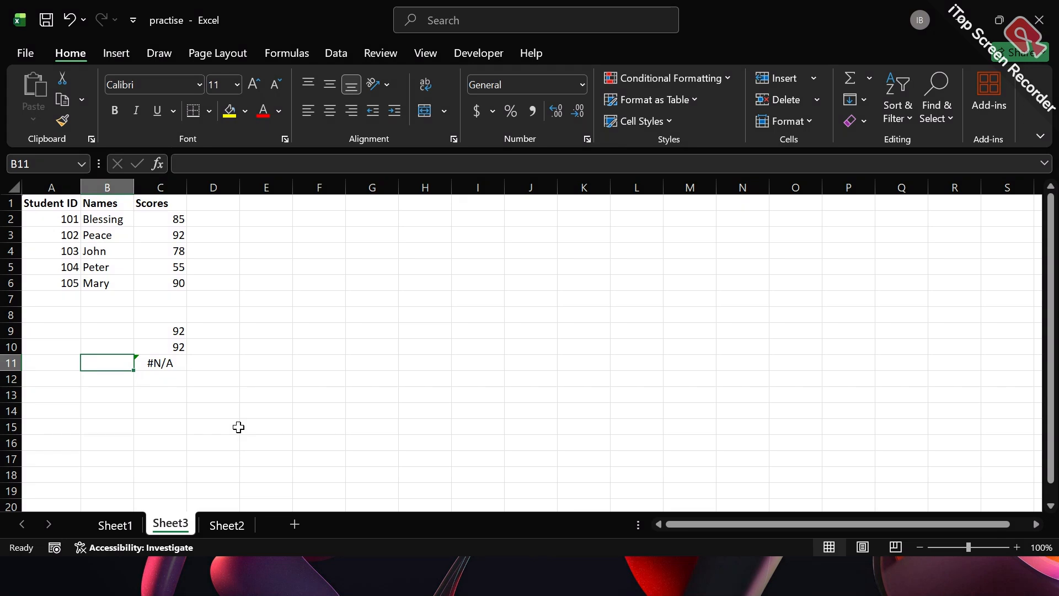
{"action": "type", "text": "103"}
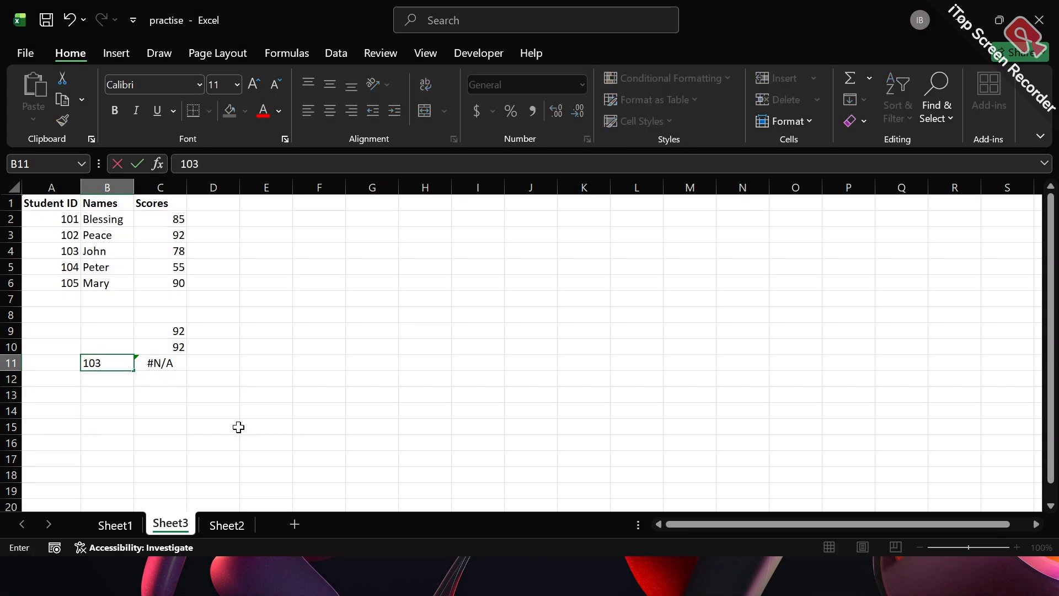
{"action": "key", "text": "Return"}
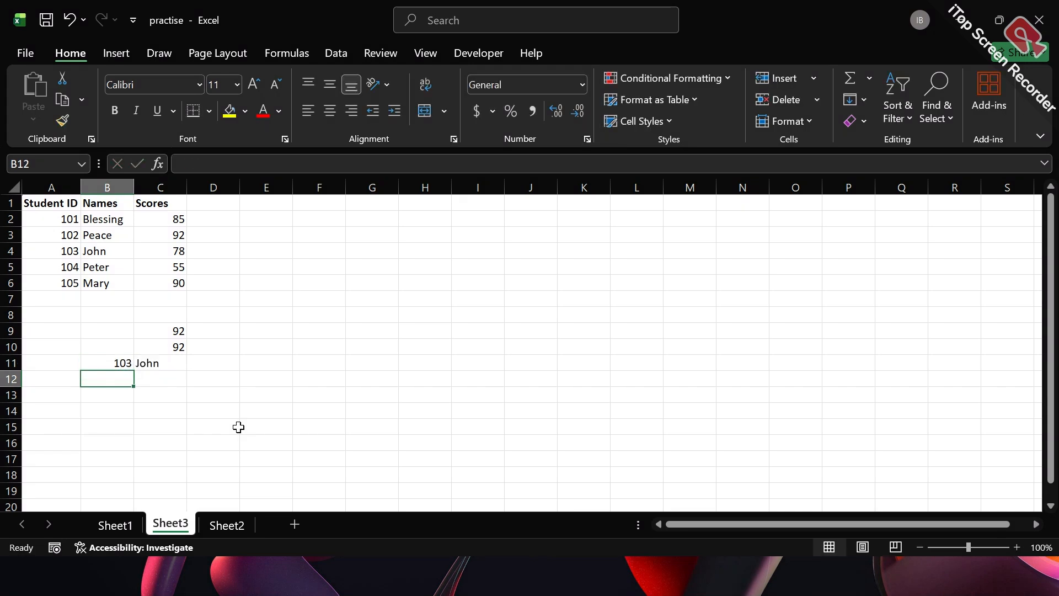
Start an XLOOKUP in C12 that looks up B12 in the student IDs A2:A6 and returns the name from B2:B6
{"action": "left_click", "coordinate": [158, 379]}
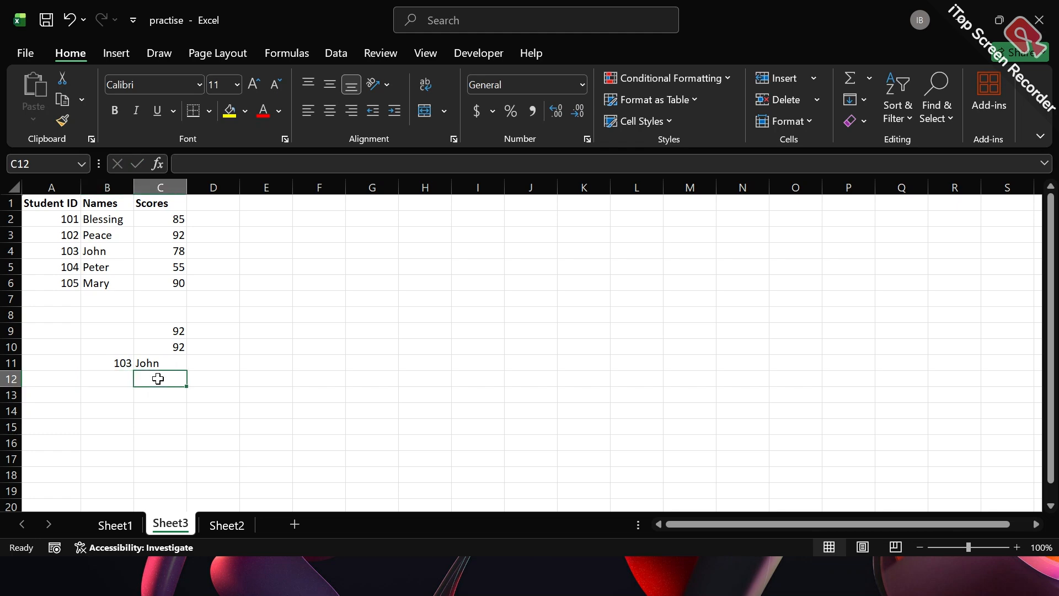
{"action": "type", "text": "="}
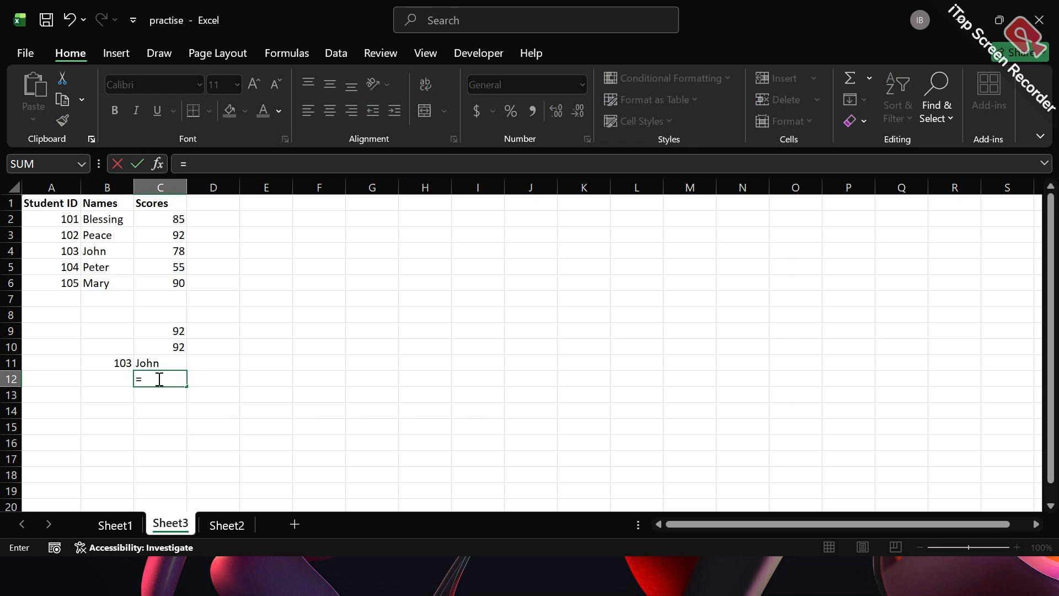
{"action": "type", "text": "x"}
{"action": "double_click", "coordinate": [168, 408]}
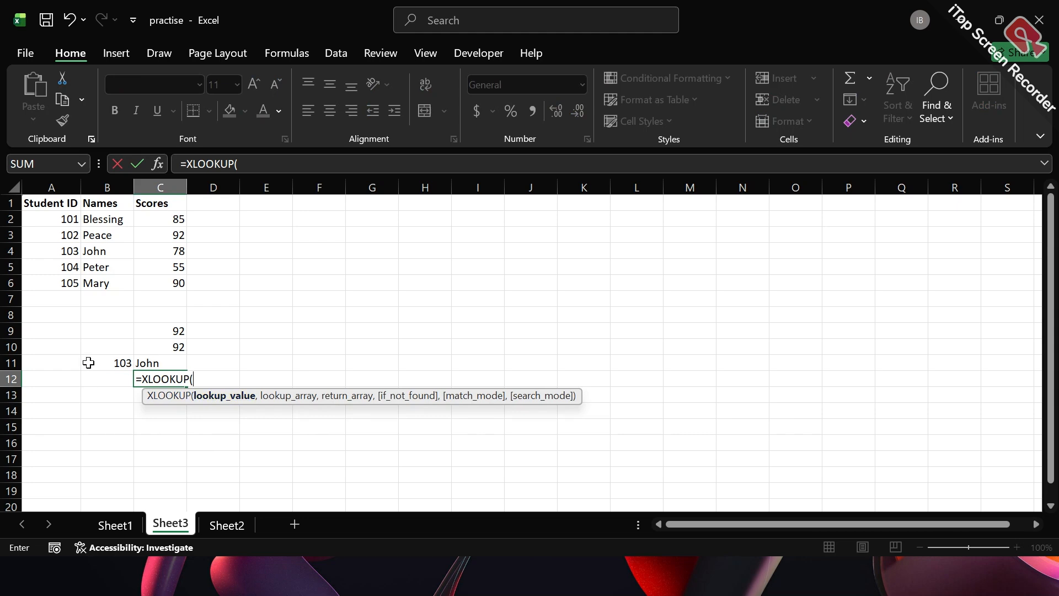
{"action": "left_click", "coordinate": [102, 378]}
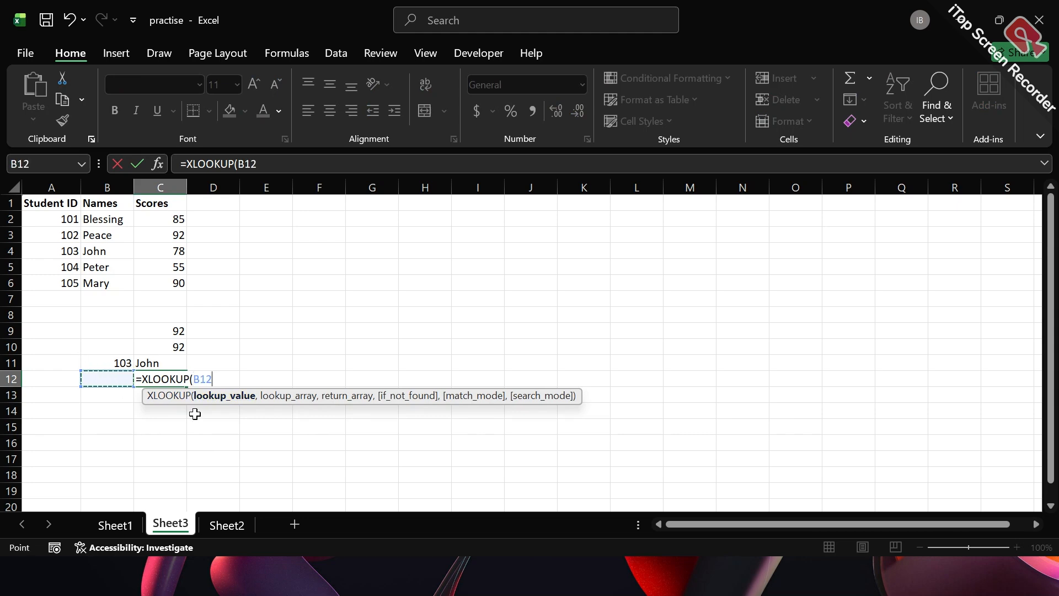
{"action": "type", "text": ","}
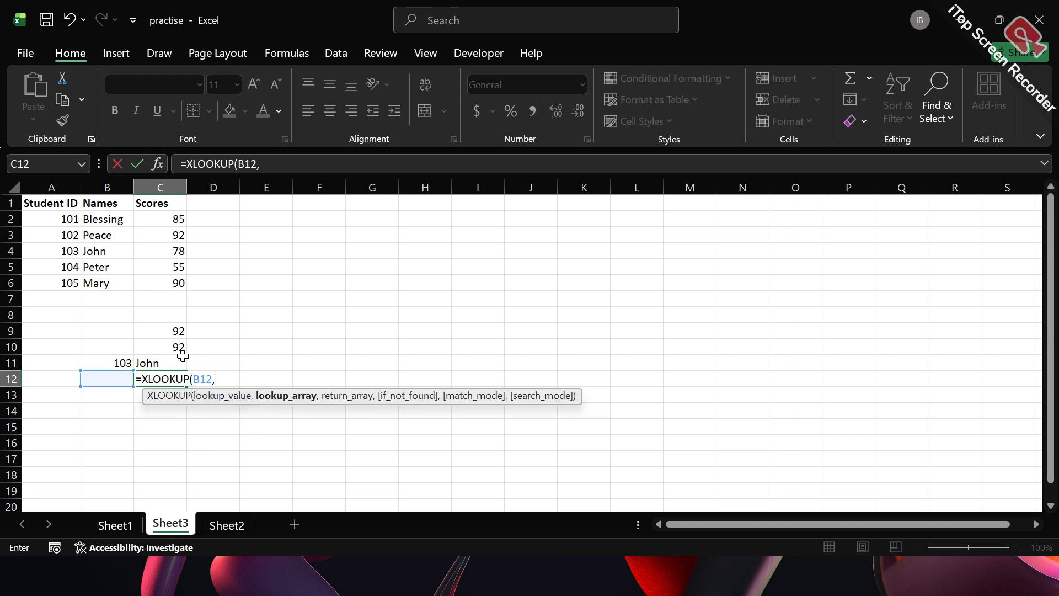
{"action": "left_click_drag", "start_coordinate": [69, 219], "coordinate": [65, 281]}
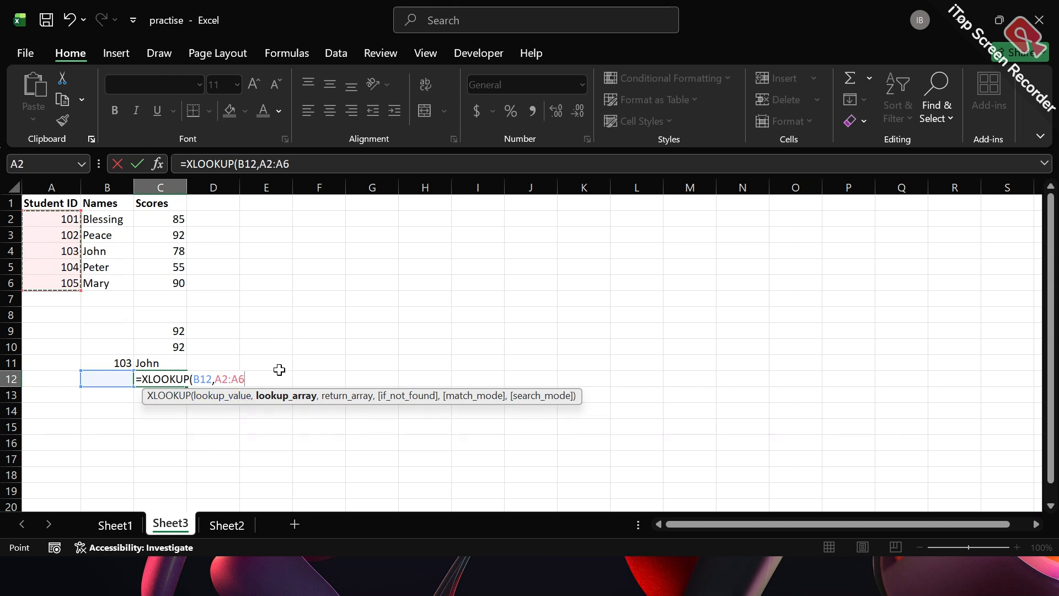
{"action": "type", "text": ","}
{"action": "left_click_drag", "start_coordinate": [113, 219], "coordinate": [109, 283]}
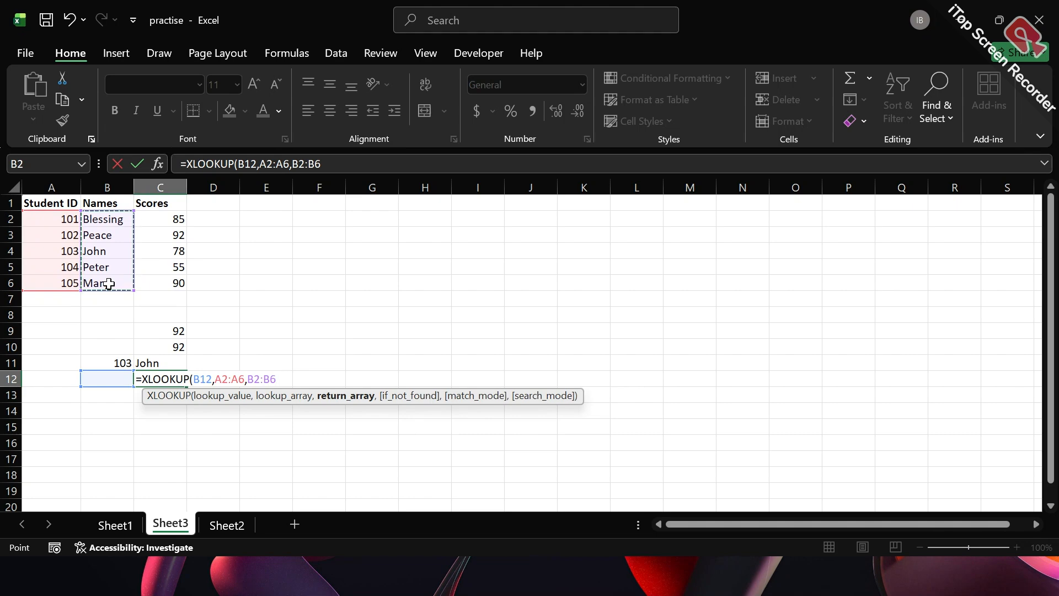
Add "Student Record not Found" as the if-not-found text of the C12 XLOOKUP and commit the formula
{"action": "type", "text": ","}
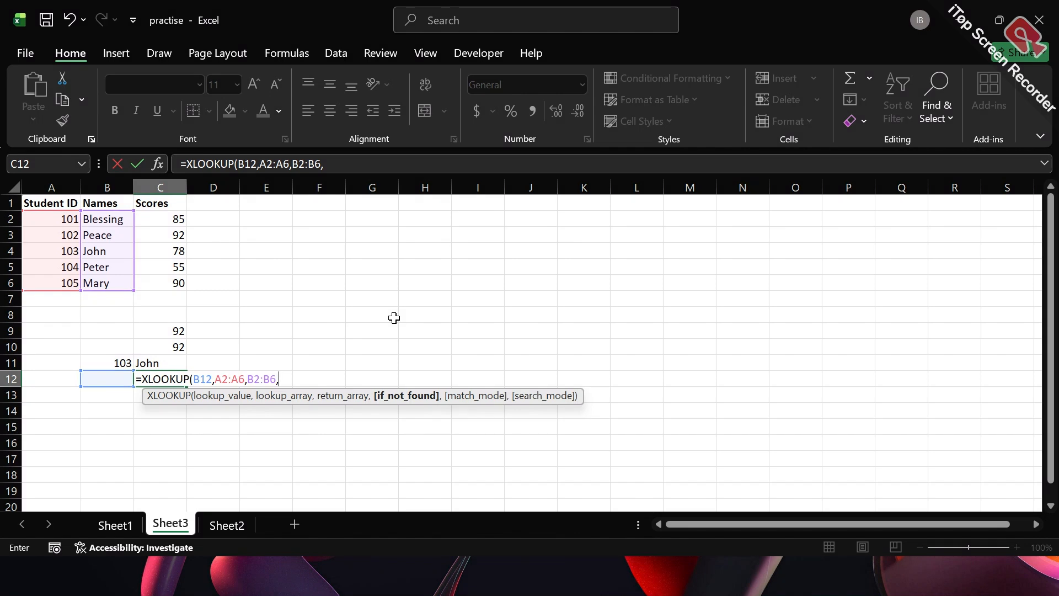
{"action": "type", "text": "\"Student Recor"}
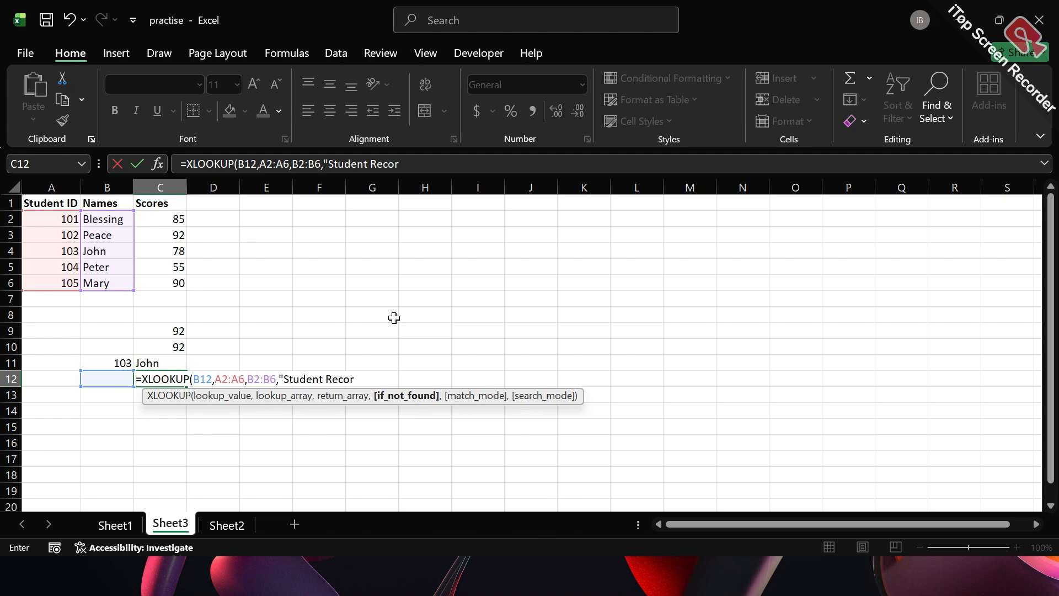
{"action": "type", "text": "d not Found"}
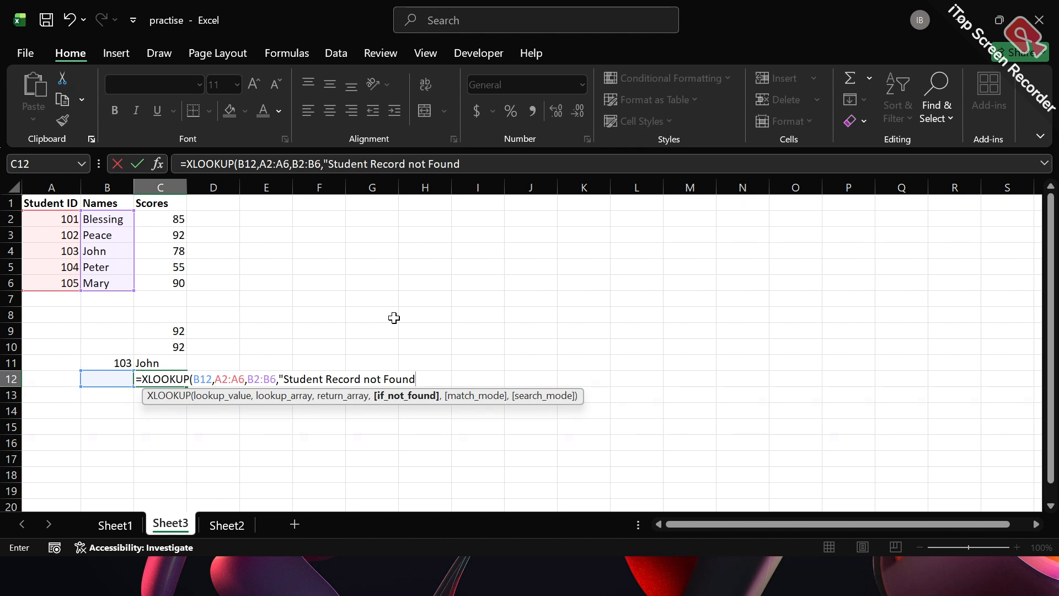
{"action": "type", "text": "\""}
{"action": "key", "text": "Return"}
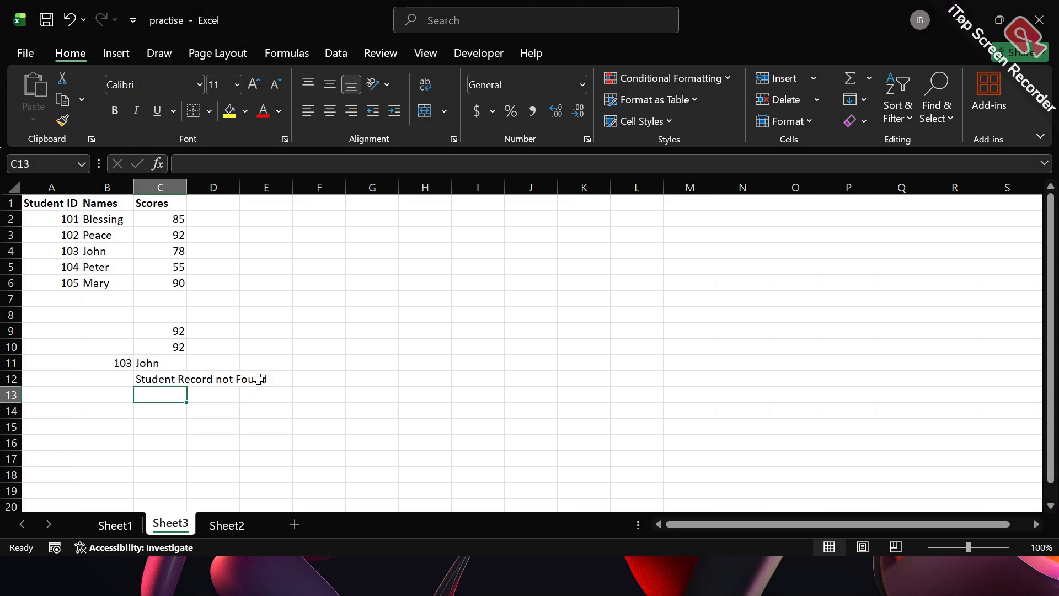
Enter student ID 105 in B12 as the lookup value for the formula in C12
{"action": "left_click", "coordinate": [114, 382]}
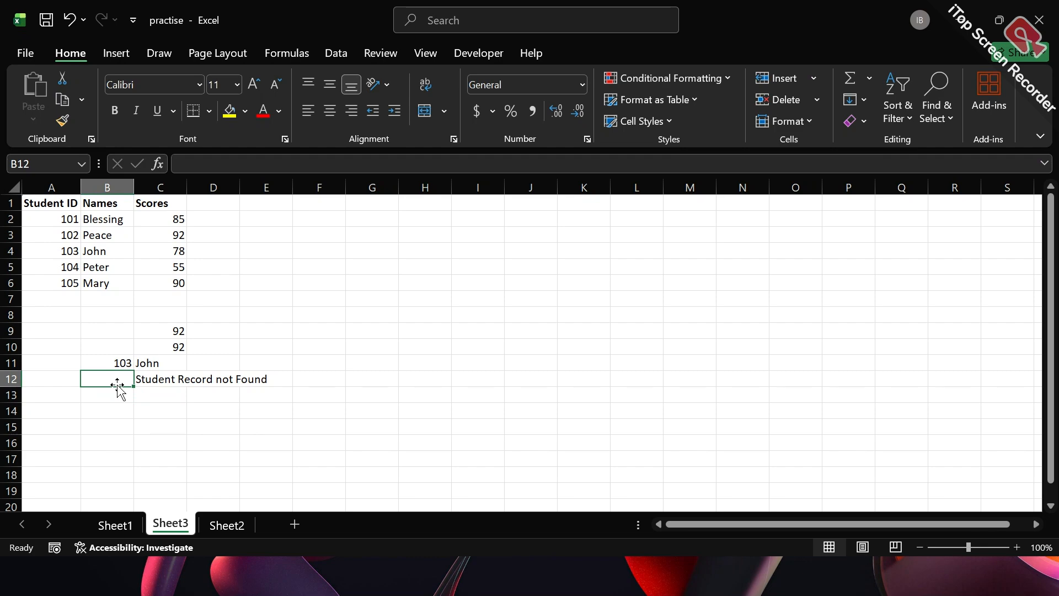
{"action": "type", "text": "1"}
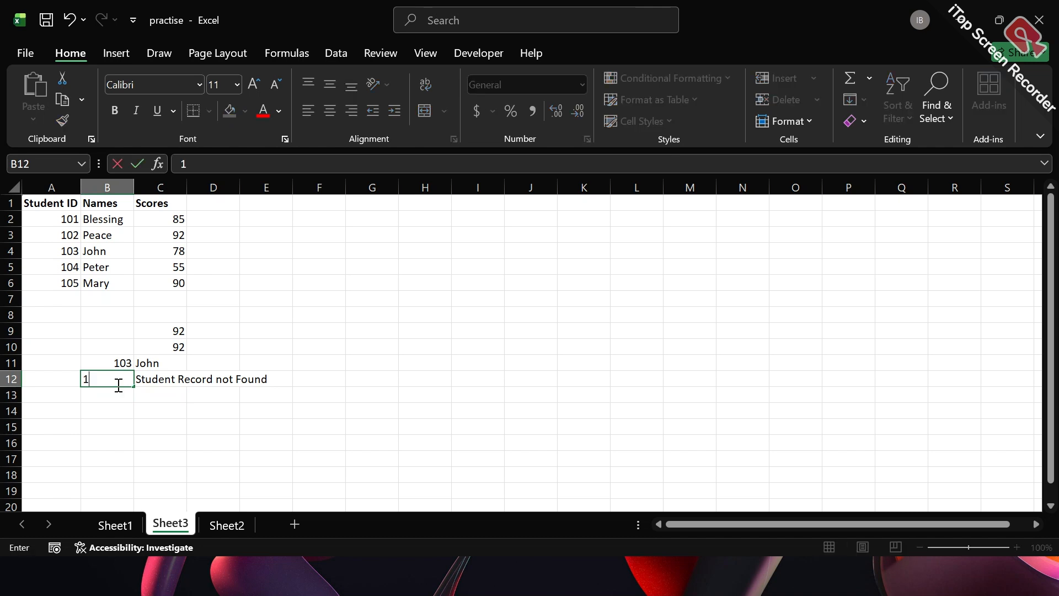
{"action": "type", "text": "05"}
{"action": "key", "text": "Return"}
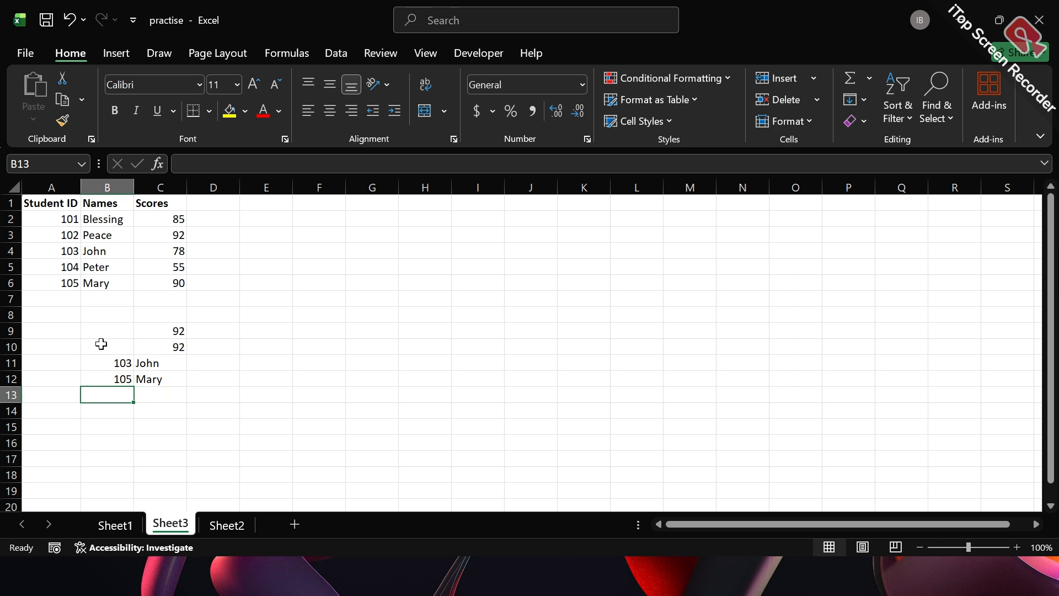
{"action": "left_click", "coordinate": [120, 412]}
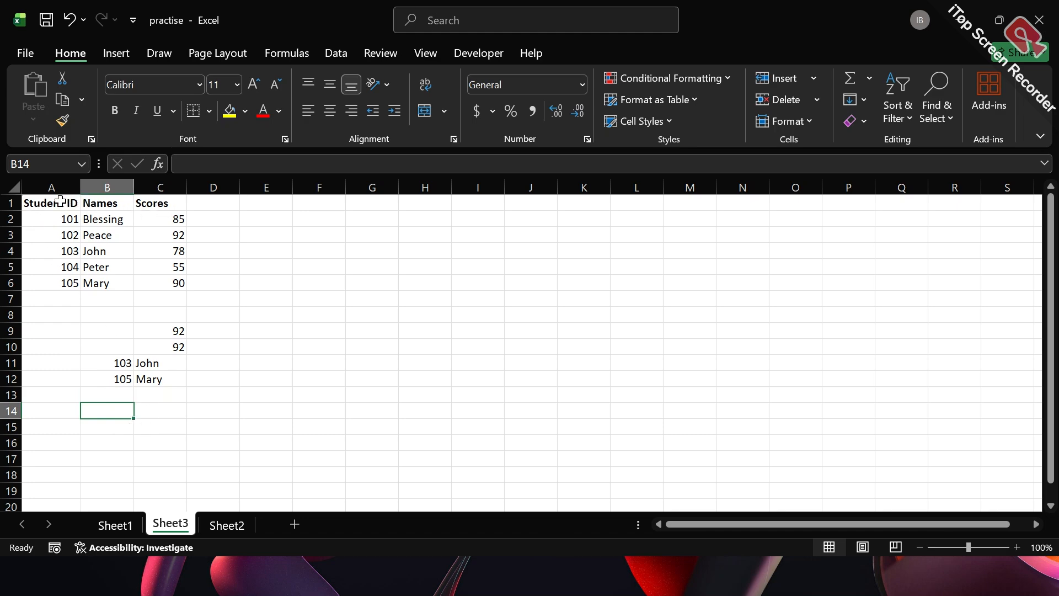
{"action": "left_click_drag", "start_coordinate": [40, 203], "coordinate": [151, 204]}
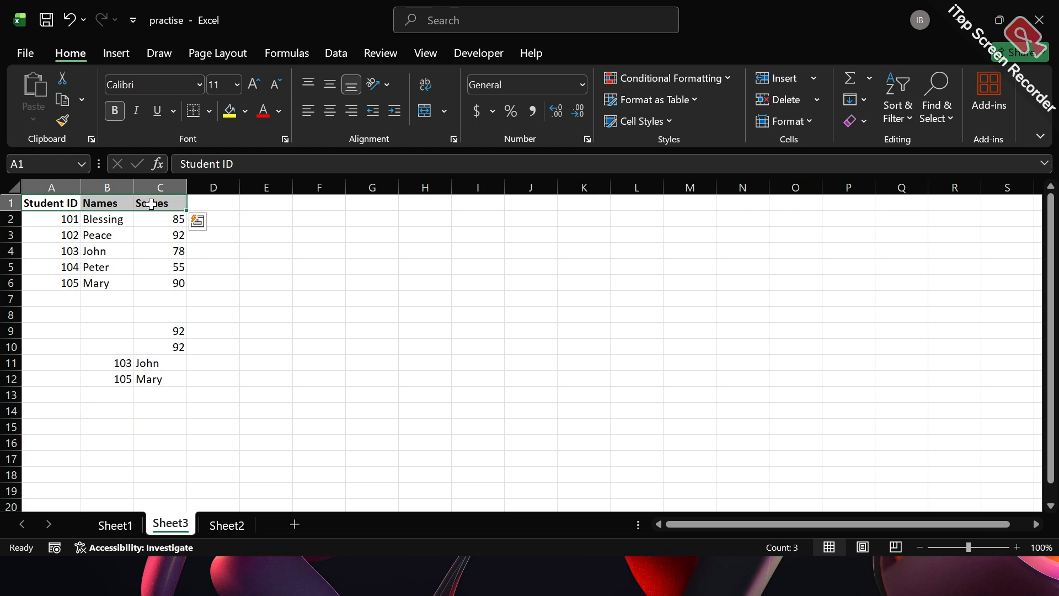
{"action": "key", "text": "ctrl+q"}
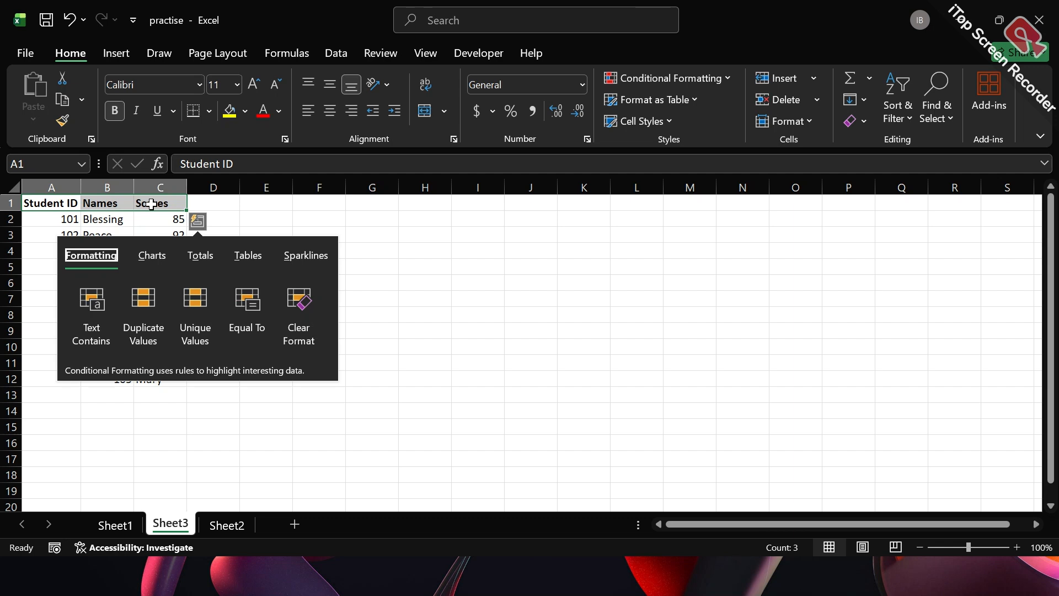
{"action": "left_click", "coordinate": [335, 222]}
Copy the headers in A1:C1 and paste them transposed as row labels starting at A14
{"action": "left_click_drag", "start_coordinate": [42, 203], "coordinate": [150, 206]}
{"action": "key", "text": "ctrl+c"}
{"action": "key", "text": "ctrl+q"}
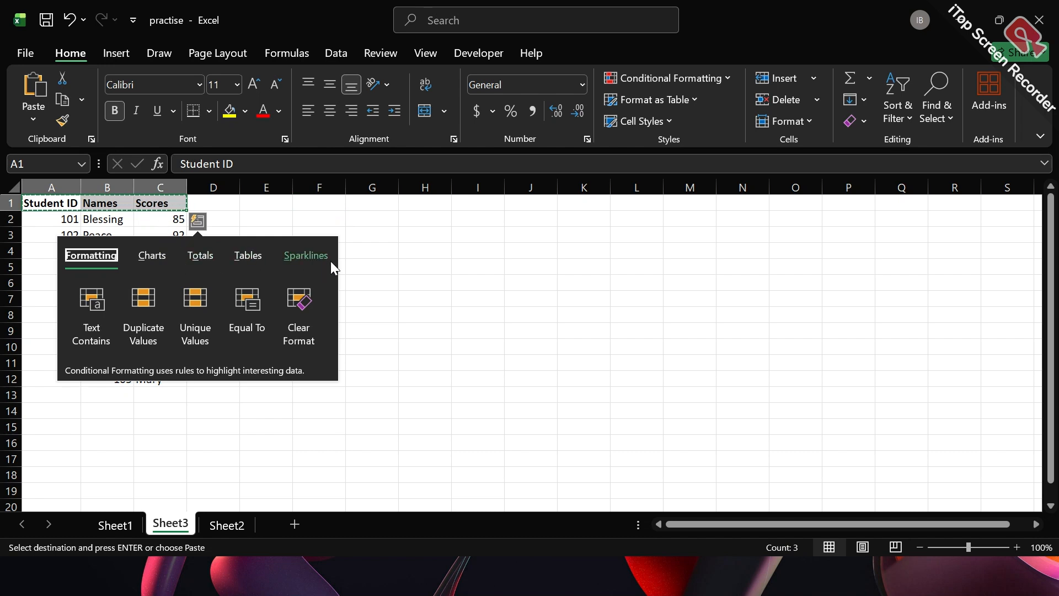
{"action": "left_click", "coordinate": [375, 281]}
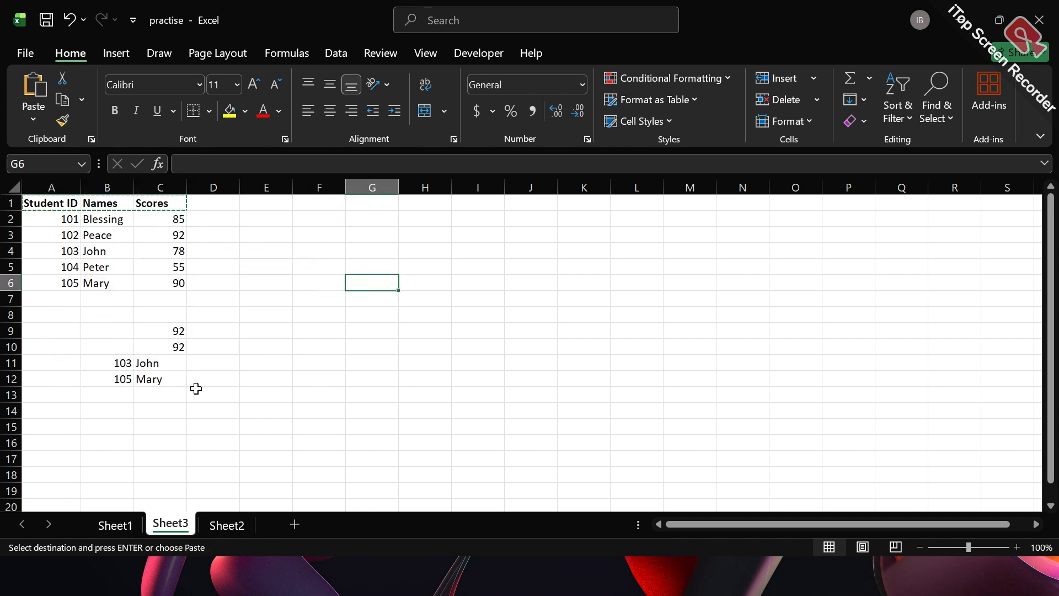
{"action": "left_click", "coordinate": [59, 410]}
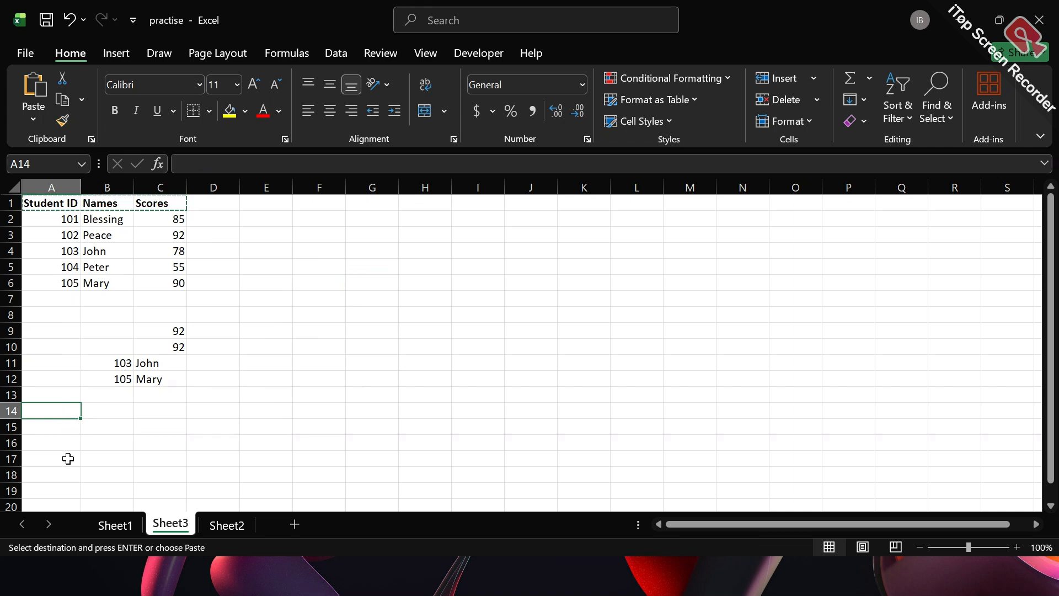
{"action": "left_click", "coordinate": [37, 121]}
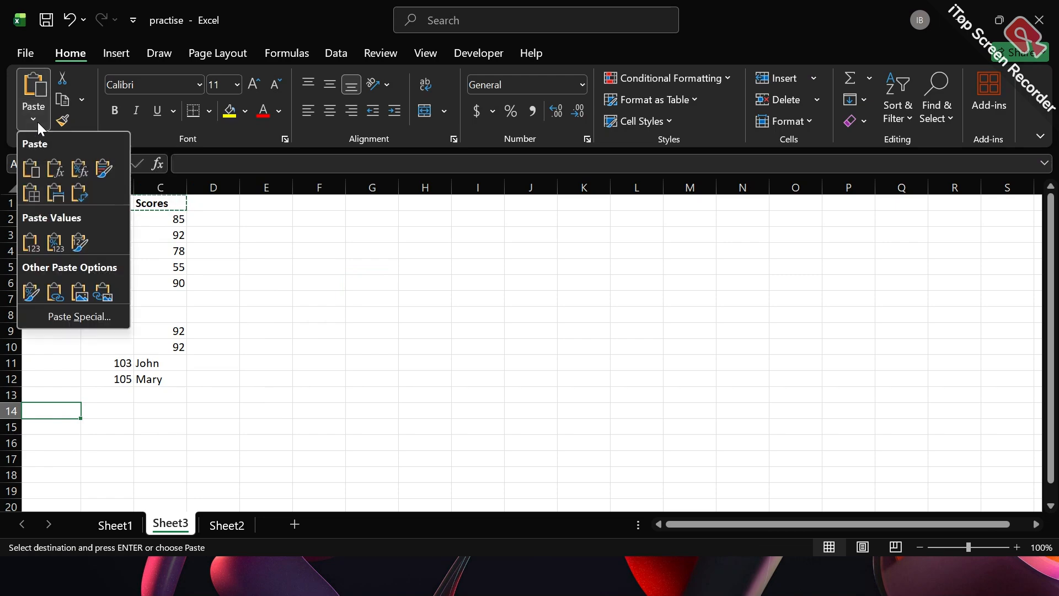
{"action": "left_click", "coordinate": [82, 194]}
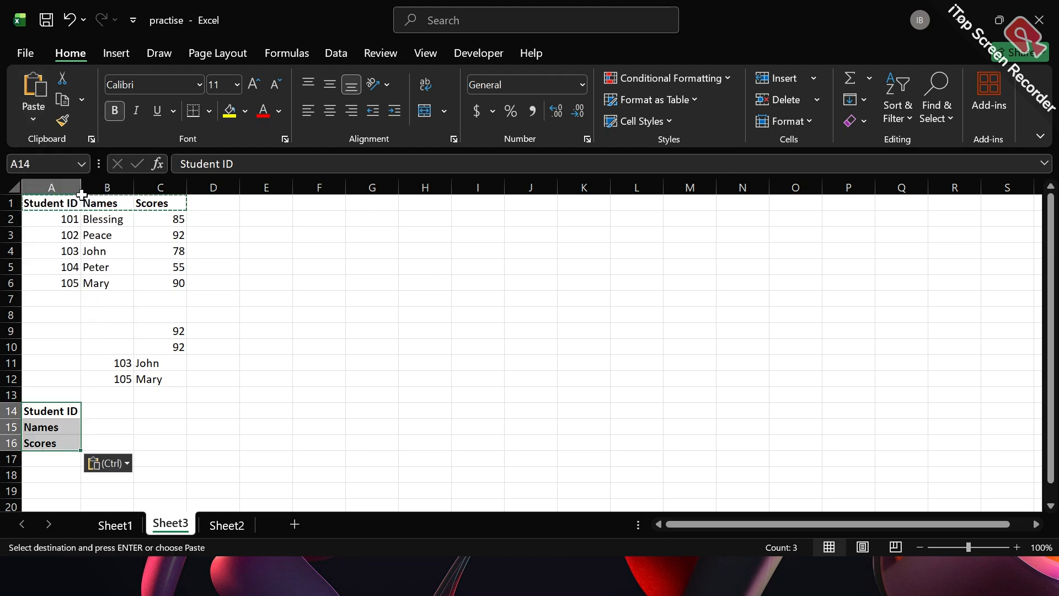
{"action": "left_click", "coordinate": [106, 411]}
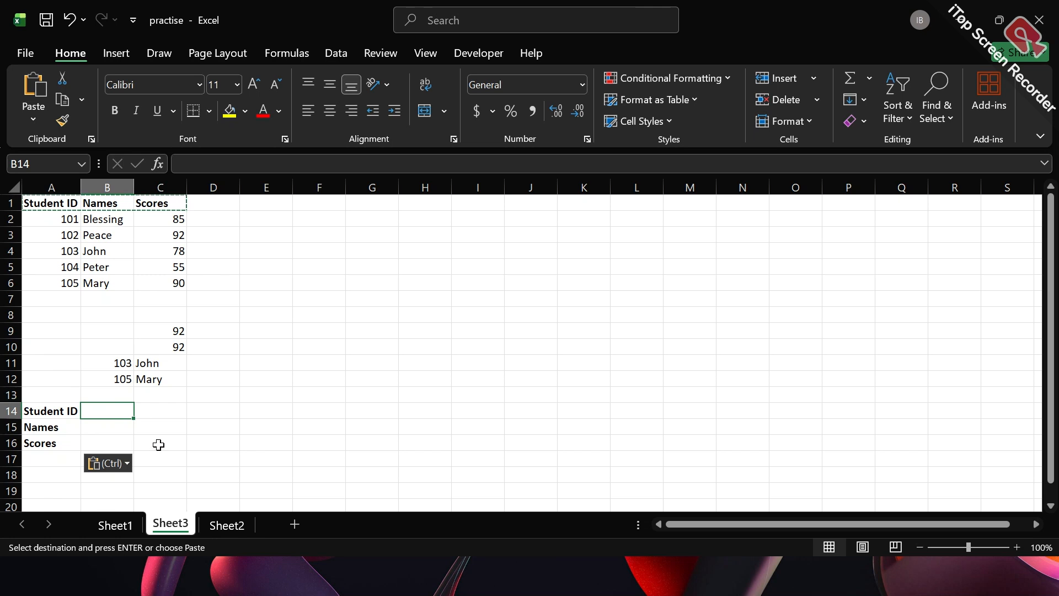
{"action": "left_click_drag", "start_coordinate": [208, 456], "coordinate": [116, 428]}
{"action": "left_click", "coordinate": [118, 431]}
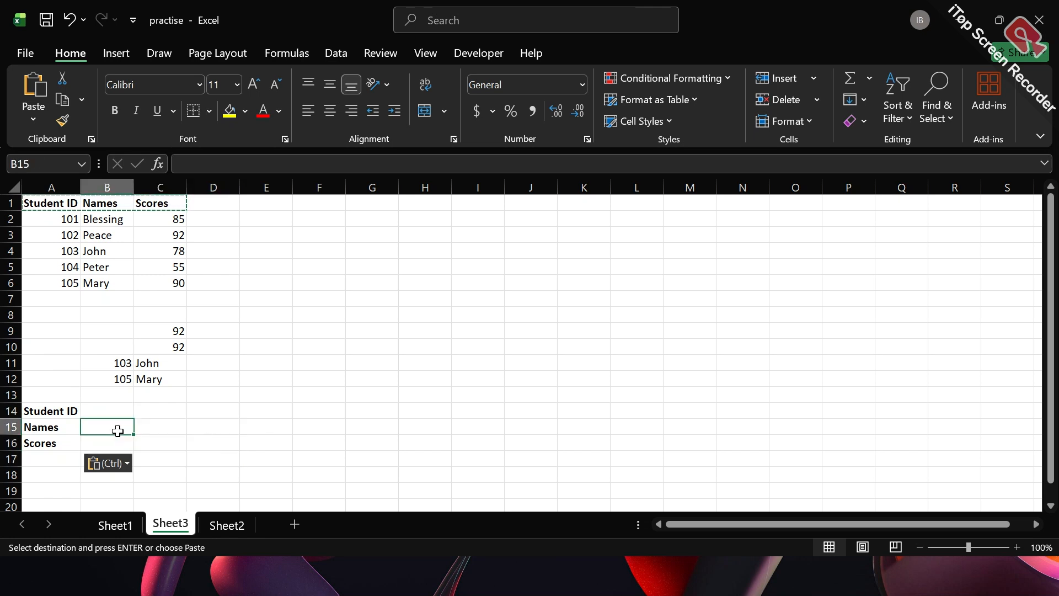
{"action": "left_click", "coordinate": [117, 413]}
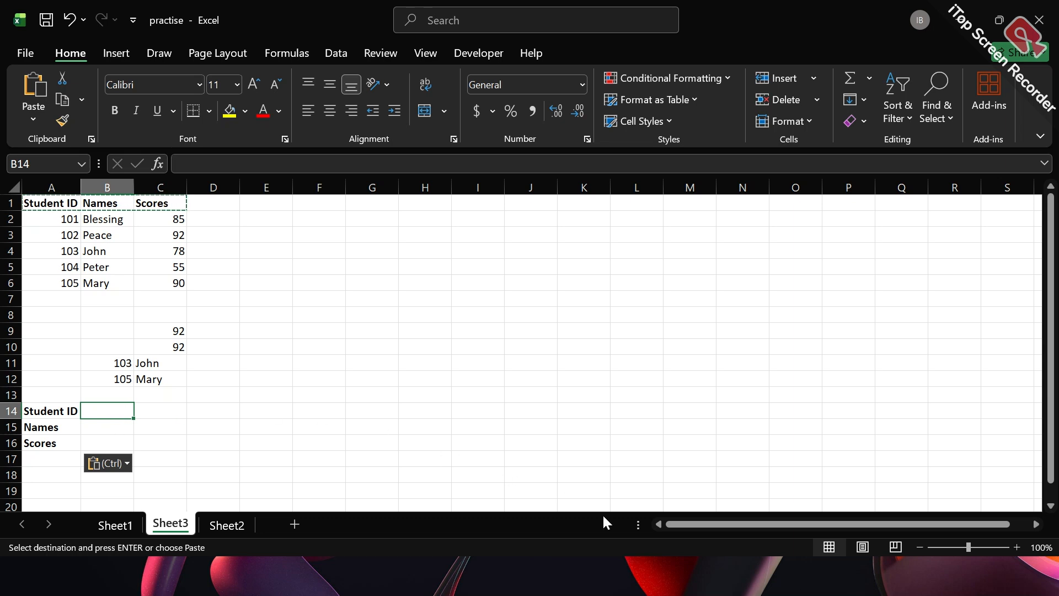
Start an XLOOKUP in B15 that looks up B14 in the student IDs A2:A6 and returns the name from B2:B6
{"action": "key", "text": "Escape"}
{"action": "key", "text": "Down"}
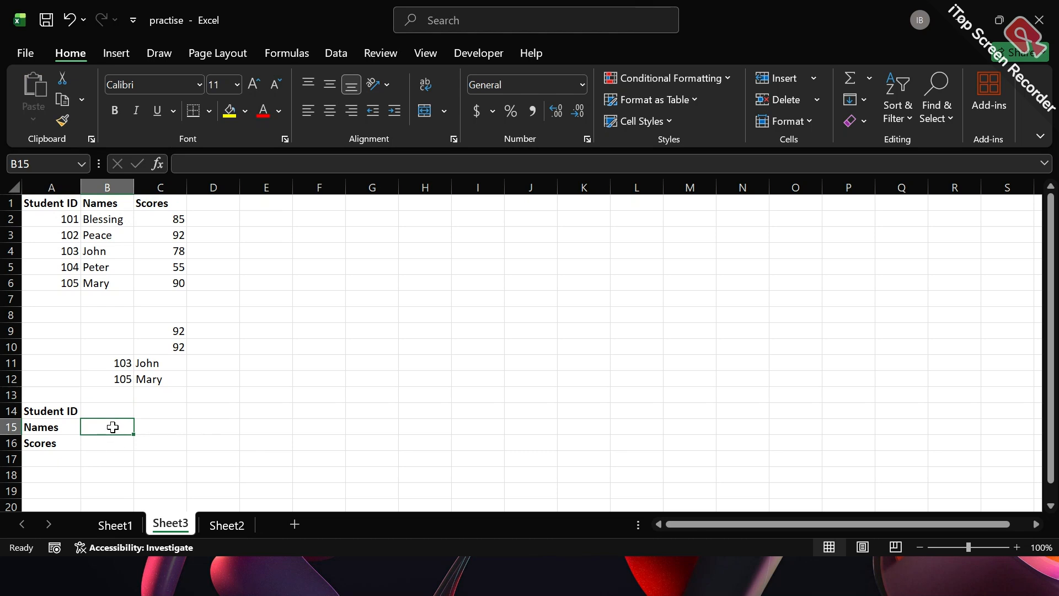
{"action": "type", "text": "="}
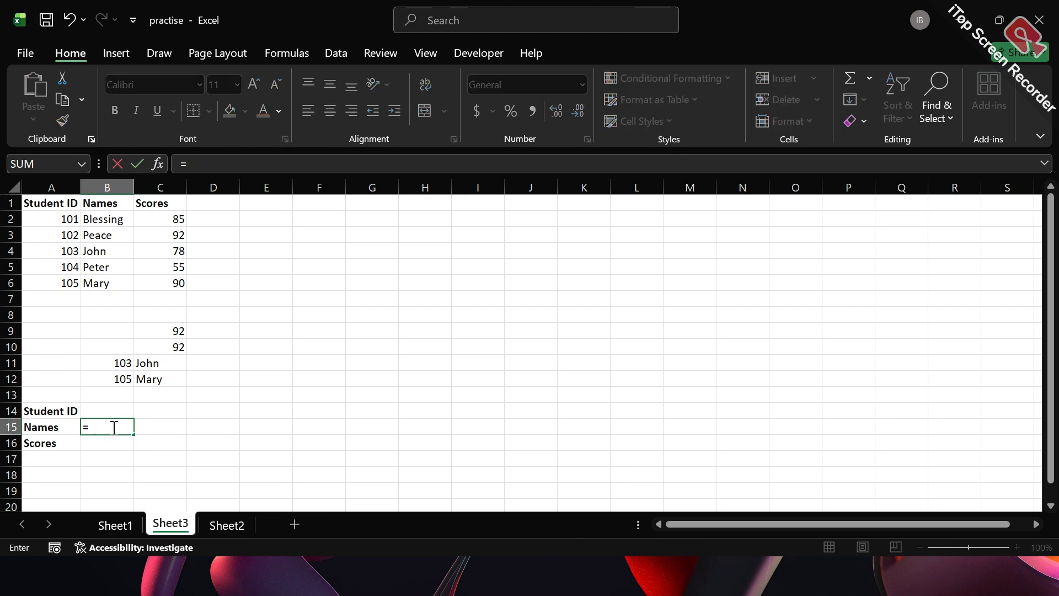
{"action": "type", "text": "x"}
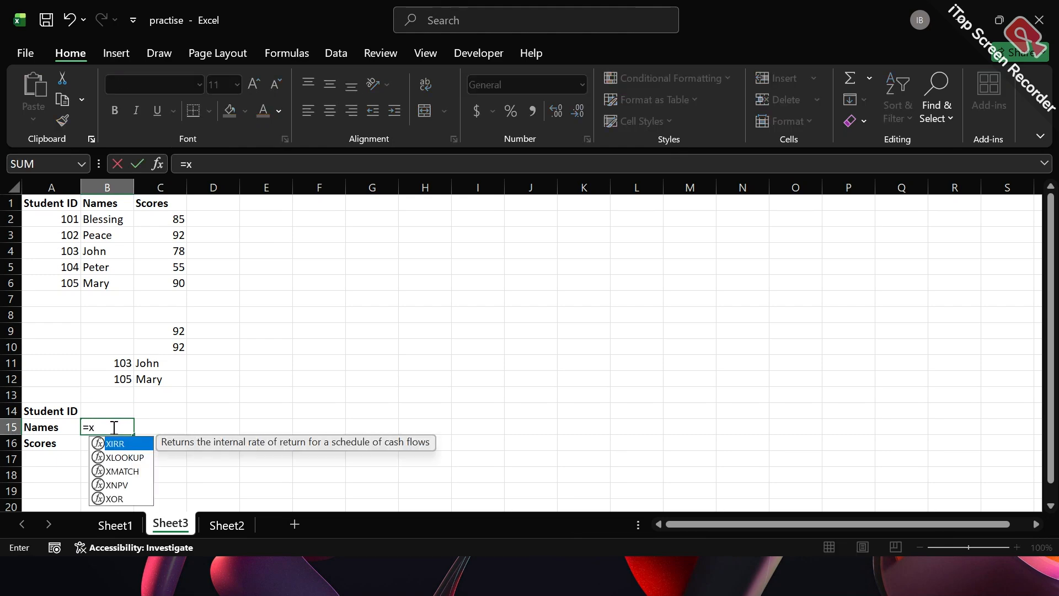
{"action": "double_click", "coordinate": [124, 458]}
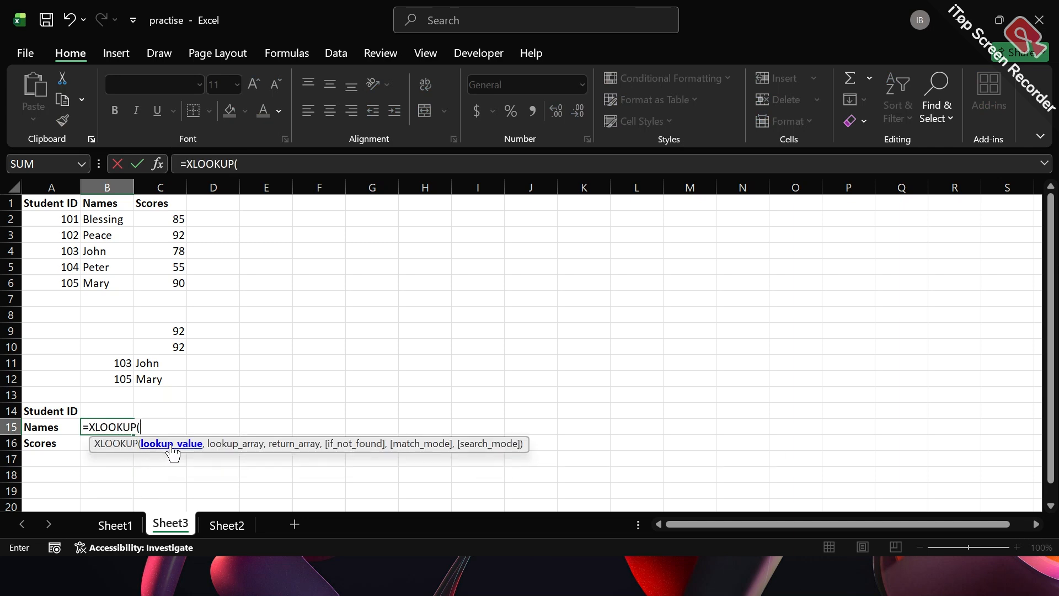
{"action": "left_click", "coordinate": [118, 411]}
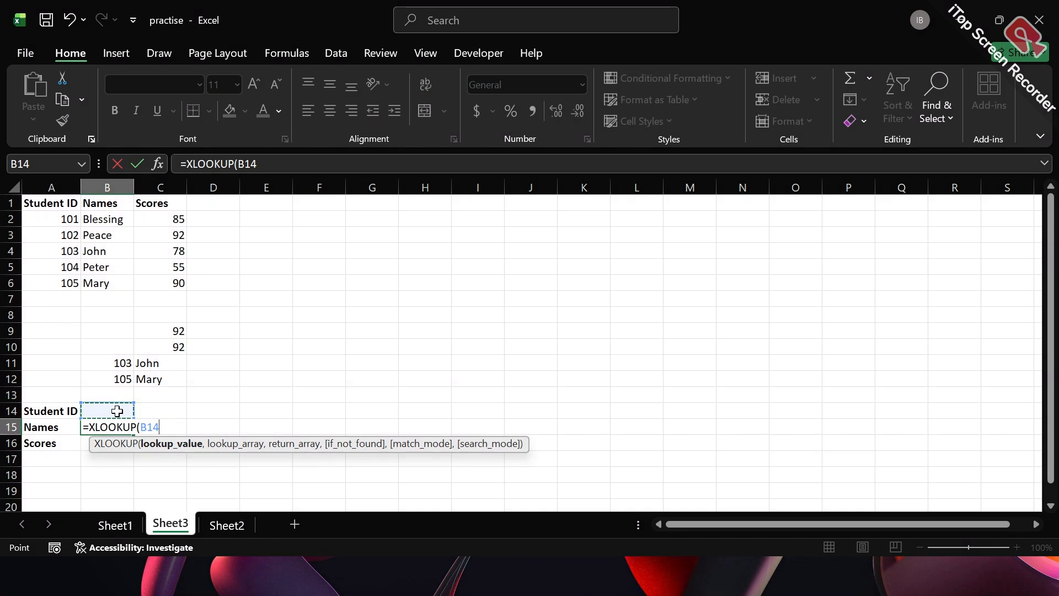
{"action": "type", "text": ","}
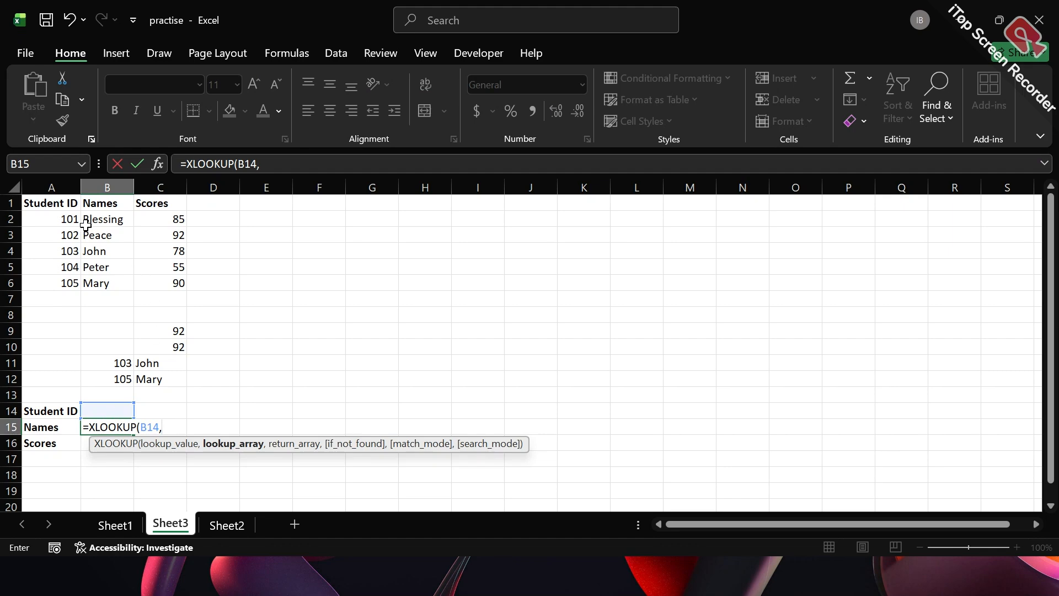
{"action": "left_click_drag", "start_coordinate": [66, 219], "coordinate": [64, 280]}
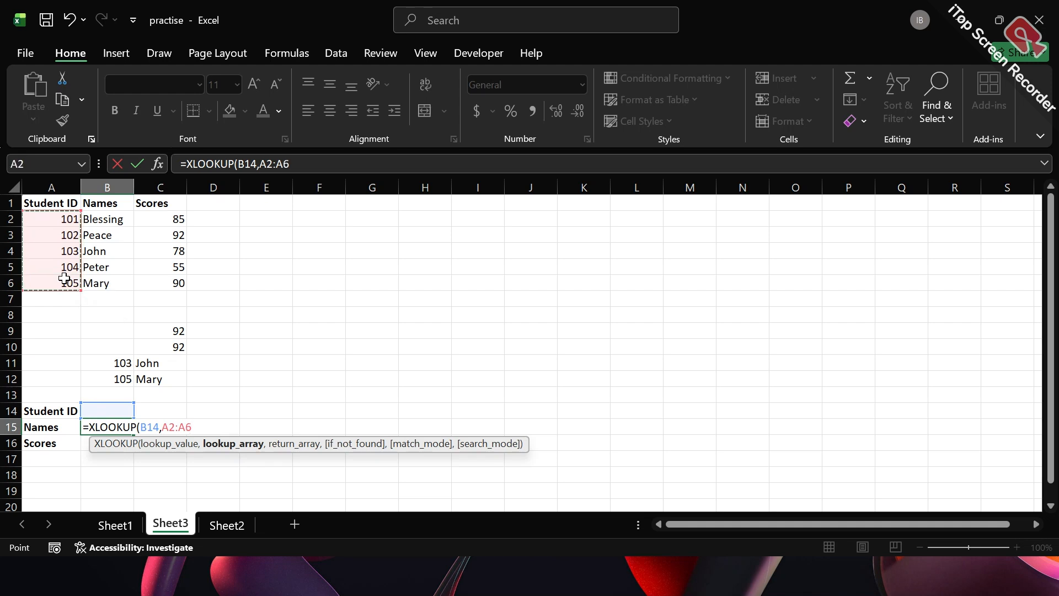
{"action": "type", "text": ","}
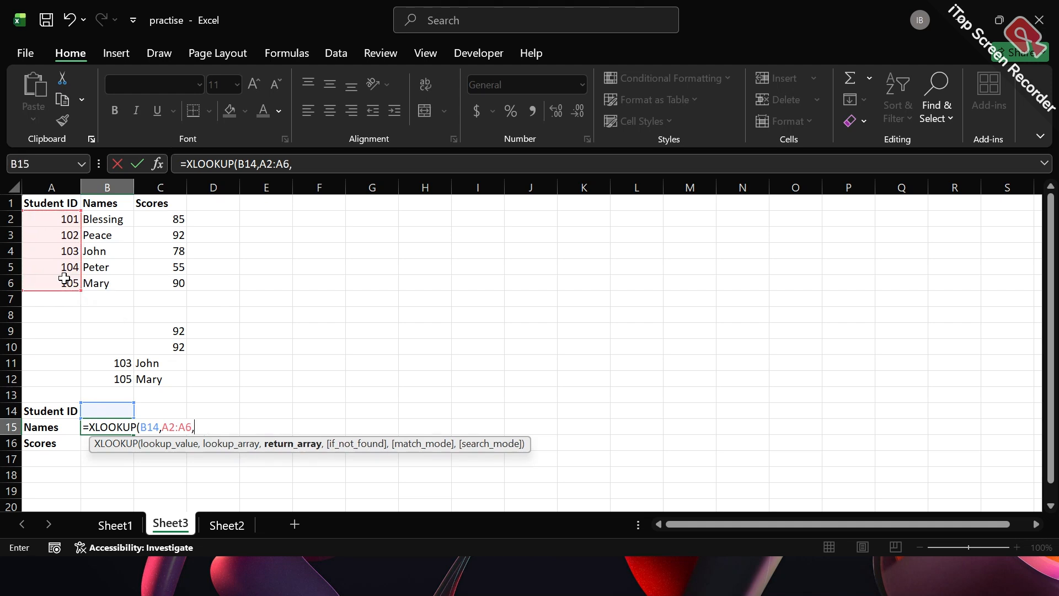
{"action": "left_click", "coordinate": [107, 222]}
{"action": "left_click_drag", "start_coordinate": [100, 279], "coordinate": [100, 279]}
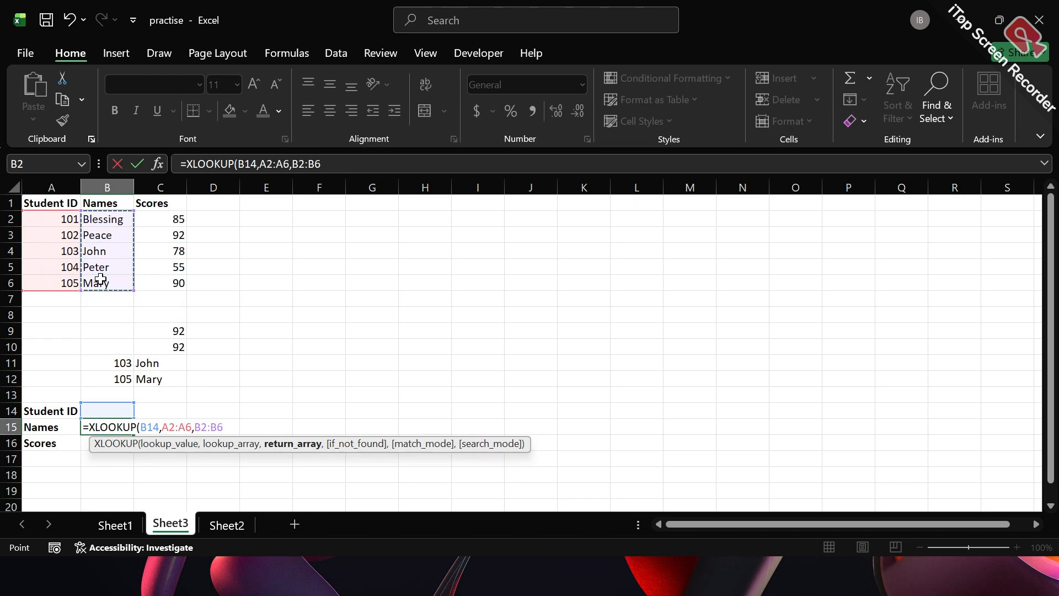
Add "Student Record not Found" as the if-not-found text of the B15 XLOOKUP and commit the formula
{"action": "type", "text": ","}
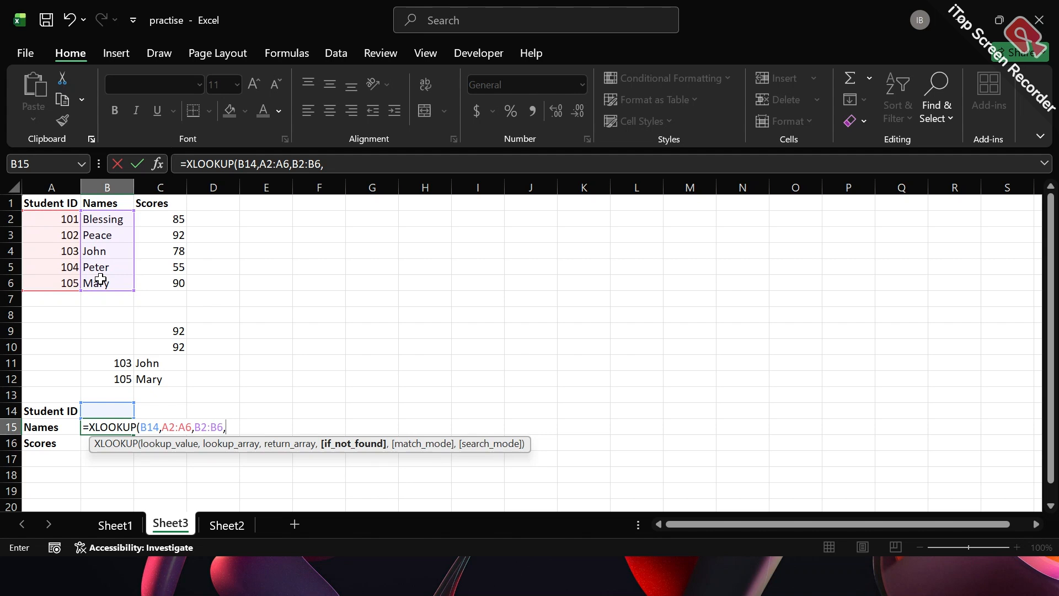
{"action": "type", "text": "\"Student R"}
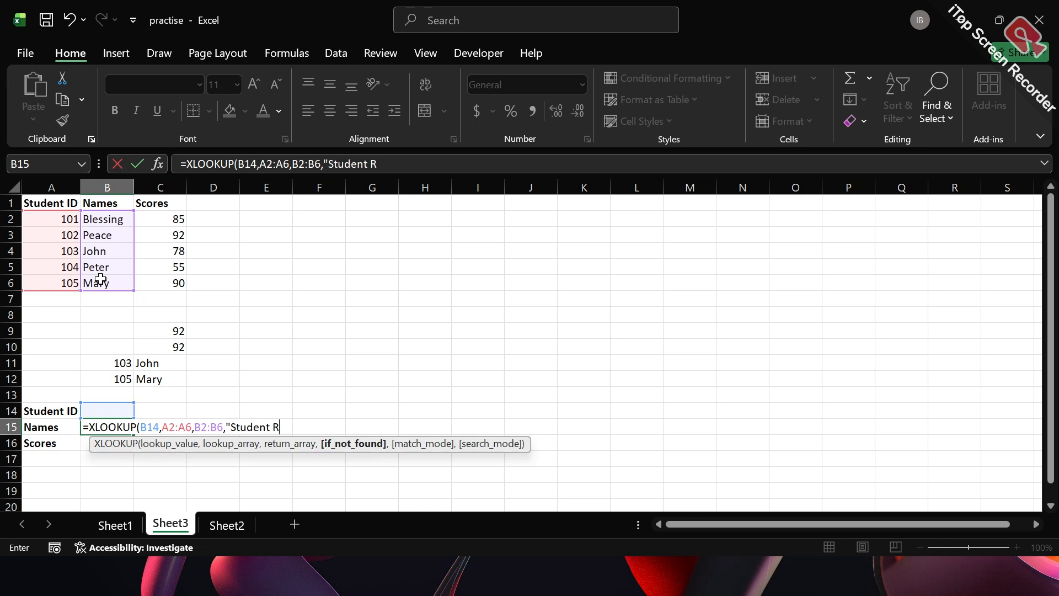
{"action": "type", "text": "ecord not Found"}
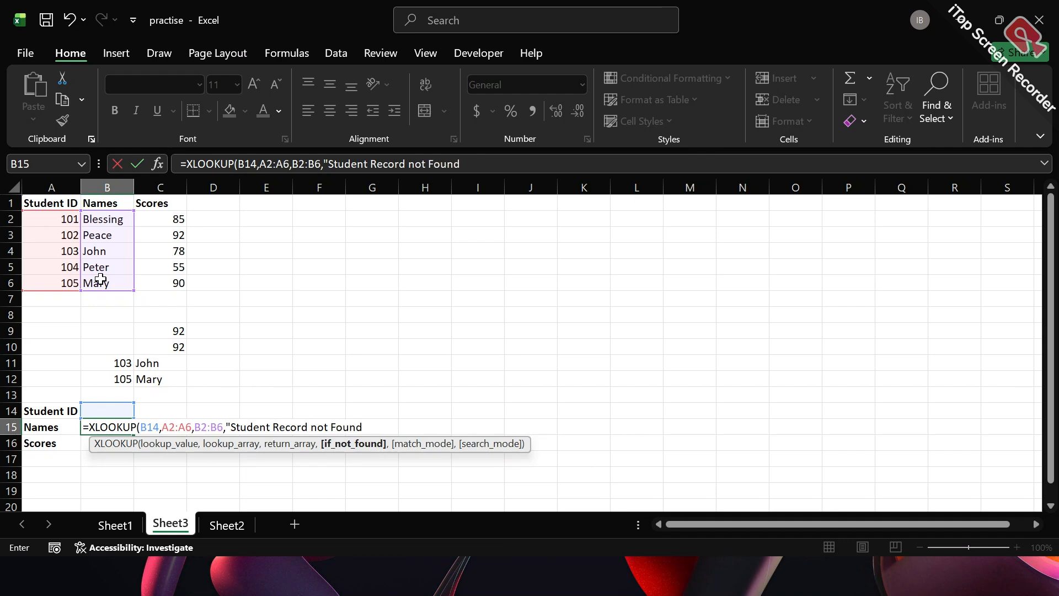
{"action": "type", "text": "\""}
{"action": "key", "text": "Return"}
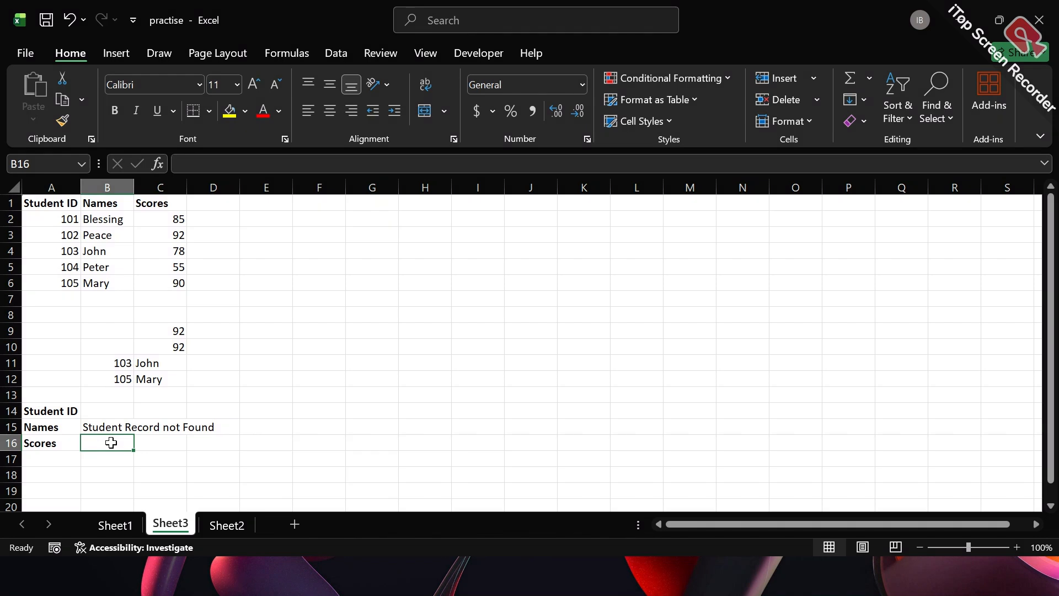
Start an XLOOKUP in B16 that looks up B14 in the student IDs A2:A6 and returns the score from C2:C6
{"action": "type", "text": "="}
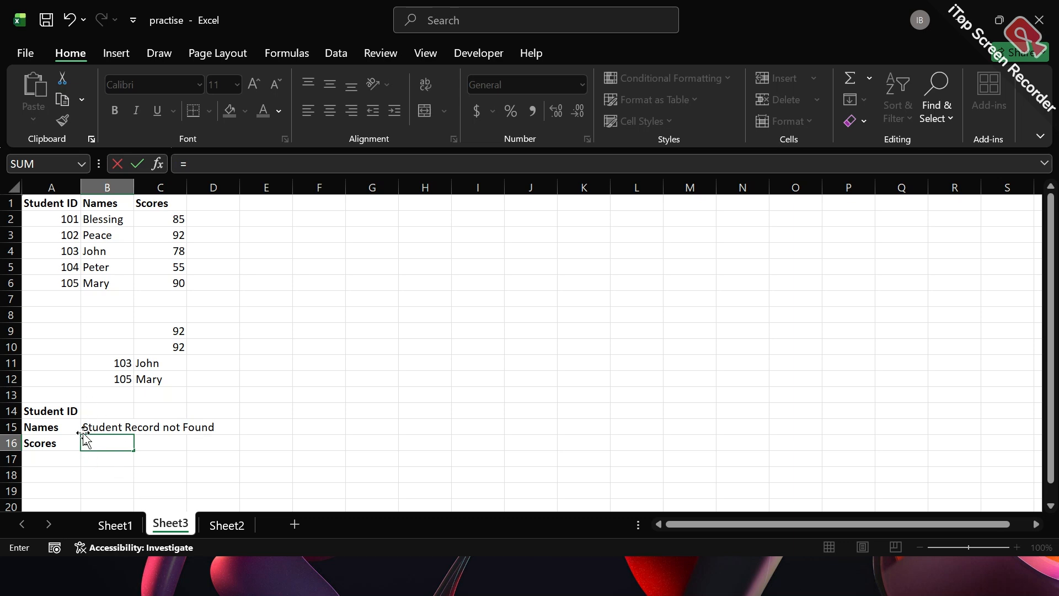
{"action": "type", "text": "x"}
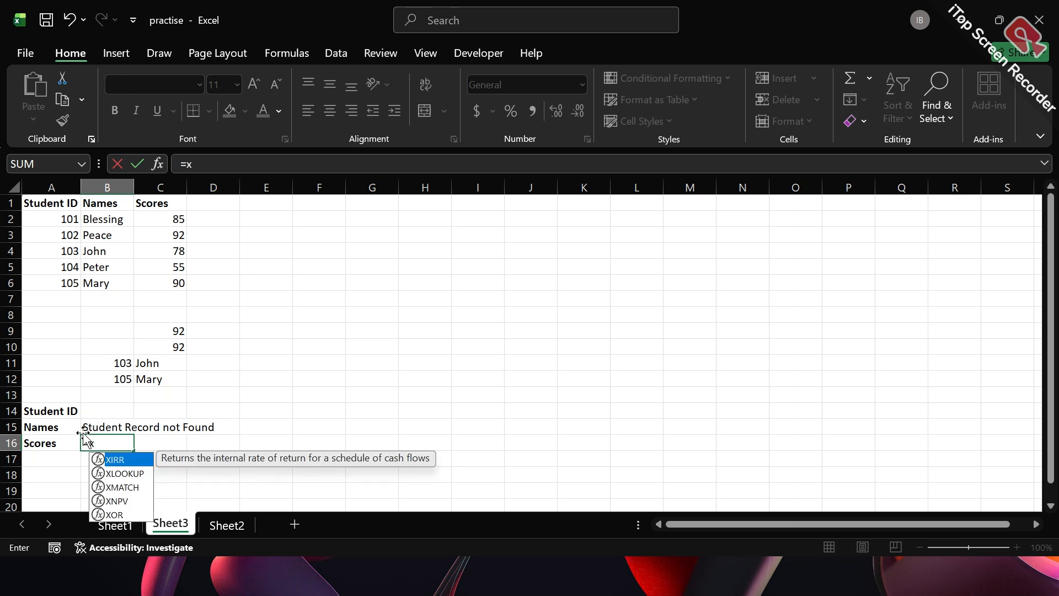
{"action": "double_click", "coordinate": [127, 472]}
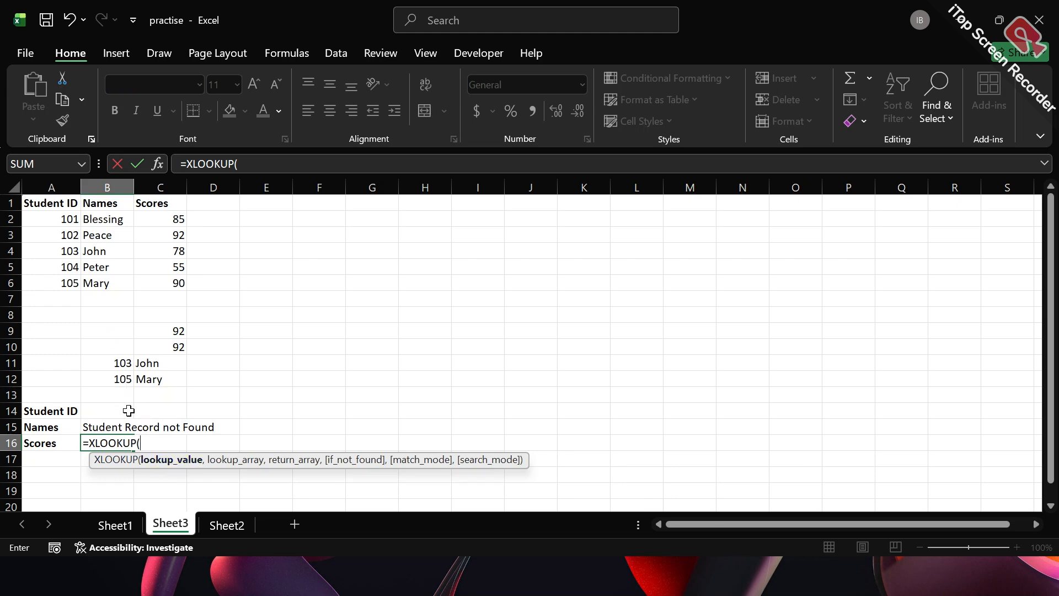
{"action": "left_click", "coordinate": [102, 410]}
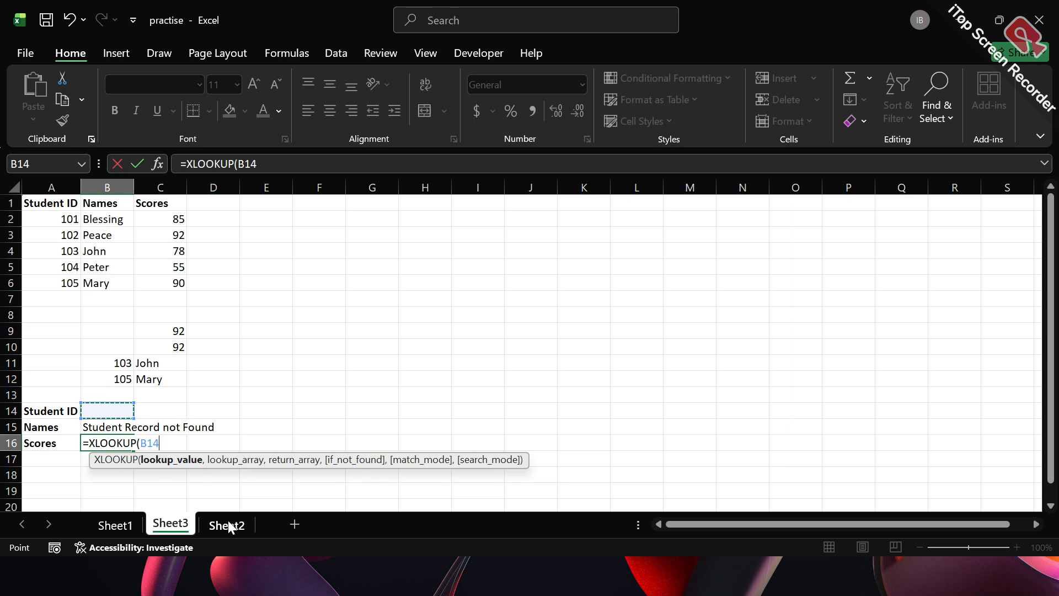
{"action": "type", "text": ","}
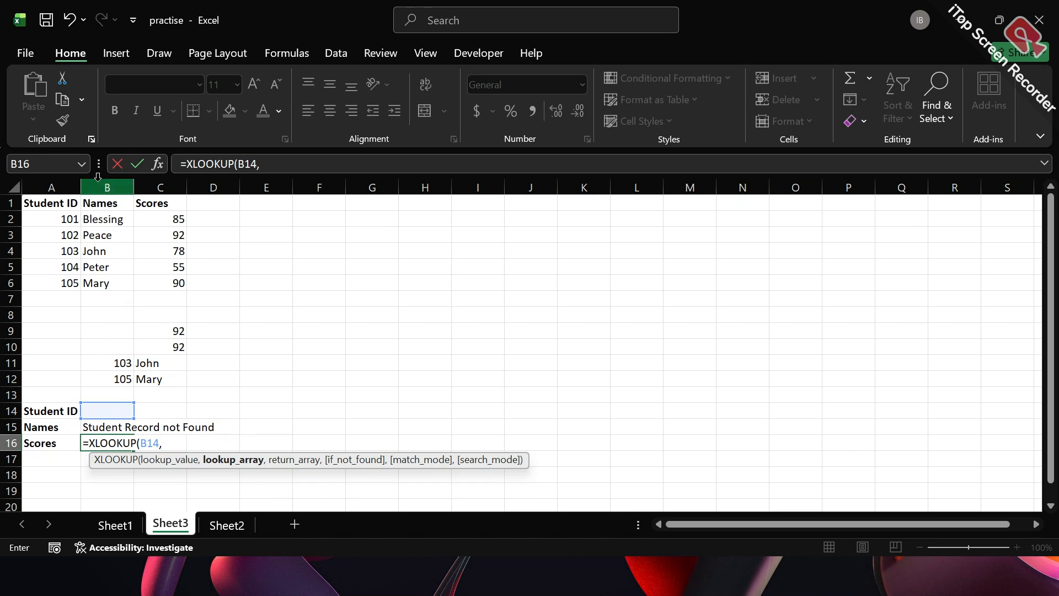
{"action": "left_click_drag", "start_coordinate": [67, 217], "coordinate": [66, 280]}
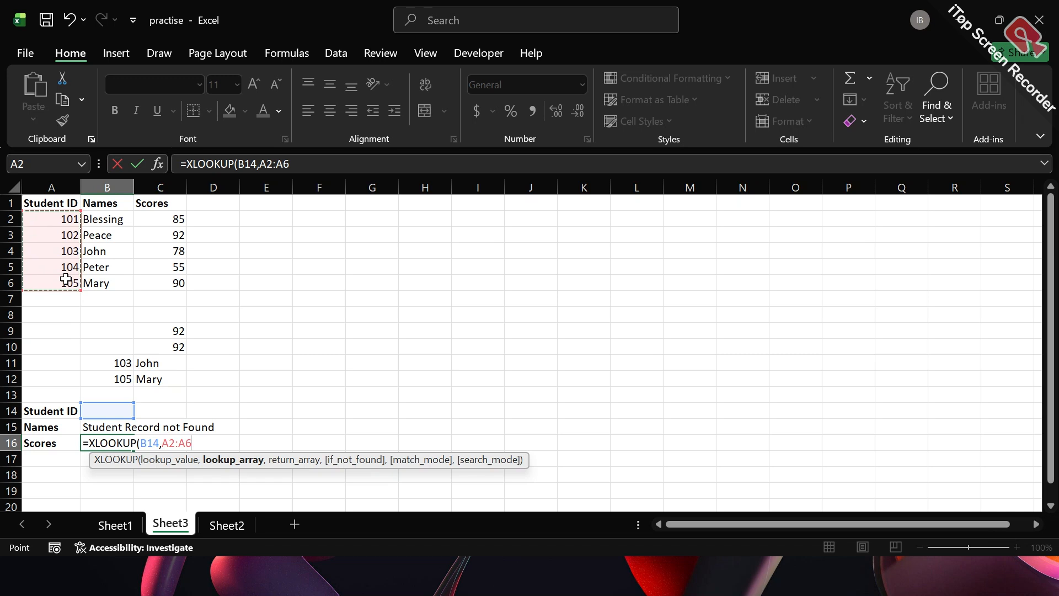
{"action": "type", "text": ","}
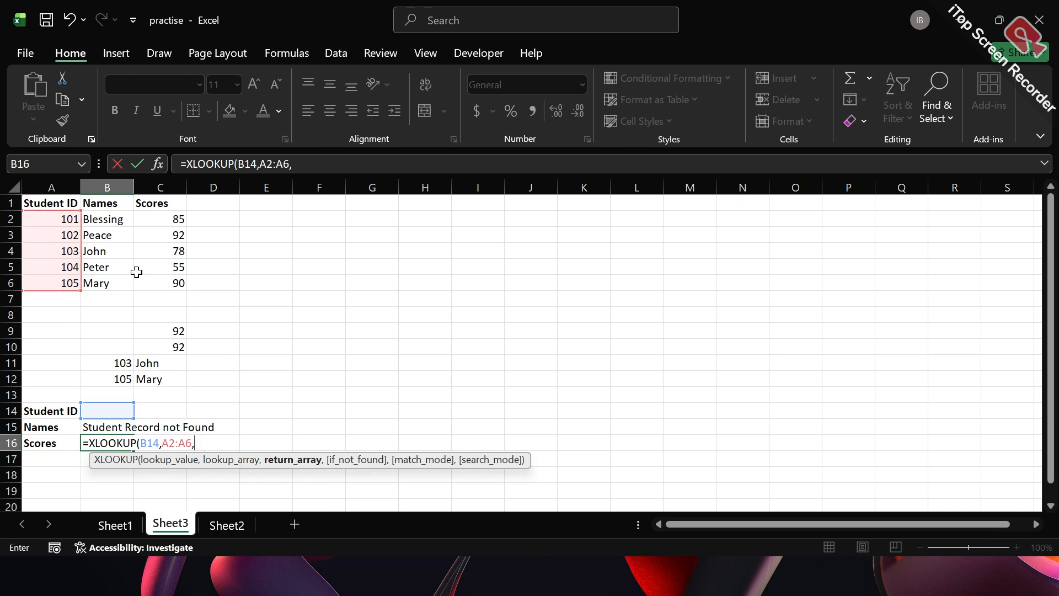
{"action": "left_click_drag", "start_coordinate": [175, 220], "coordinate": [175, 285]}
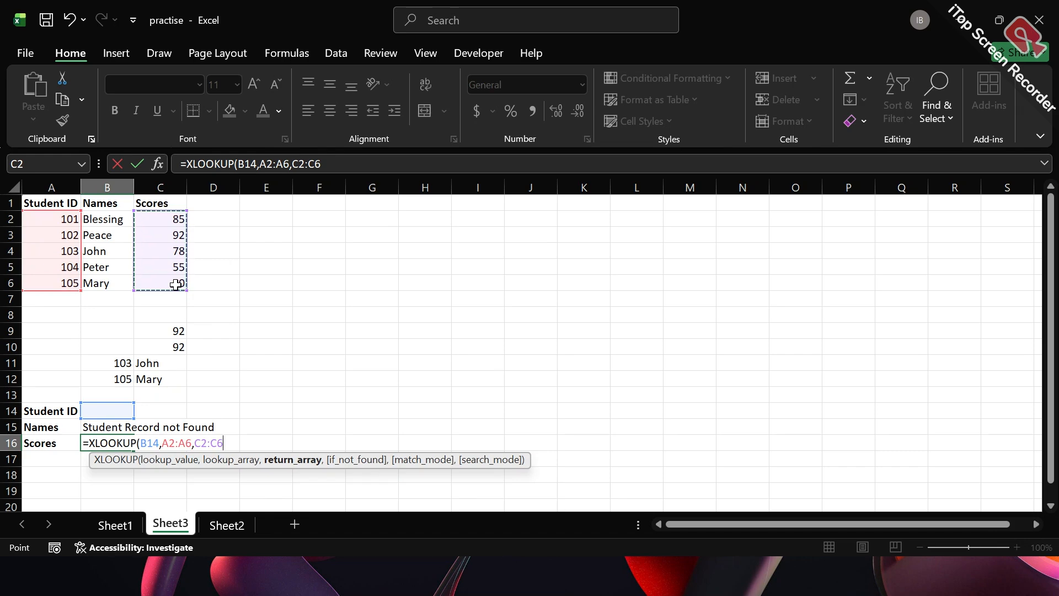
Add "Student Record not Found" as the if-not-found text of the B16 XLOOKUP and commit the formula
{"action": "type", "text": ","}
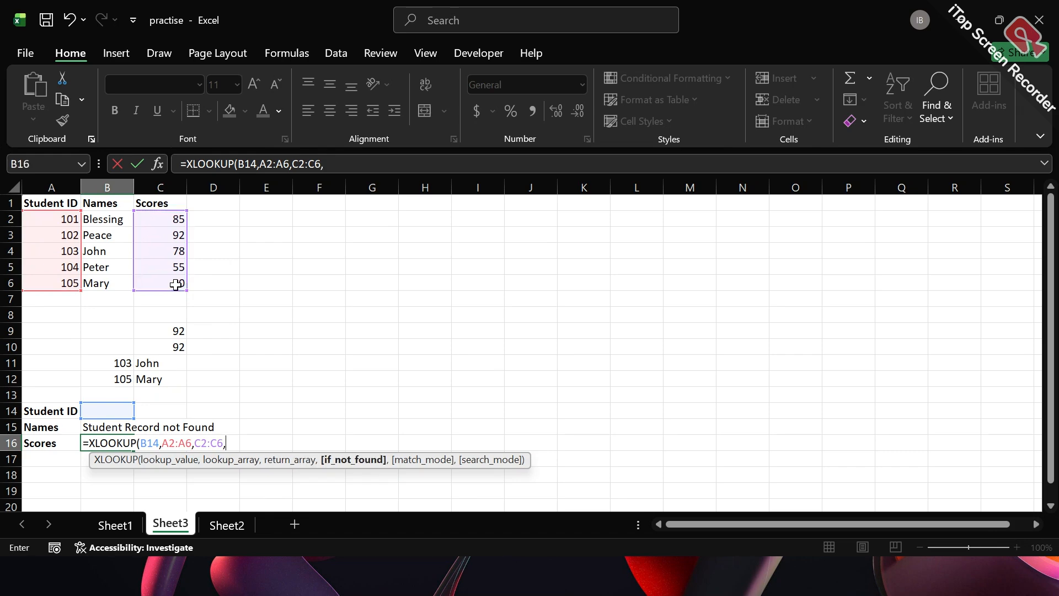
{"action": "type", "text": "\"Student Rec"}
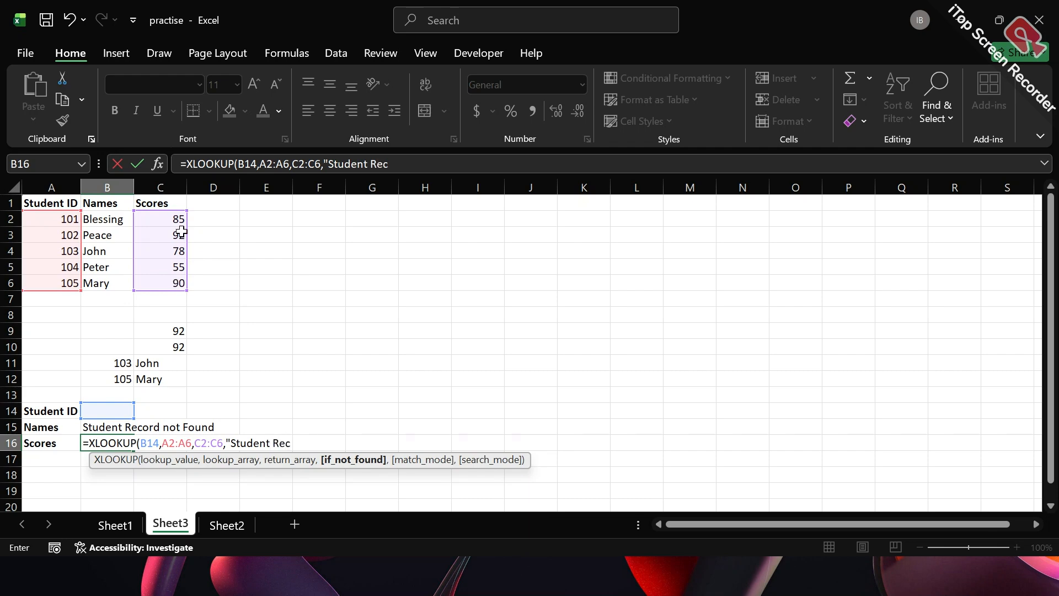
{"action": "type", "text": "ord not Found"}
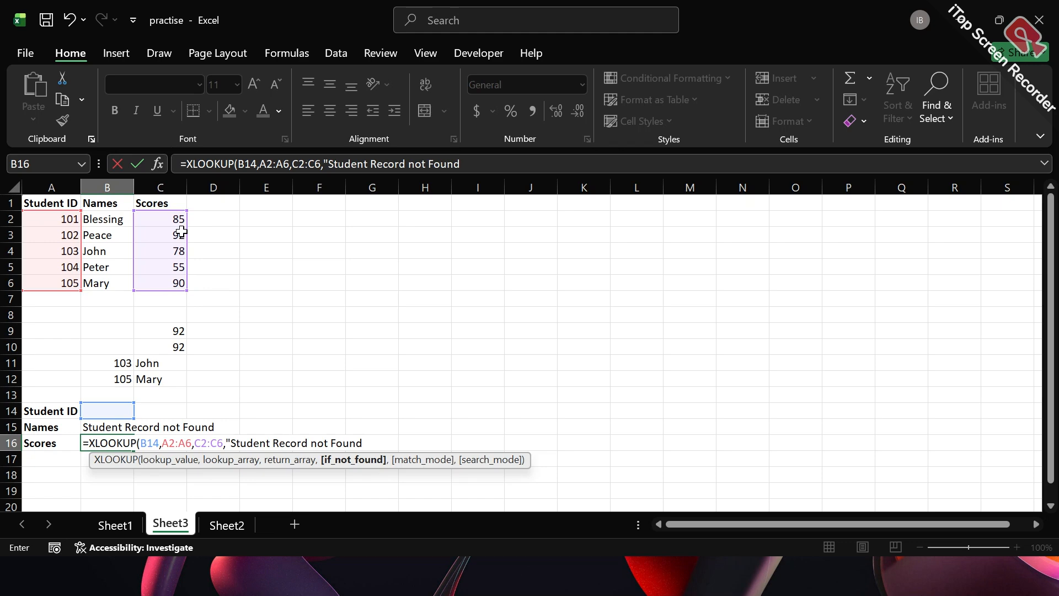
{"action": "type", "text": "\""}
{"action": "key", "text": "Return"}
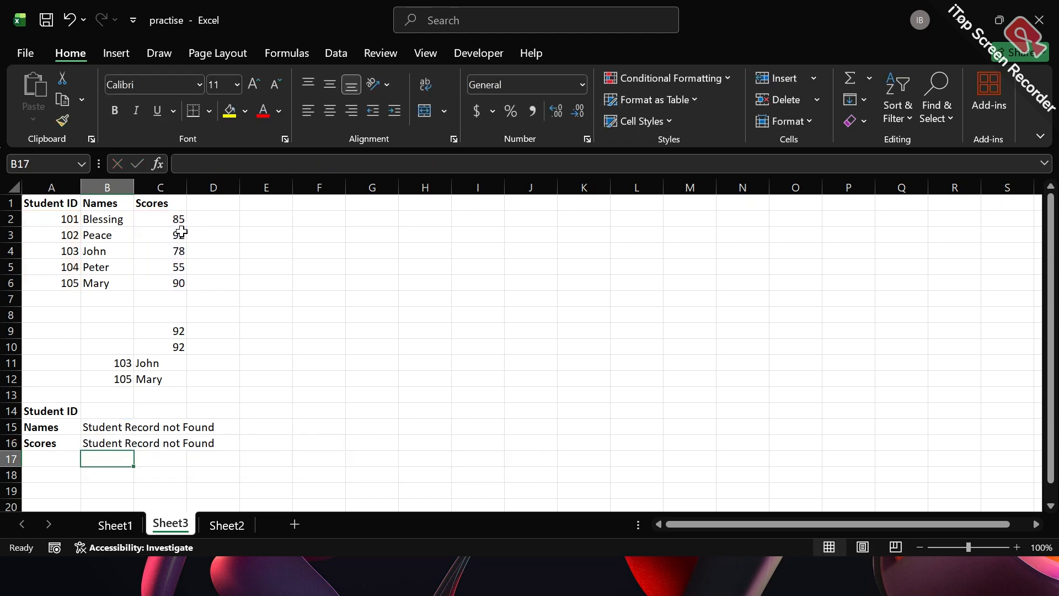
Enter student ID 104 in B14 as the lookup value for the name and score formulas
{"action": "left_click", "coordinate": [111, 413]}
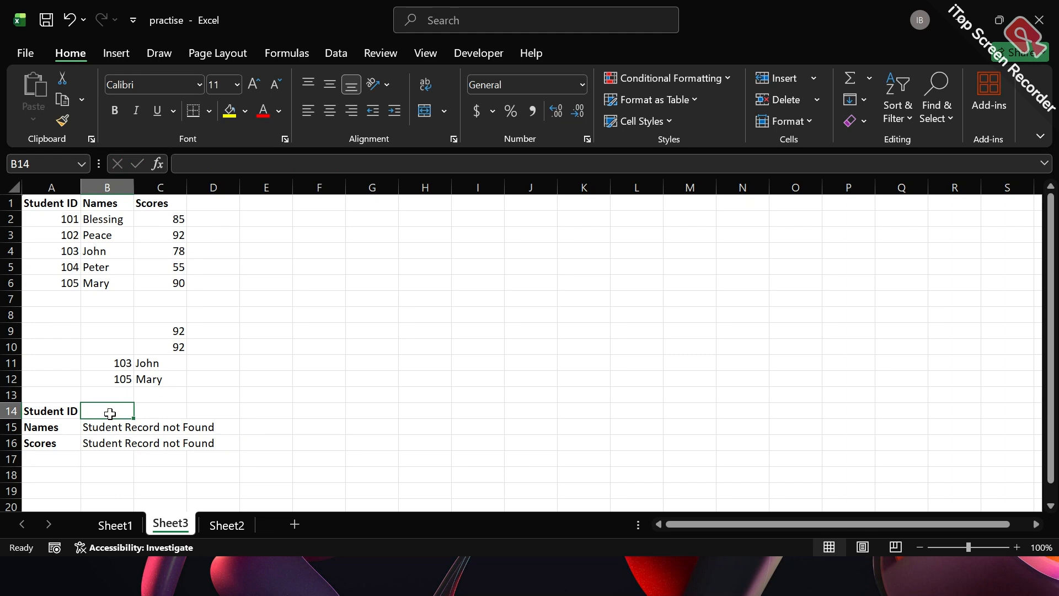
{"action": "type", "text": "1"}
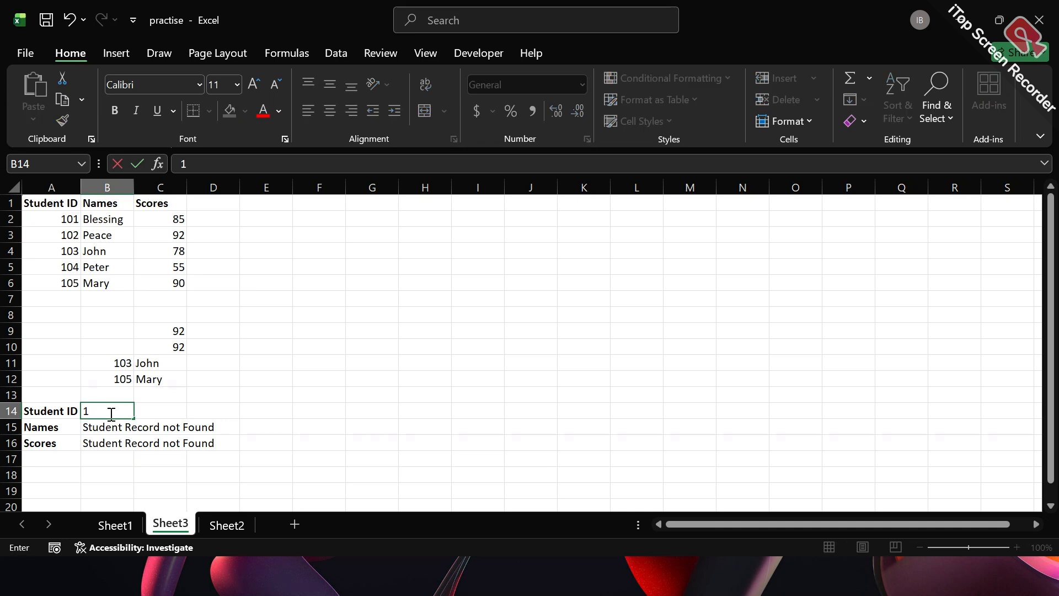
{"action": "type", "text": "04"}
{"action": "key", "text": "Return"}
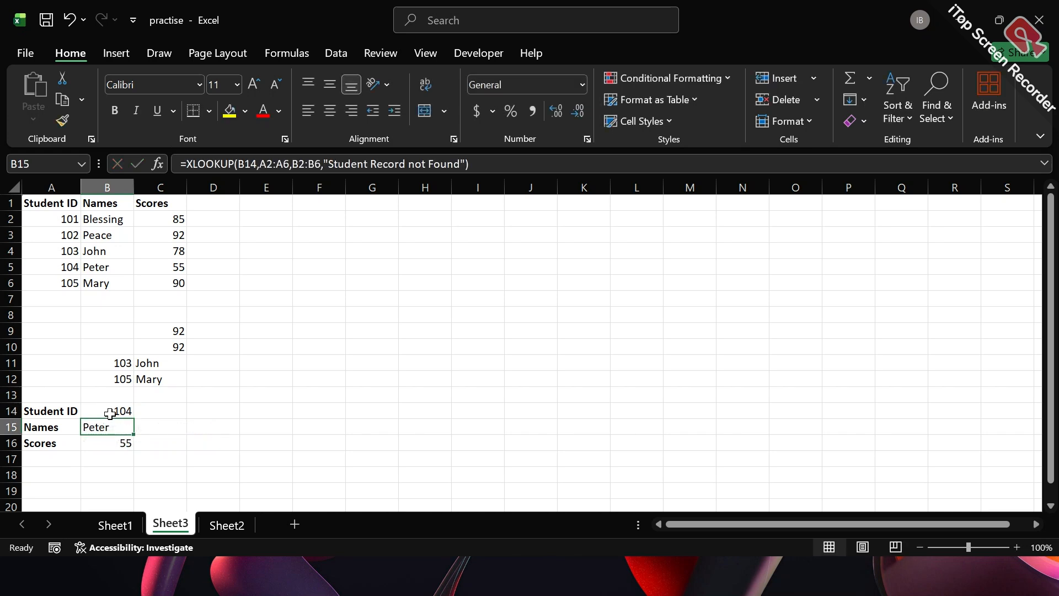
{"action": "left_click", "coordinate": [234, 455]}
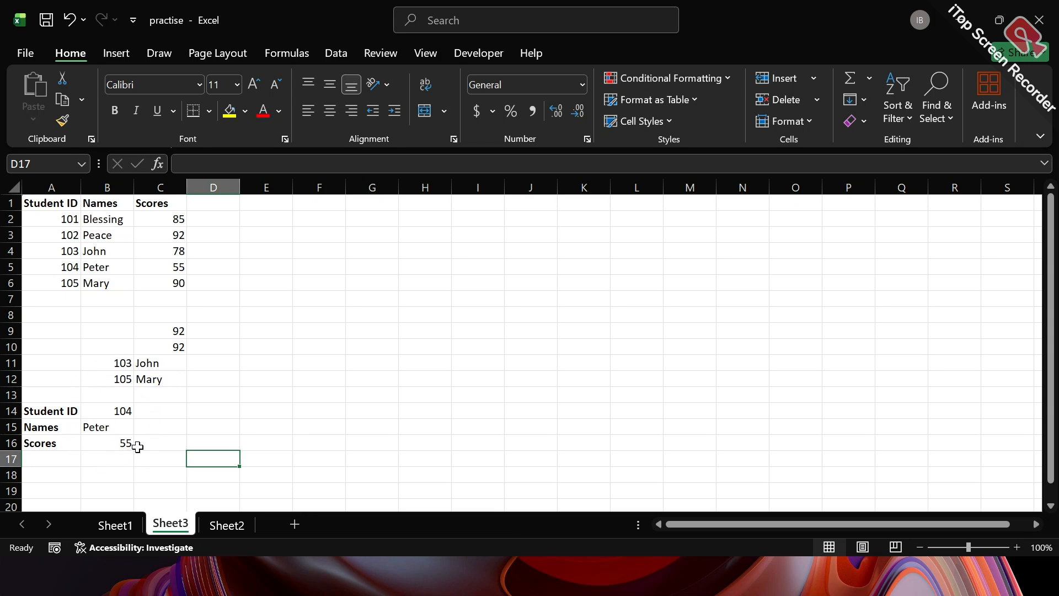
Copy the row labels in A14:A16 and paste them starting at A18 for a second lookup form
{"action": "left_click", "coordinate": [95, 477]}
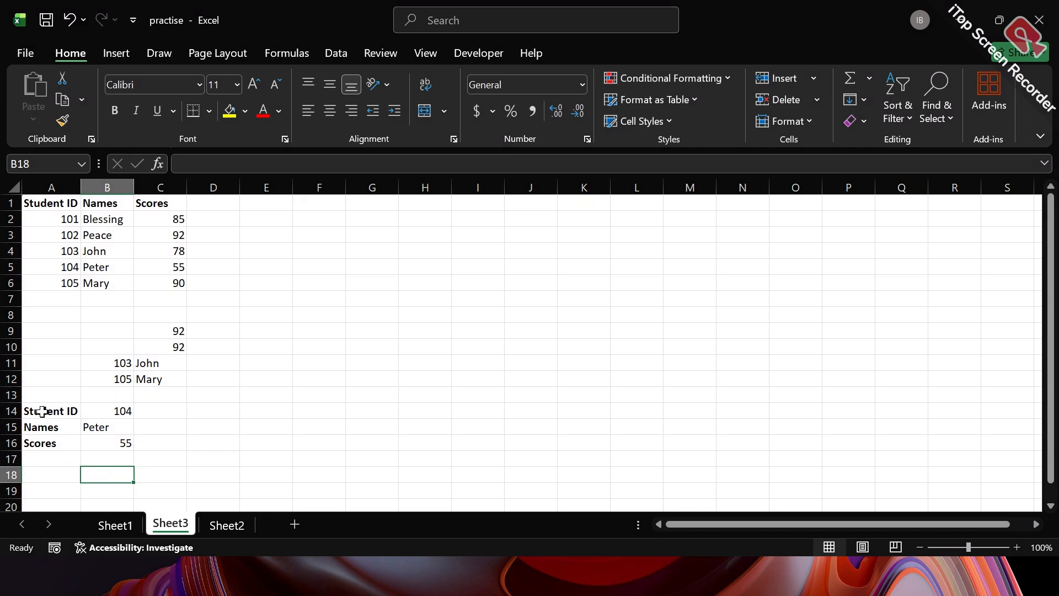
{"action": "left_click_drag", "start_coordinate": [42, 411], "coordinate": [42, 441]}
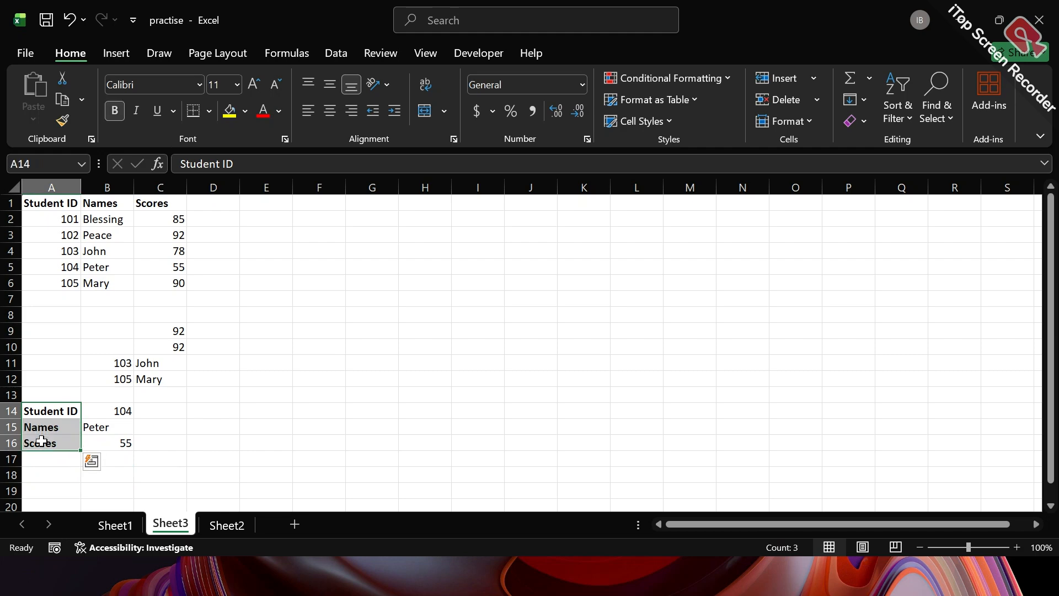
{"action": "key", "text": "ctrl+c"}
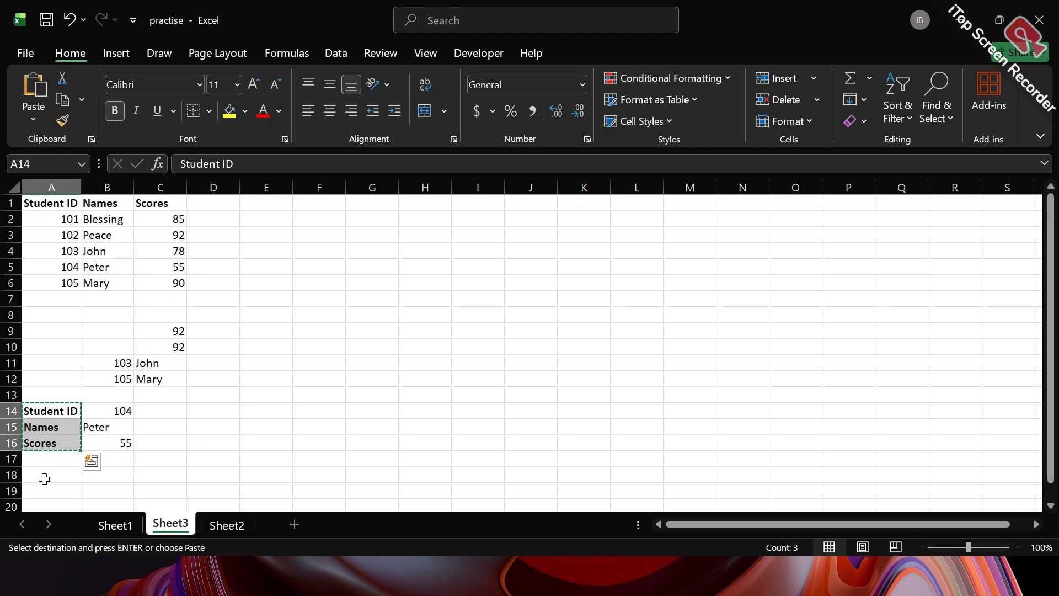
{"action": "left_click", "coordinate": [45, 477]}
{"action": "key", "text": "ctrl+v"}
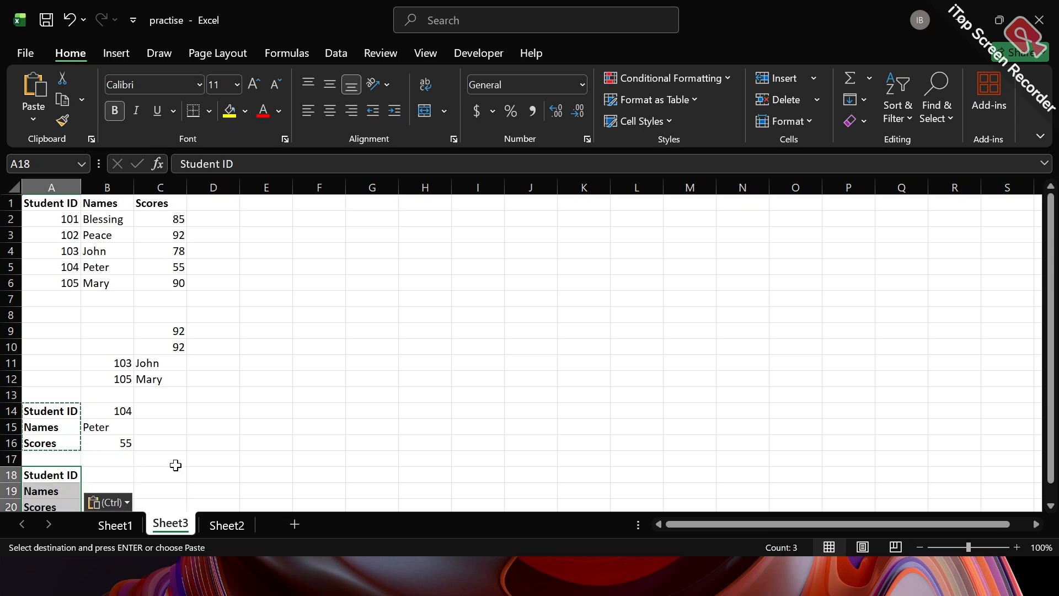
{"action": "left_click", "coordinate": [219, 471]}
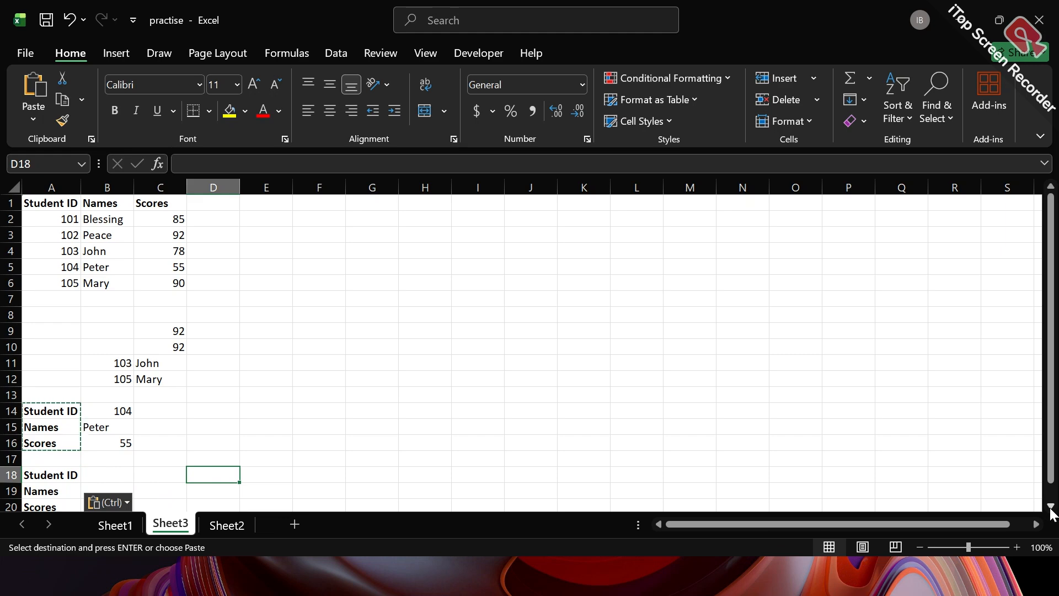
{"action": "left_click", "coordinate": [1051, 506]}
{"action": "double_click", "coordinate": [814, 445]}
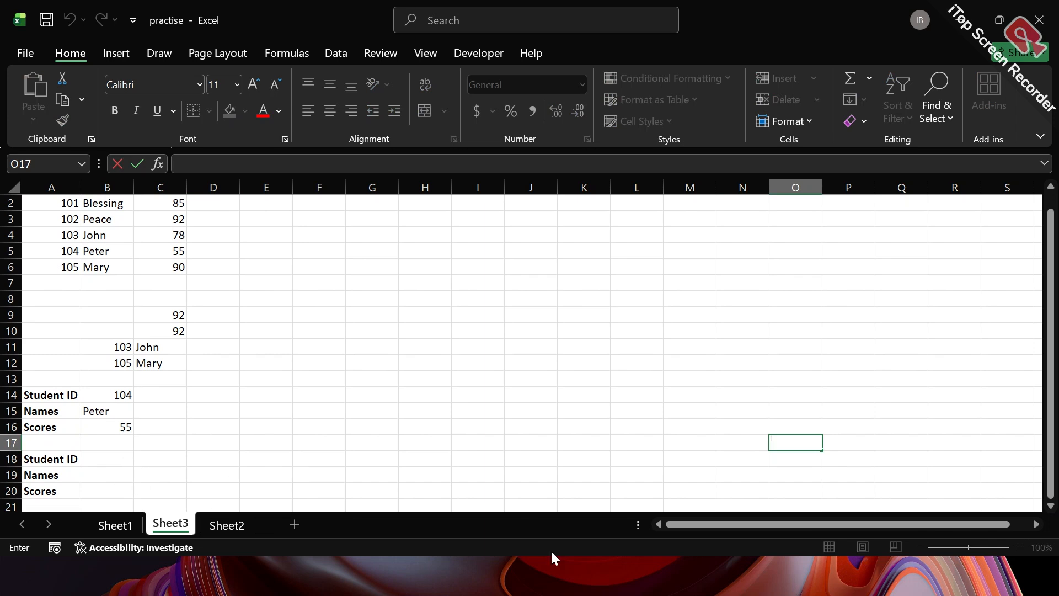
Clear the copied labels from A18:A20
{"action": "key", "text": "Up"}
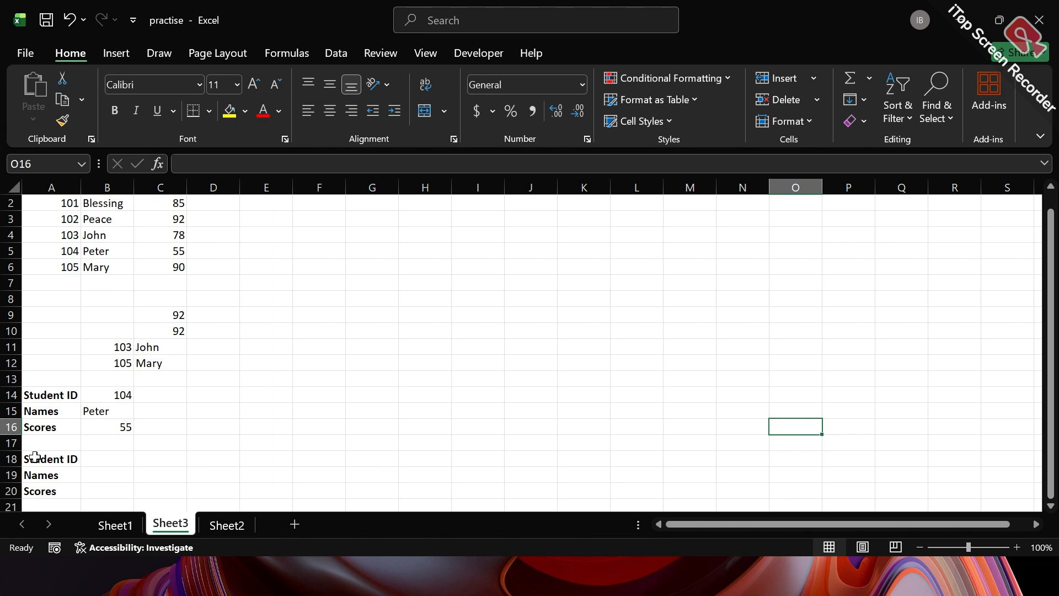
{"action": "left_click_drag", "start_coordinate": [35, 461], "coordinate": [39, 491]}
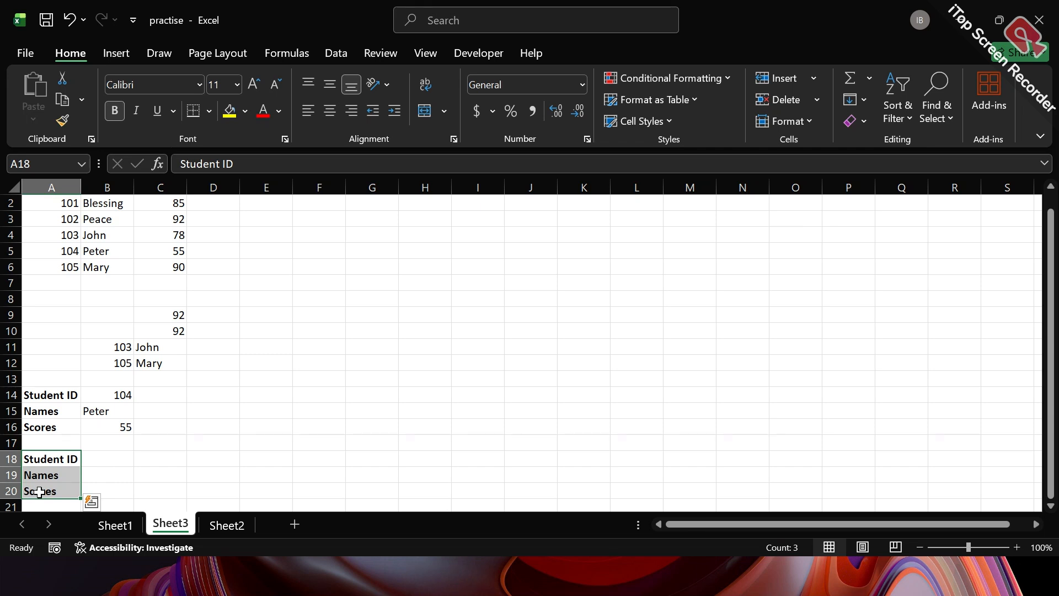
{"action": "key", "text": "Delete"}
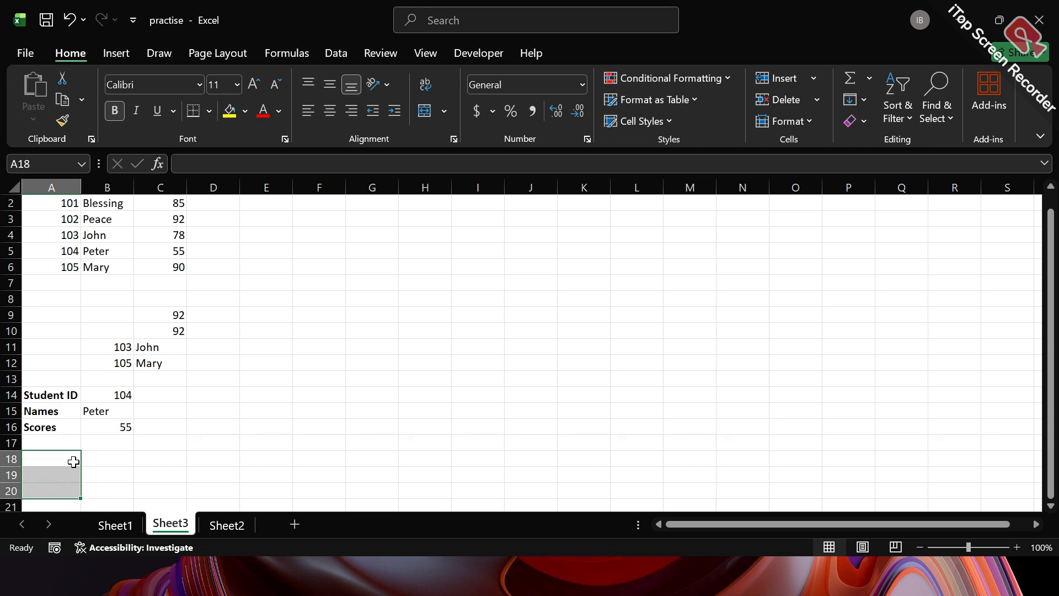
Copy the labels in A14:A16 and paste them transposed as a header row starting at A18
{"action": "left_click", "coordinate": [61, 396]}
{"action": "left_click_drag", "start_coordinate": [60, 396], "coordinate": [57, 422]}
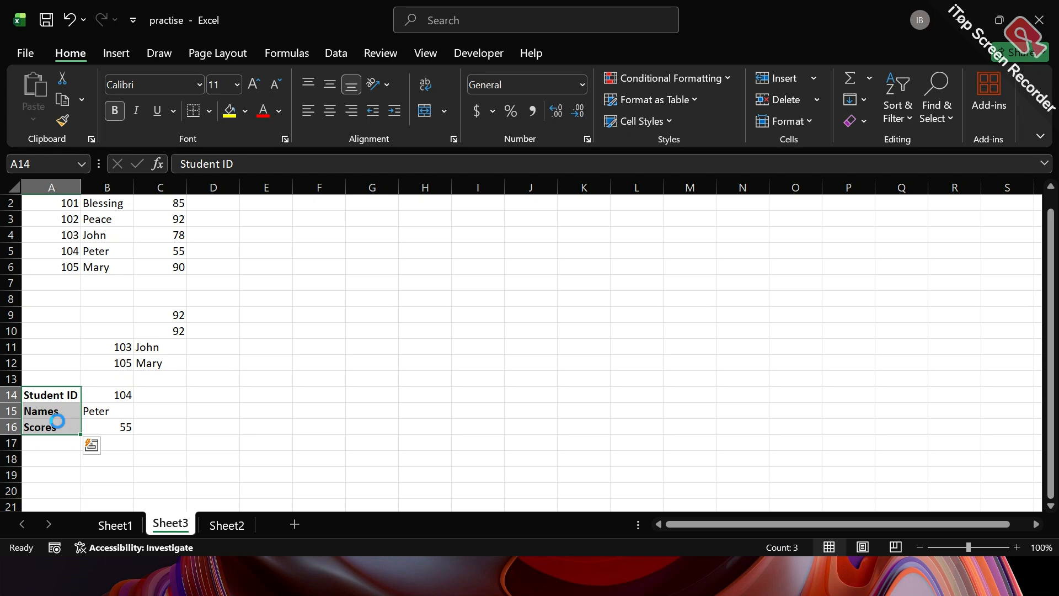
{"action": "key", "text": "ctrl+c"}
{"action": "left_click", "coordinate": [50, 458]}
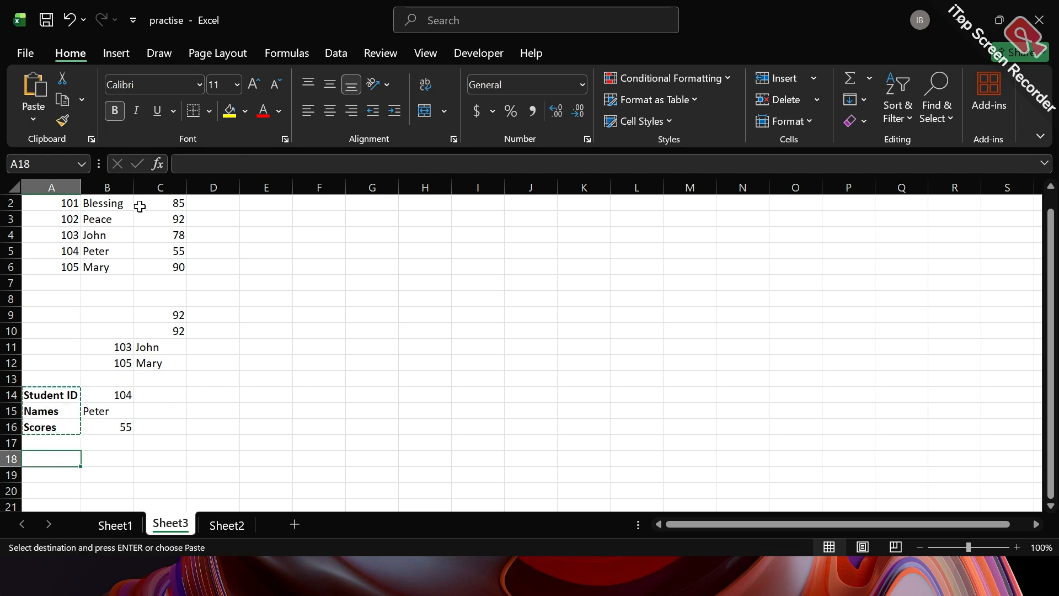
{"action": "left_click", "coordinate": [34, 114]}
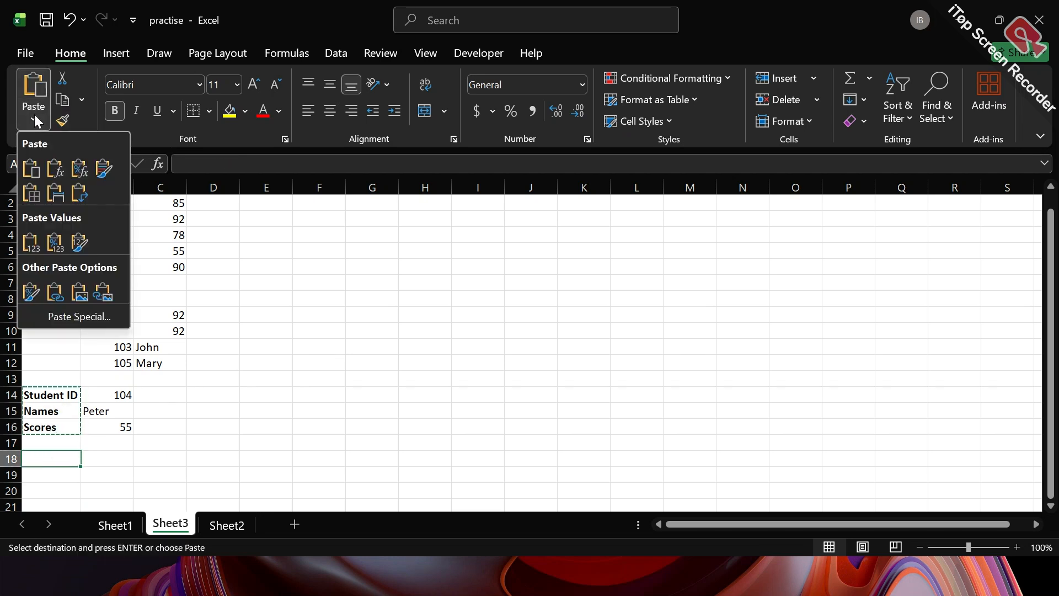
{"action": "left_click", "coordinate": [85, 196]}
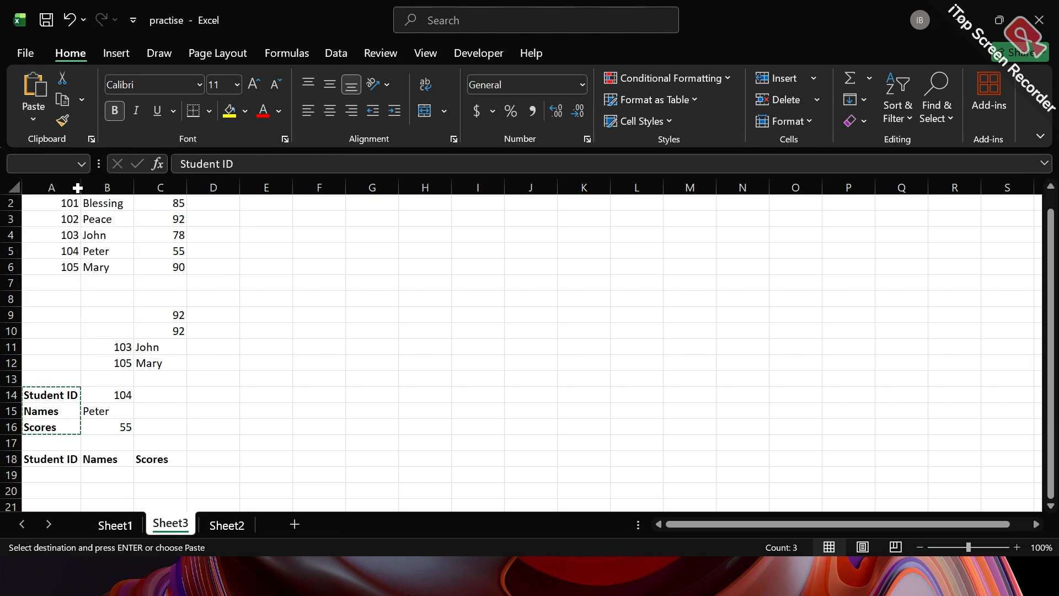
Start an XLOOKUP in B19 that looks up A19 in the student IDs A2:A6 and returns names and scores from B2:C6
{"action": "left_click", "coordinate": [73, 477]}
{"action": "left_click", "coordinate": [112, 477]}
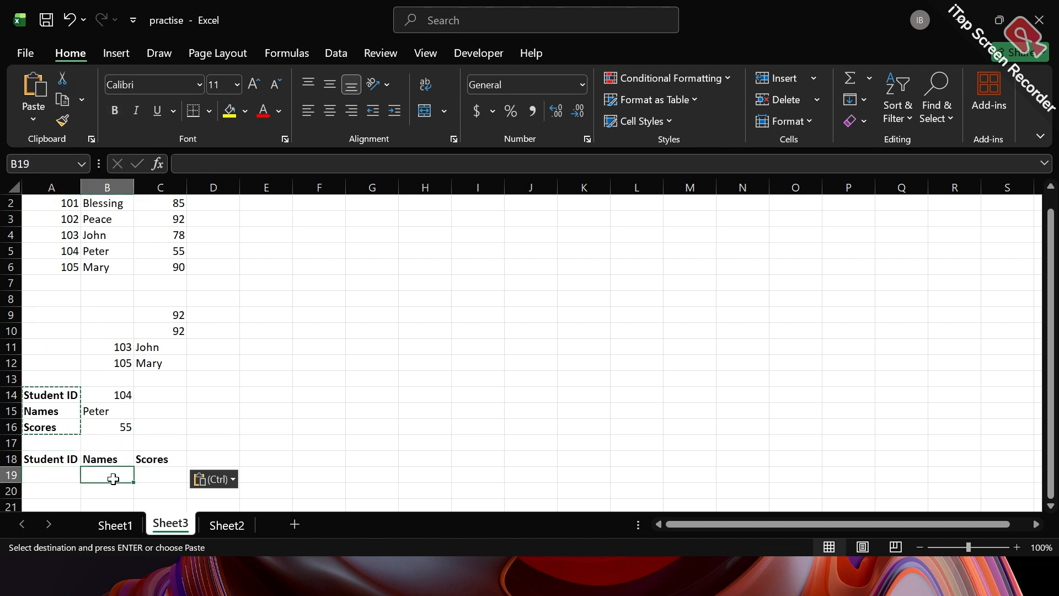
{"action": "double_click", "coordinate": [113, 478]}
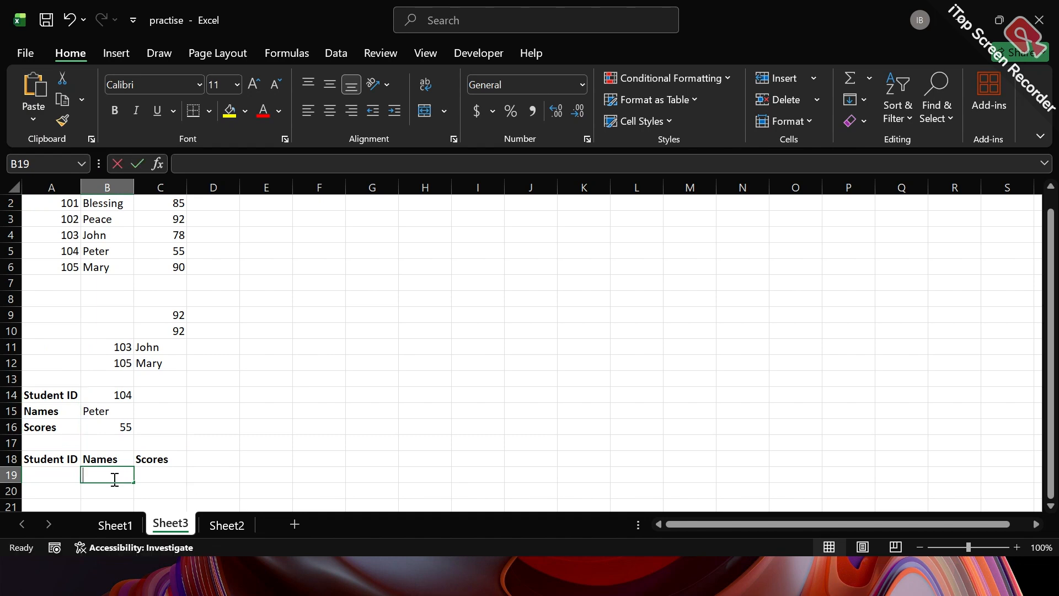
{"action": "left_click", "coordinate": [170, 487]}
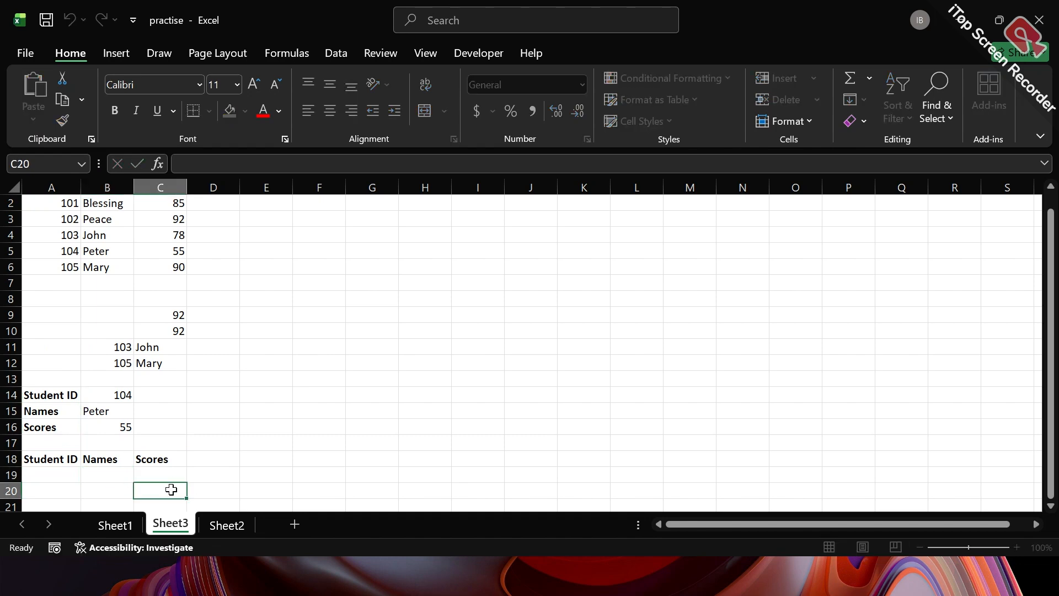
{"action": "left_click", "coordinate": [104, 478]}
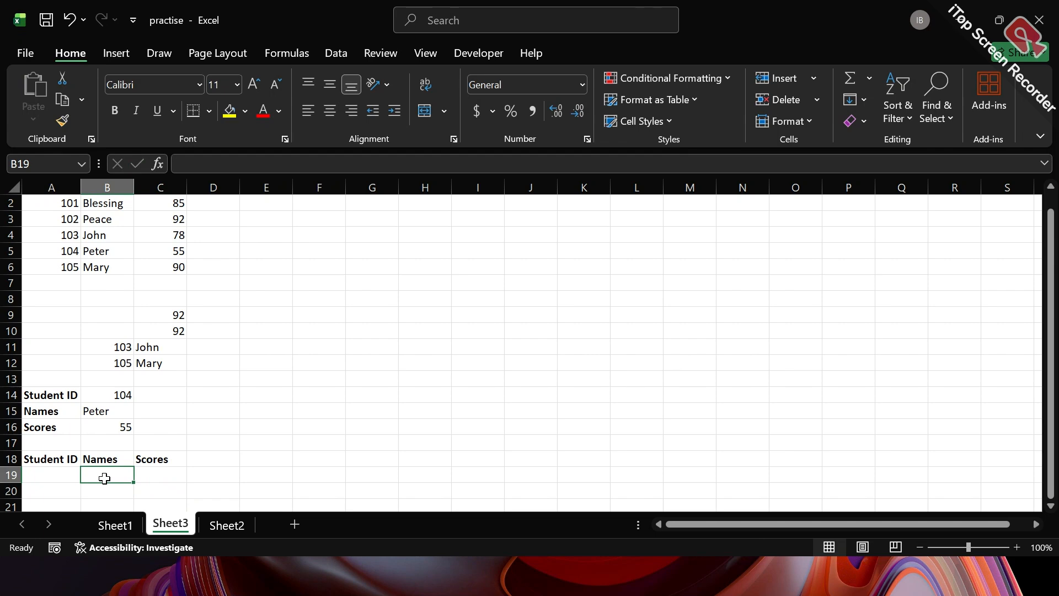
{"action": "type", "text": "=x"}
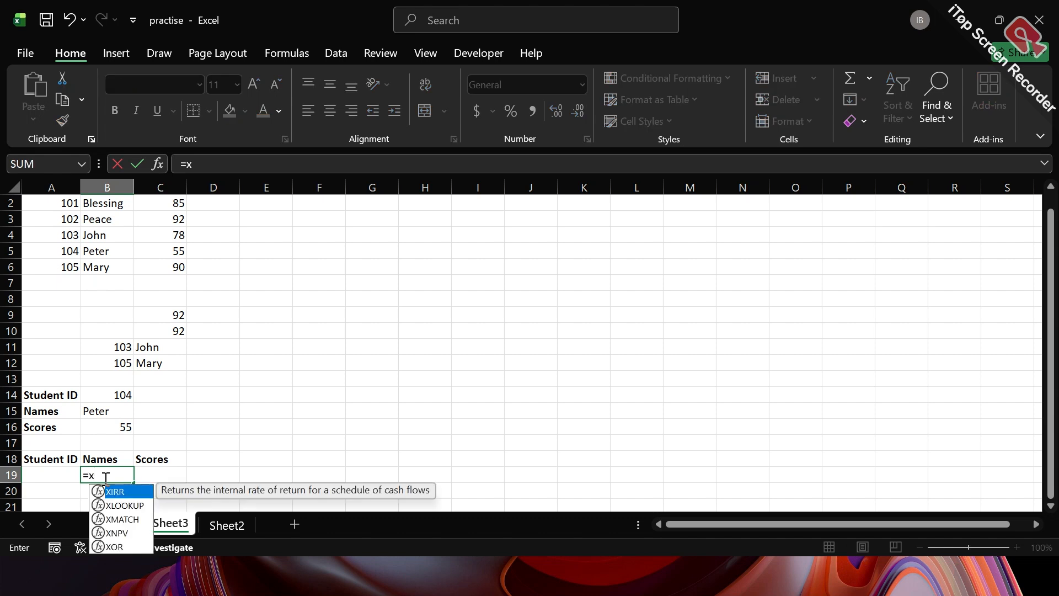
{"action": "double_click", "coordinate": [113, 505]}
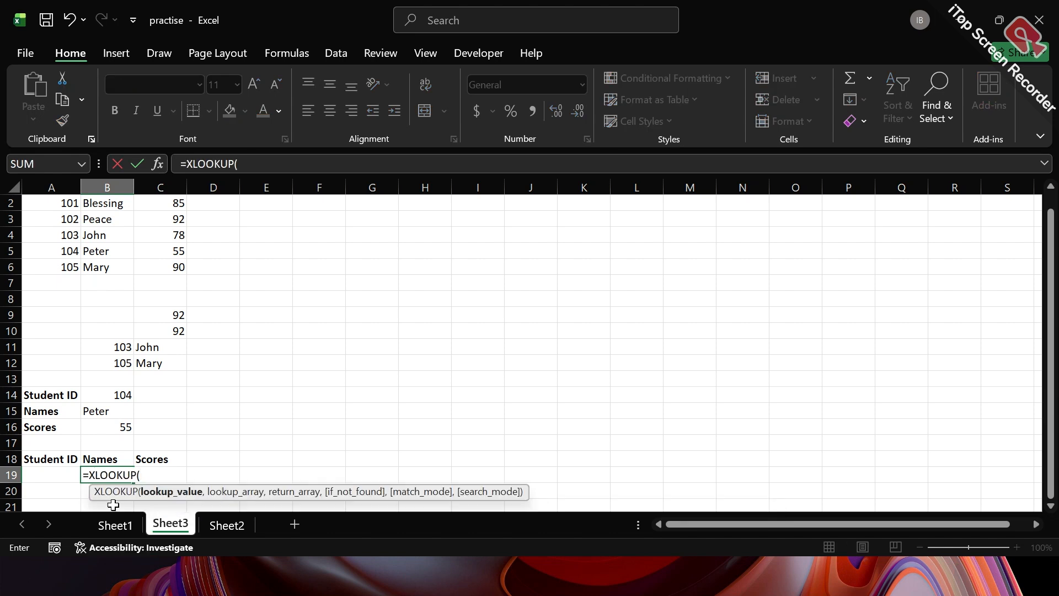
{"action": "left_click", "coordinate": [54, 475]}
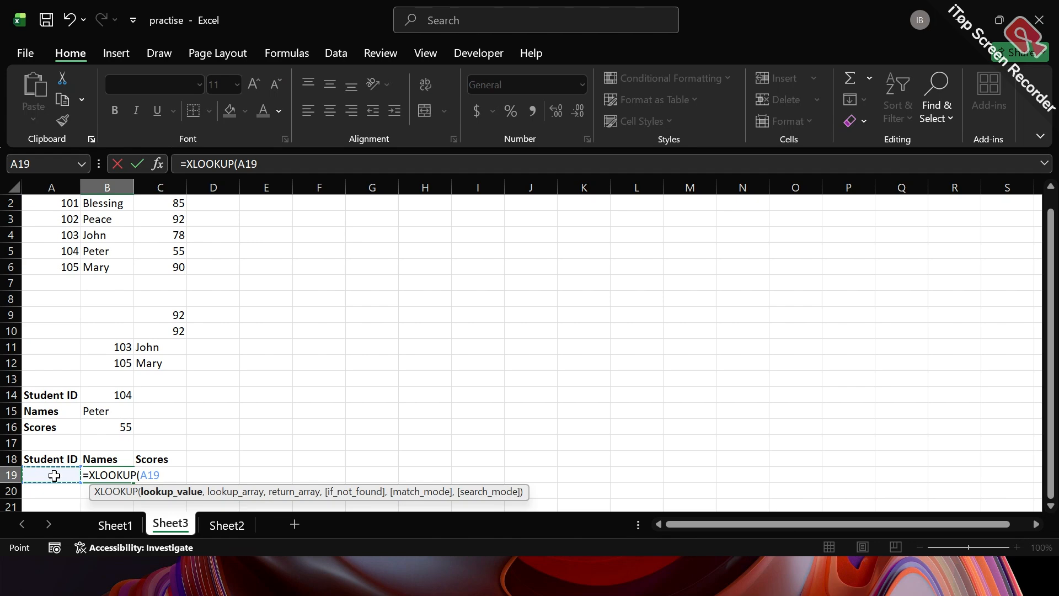
{"action": "type", "text": ","}
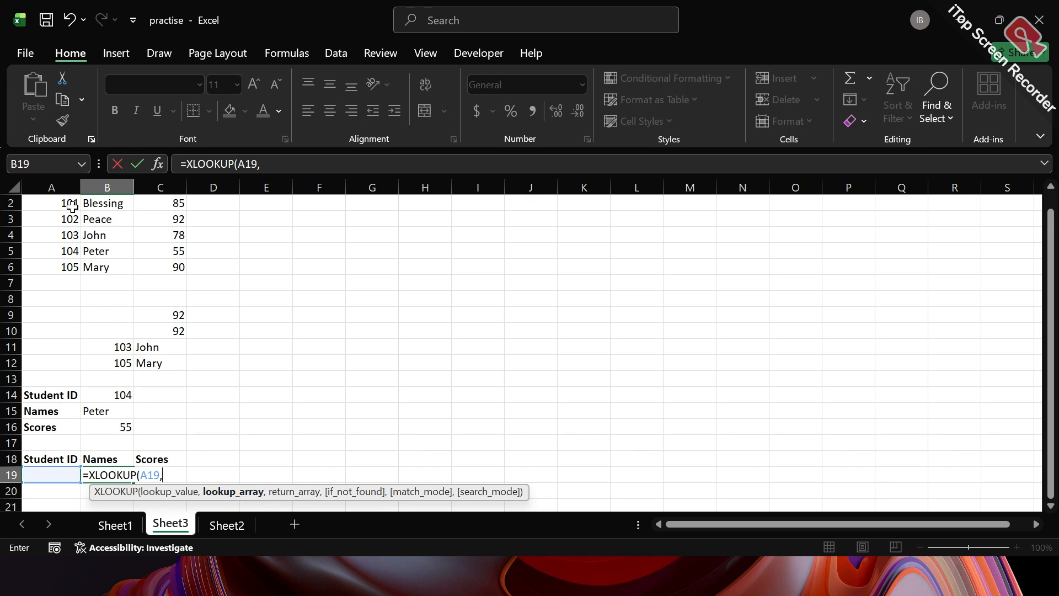
{"action": "left_click_drag", "start_coordinate": [73, 200], "coordinate": [64, 267]}
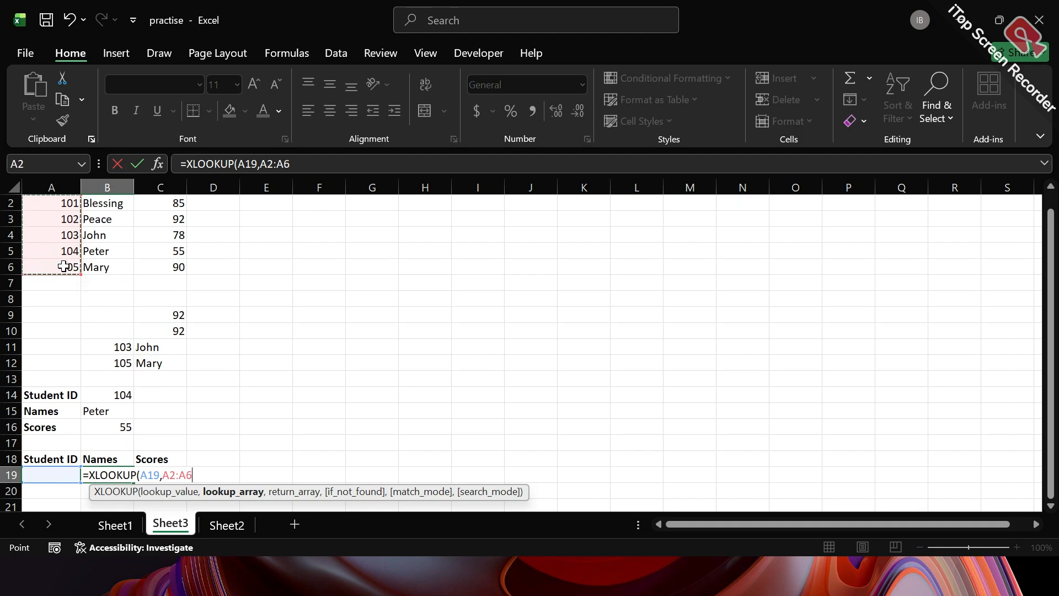
{"action": "type", "text": ","}
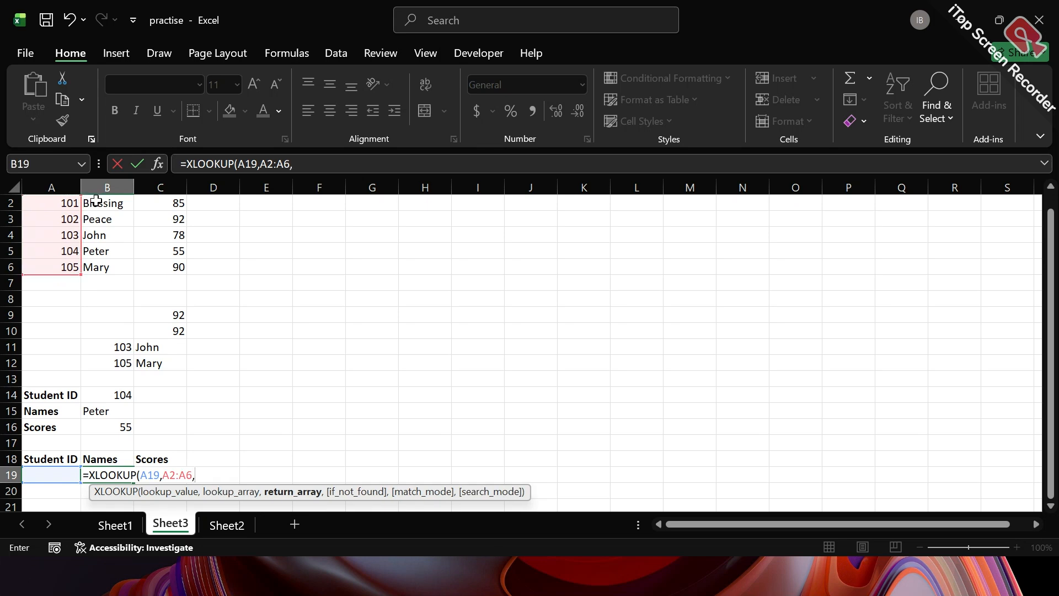
{"action": "left_click_drag", "start_coordinate": [97, 202], "coordinate": [174, 265]}
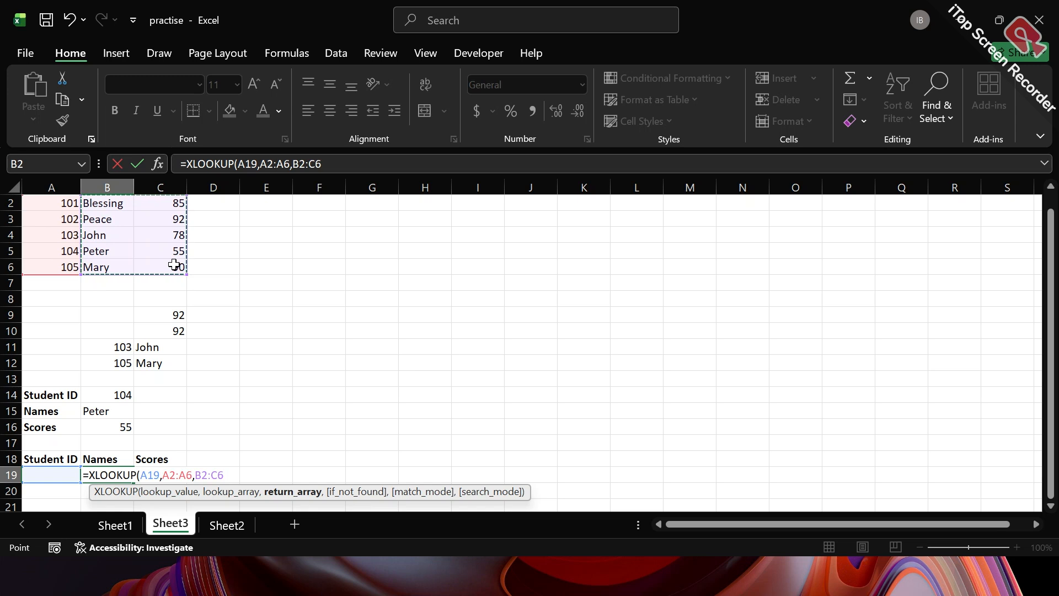
Add "Student not Found" as the if-not-found text of the B19 XLOOKUP and commit the formula
{"action": "type", "text": ","}
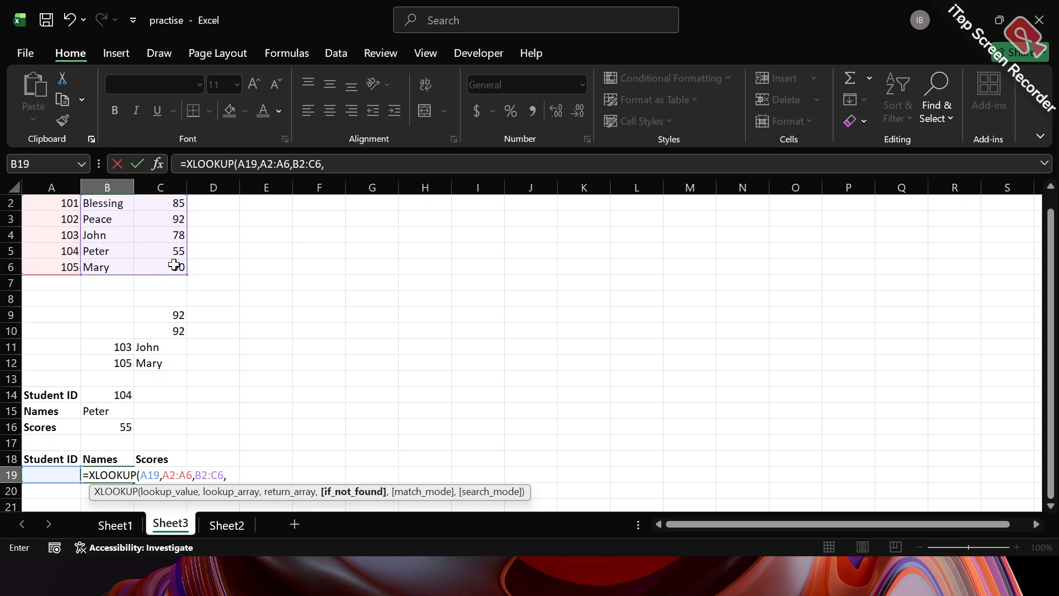
{"action": "type", "text": "\"Student not"}
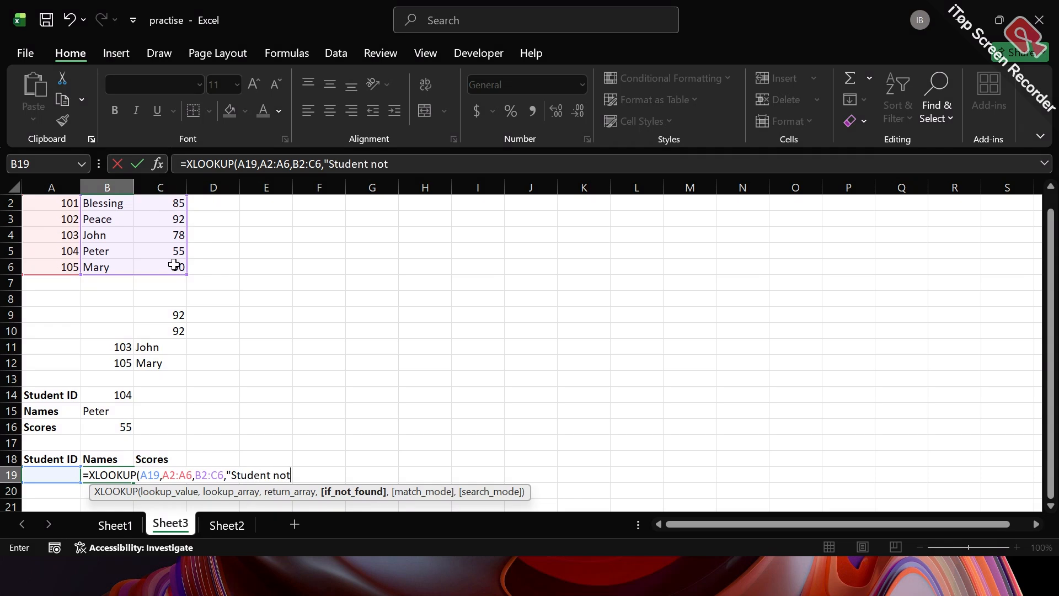
{"action": "type", "text": " Found"}
{"action": "key", "text": "Return"}
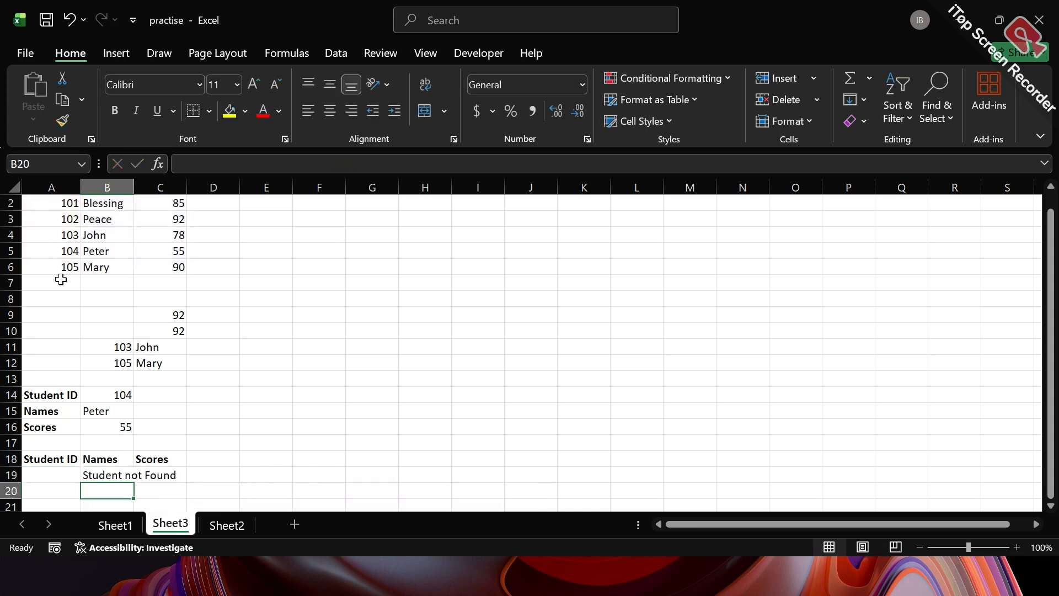
Enter student ID 101 in A19 as the lookup value for the horizontal form
{"action": "left_click", "coordinate": [54, 476]}
{"action": "key", "text": "ctrl+b"}
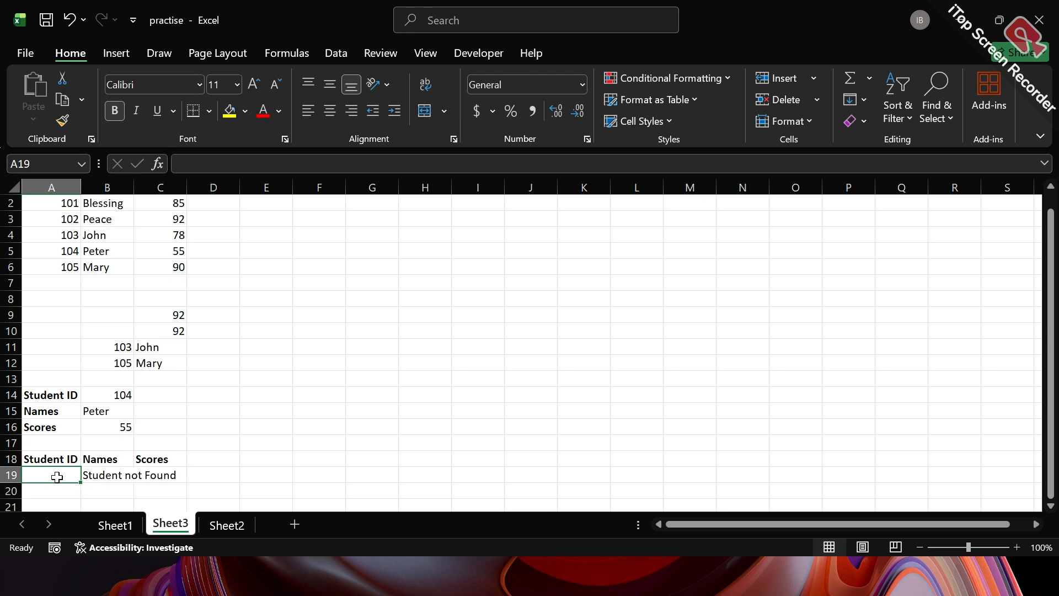
{"action": "type", "text": "101"}
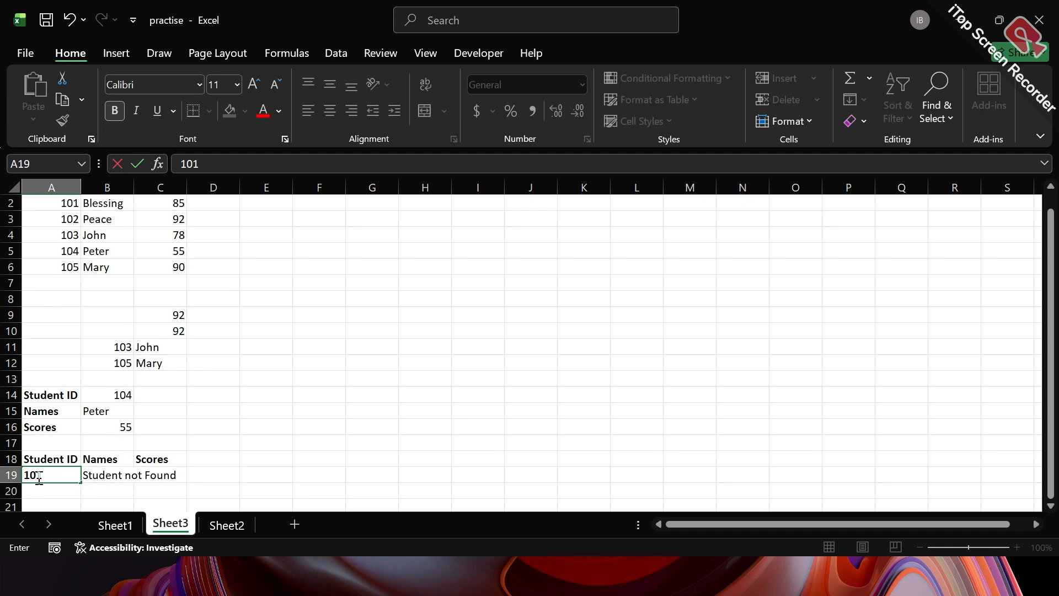
{"action": "key", "text": "Return"}
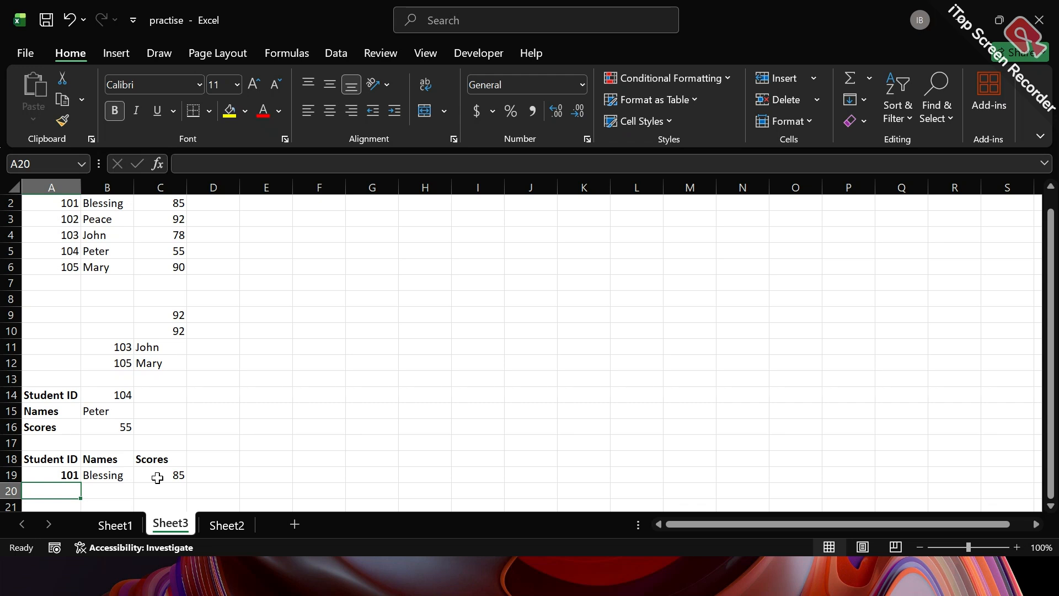
Clear the earlier lookup examples from B9:C12
{"action": "left_click", "coordinate": [821, 534]}
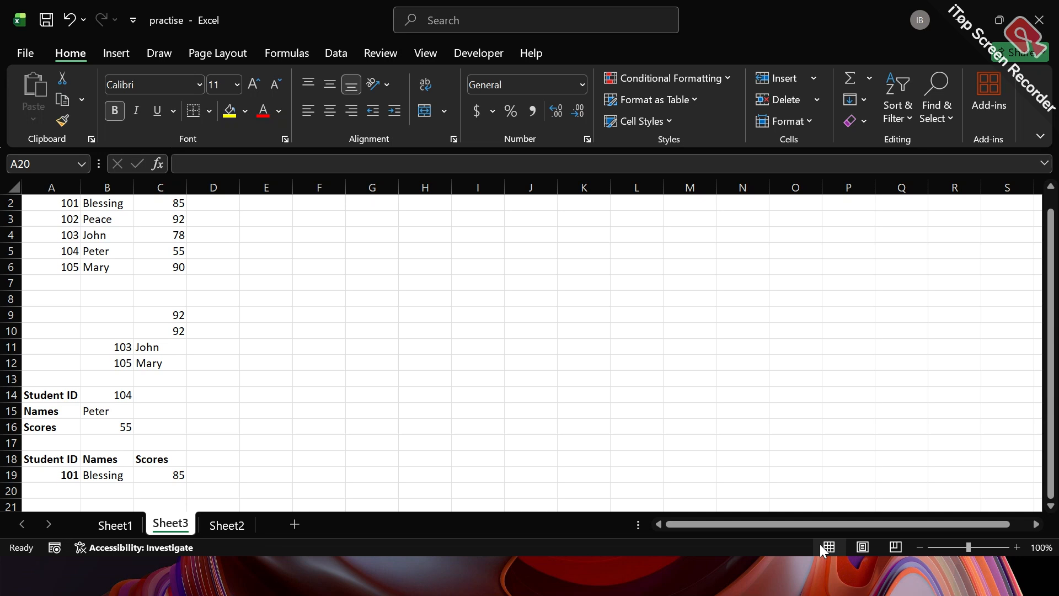
{"action": "key", "text": "Up"}
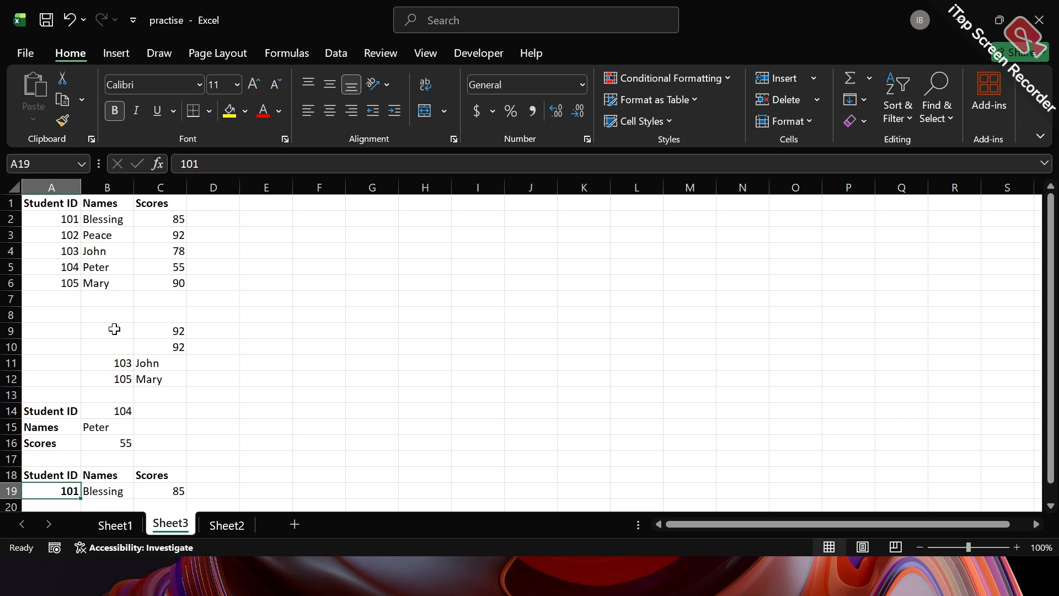
{"action": "left_click_drag", "start_coordinate": [114, 329], "coordinate": [169, 379]}
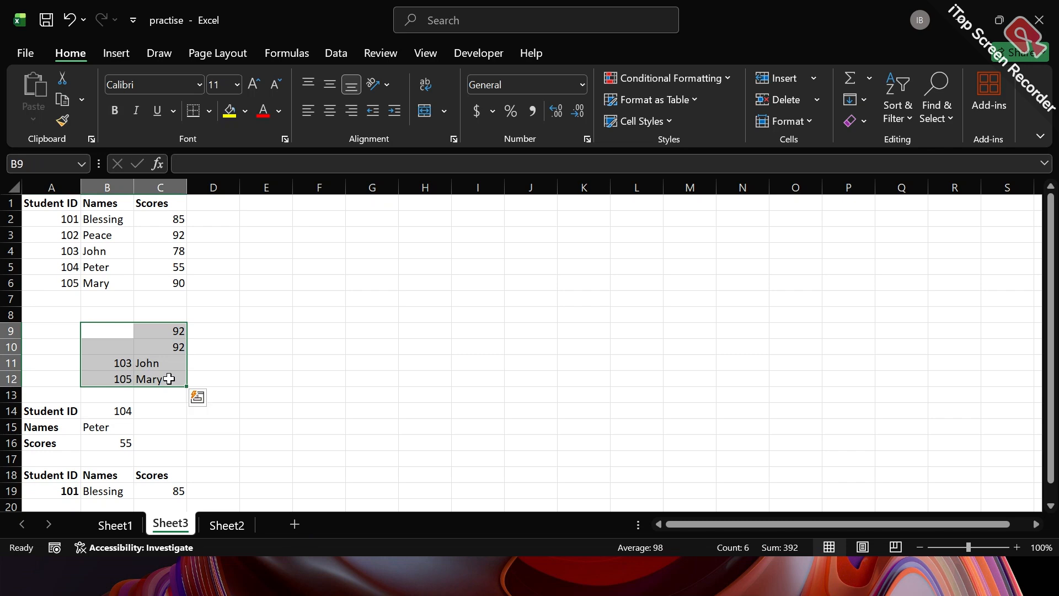
{"action": "key", "text": "Delete"}
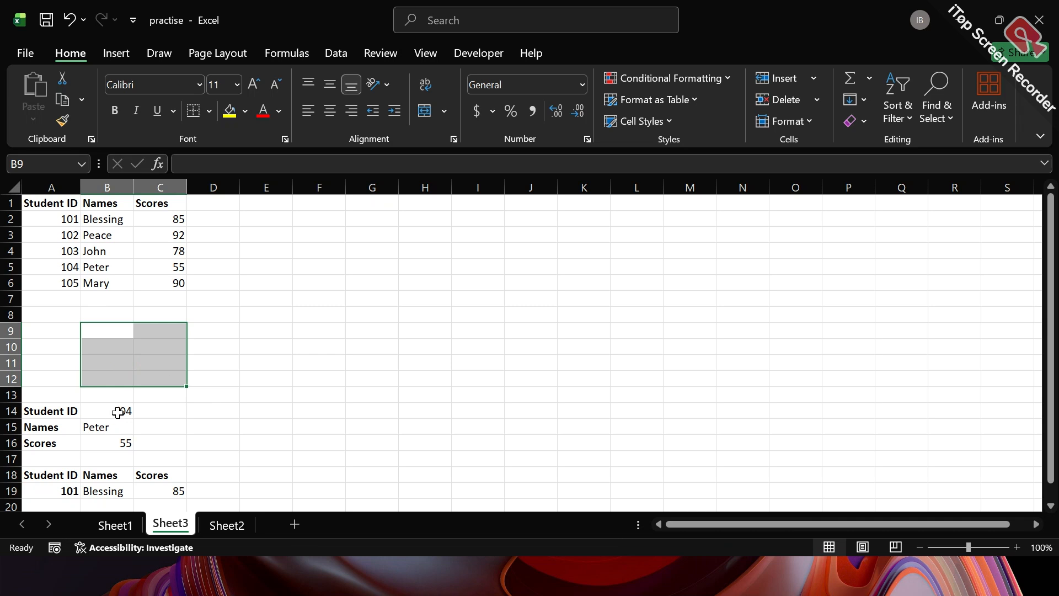
Right-align the student ID, name and score values in B14:B16
{"action": "left_click_drag", "start_coordinate": [117, 412], "coordinate": [118, 442]}
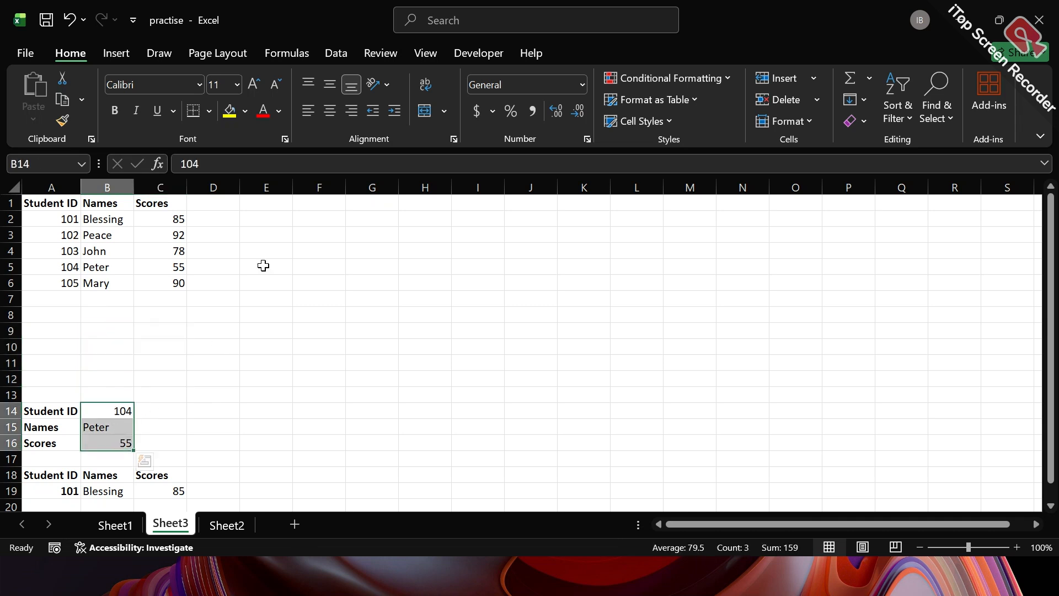
{"action": "left_click", "coordinate": [331, 84]}
{"action": "left_click", "coordinate": [330, 110]}
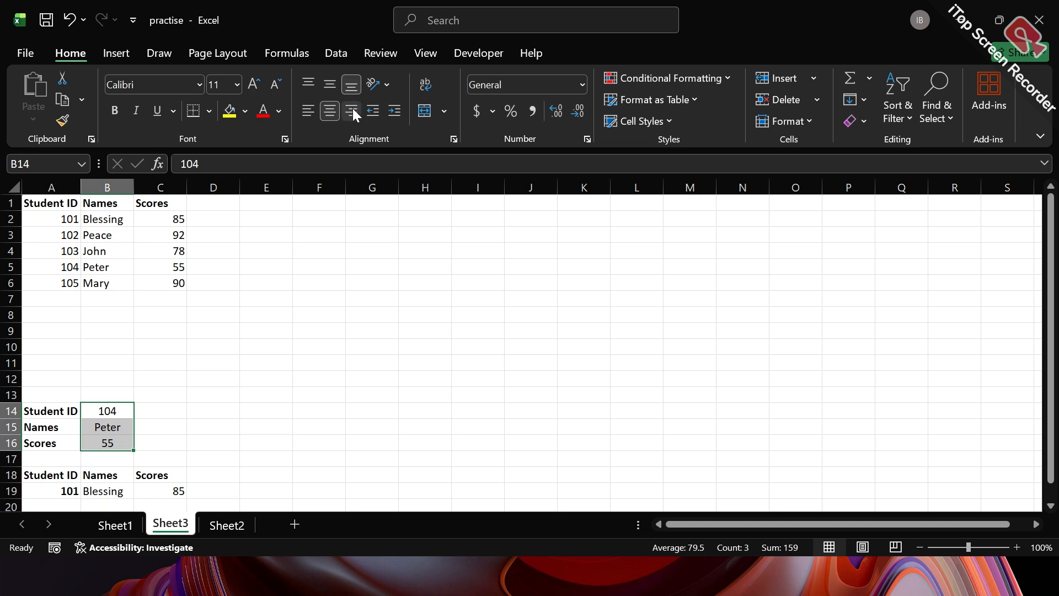
{"action": "left_click", "coordinate": [352, 108]}
{"action": "left_click", "coordinate": [519, 375]}
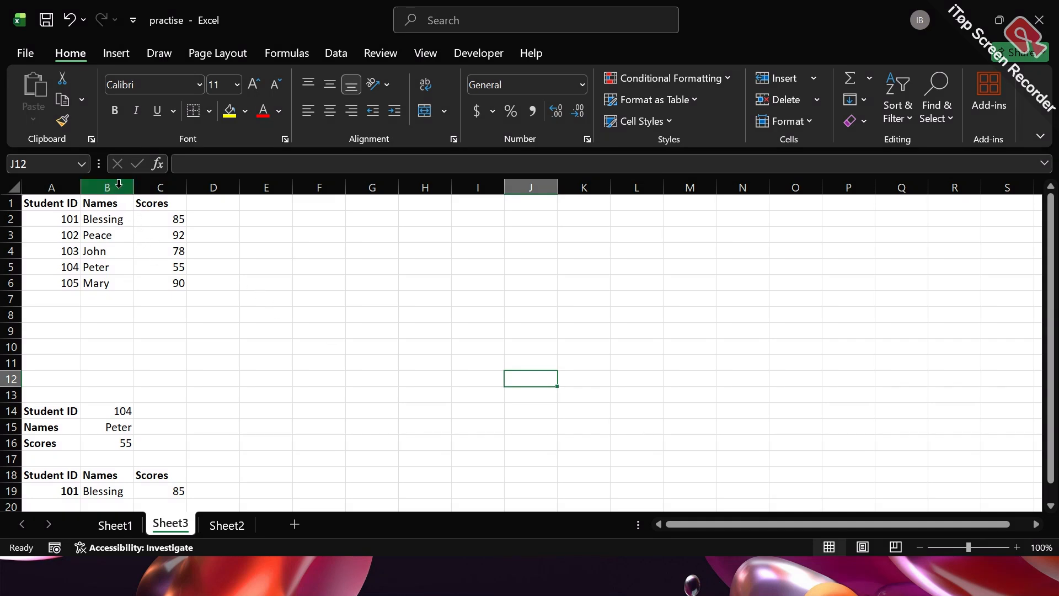
Start a VLOOKUP formula in G10 with A4 as the lookup value and A2:C6 as the table array
{"action": "left_click", "coordinate": [358, 349]}
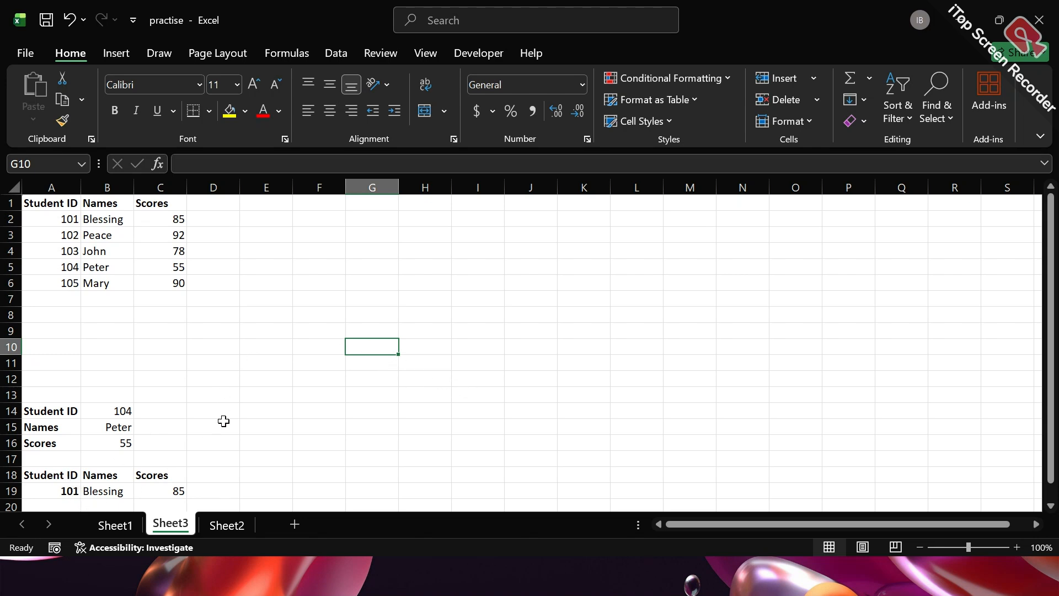
{"action": "type", "text": "="}
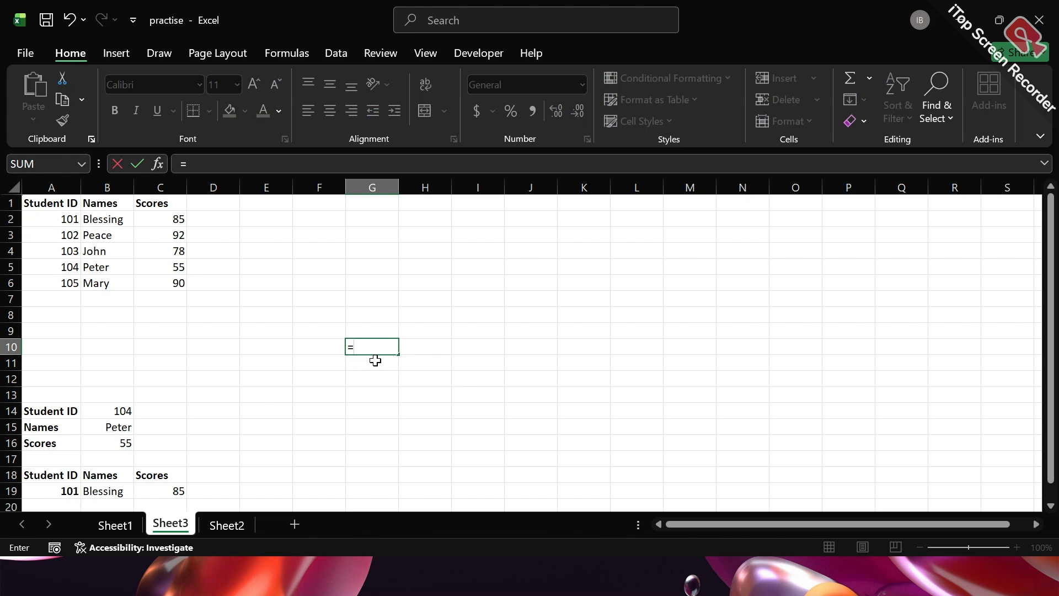
{"action": "type", "text": "v"}
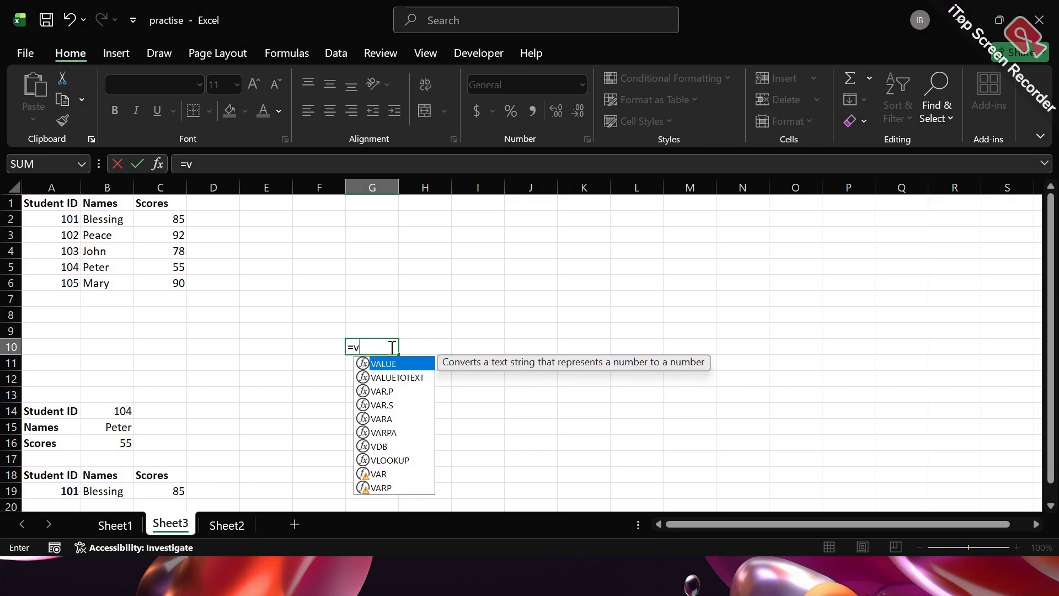
{"action": "double_click", "coordinate": [398, 458]}
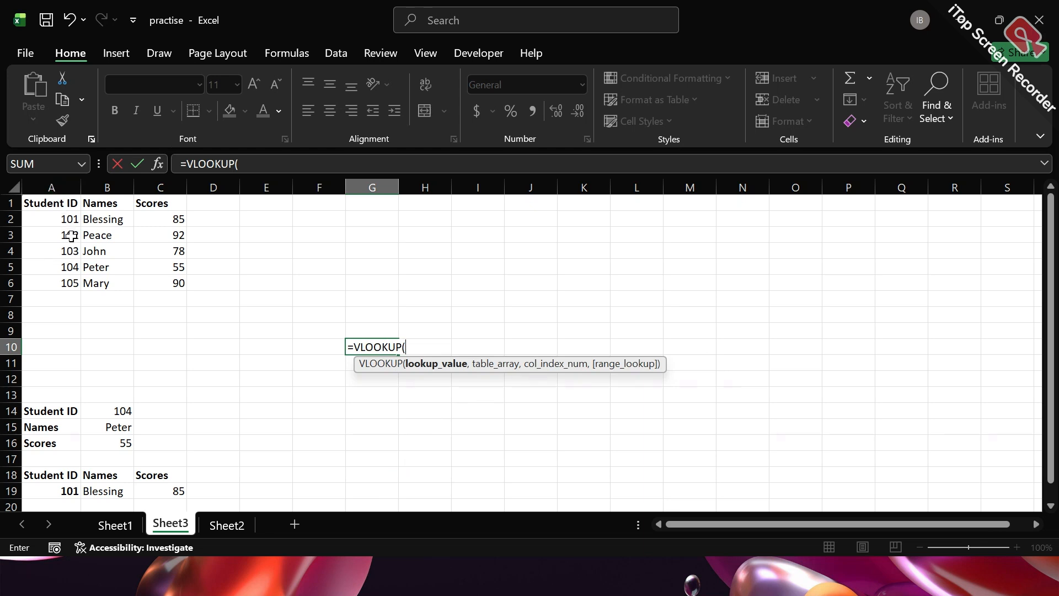
{"action": "left_click", "coordinate": [71, 251]}
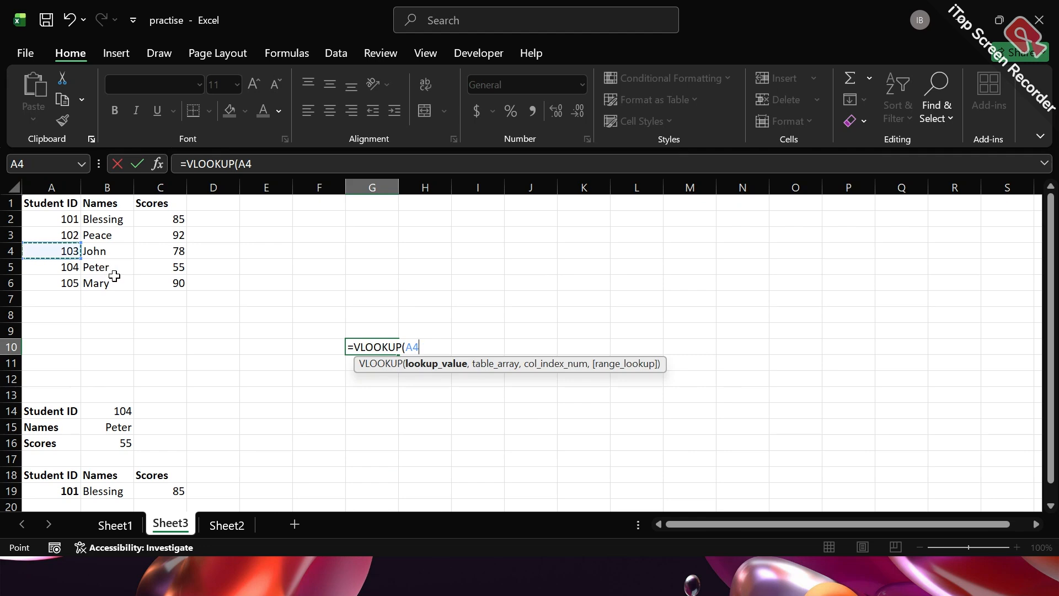
{"action": "type", "text": ","}
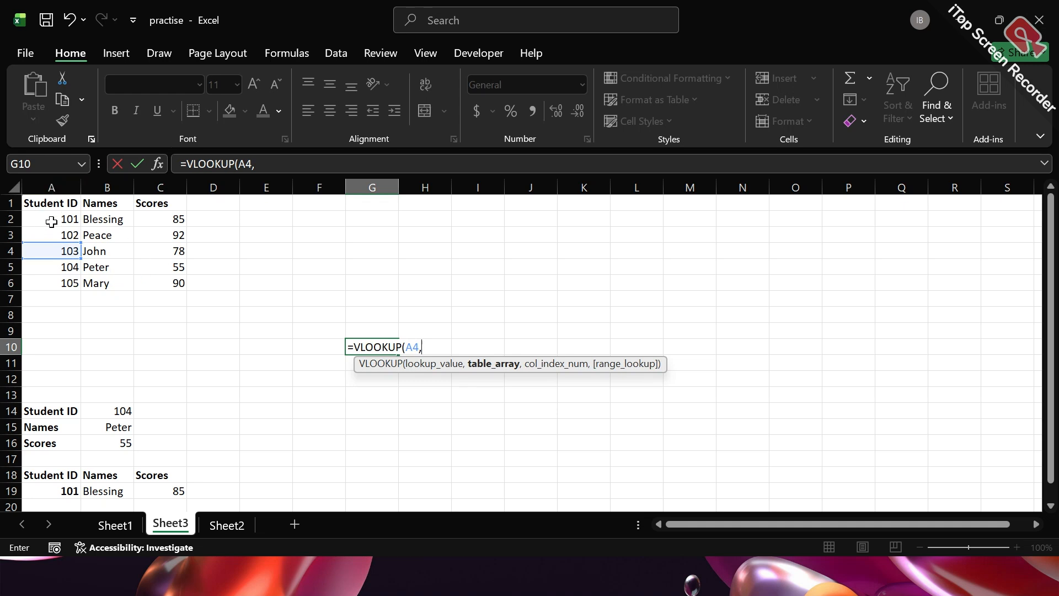
{"action": "left_click_drag", "start_coordinate": [56, 219], "coordinate": [158, 277]}
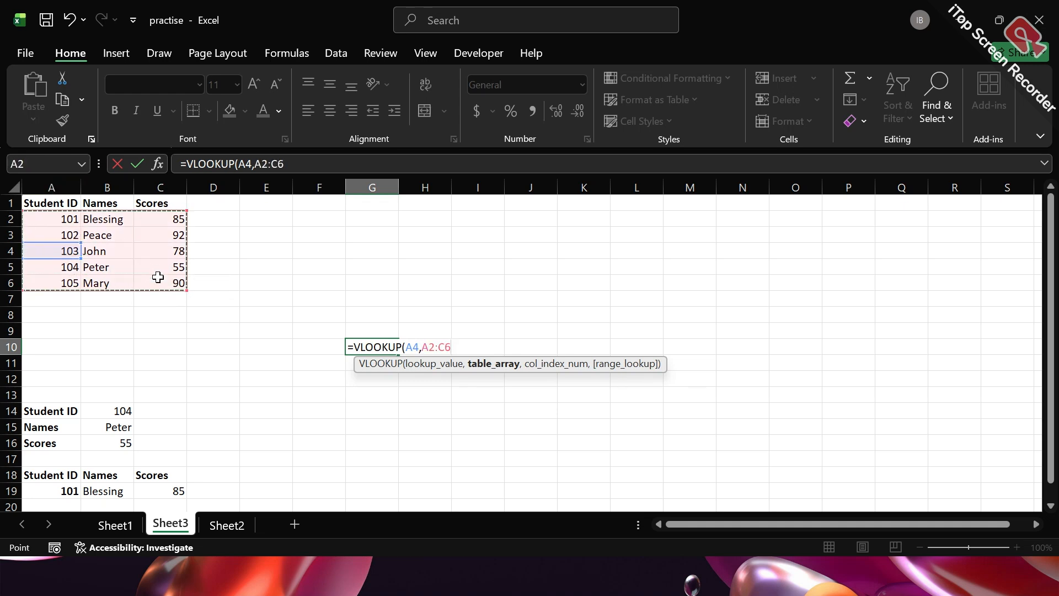
Complete the G10 VLOOKUP with column index 3 and FALSE for an exact match, and commit it
{"action": "type", "text": ","}
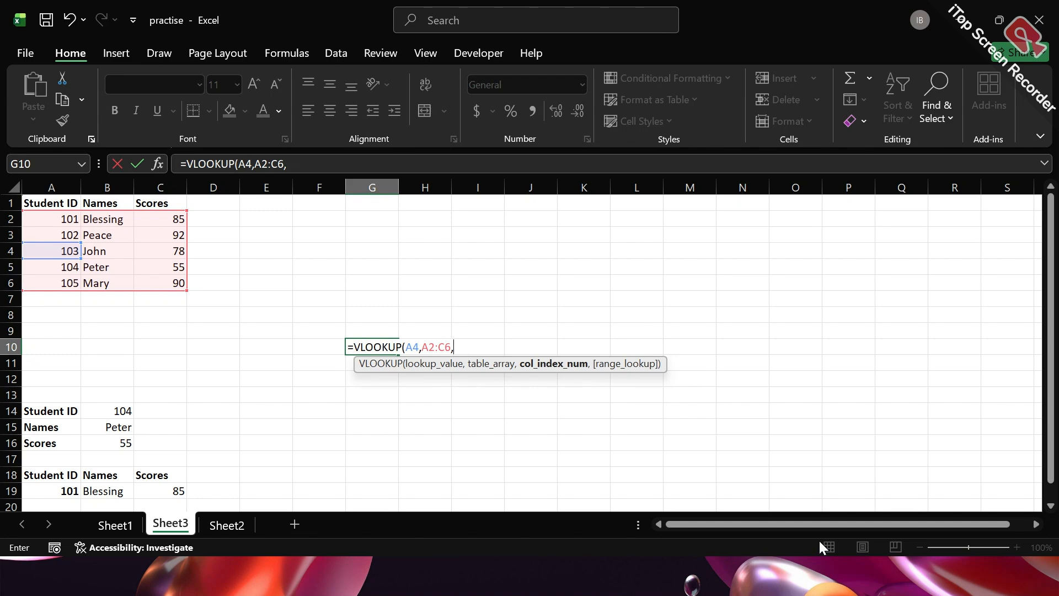
{"action": "type", "text": "3"}
{"action": "key", "text": "BackSpace"}
{"action": "type", "text": "3,"}
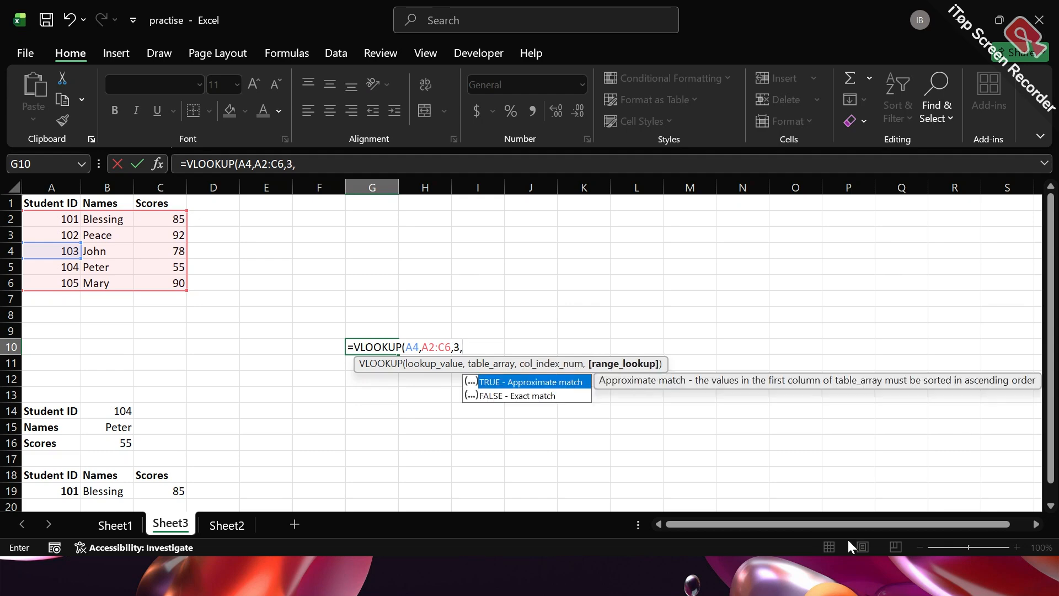
{"action": "double_click", "coordinate": [543, 397]}
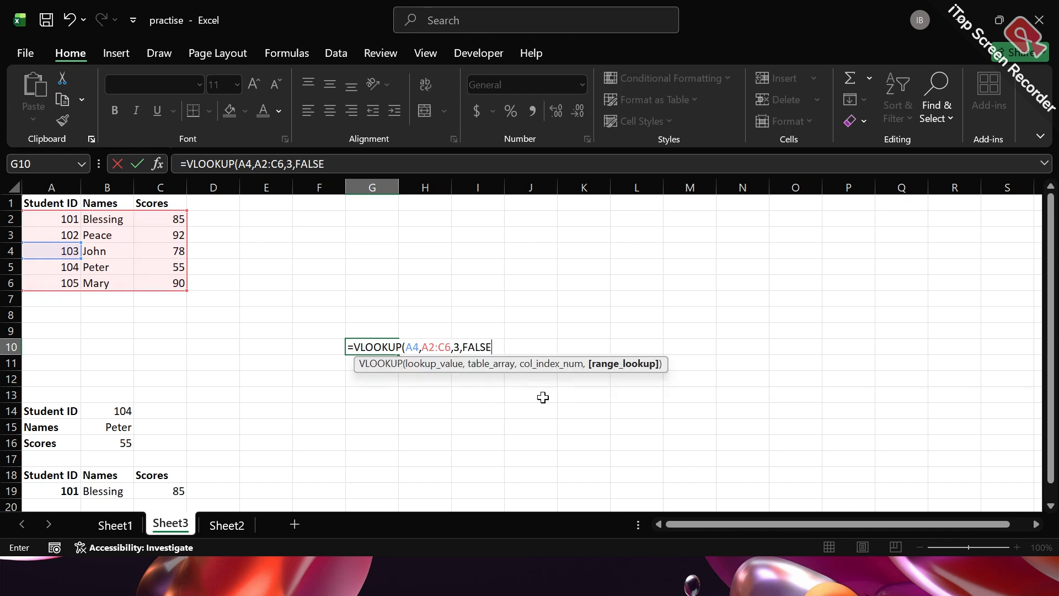
{"action": "key", "text": "Return"}
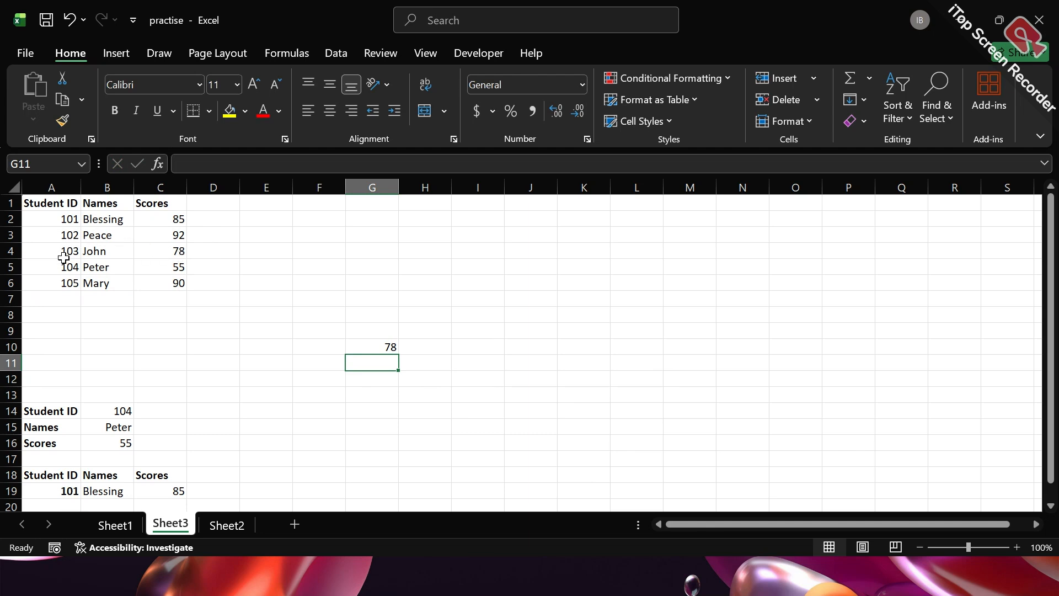
{"action": "left_click", "coordinate": [393, 345]}
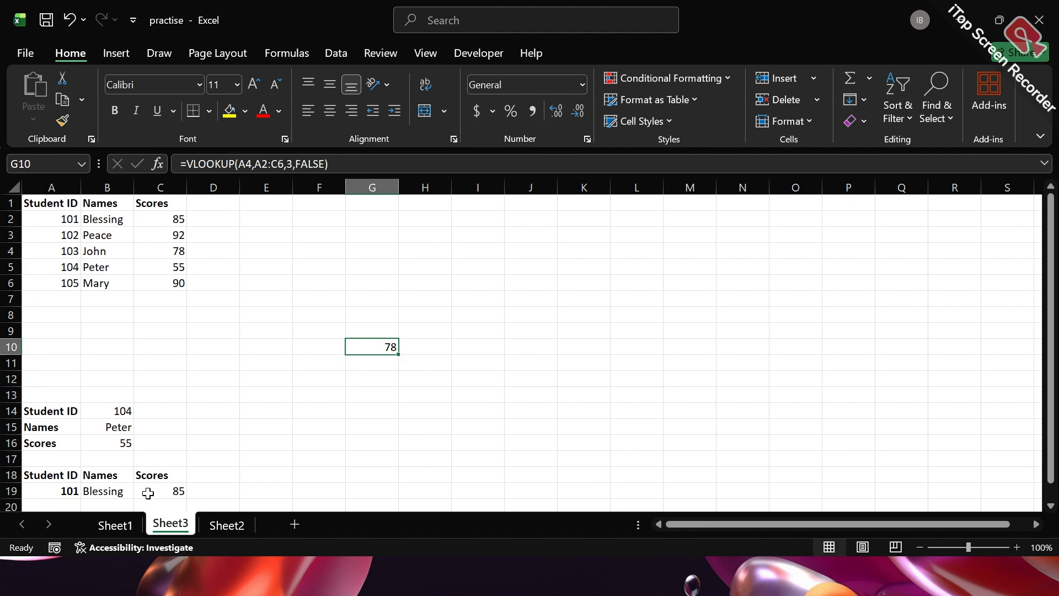
{"action": "left_click", "coordinate": [247, 489]}
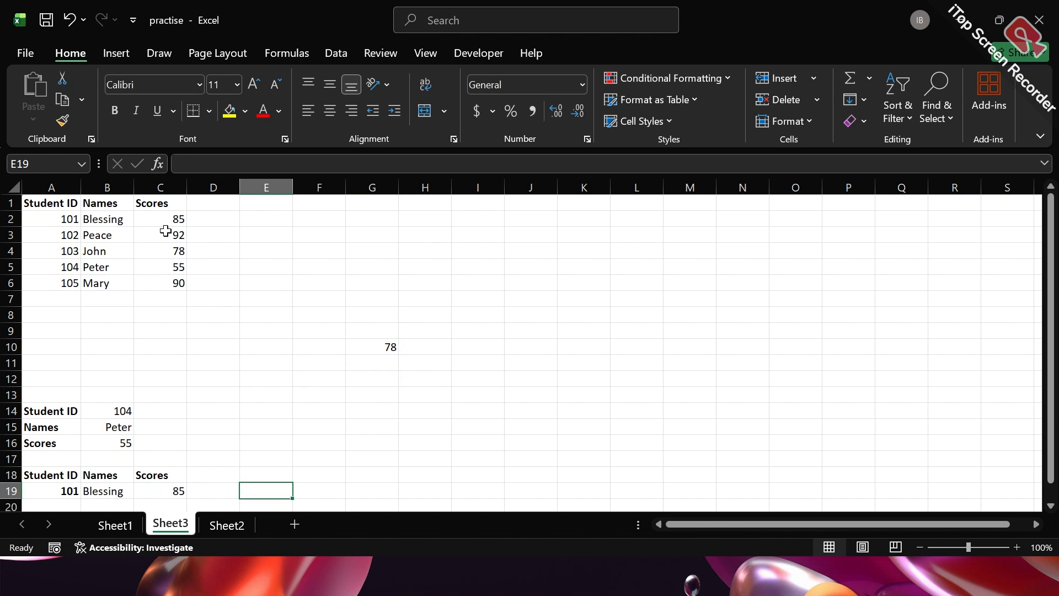
Insert a new sheet column before the Scores column and enter "Class" as its header in C1
{"action": "left_click", "coordinate": [146, 181]}
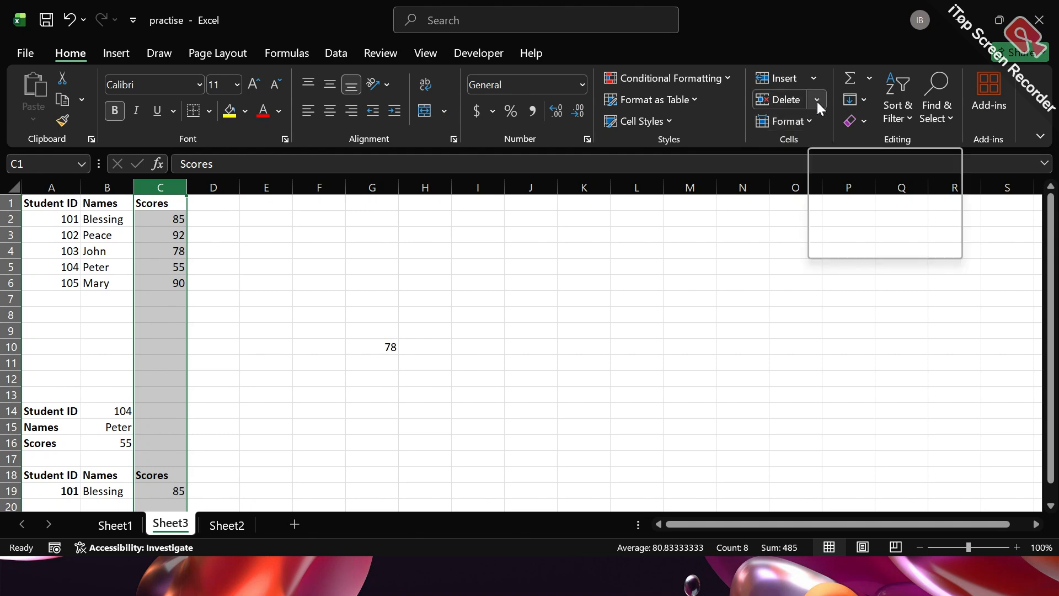
{"action": "left_click", "coordinate": [814, 79]}
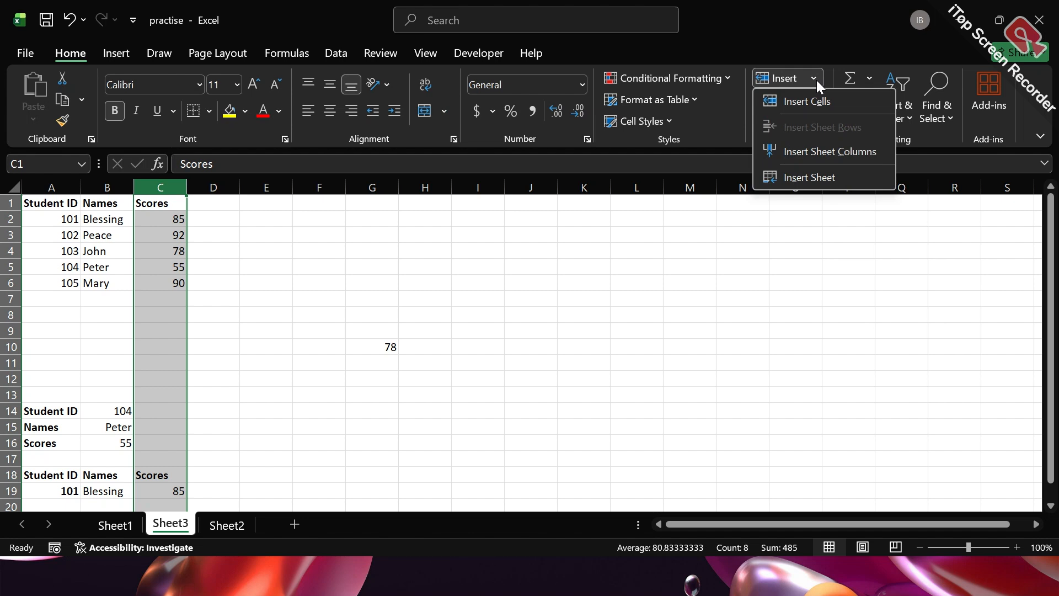
{"action": "left_click", "coordinate": [832, 151]}
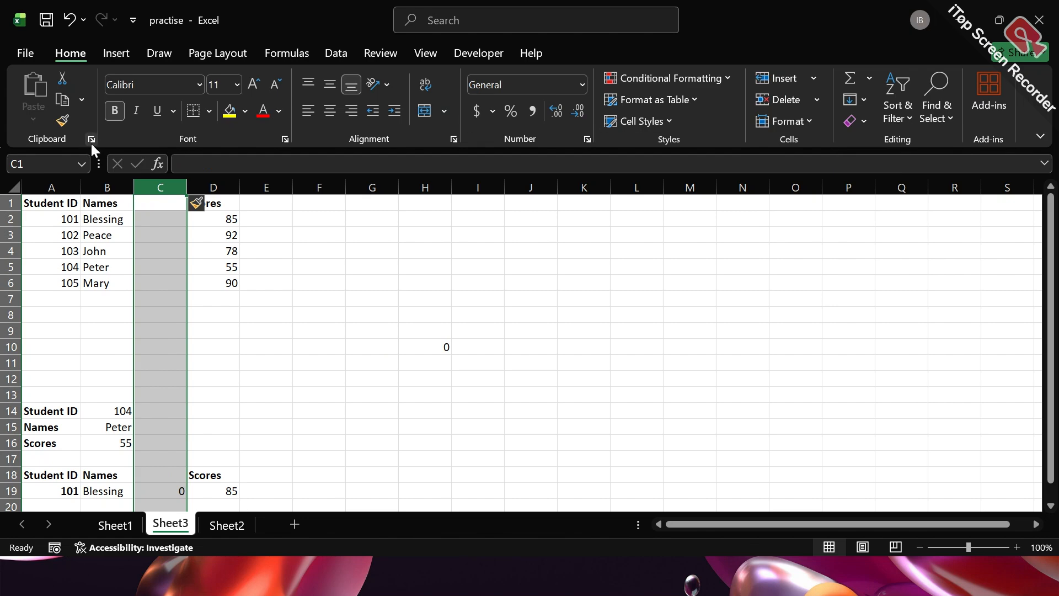
{"action": "left_click", "coordinate": [158, 216]}
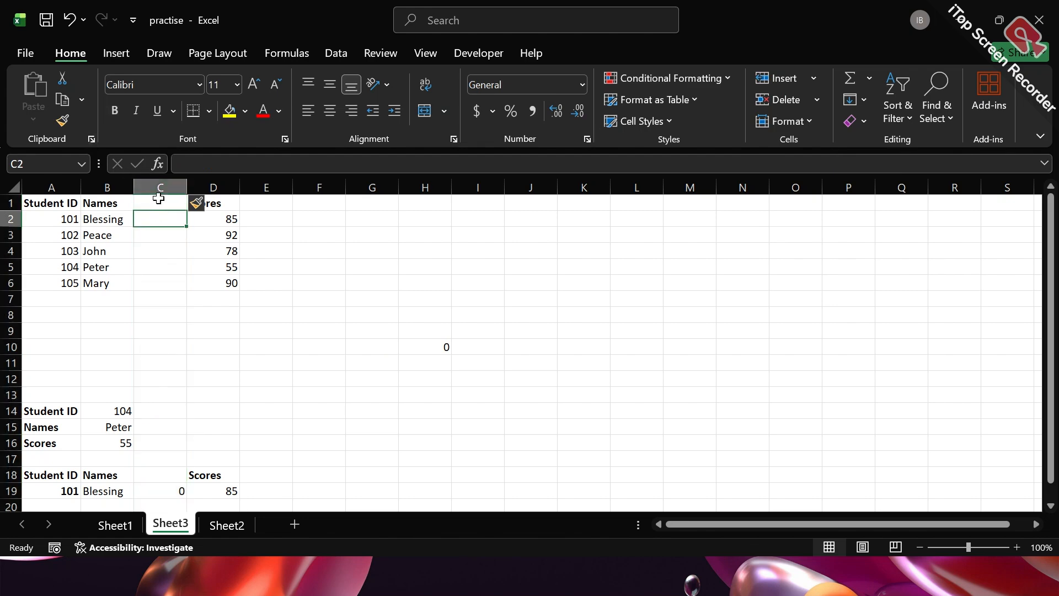
{"action": "left_click", "coordinate": [158, 200]}
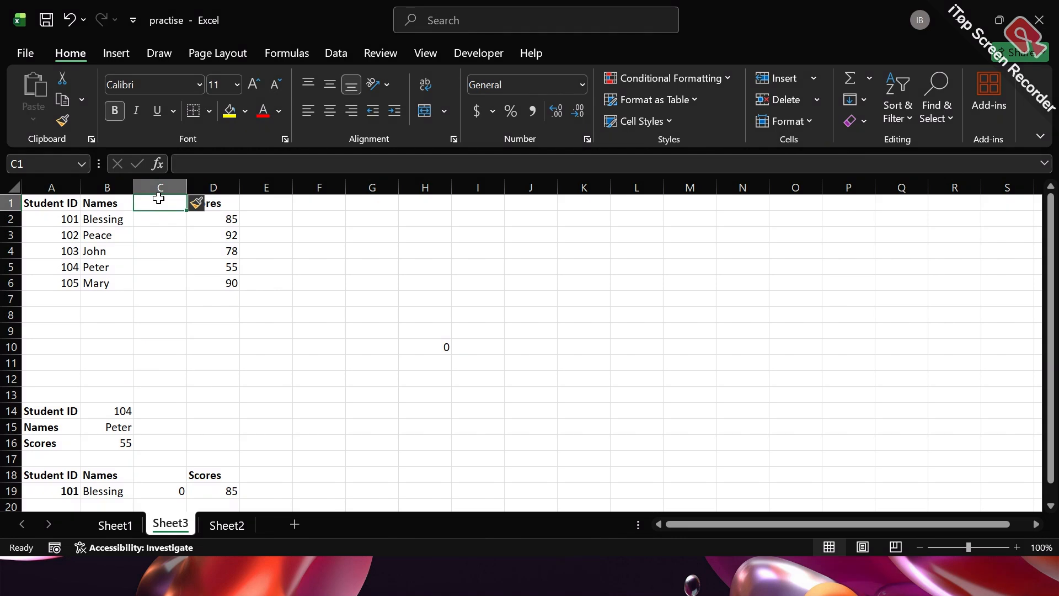
{"action": "type", "text": "Class"}
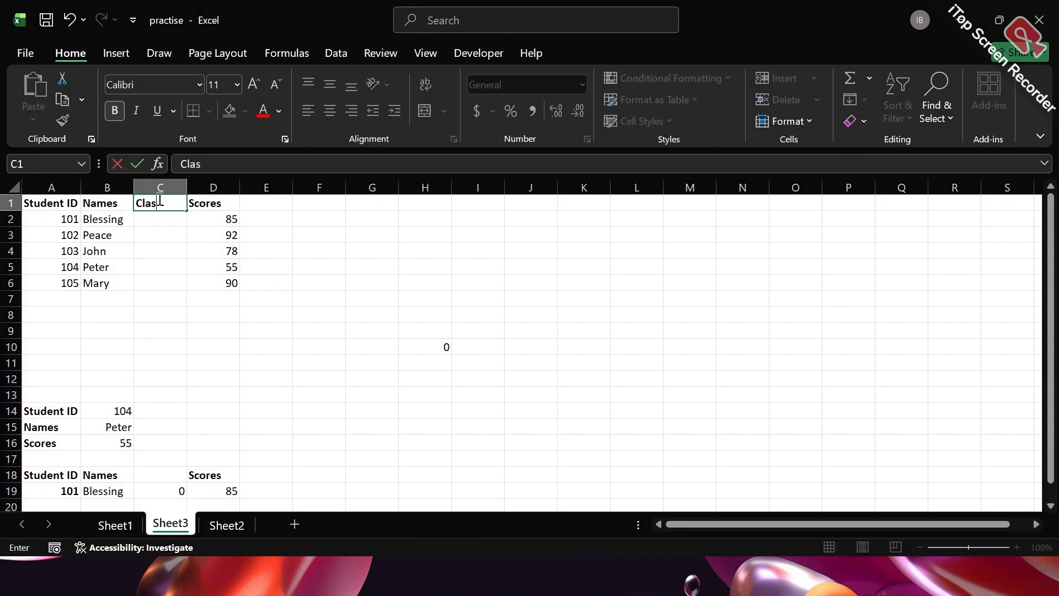
Enter the classes of students 101 and 102 in C2:C3 as SS1 and Js3
{"action": "left_click", "coordinate": [159, 219]}
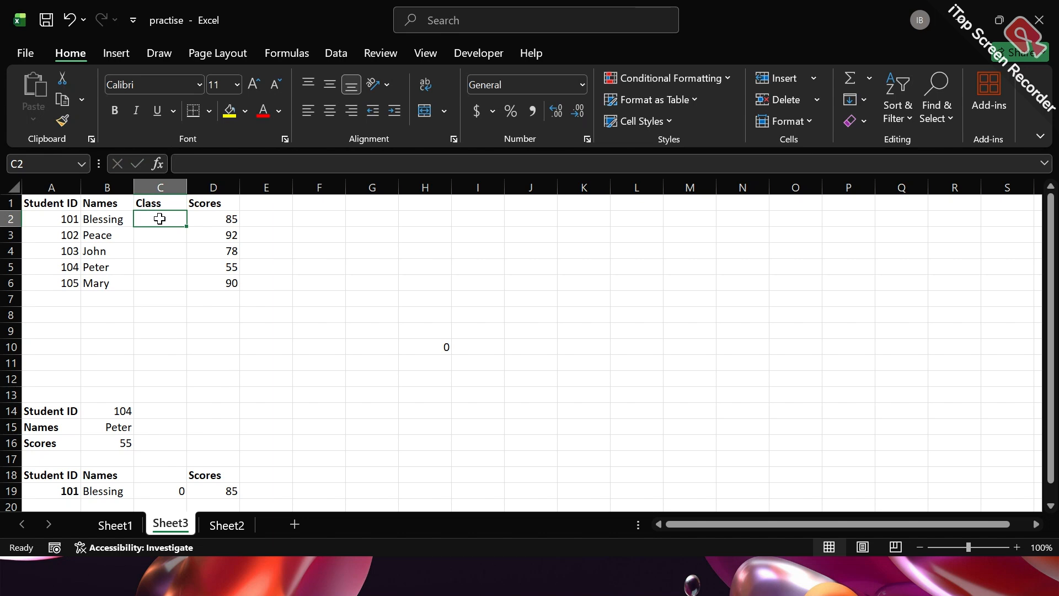
{"action": "type", "text": "ss"}
{"action": "key", "text": "BackSpace"}
{"action": "key", "text": "BackSpace"}
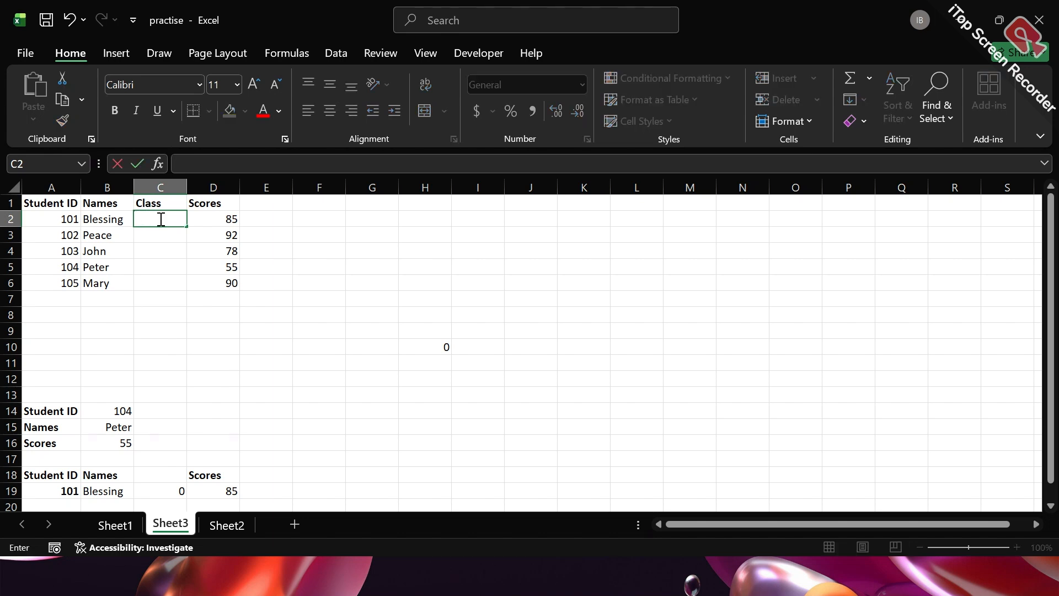
{"action": "type", "text": "SS1"}
{"action": "left_click", "coordinate": [158, 236]}
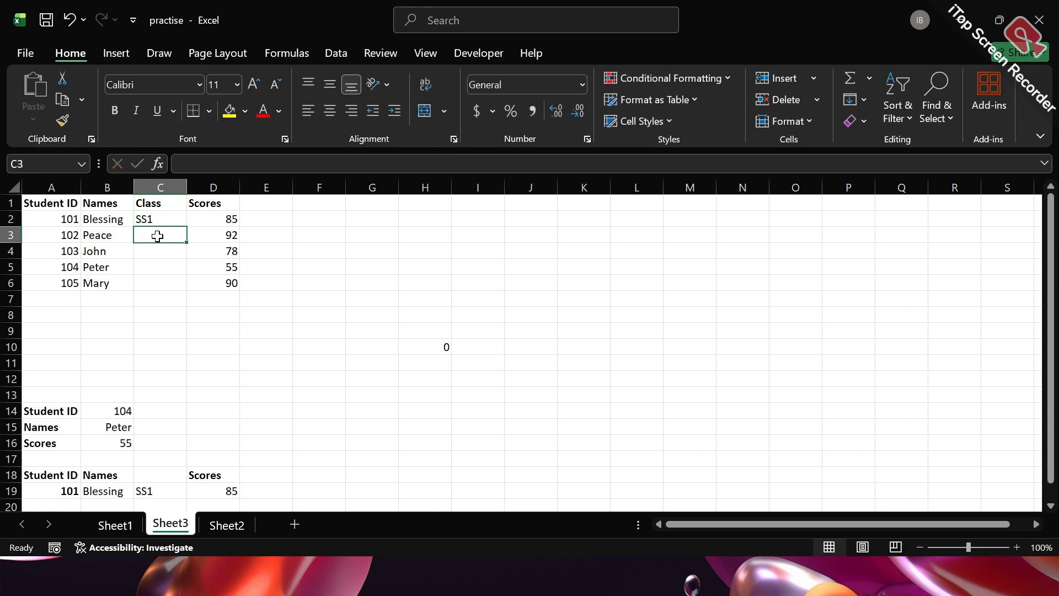
{"action": "type", "text": "Js3"}
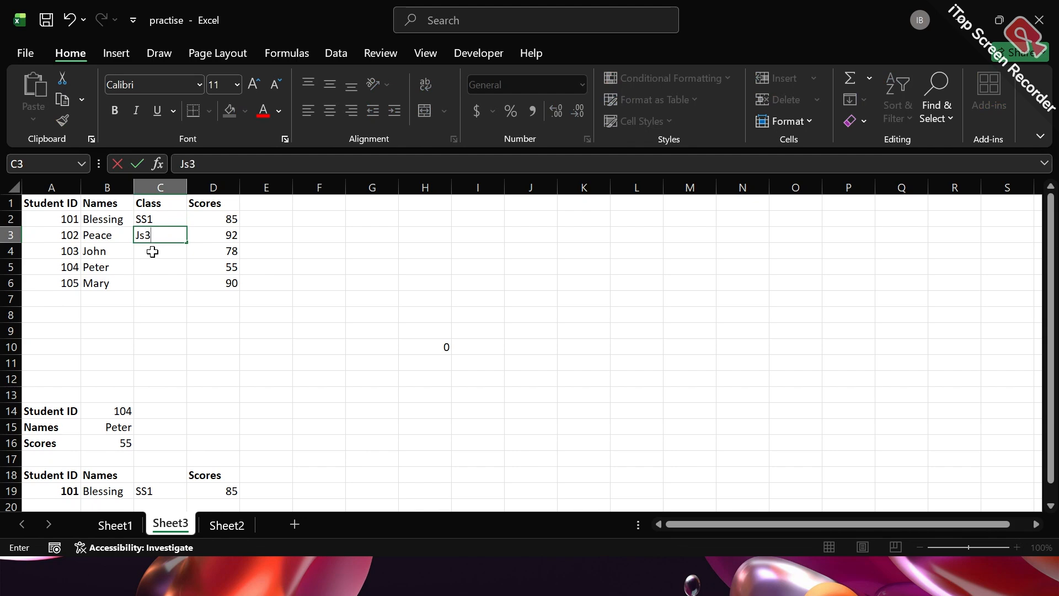
Fill in the classes of students 103, 104 and 105 in C4:C6 as Ss2, jss3 and jss1
{"action": "left_click", "coordinate": [152, 251]}
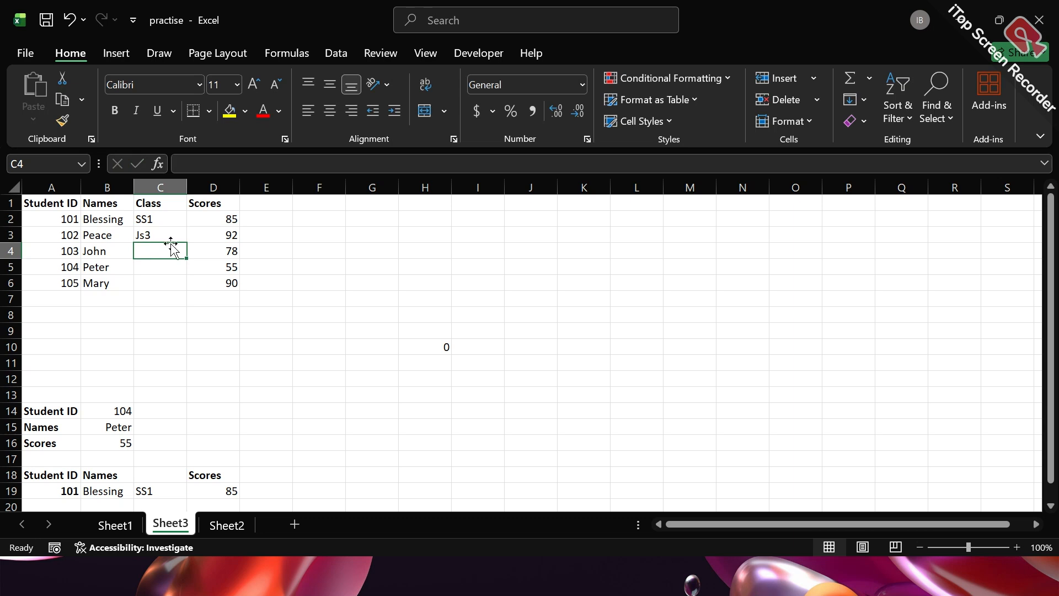
{"action": "type", "text": "S"}
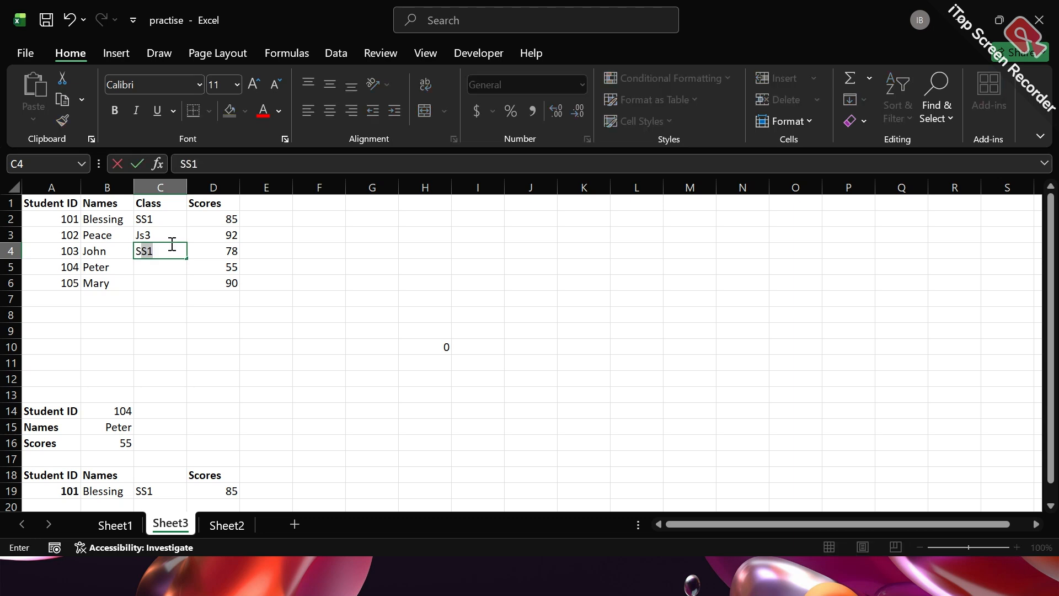
{"action": "type", "text": "s2"}
{"action": "left_click", "coordinate": [166, 270]}
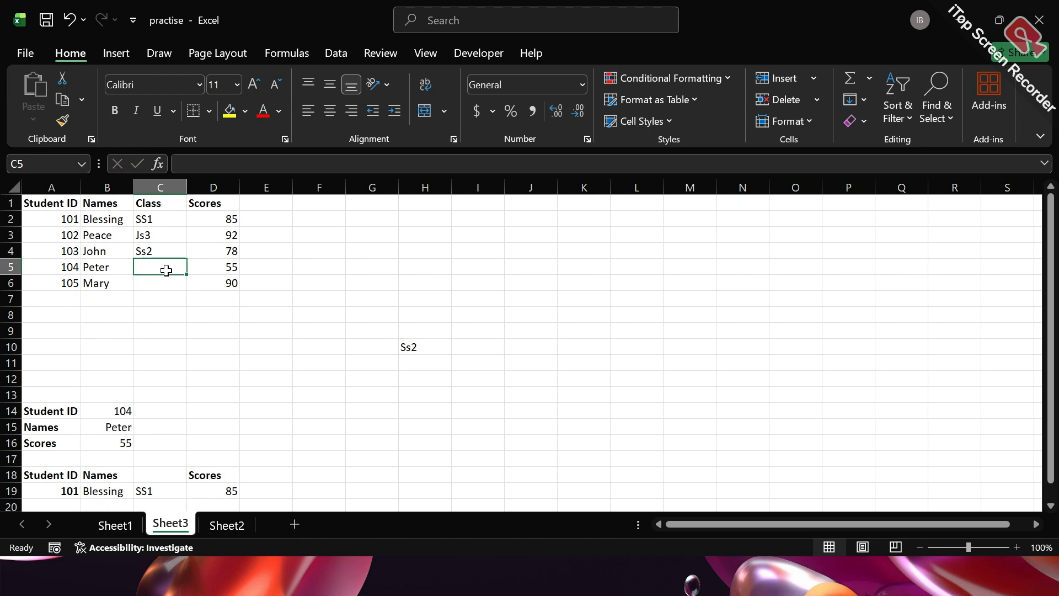
{"action": "type", "text": "jss"}
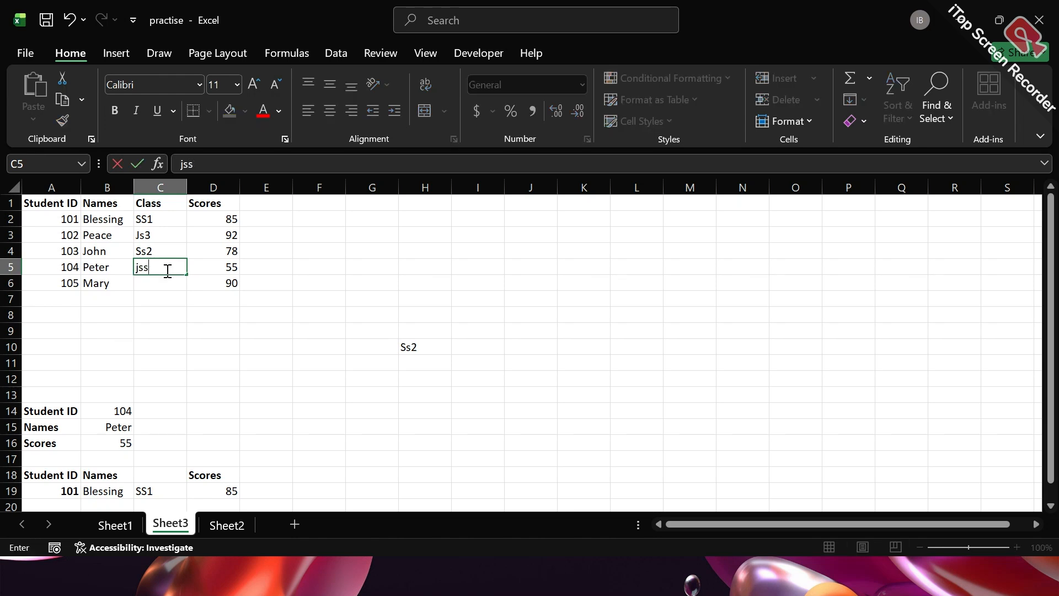
{"action": "type", "text": "3"}
{"action": "left_click", "coordinate": [160, 283]}
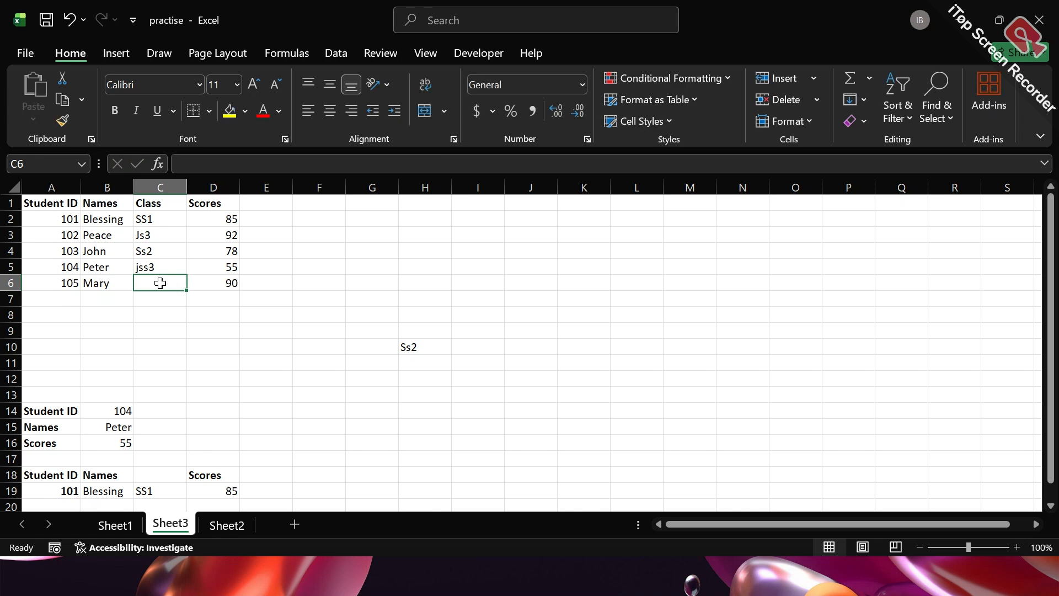
{"action": "type", "text": "jss"}
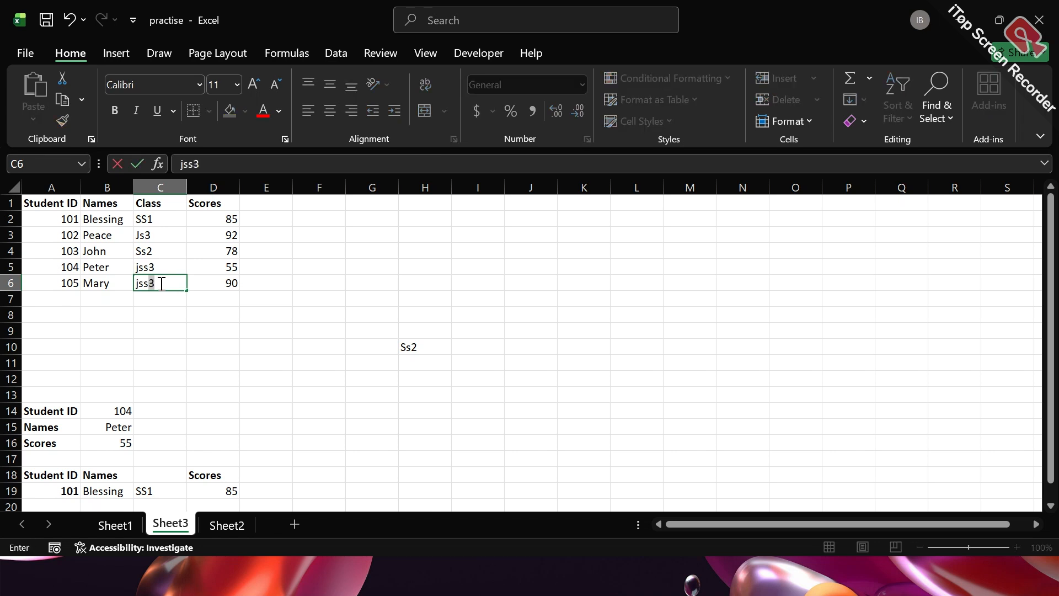
{"action": "type", "text": "1"}
{"action": "left_click", "coordinate": [399, 411]}
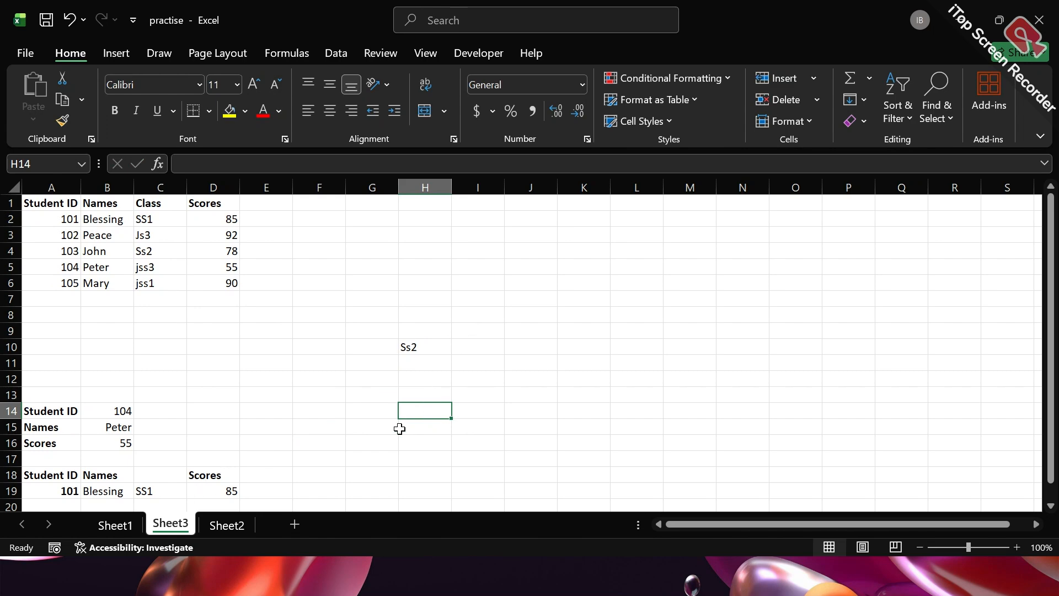
Set the column index number of the H10 VLOOKUP to 4 and commit the formula
{"action": "left_click", "coordinate": [420, 344]}
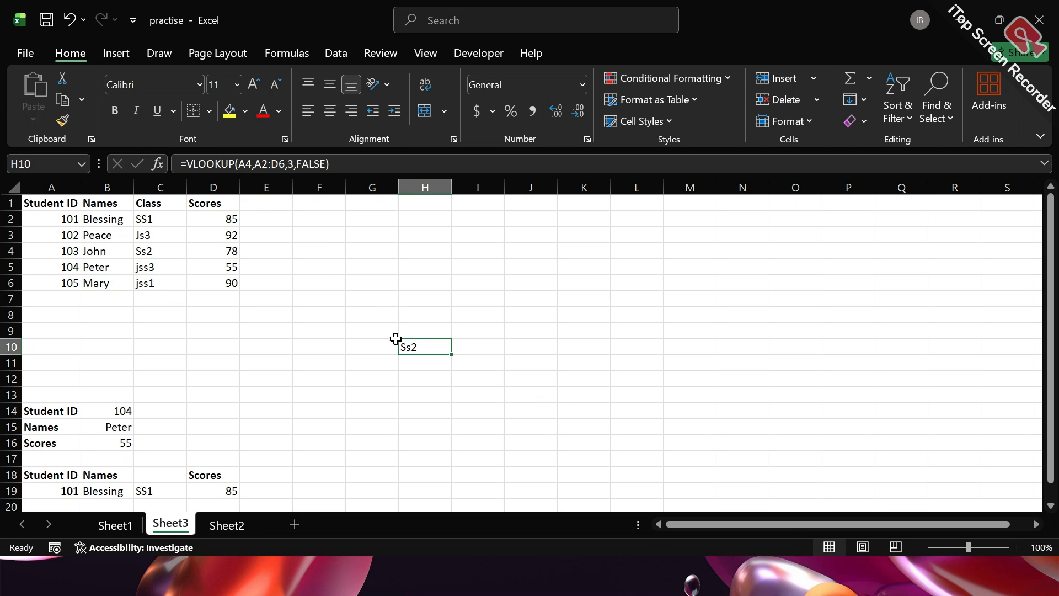
{"action": "left_click", "coordinate": [293, 165]}
{"action": "key", "text": "BackSpace"}
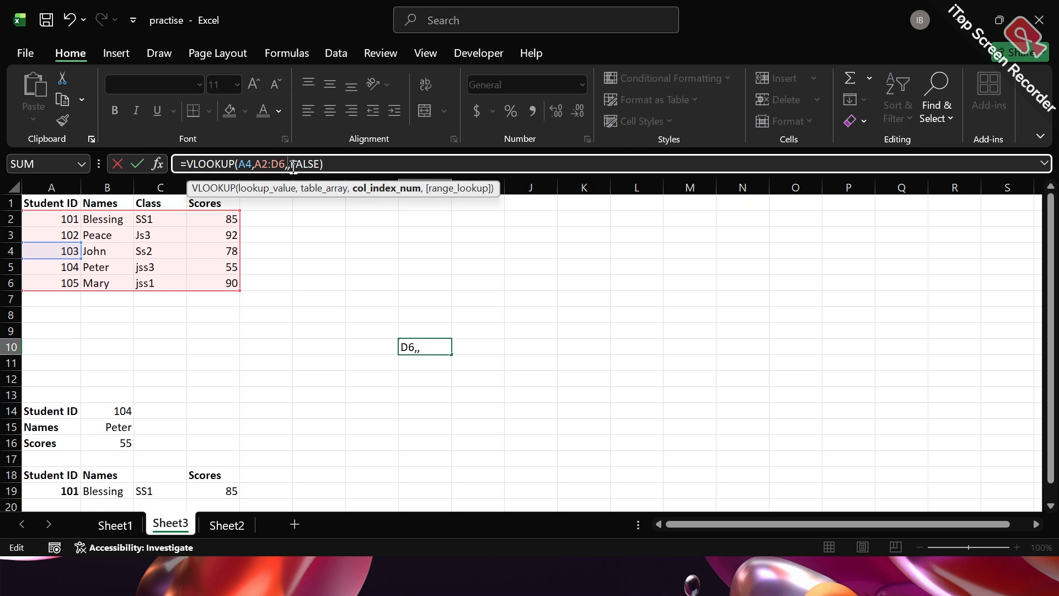
{"action": "type", "text": "4"}
{"action": "key", "text": "Return"}
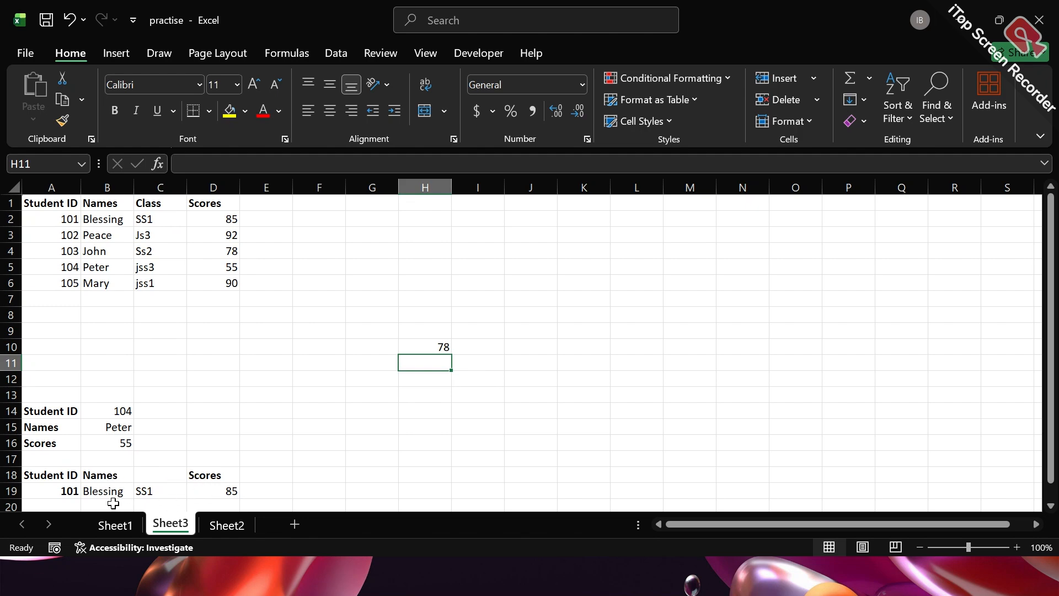
Change the student ID looked up by the XLOOKUP in A19 to 102
{"action": "left_click", "coordinate": [68, 489]}
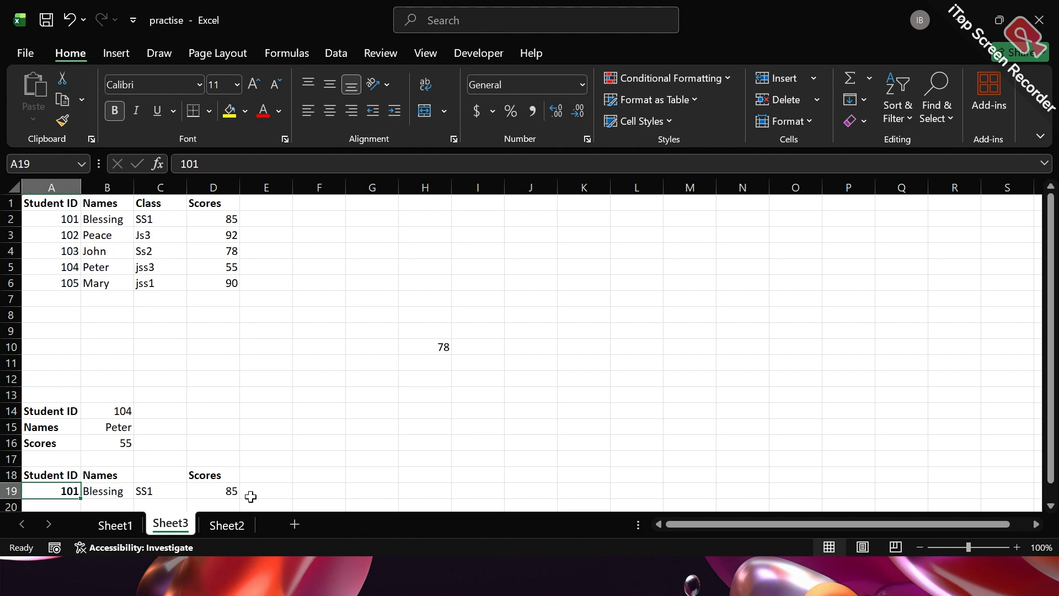
{"action": "type", "text": "102"}
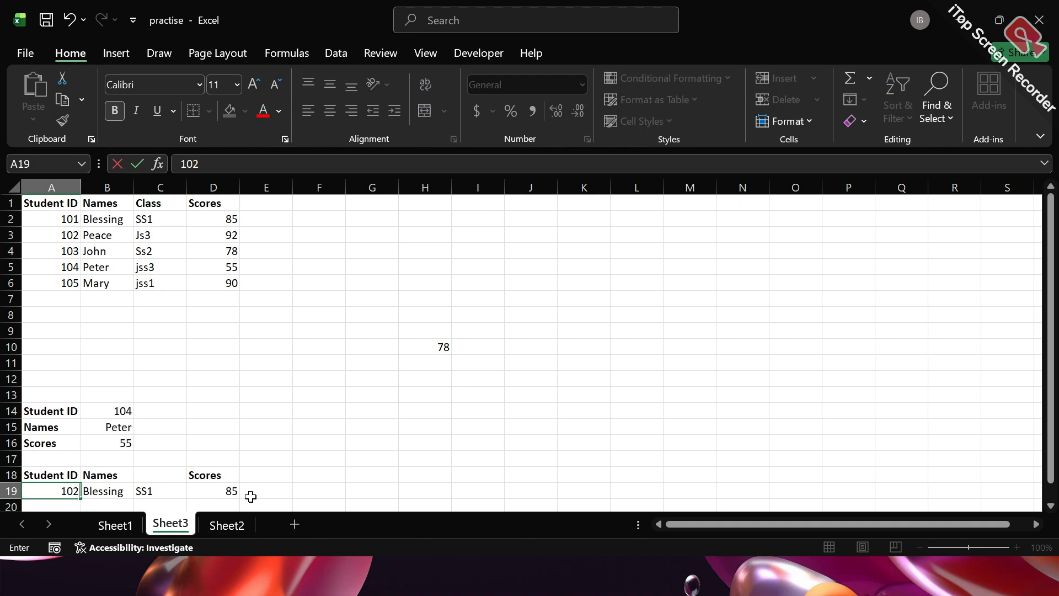
{"action": "key", "text": "Return"}
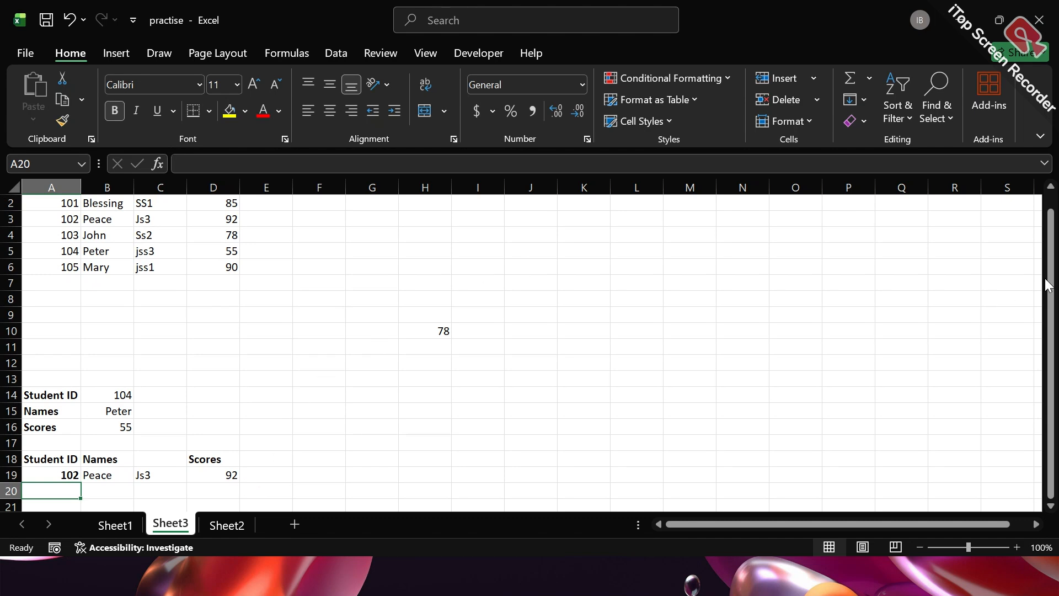
{"action": "left_click_drag", "start_coordinate": [1054, 269], "coordinate": [1052, 255]}
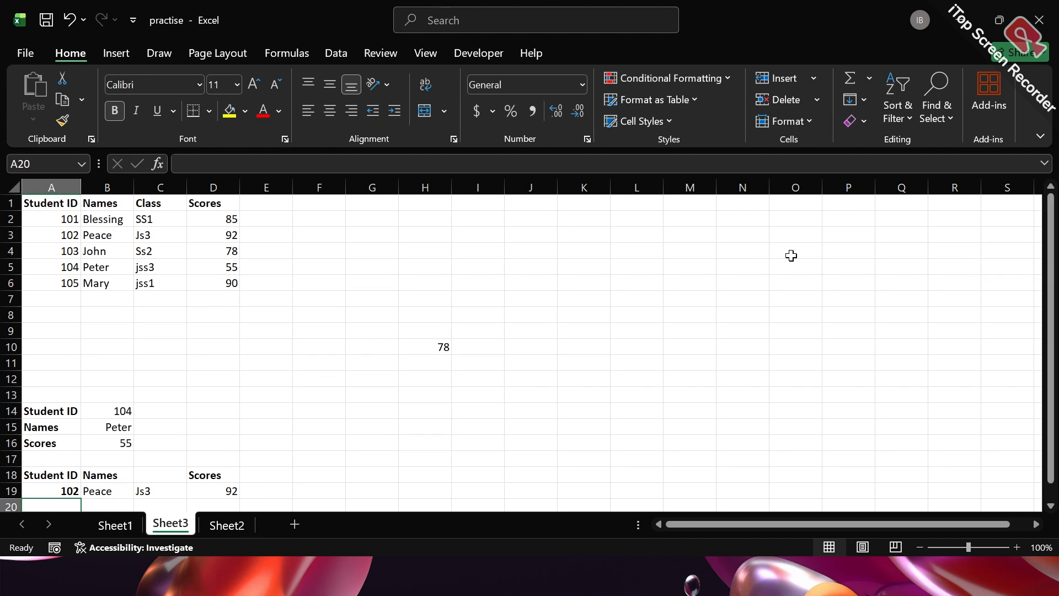
Delete the Class column (column C) from the sheet
{"action": "left_click", "coordinate": [158, 183]}
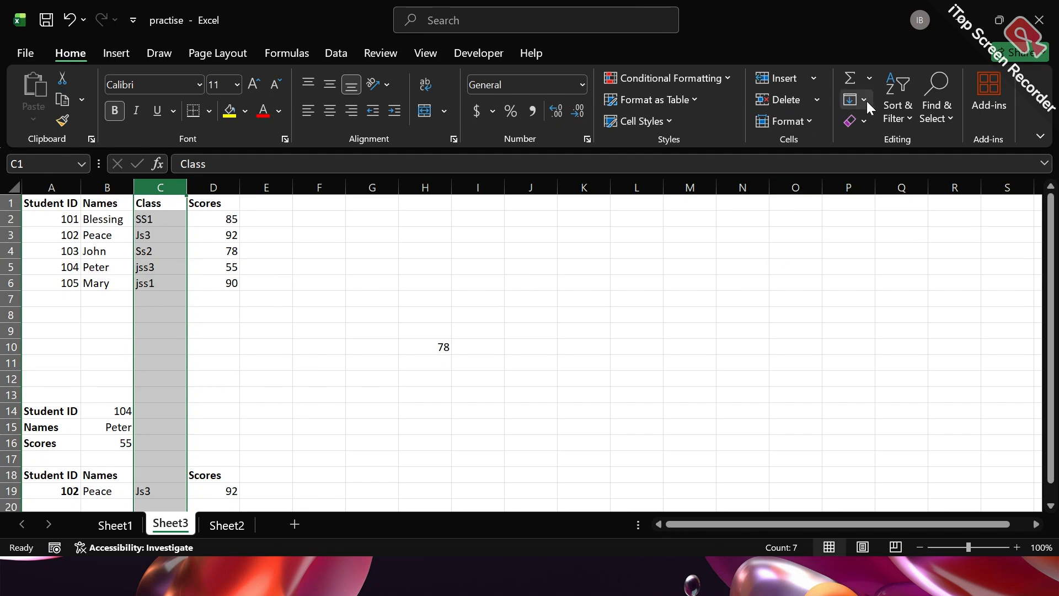
{"action": "left_click", "coordinate": [815, 102]}
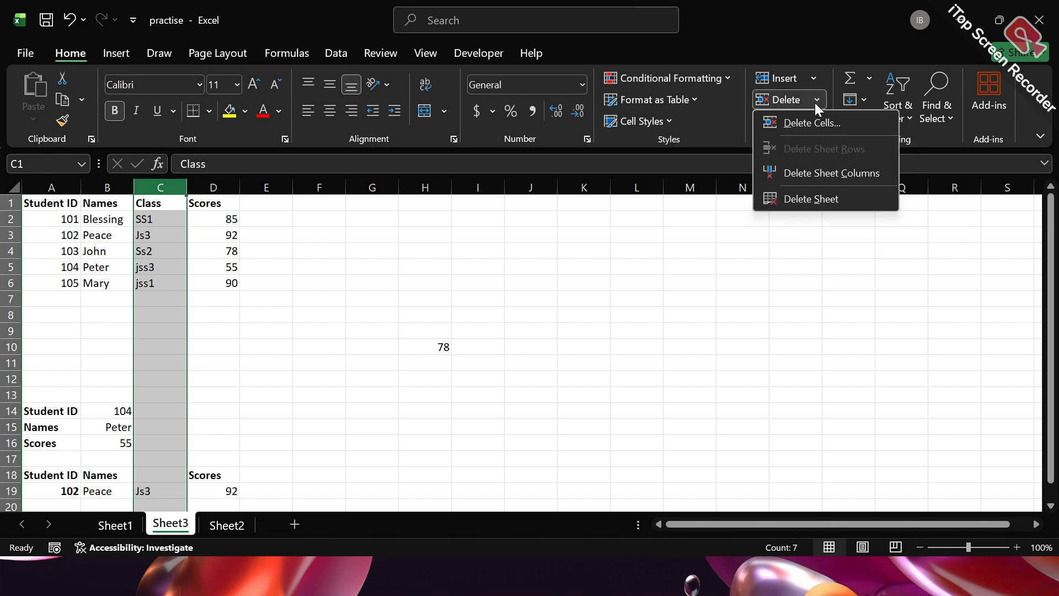
{"action": "left_click", "coordinate": [804, 171]}
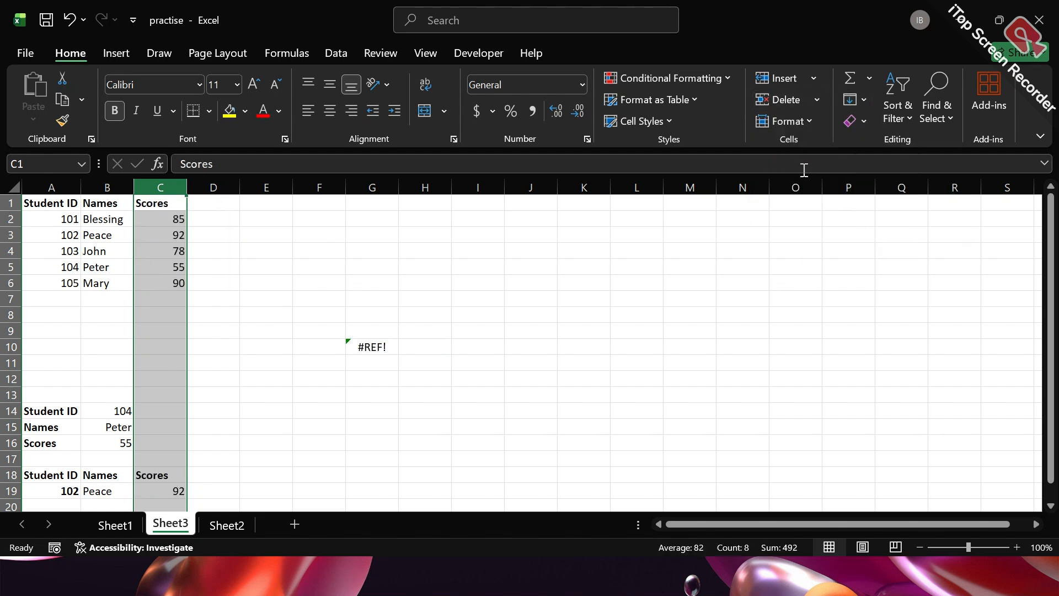
{"action": "left_click", "coordinate": [339, 453]}
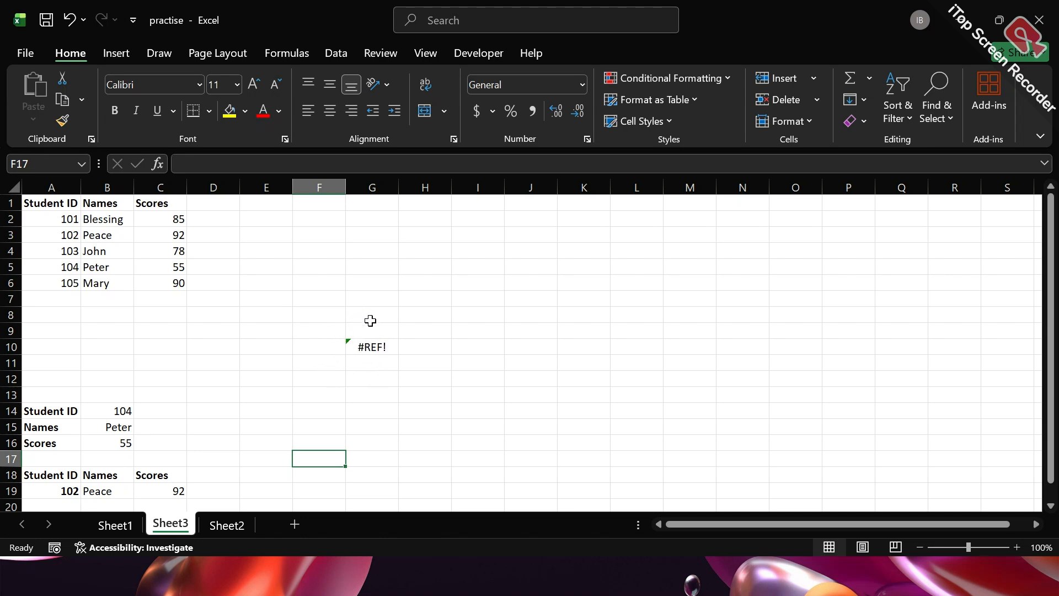
Compare the VLOOKUP formula in G10 with the XLOOKUP formula in B19 and its spilled result in row 19
{"action": "left_click", "coordinate": [378, 349]}
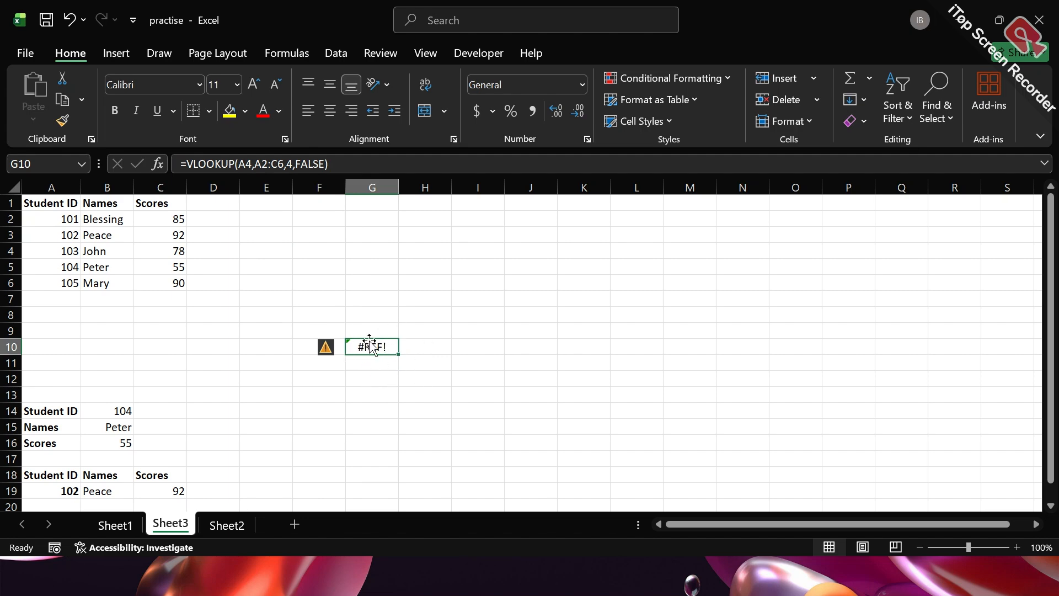
{"action": "left_click", "coordinate": [362, 374]}
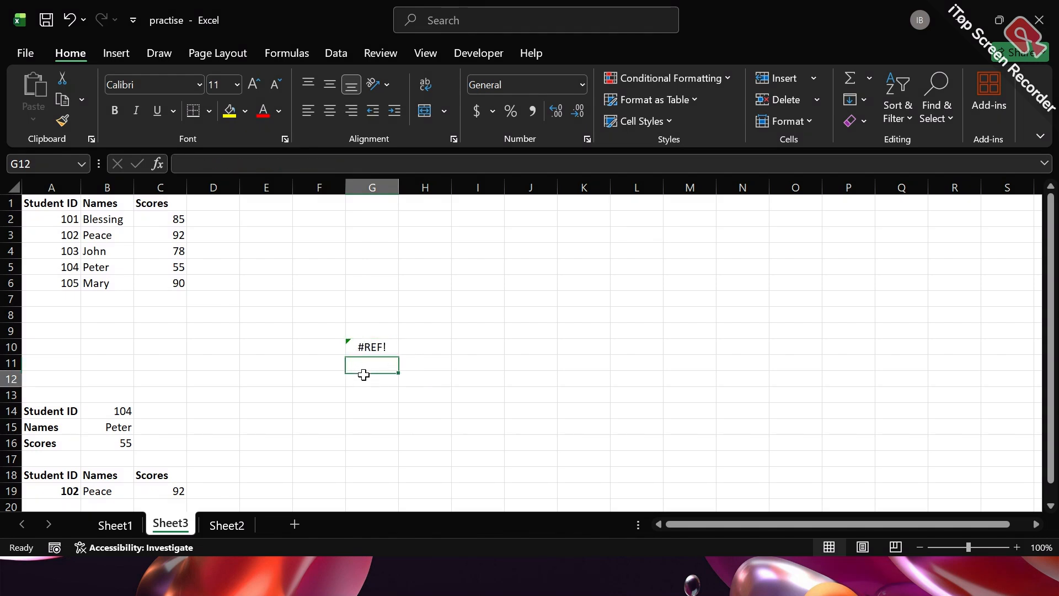
{"action": "left_click", "coordinate": [383, 347]}
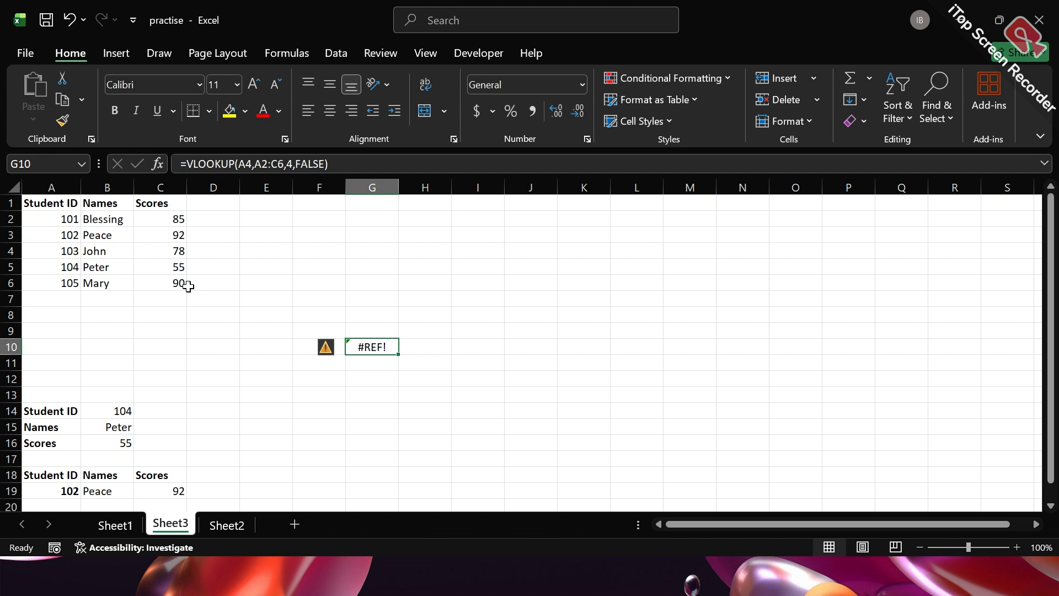
{"action": "left_click", "coordinate": [166, 493]}
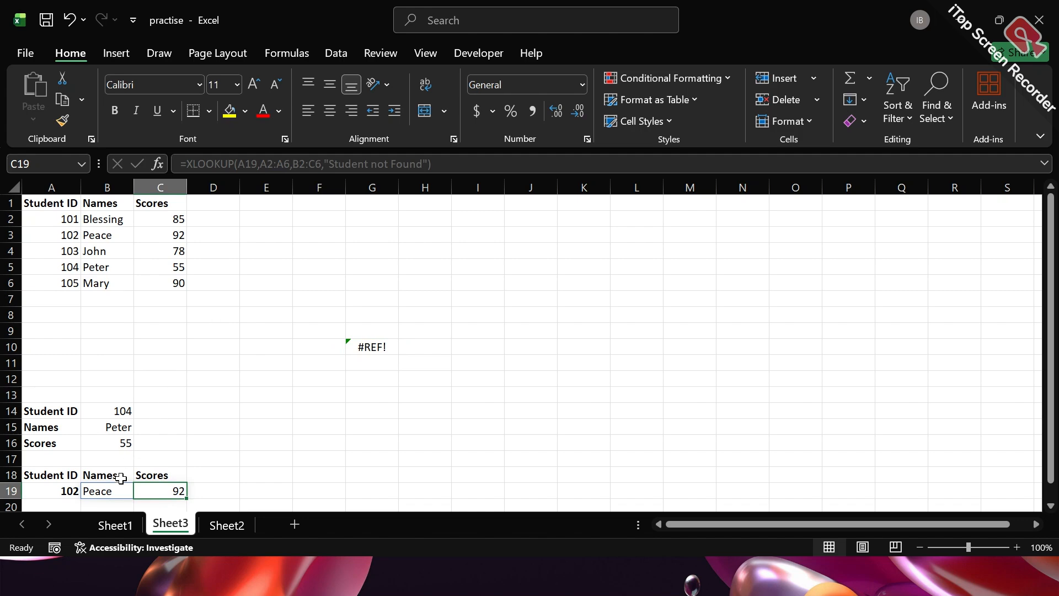
{"action": "left_click", "coordinate": [76, 494]}
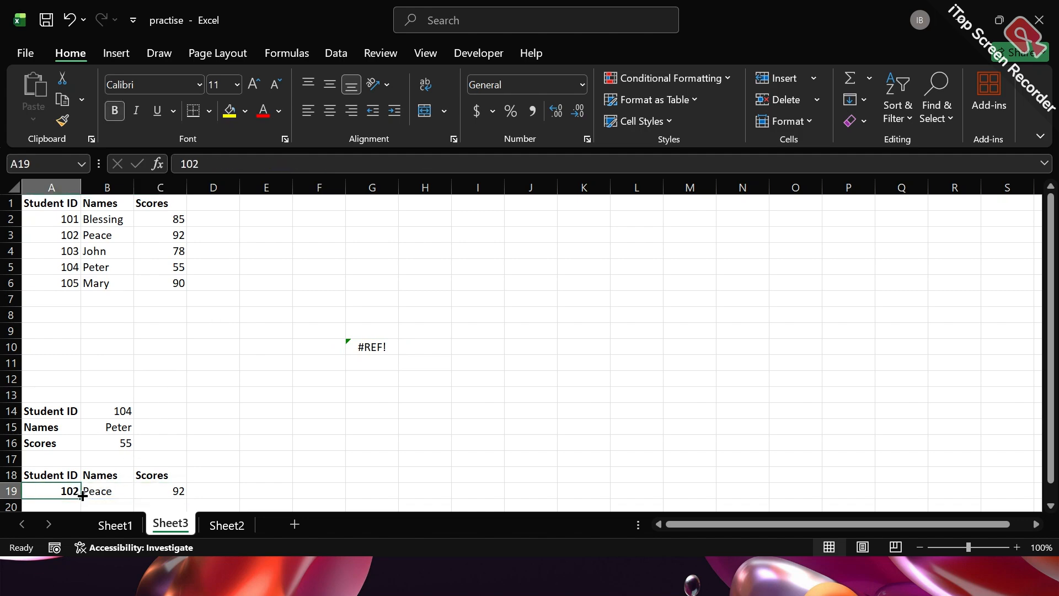
{"action": "left_click", "coordinate": [94, 492]}
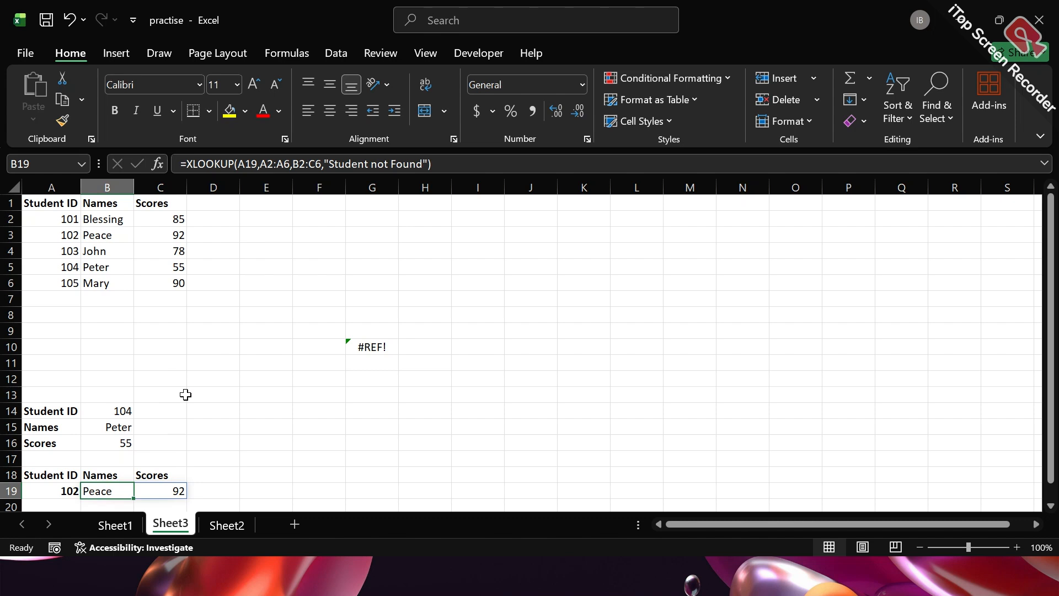
{"action": "left_click", "coordinate": [364, 349]}
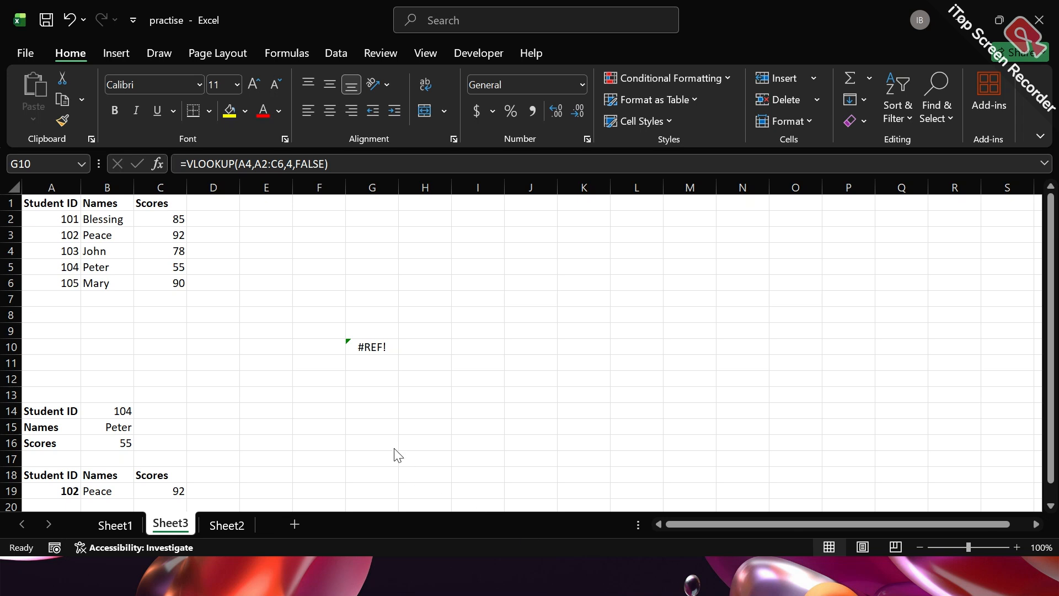
{"action": "left_click", "coordinate": [102, 488]}
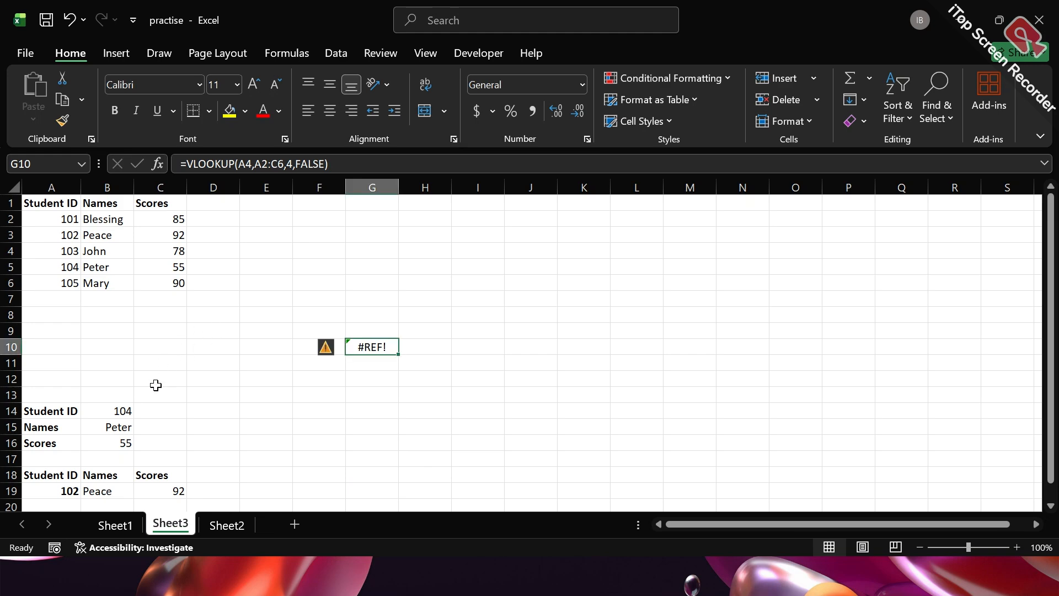
{"action": "left_click", "coordinate": [104, 493]}
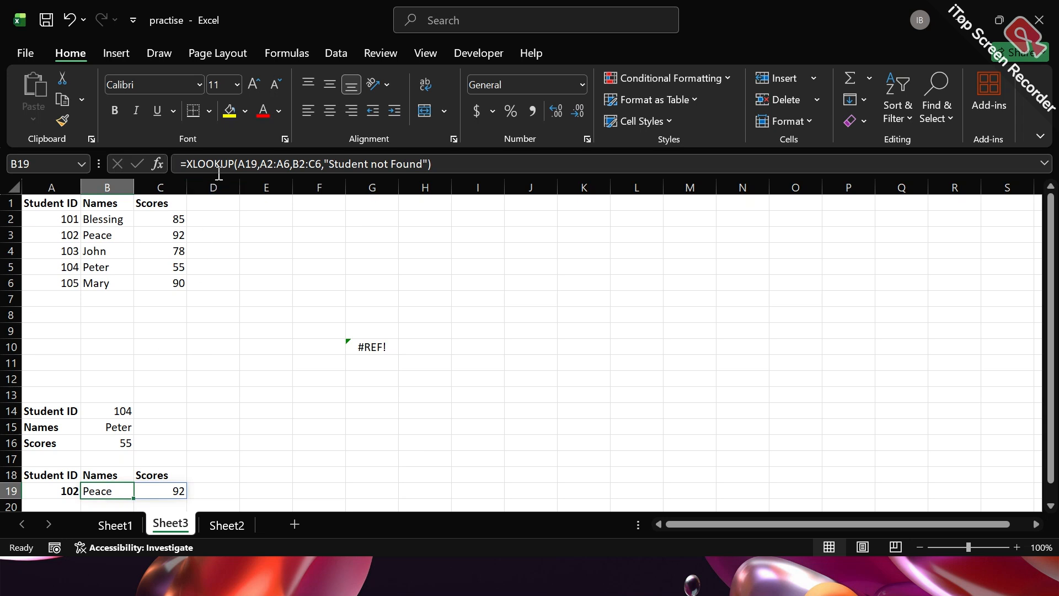